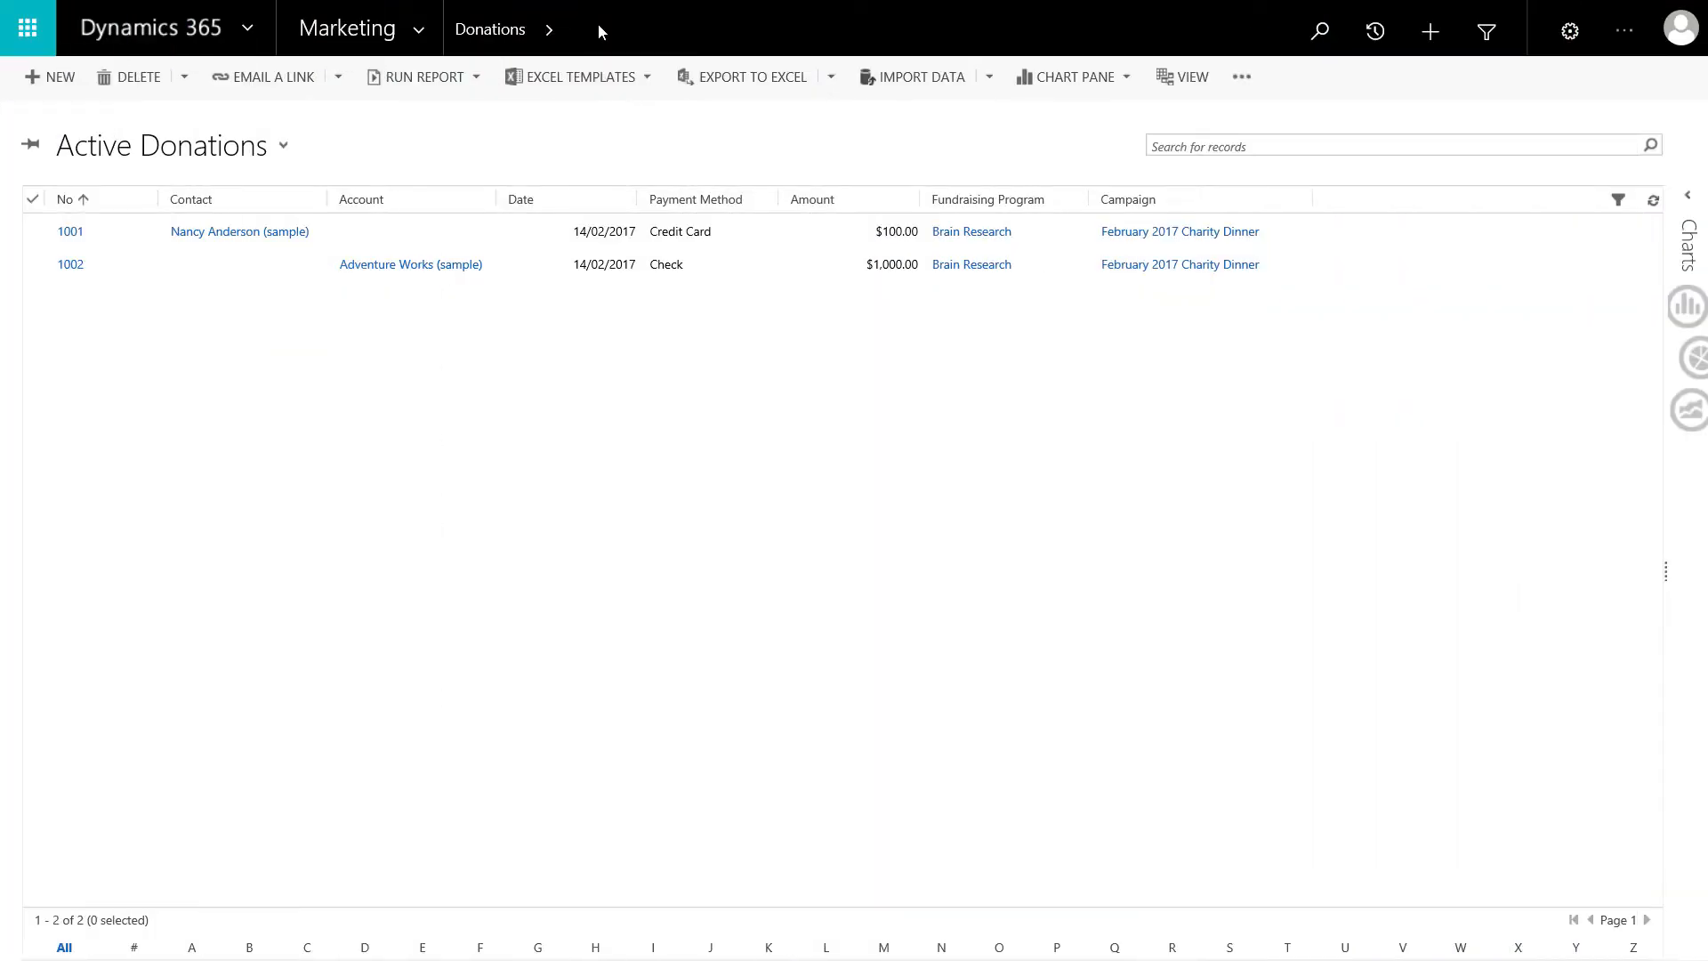
# - Open the mail merge templates from the template settings and show the Active Mail Merge Templates view
pyautogui.click(432, 31)
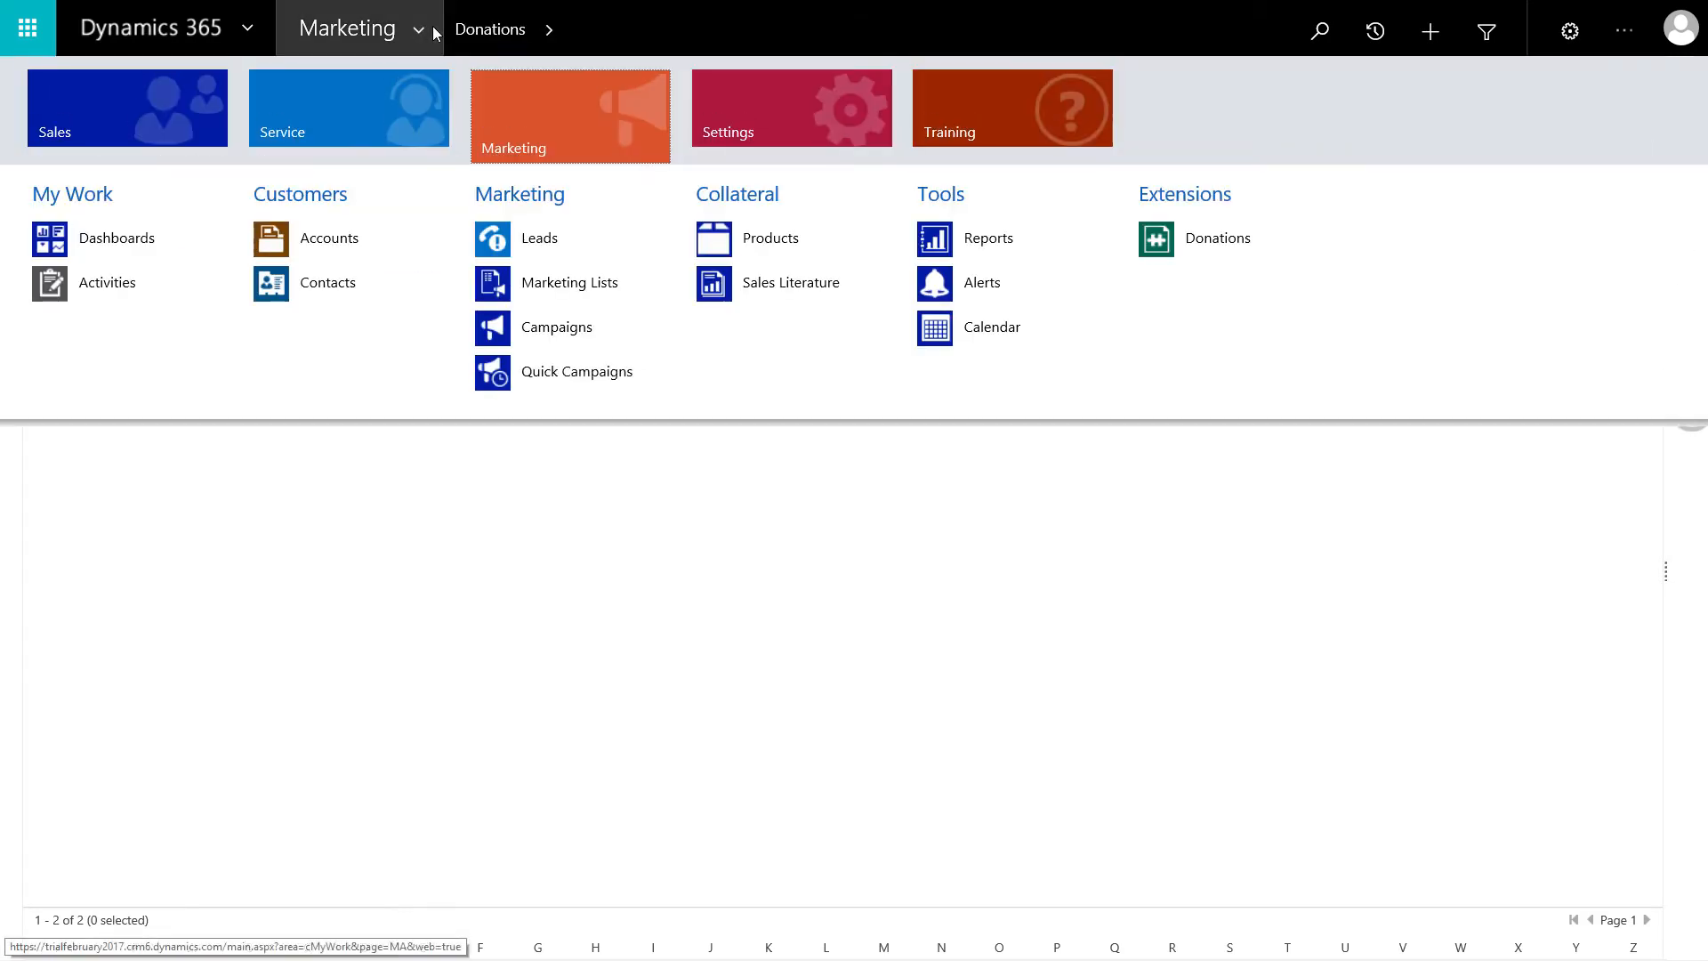
pyautogui.click(760, 129)
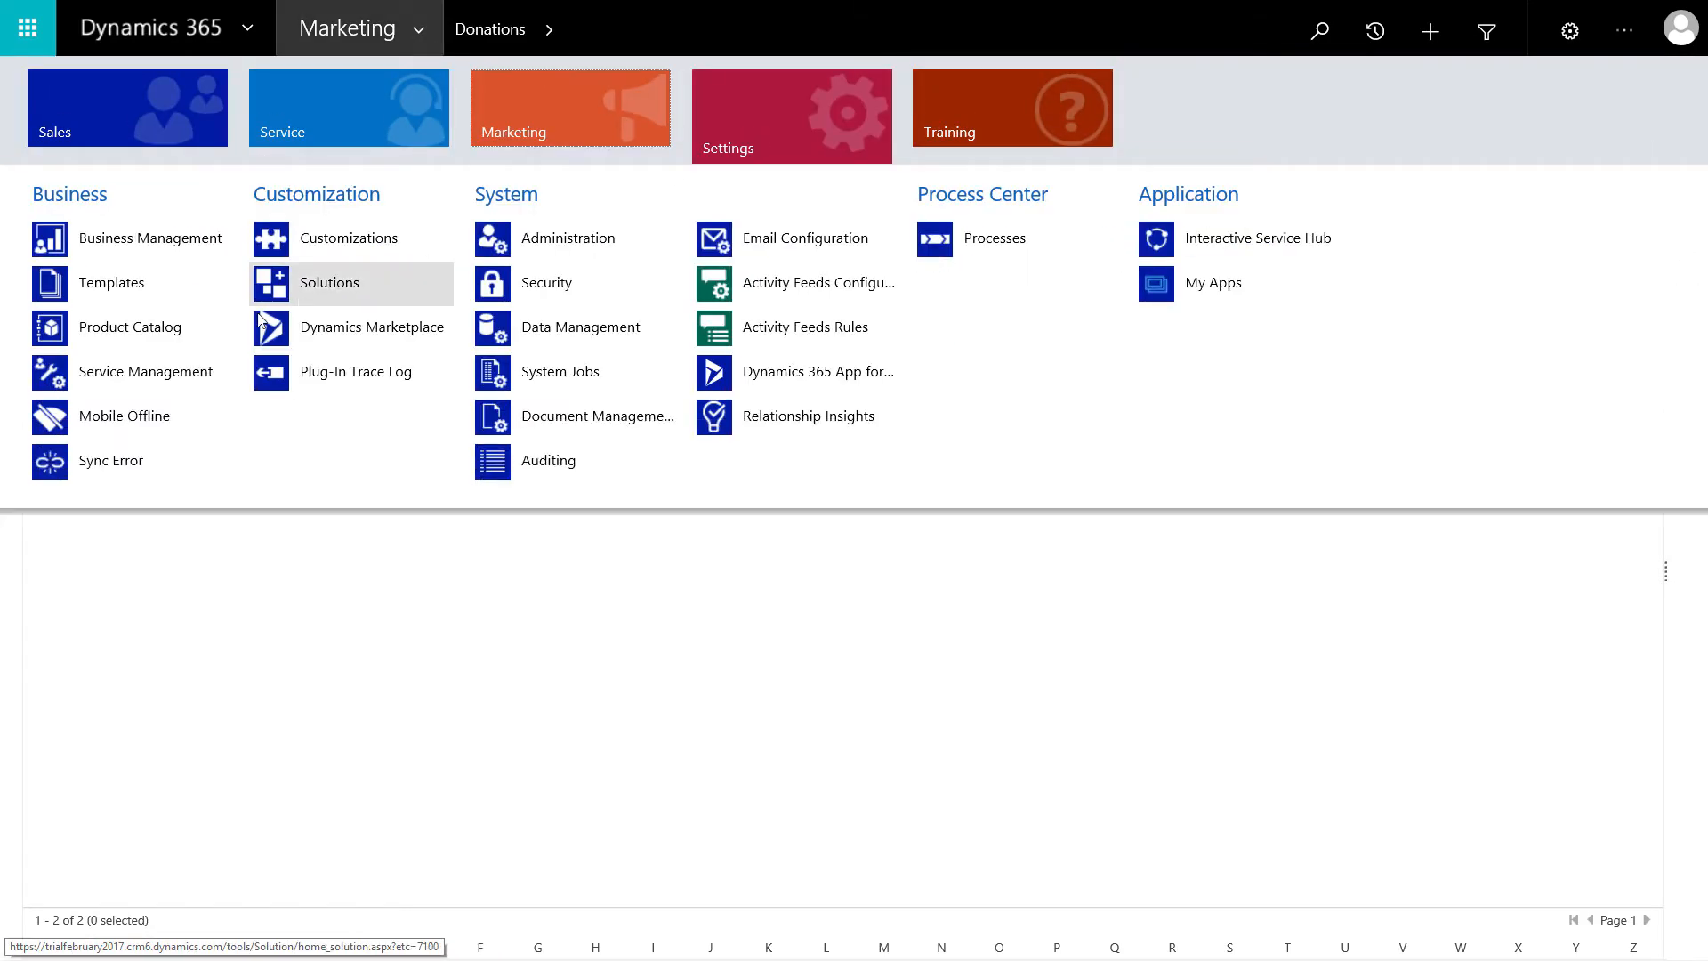
pyautogui.click(91, 291)
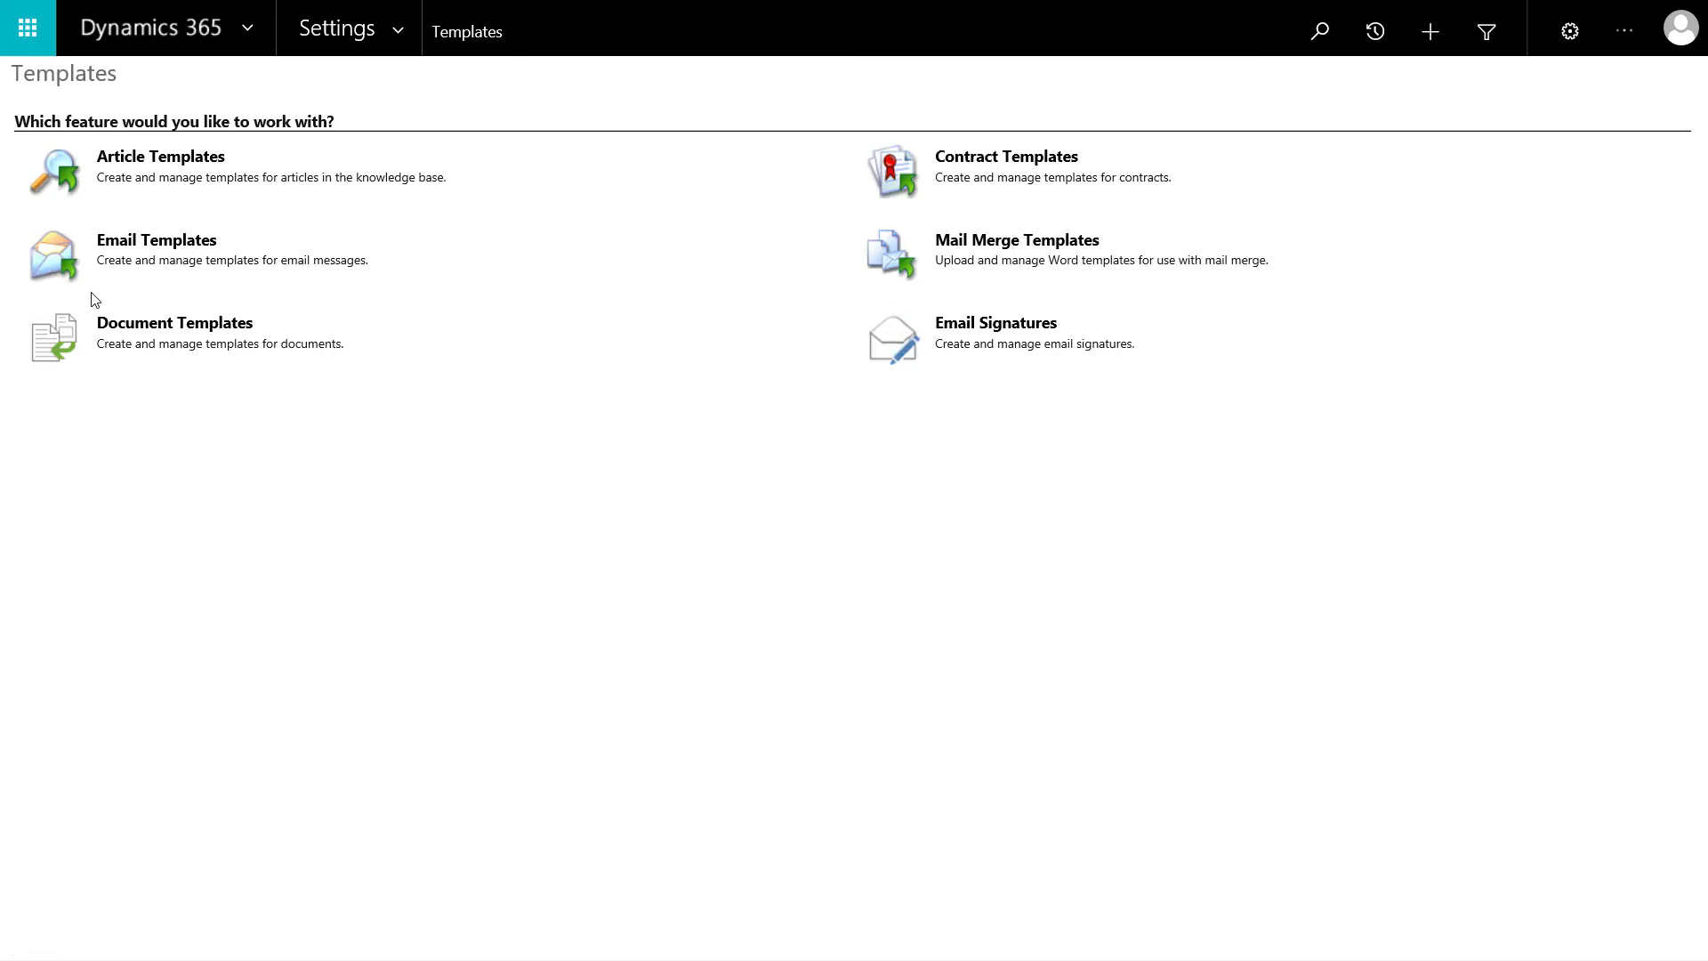
pyautogui.click(993, 256)
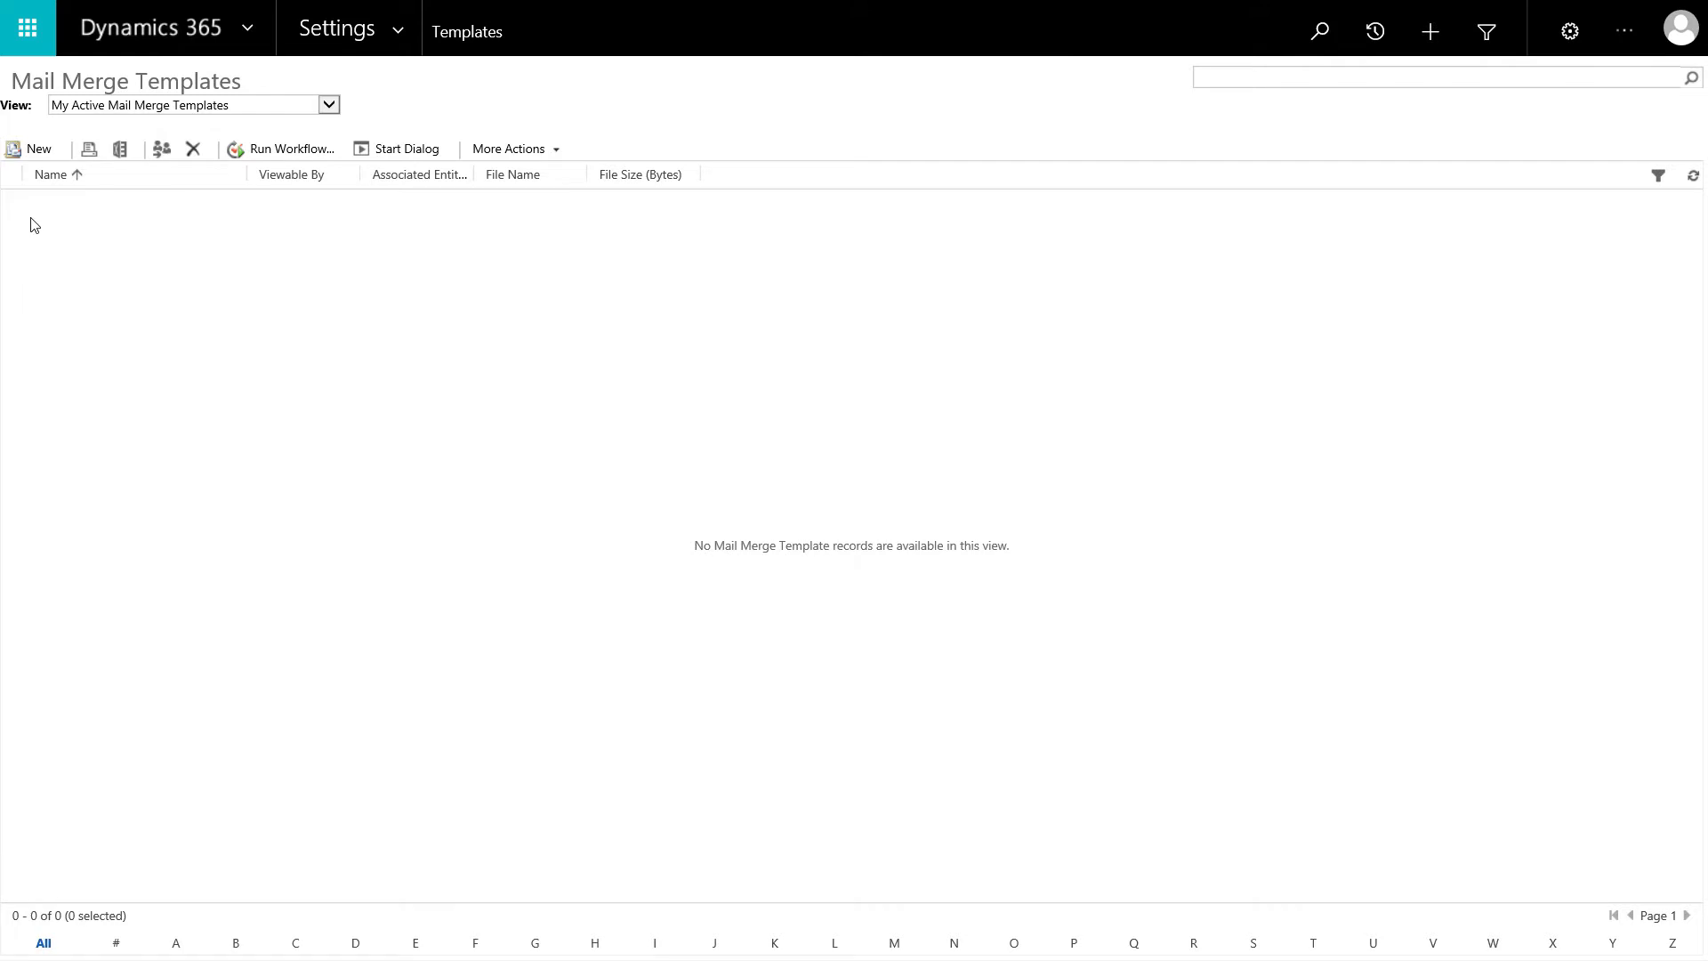
pyautogui.click(329, 105)
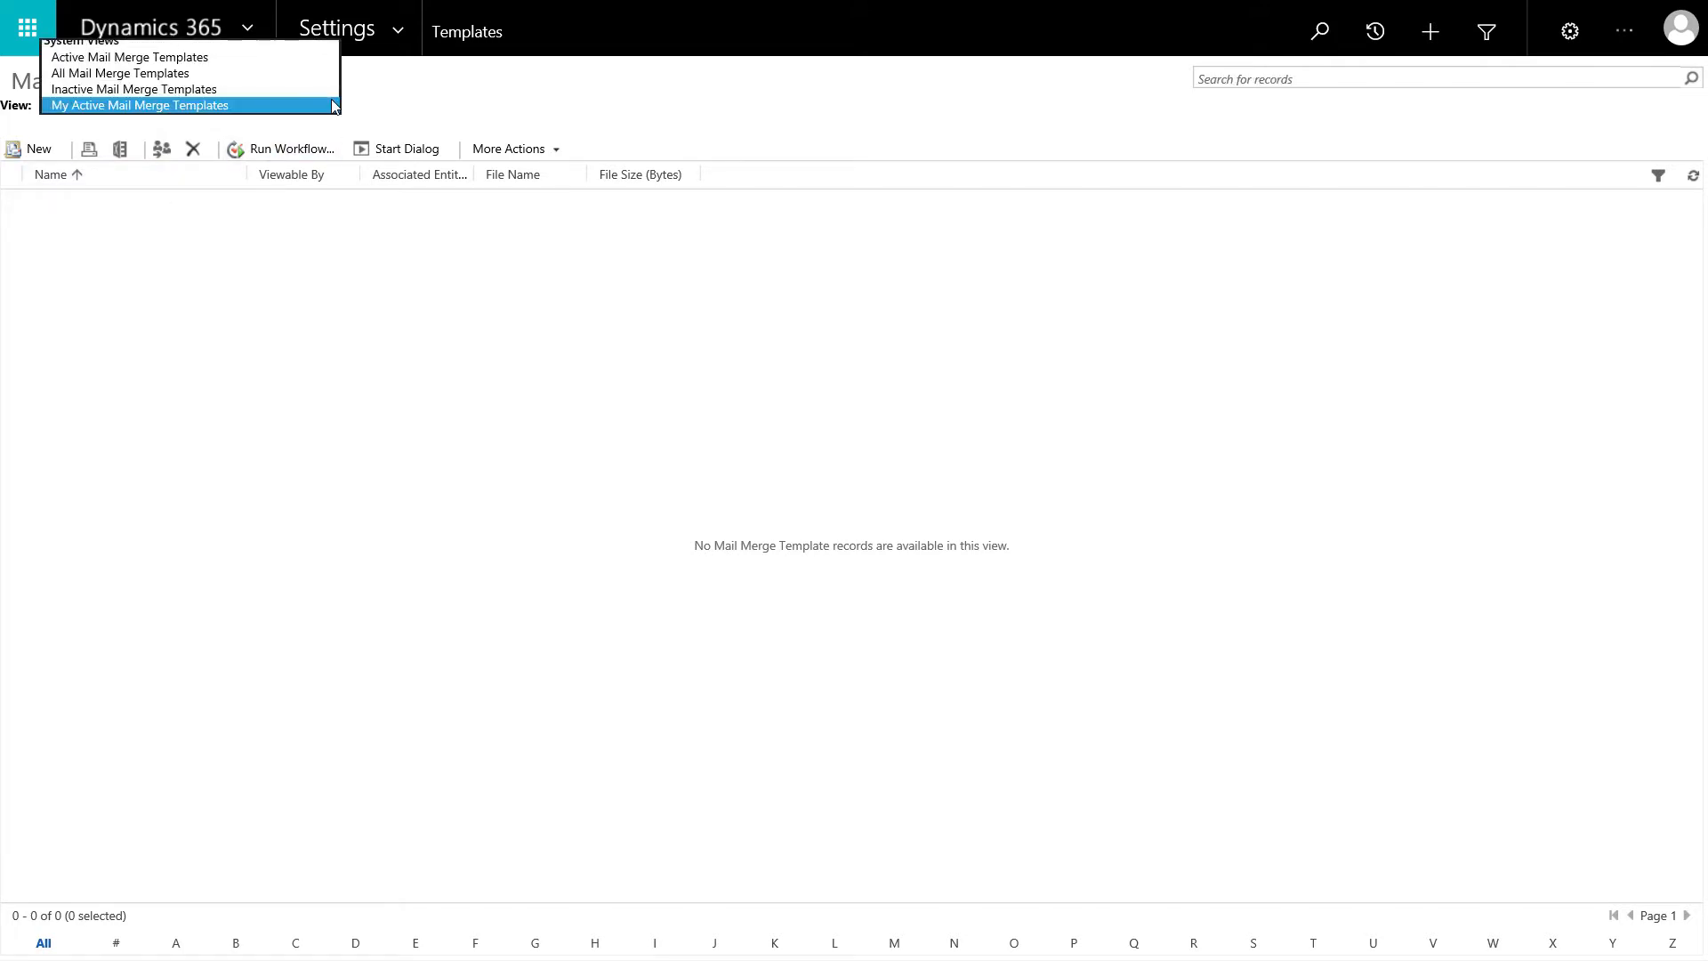
pyautogui.click(209, 57)
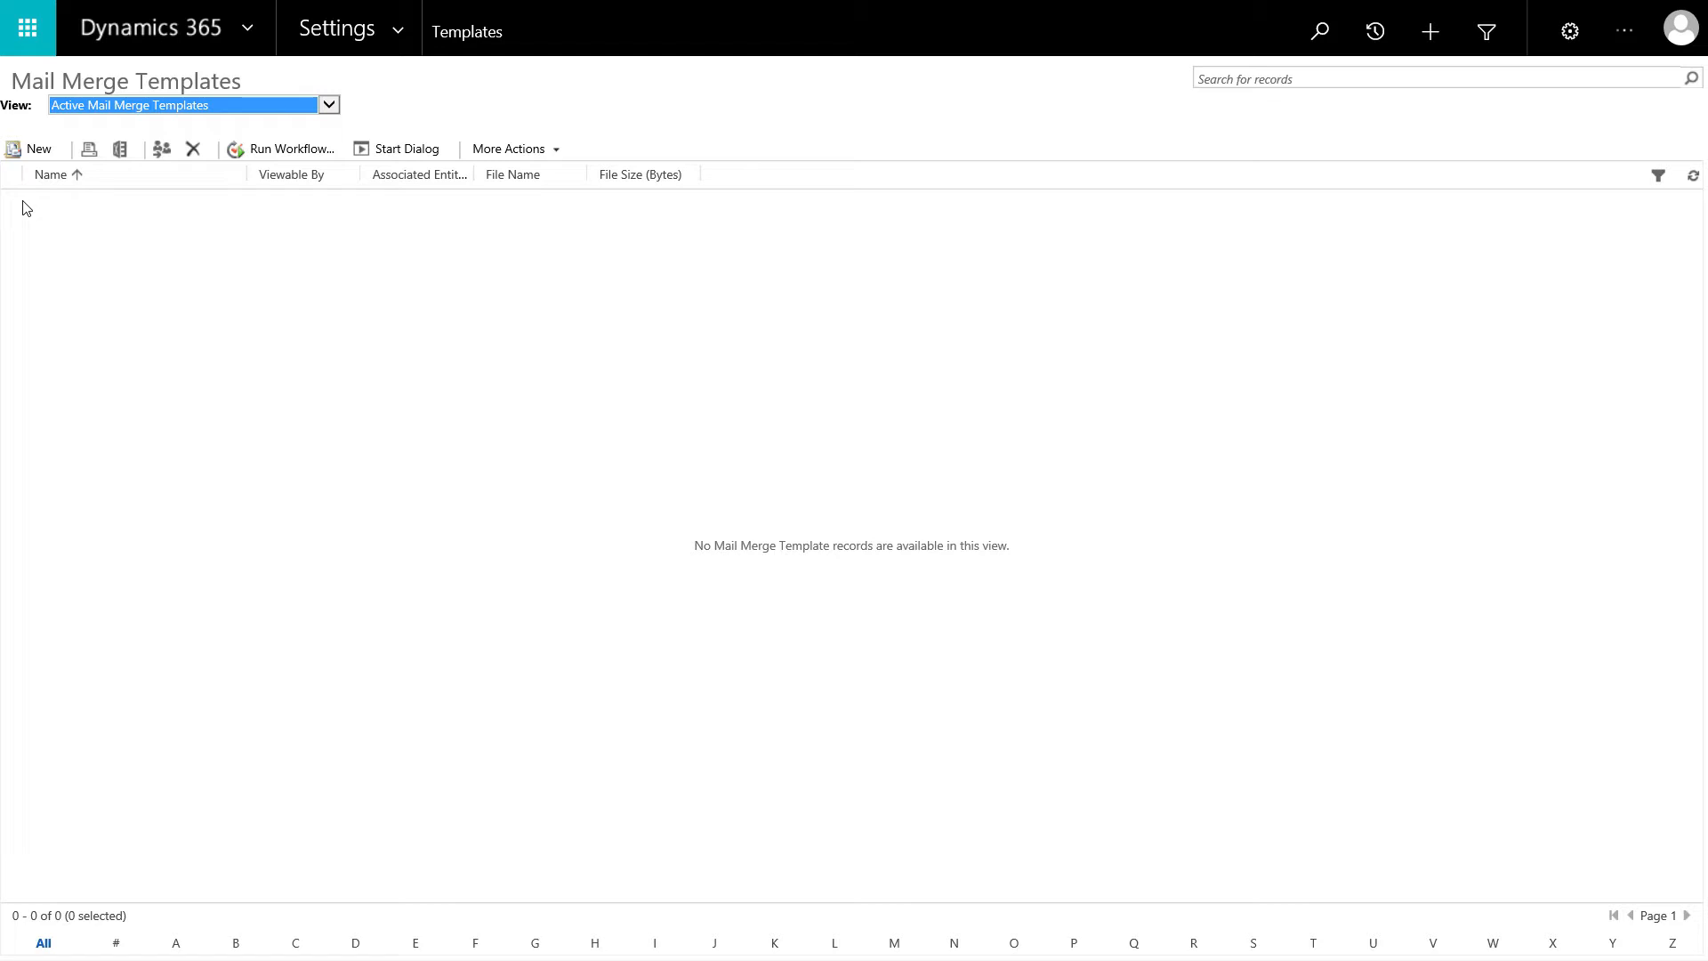
# - Create a mail merge template named "Donation Receipt Letter" with Donation as its associated entity, and save it
pyautogui.click(32, 151)
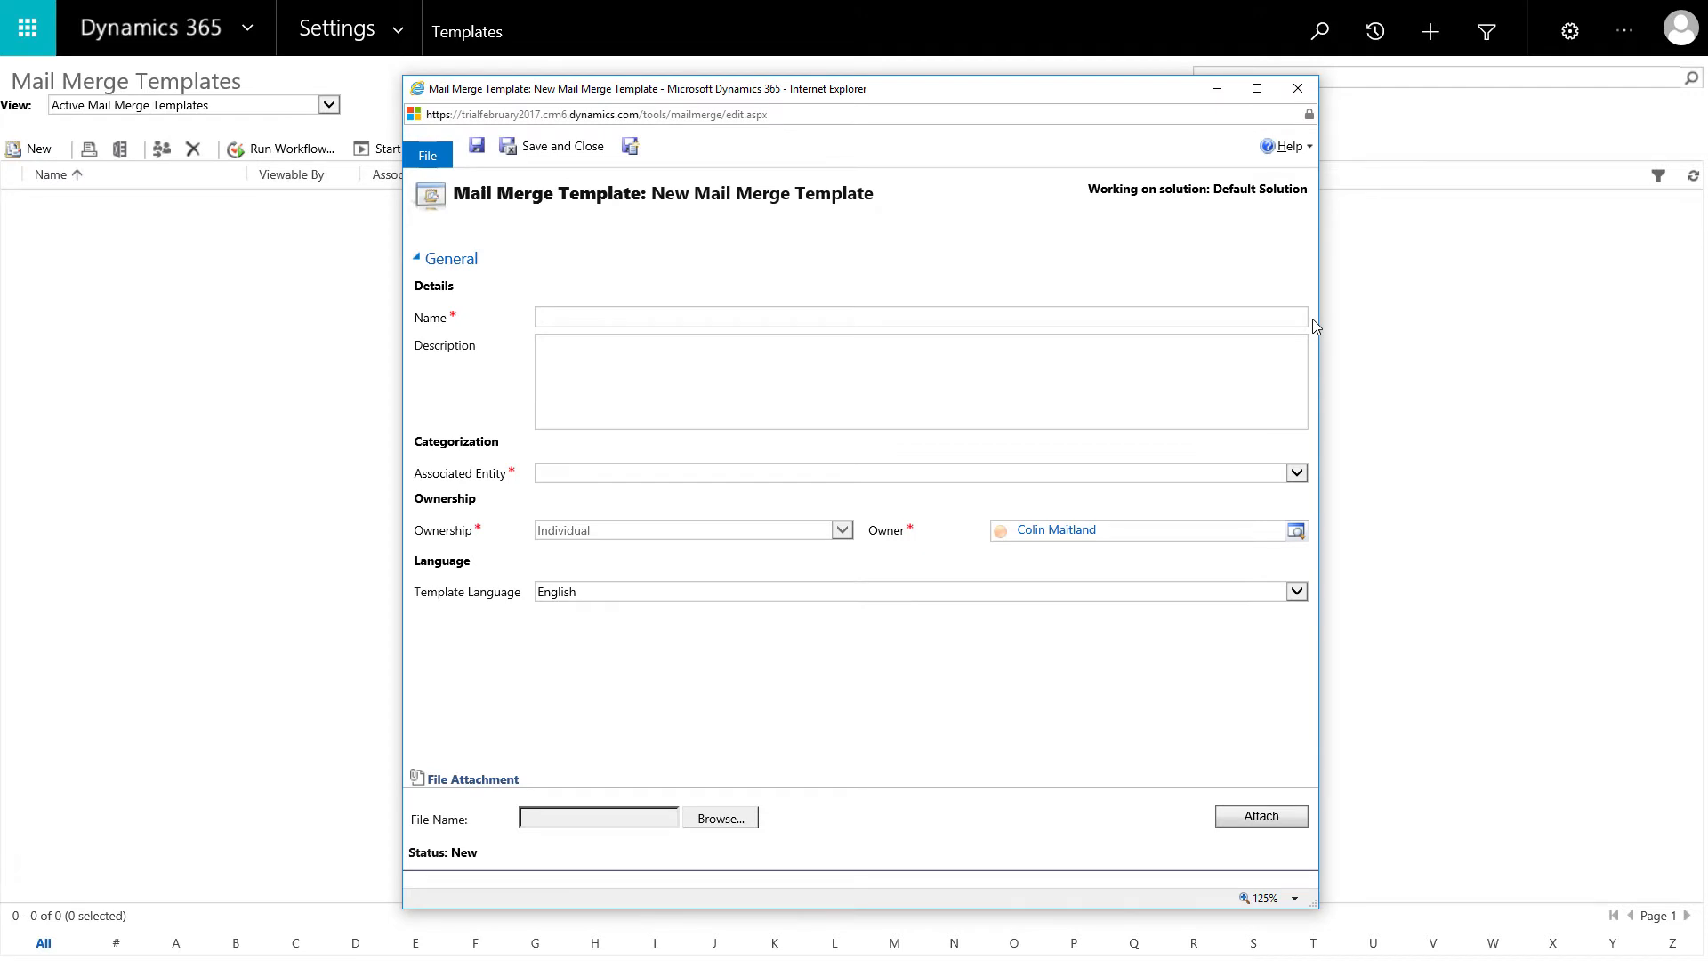
pyautogui.write('Donation Receipt Letter')
pyautogui.click(1297, 474)
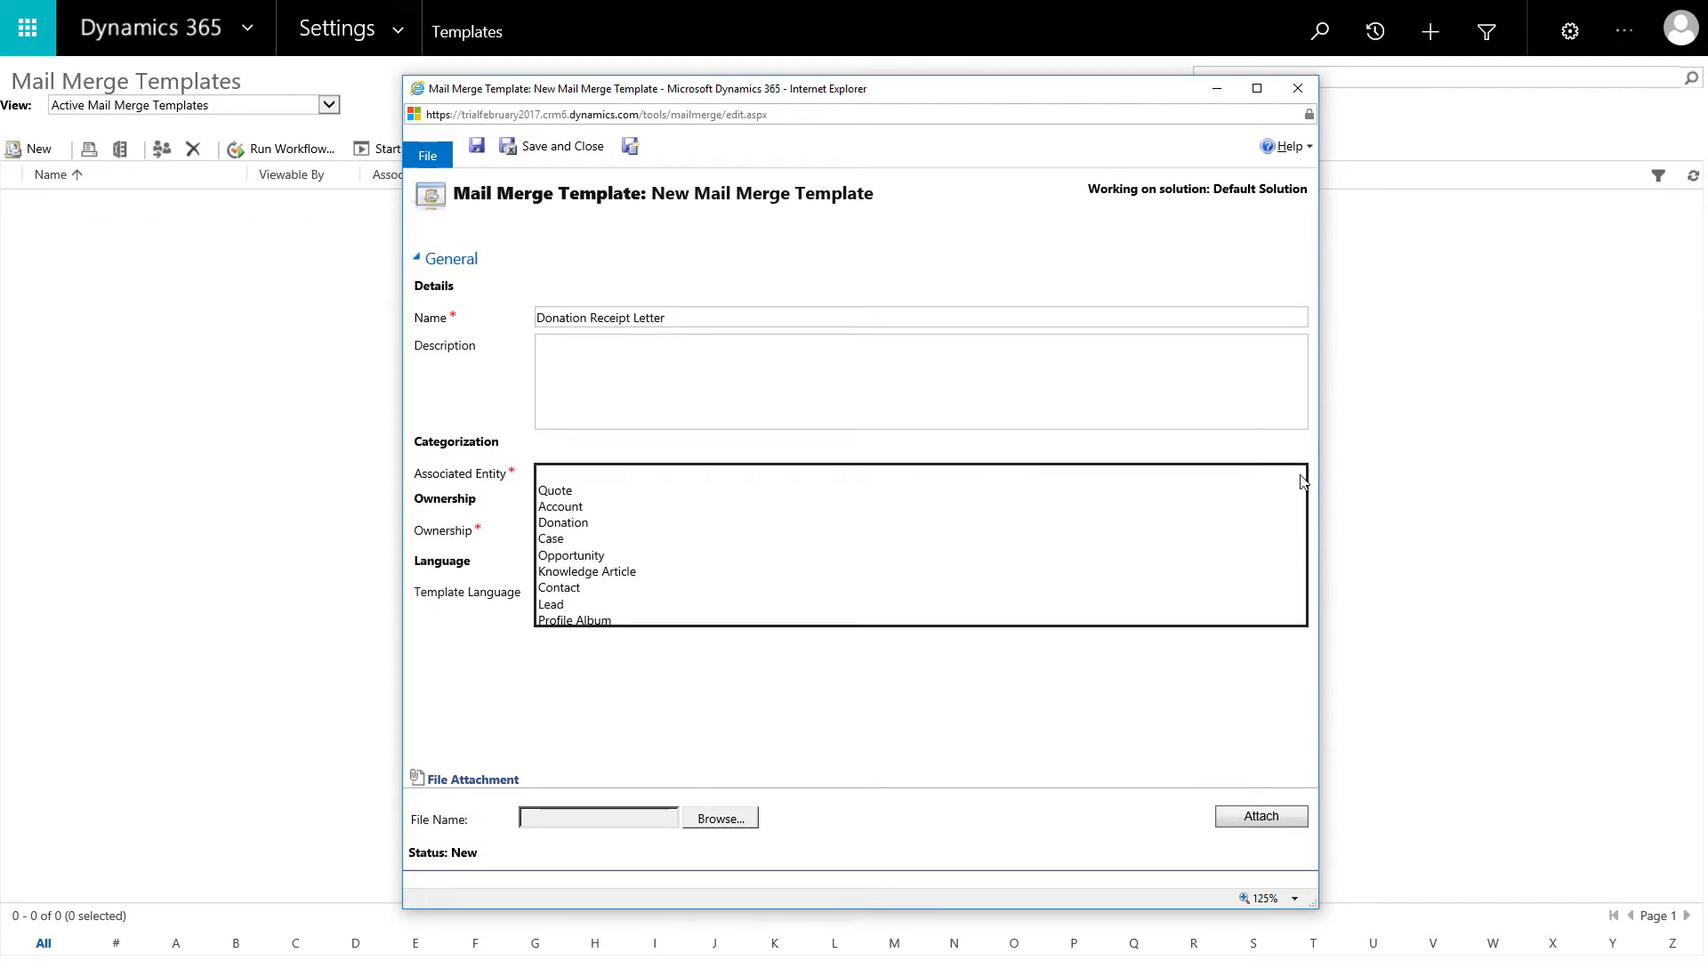
pyautogui.click(1290, 525)
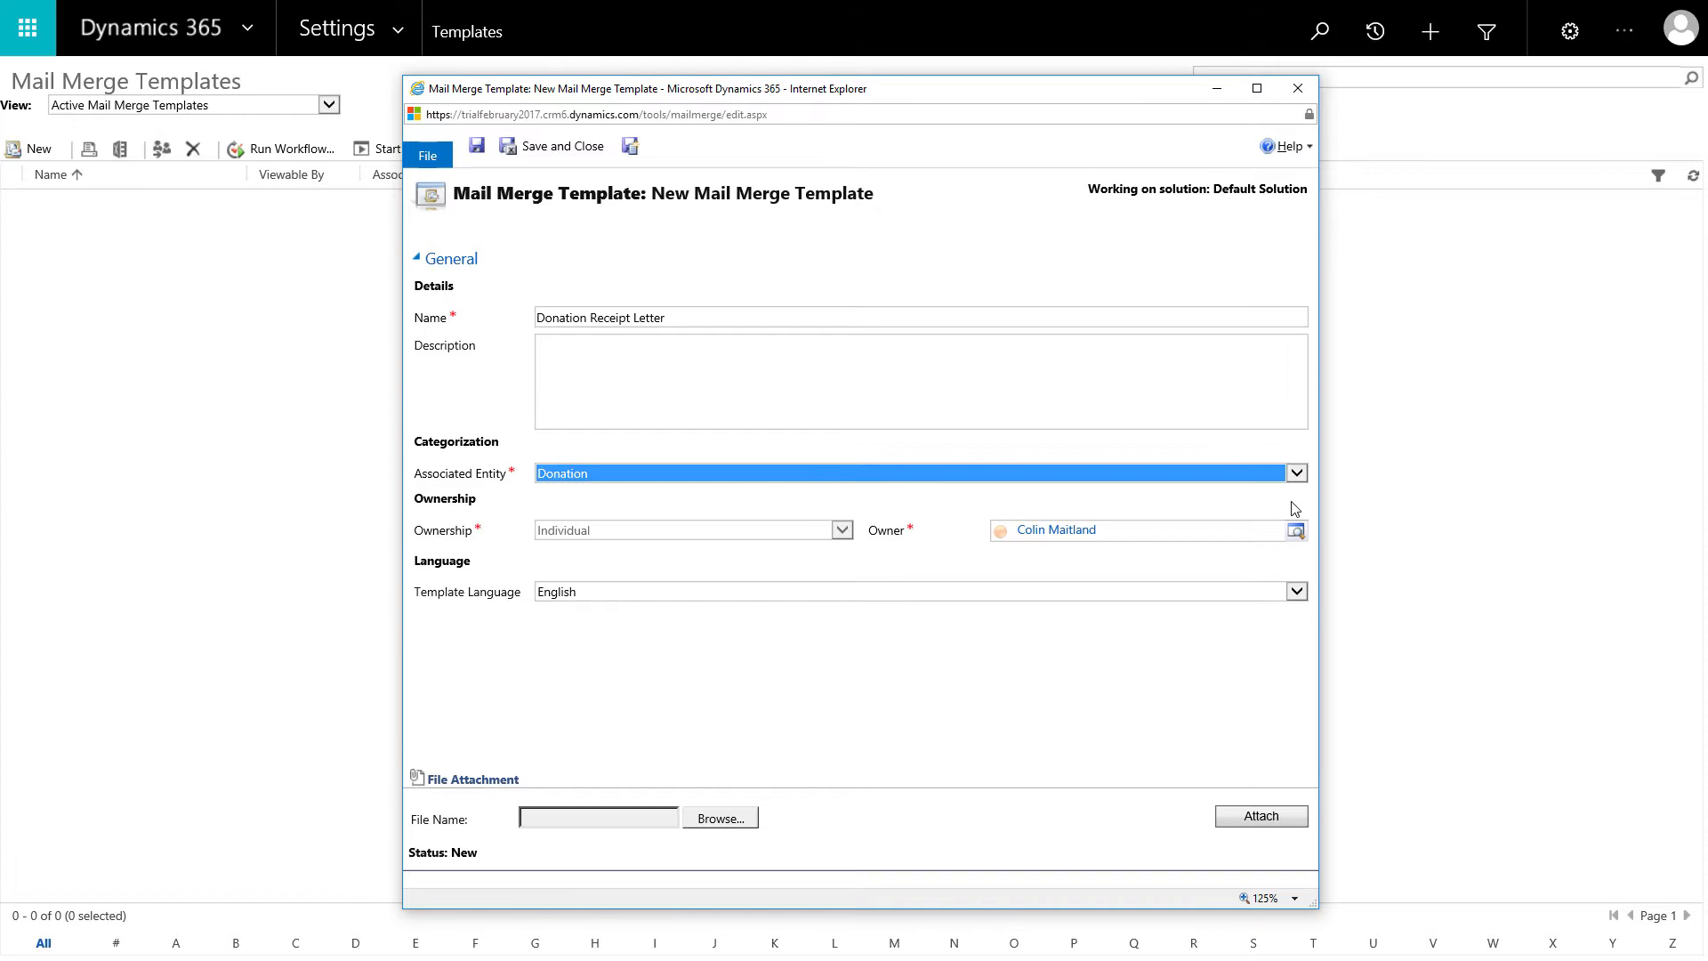
pyautogui.click(1294, 509)
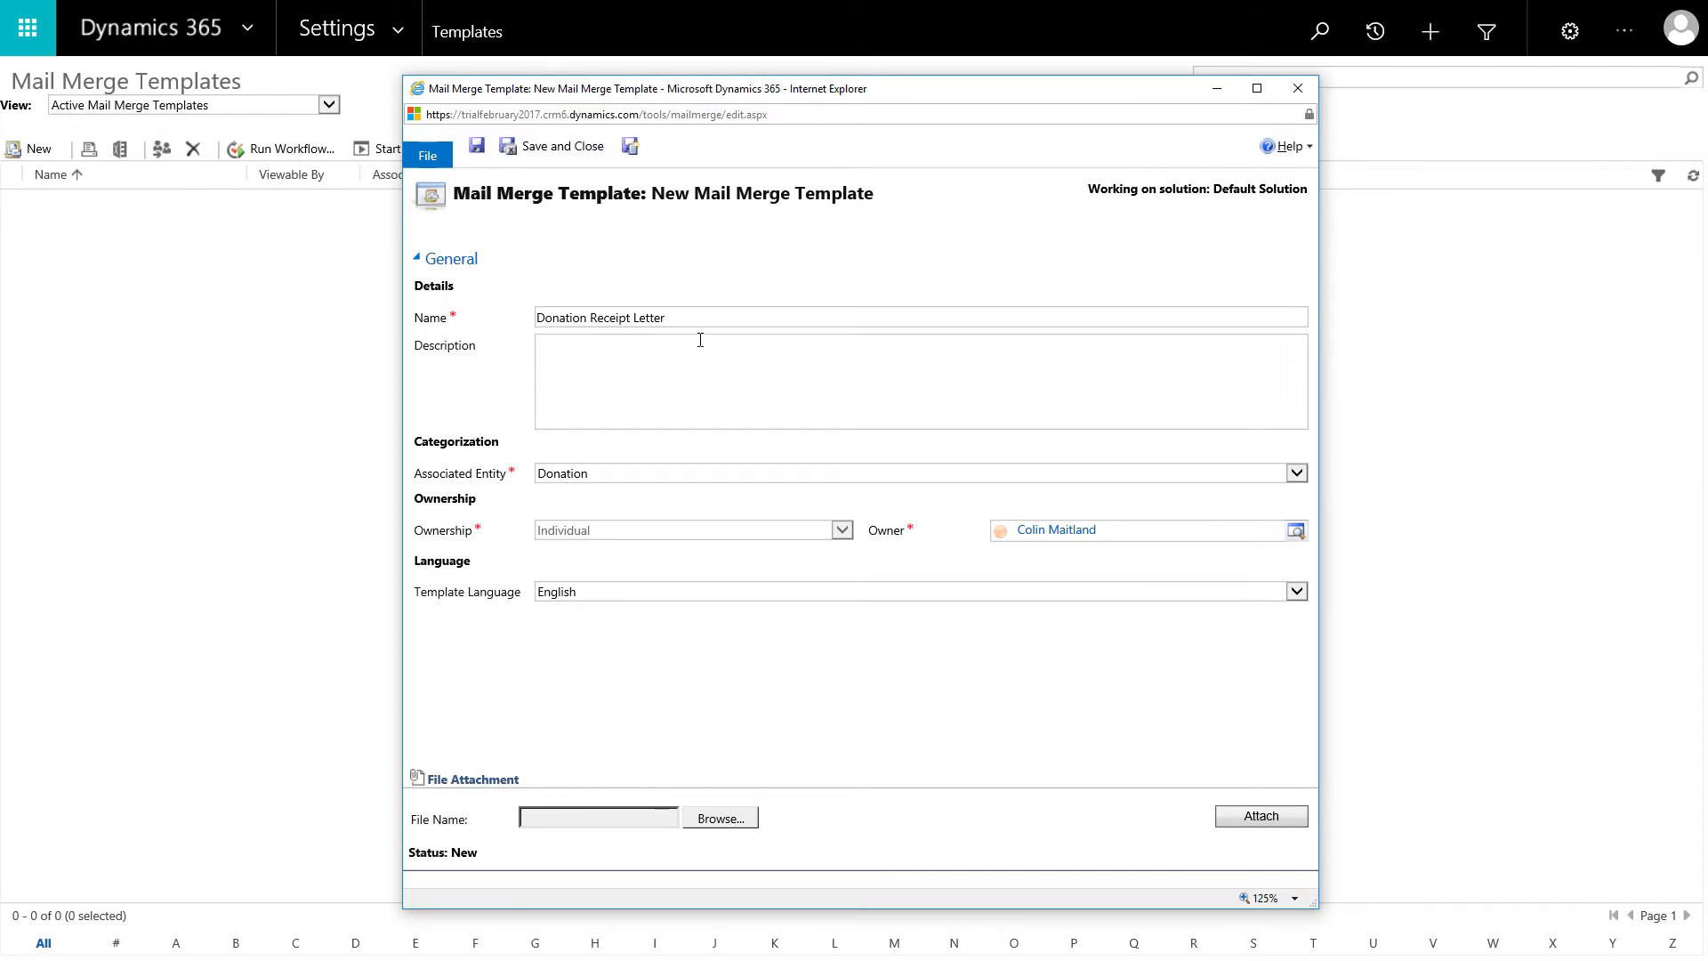
pyautogui.click(477, 155)
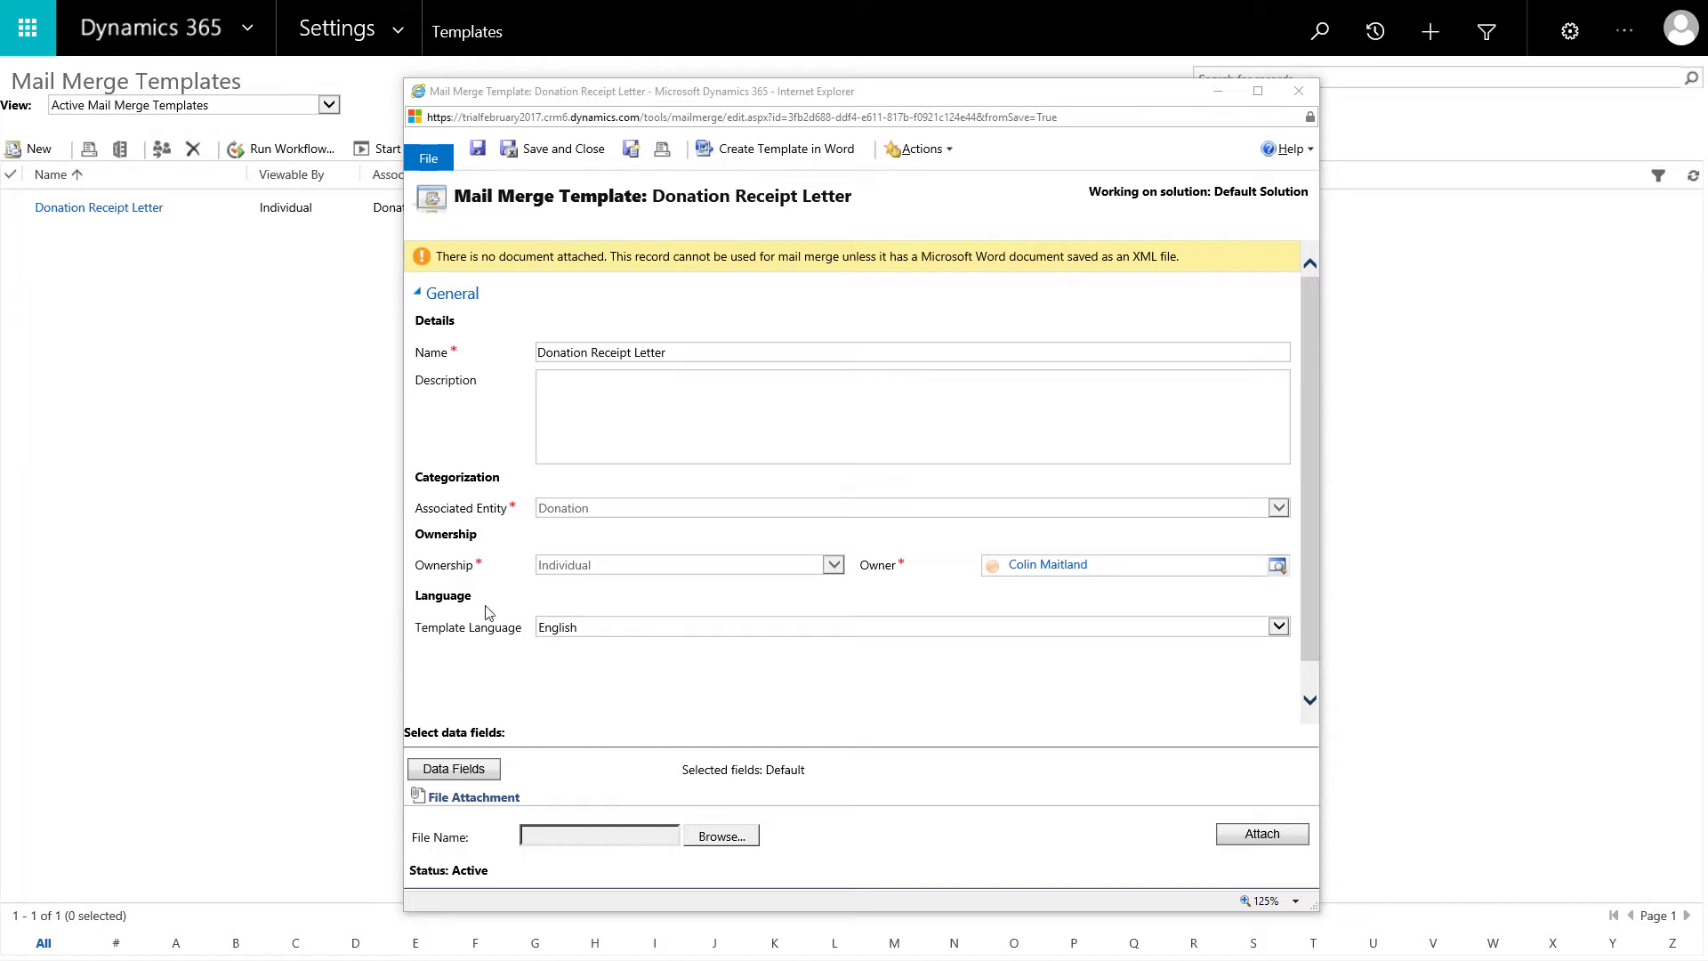
# - Select the template's Donation data fields Account, Amount, Campaign, Contact, Date, Fundraising Program, Owner and Payment Method
pyautogui.click(456, 770)
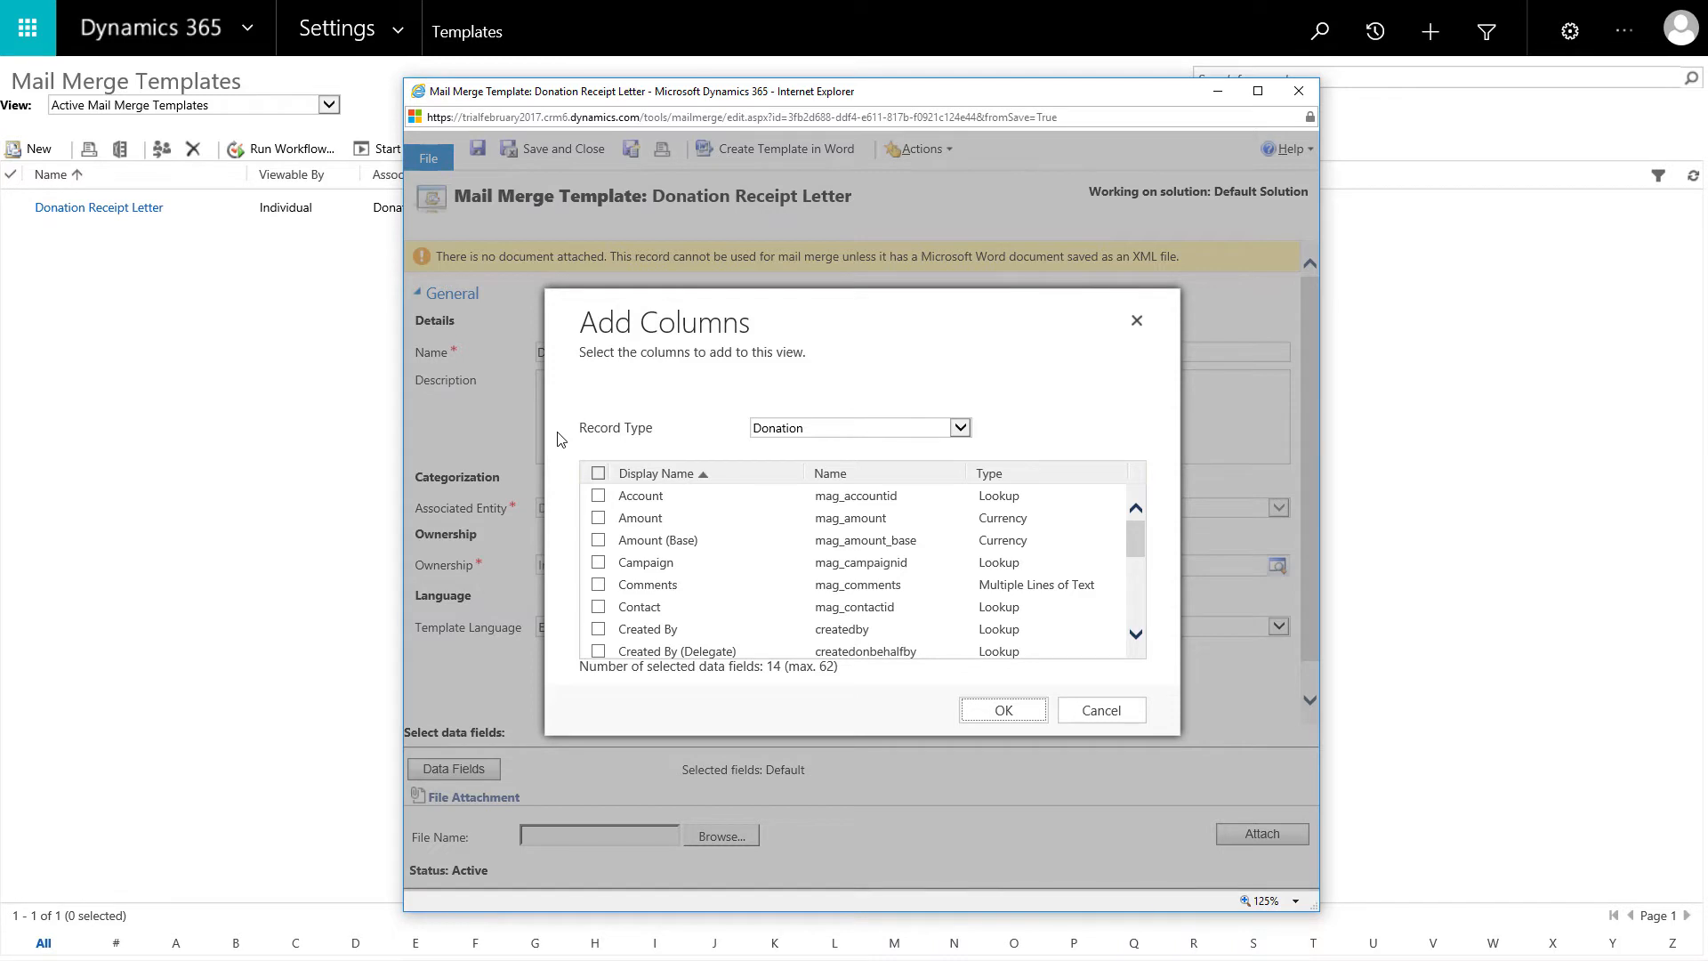
pyautogui.click(598, 518)
pyautogui.click(597, 563)
pyautogui.click(597, 607)
pyautogui.scroll(-2, 556, 615)
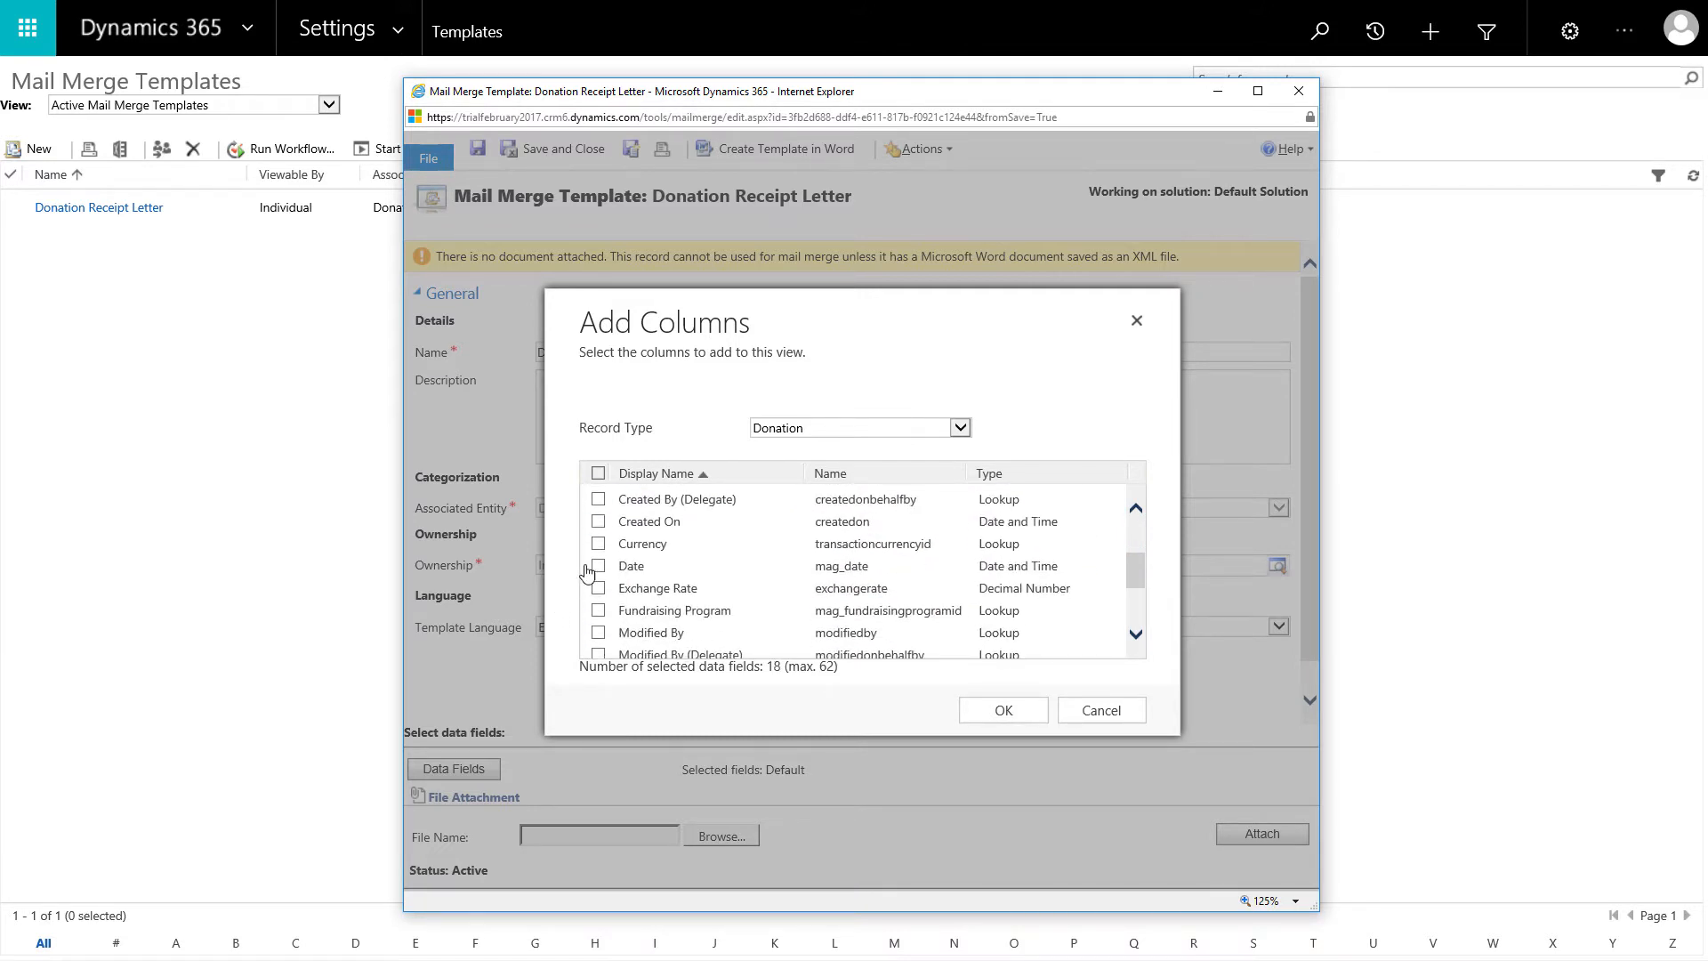
pyautogui.click(597, 567)
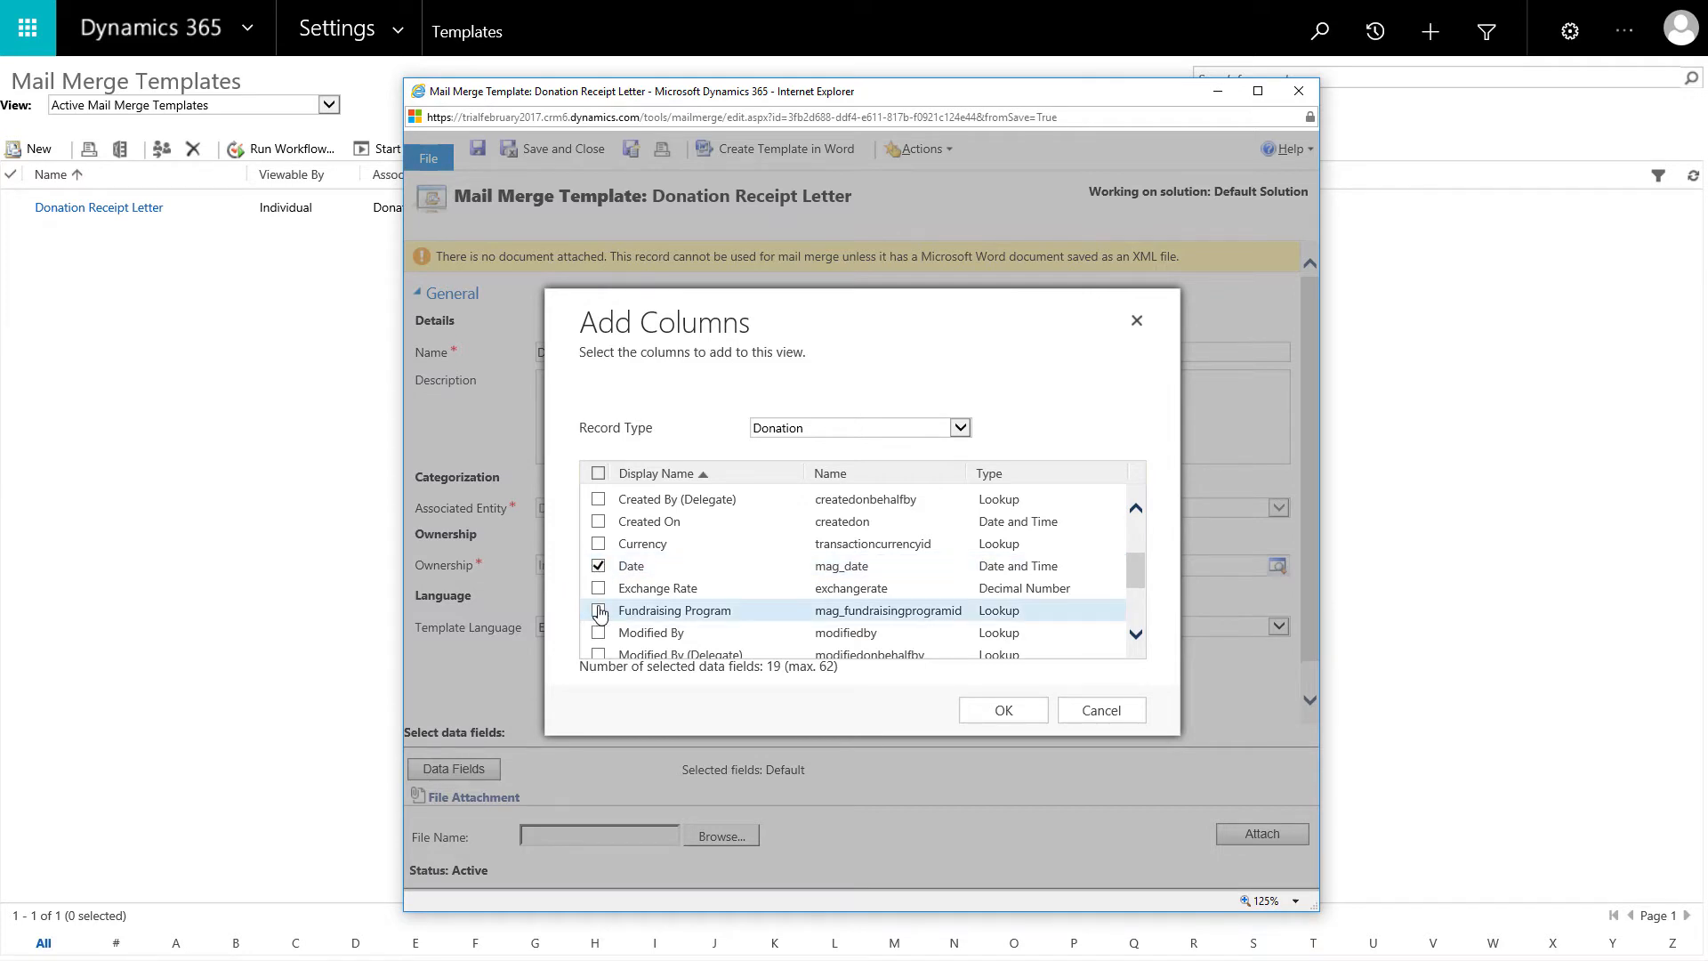
pyautogui.click(598, 611)
pyautogui.scroll(-3, 552, 612)
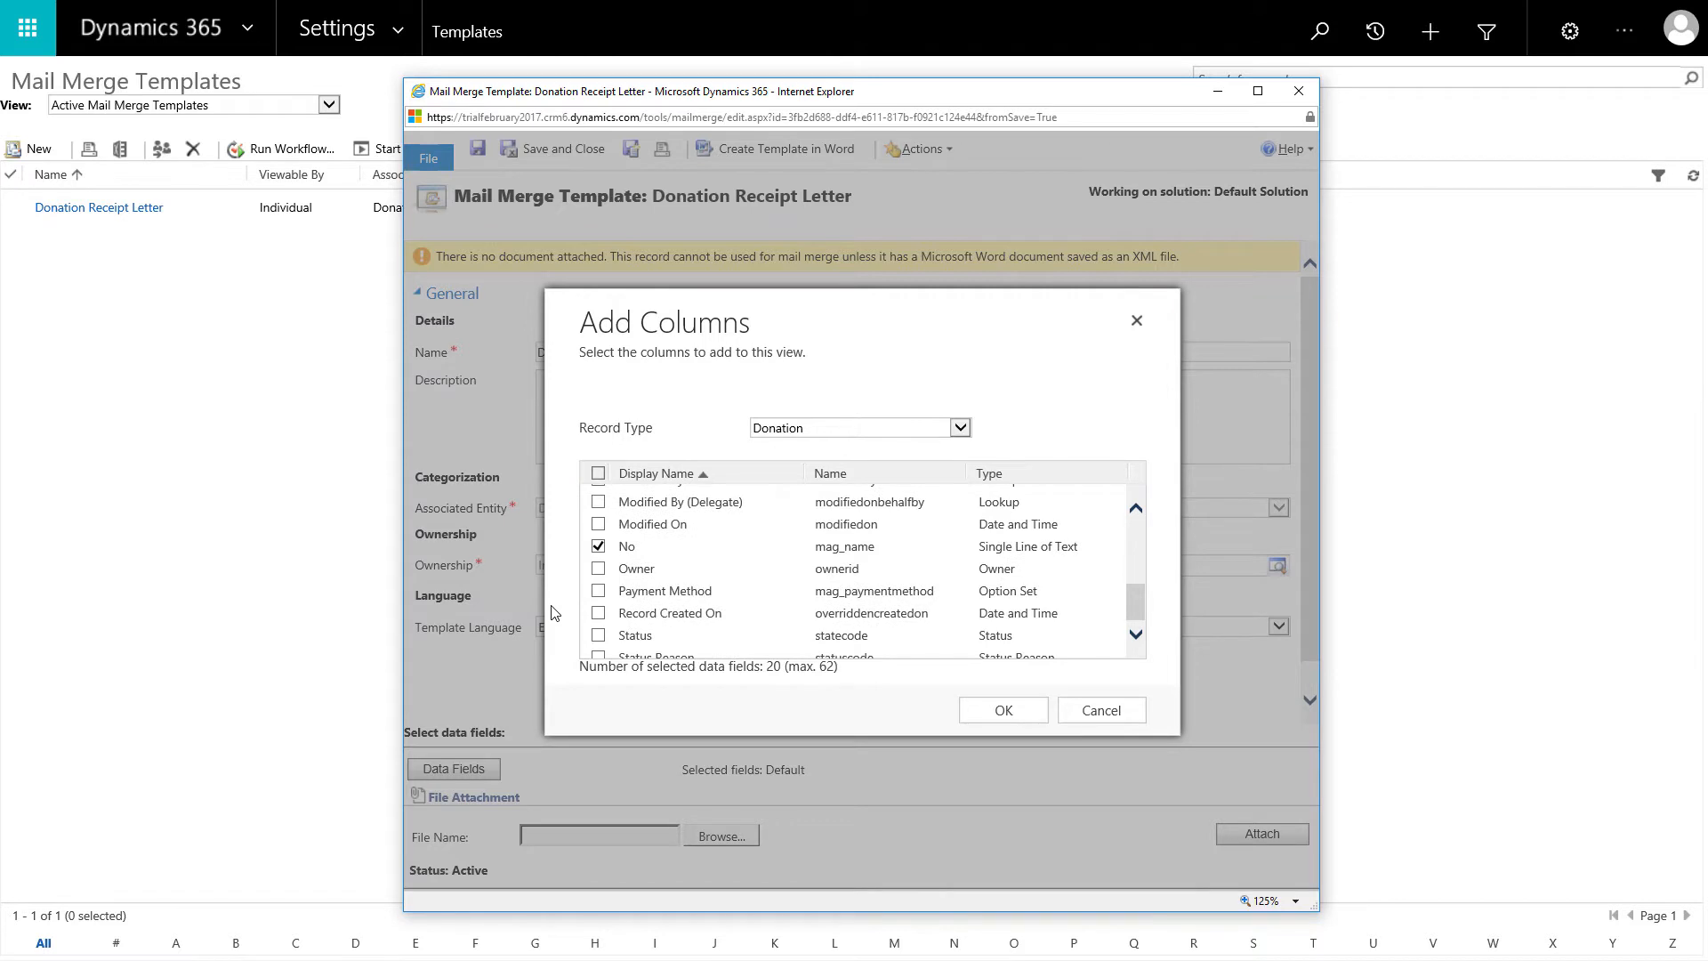
pyautogui.click(598, 567)
# - Add the Account Name and Address 1 data fields from the related Account record type
pyautogui.scroll(5, 560, 600)
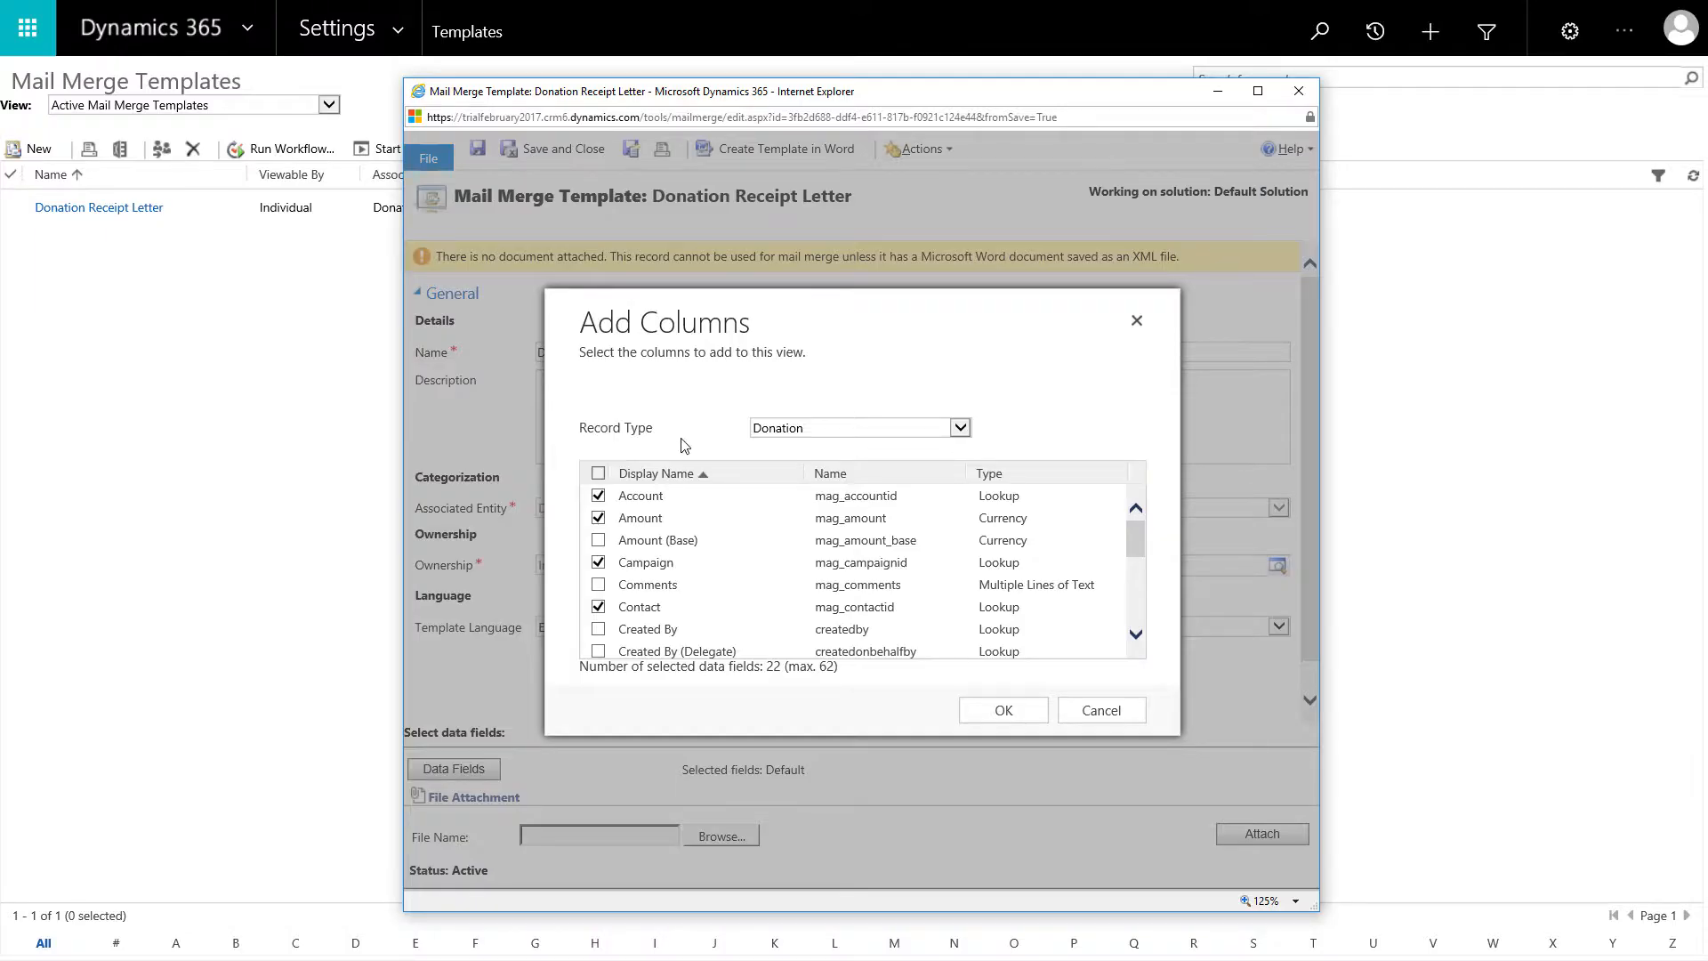
pyautogui.click(769, 430)
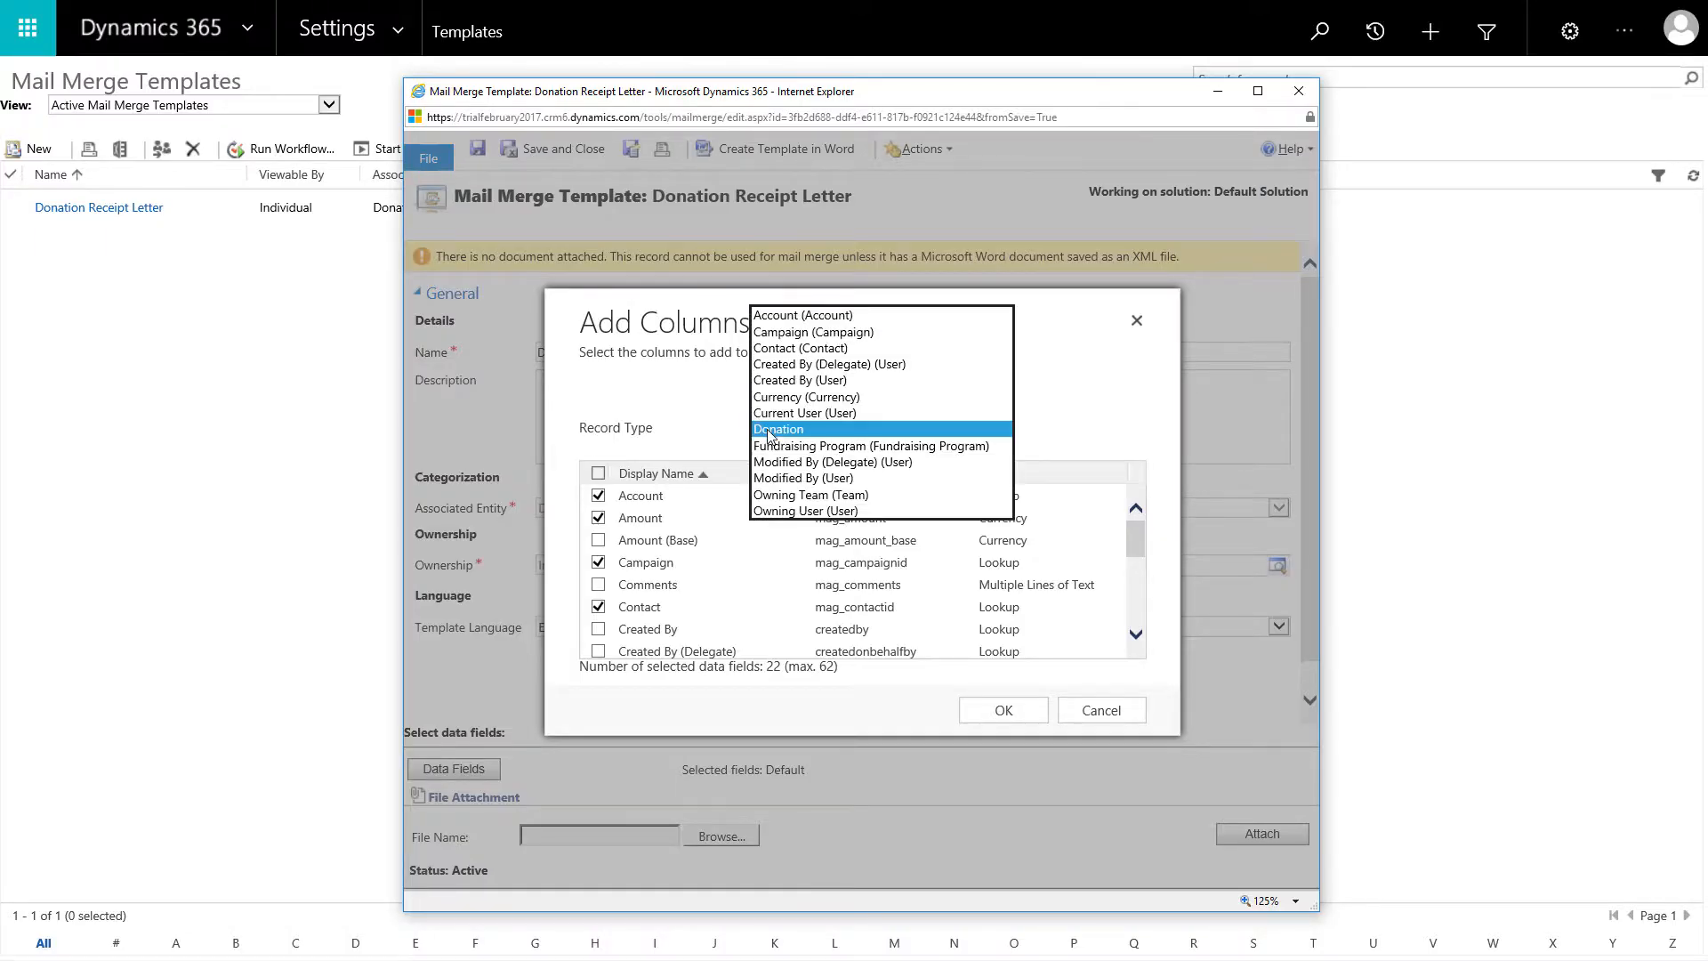
pyautogui.click(759, 316)
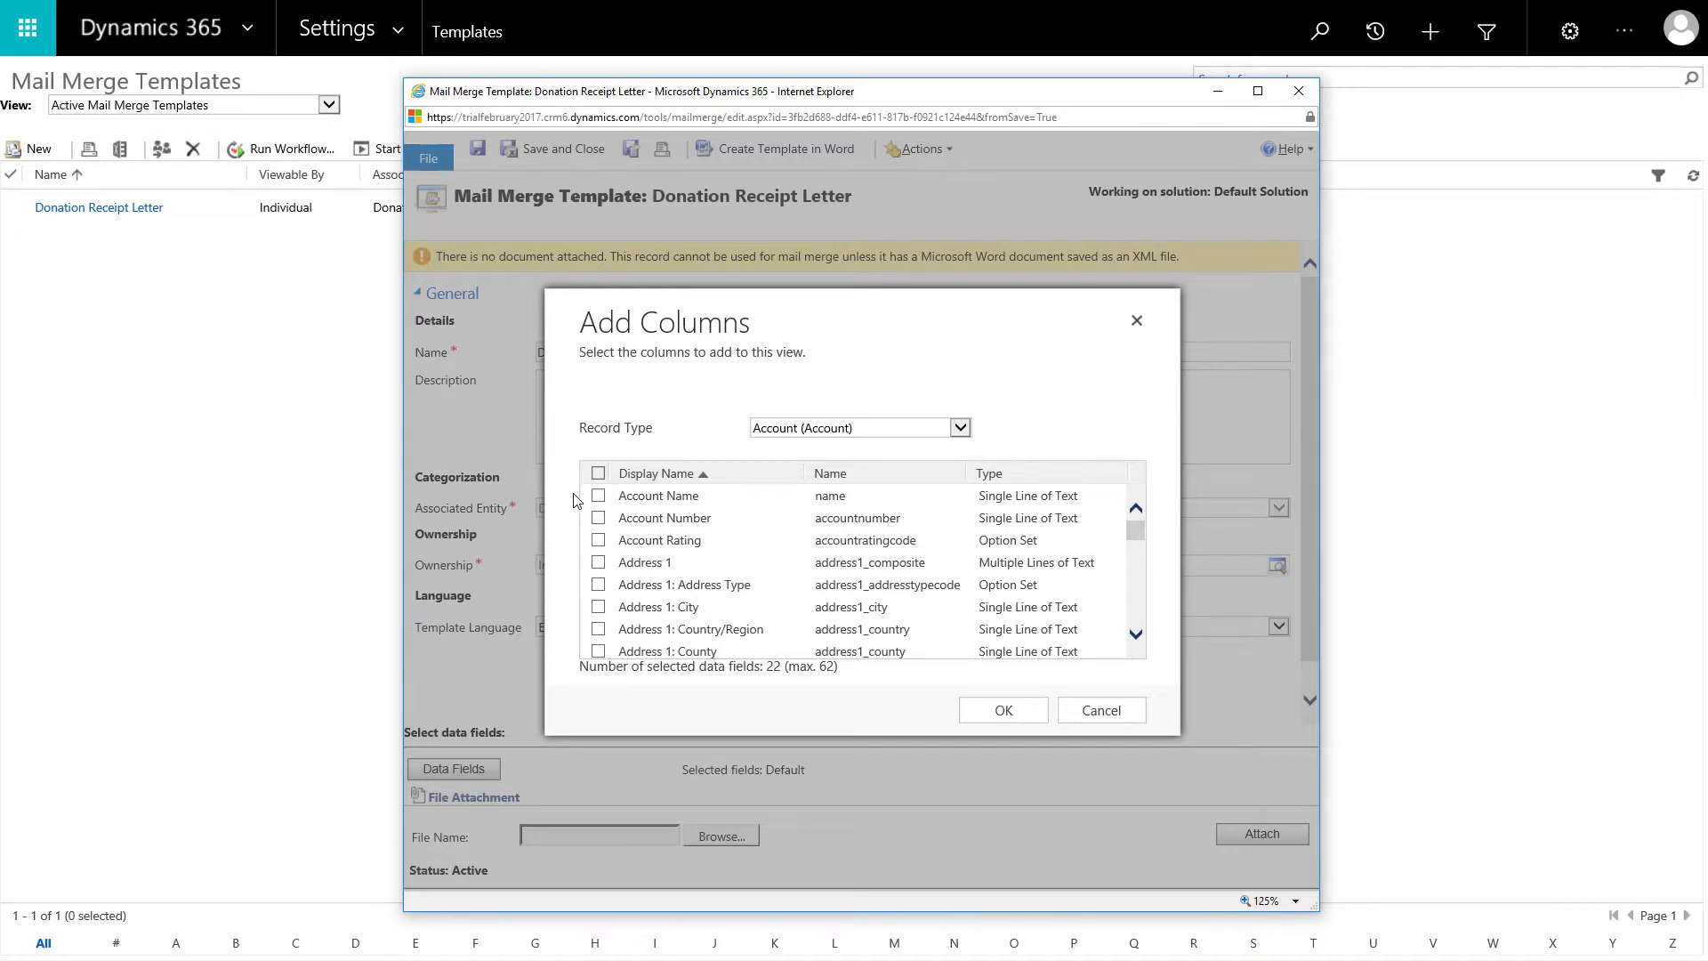
pyautogui.click(596, 497)
pyautogui.click(597, 562)
# - Add the Address 1, First Name and Last Name data fields from the related Contact record type
pyautogui.click(762, 436)
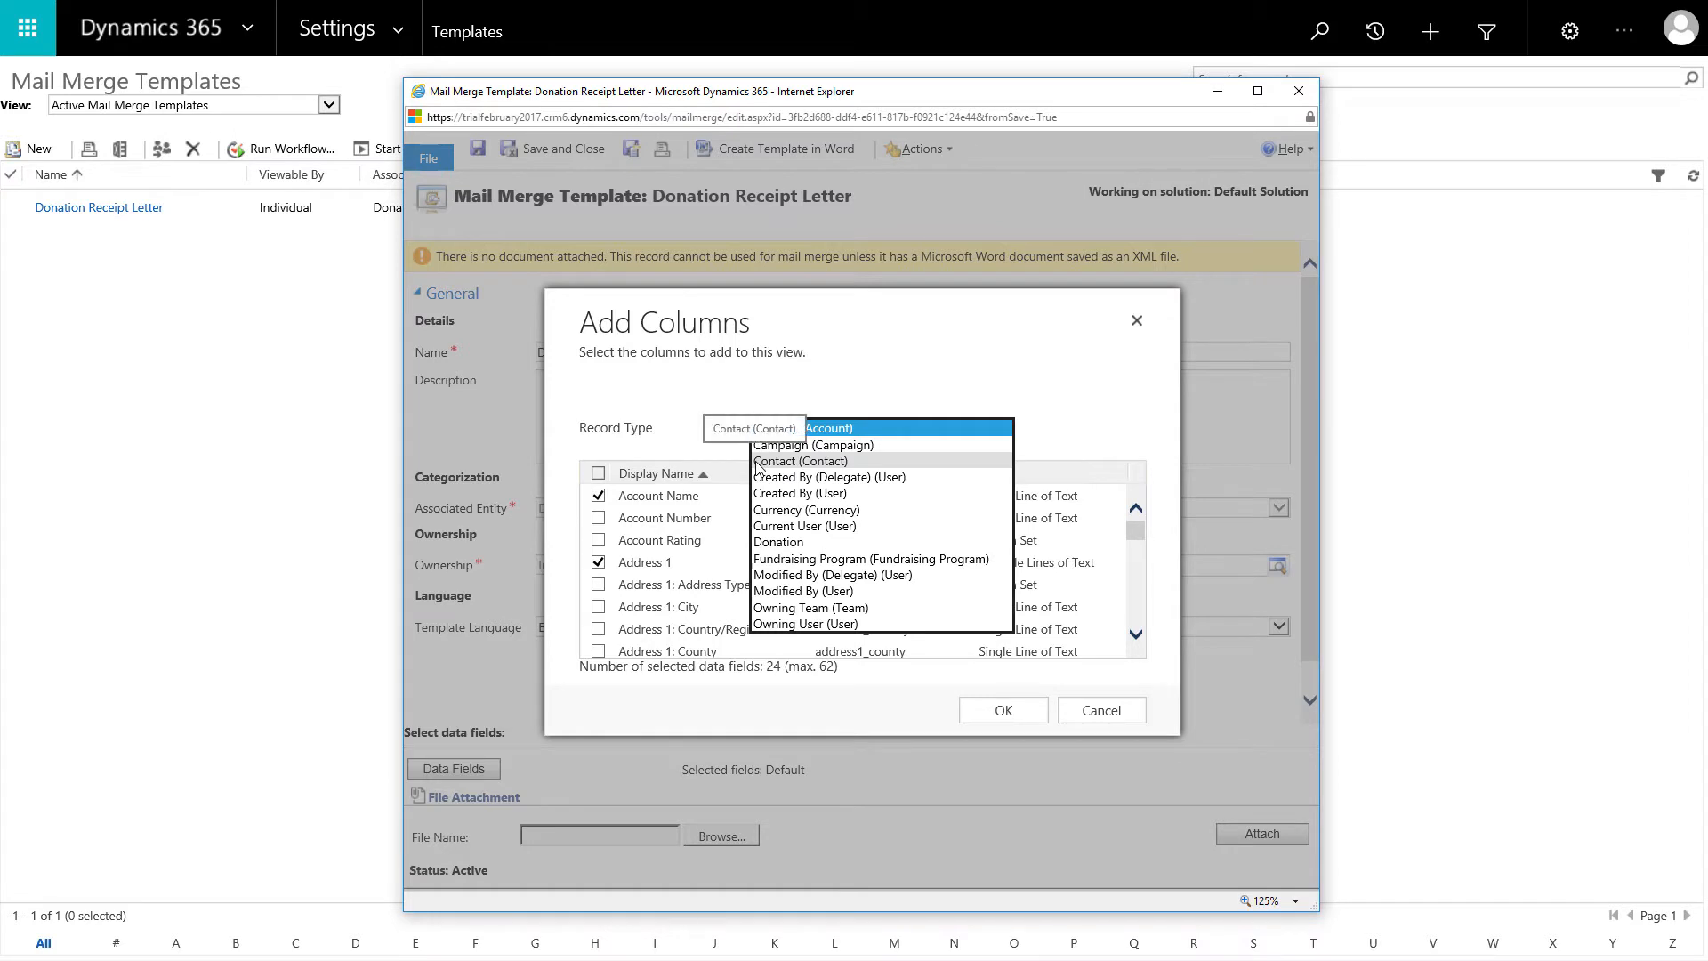
pyautogui.click(758, 462)
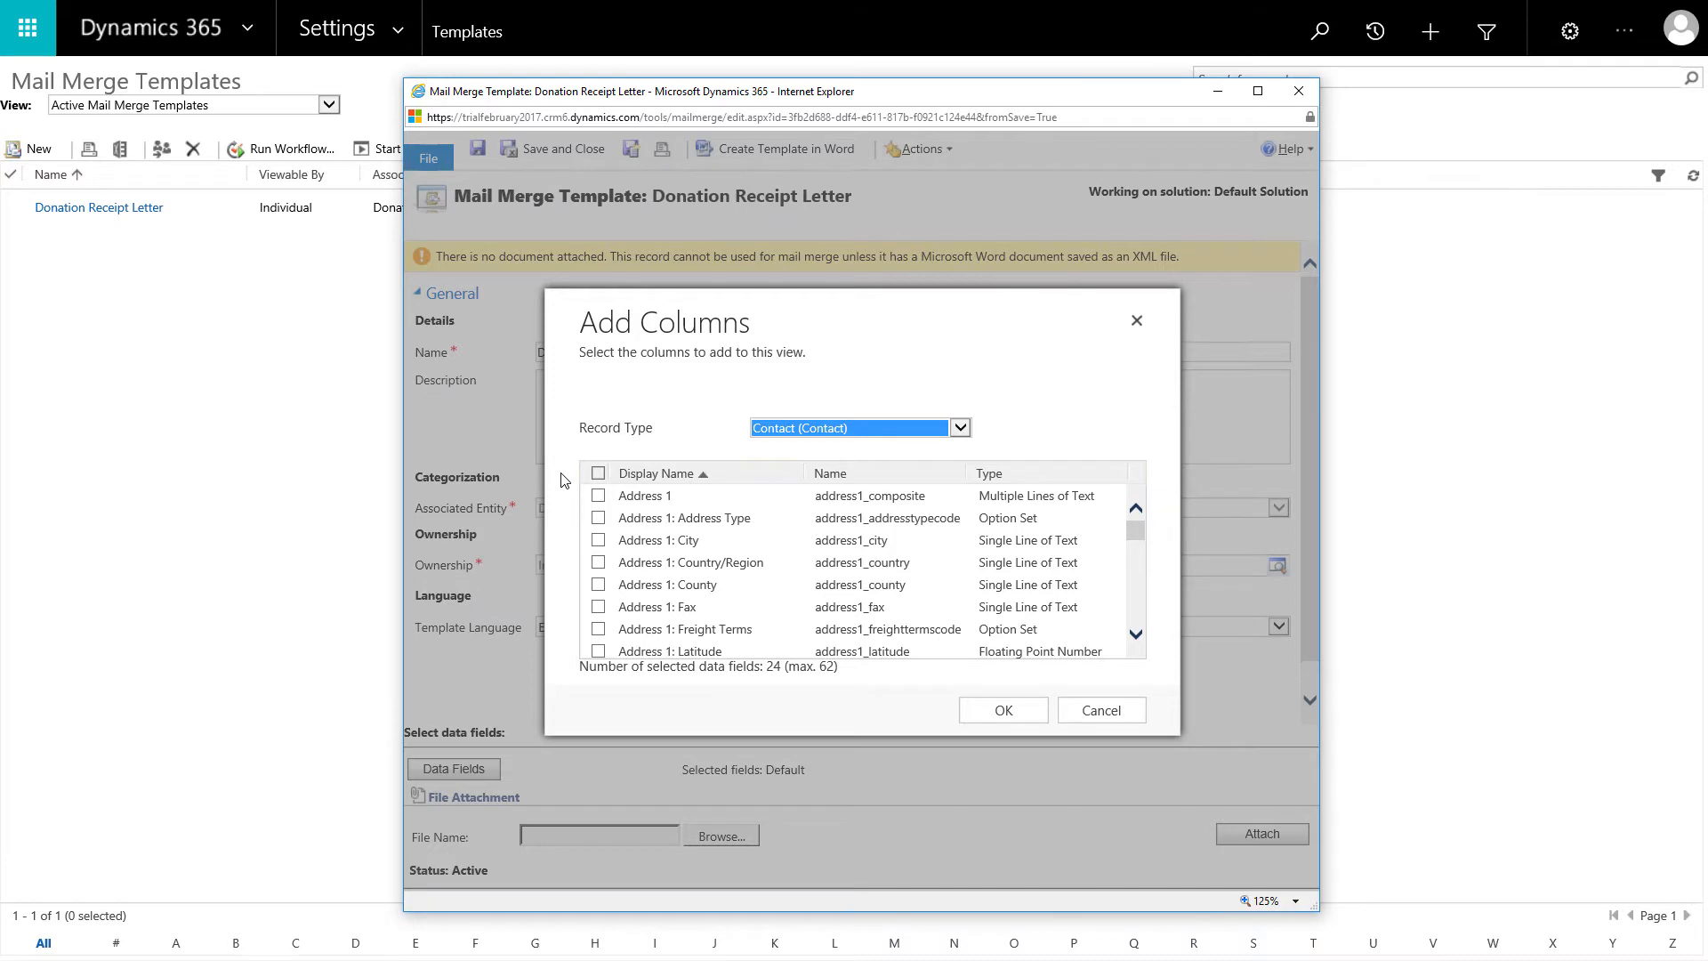
pyautogui.click(597, 495)
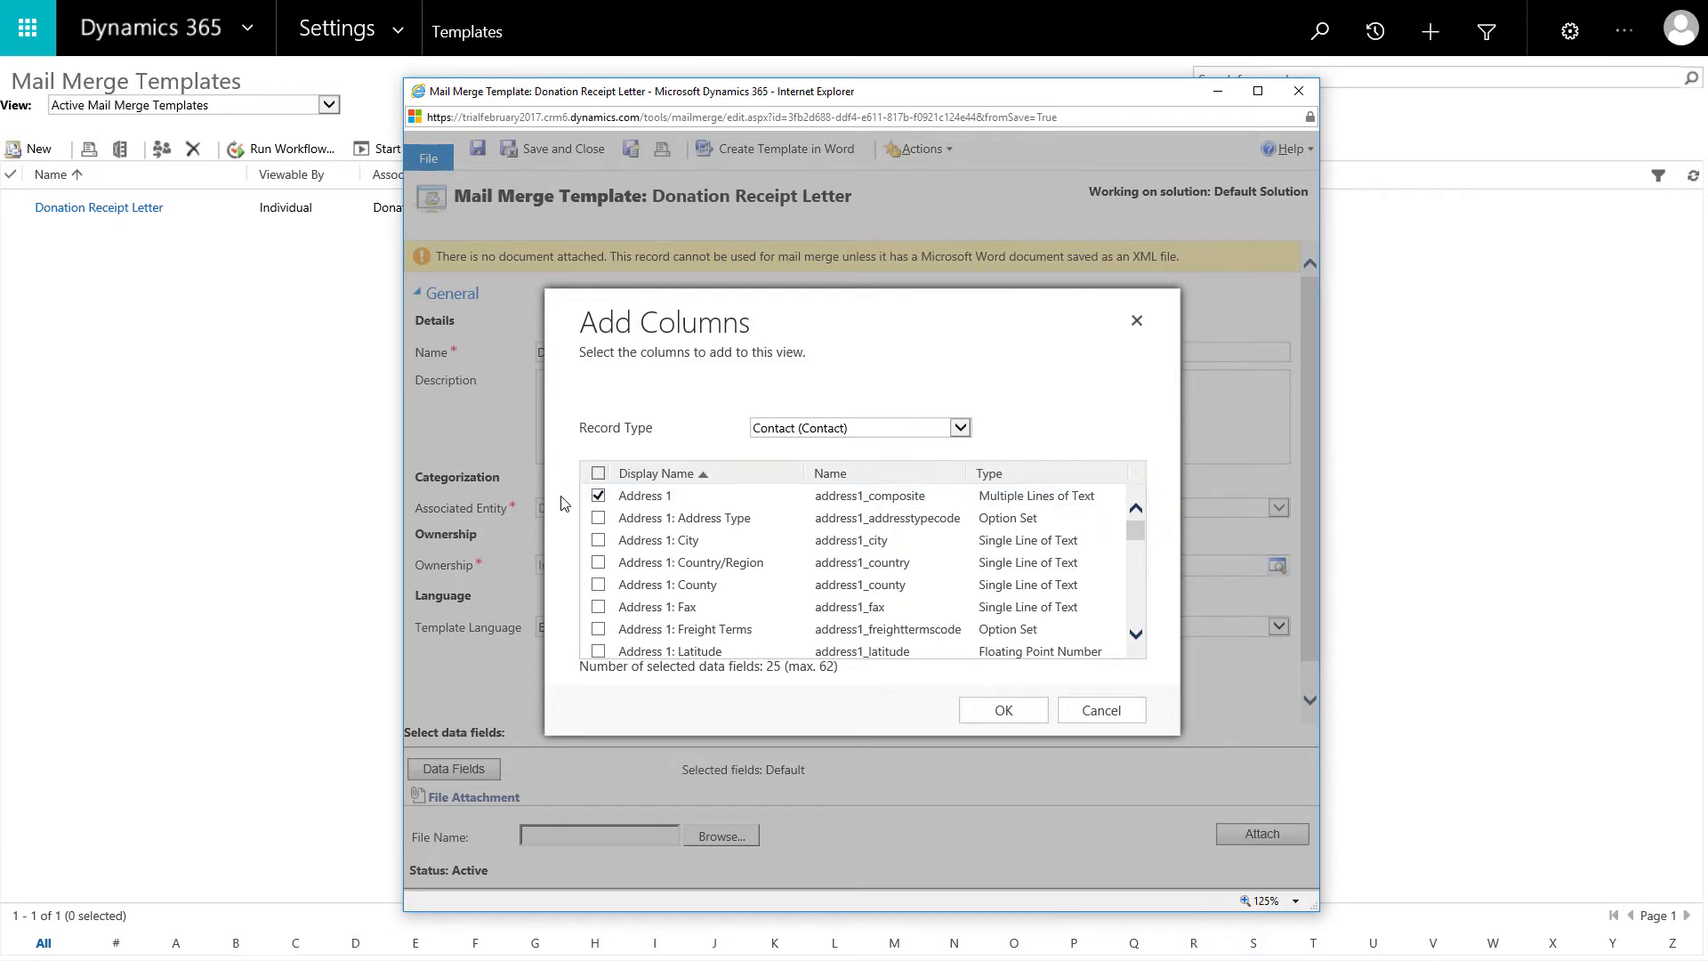
pyautogui.scroll(-10, 599, 554)
pyautogui.scroll(-3, 599, 554)
pyautogui.click(597, 641)
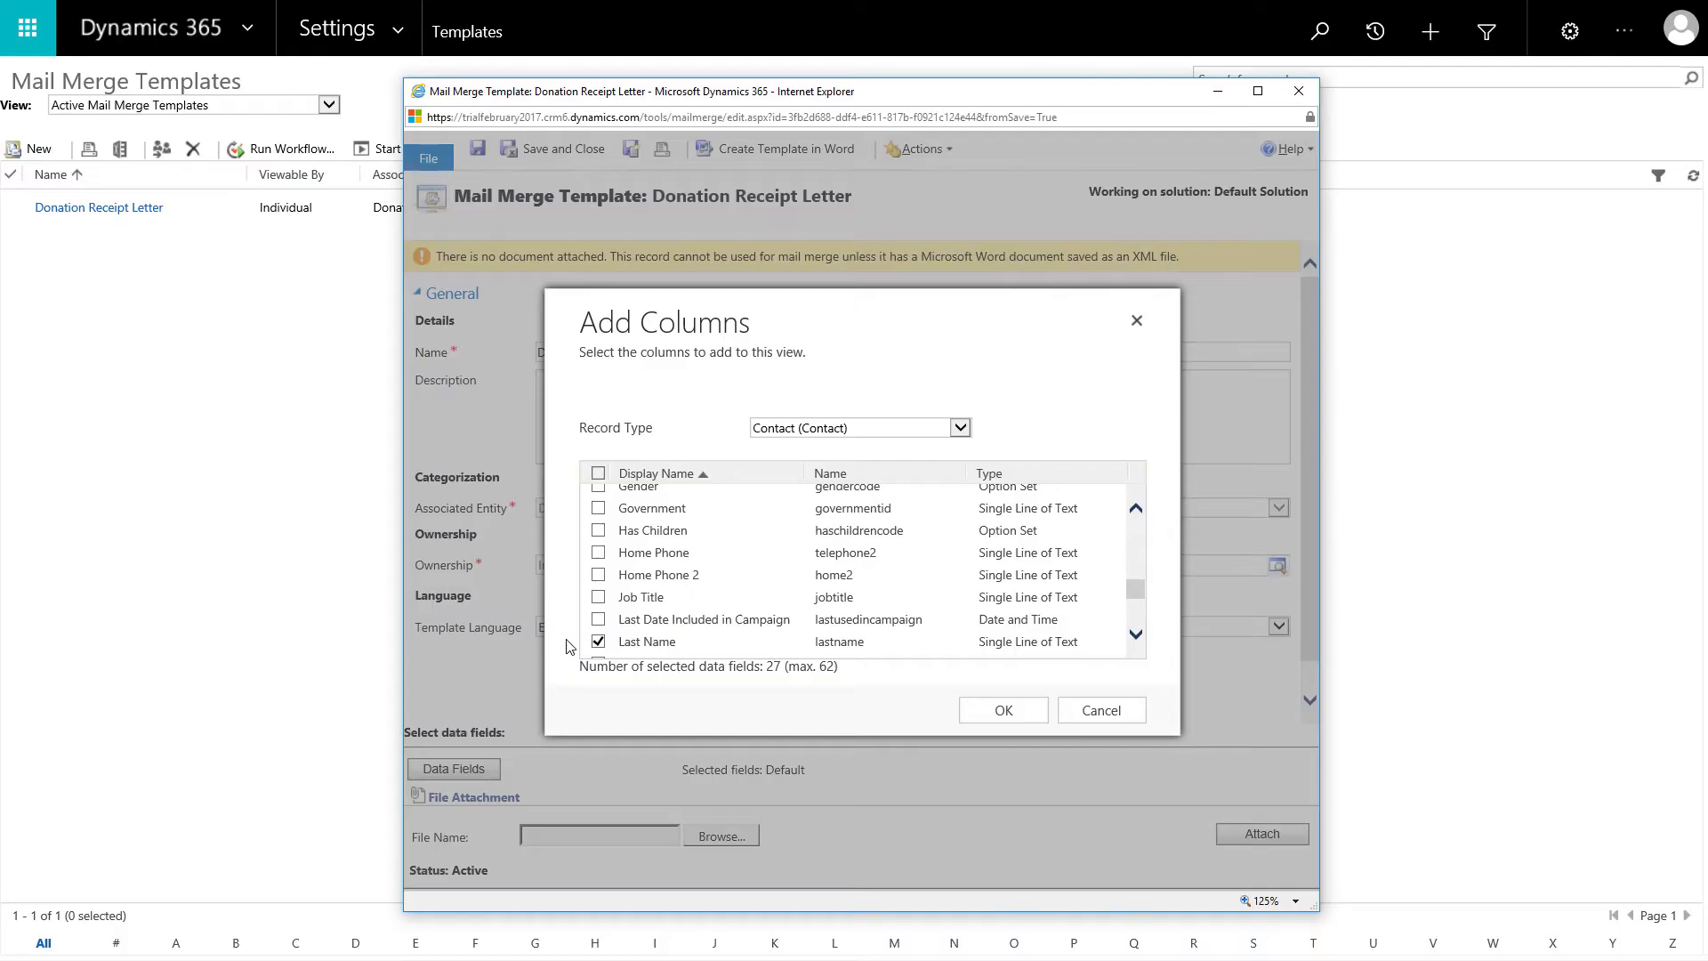
# - Add the First Name, Last Name, Main Phone, Primary Email and Title data fields from the Owning User record type
pyautogui.scroll(10, 567, 644)
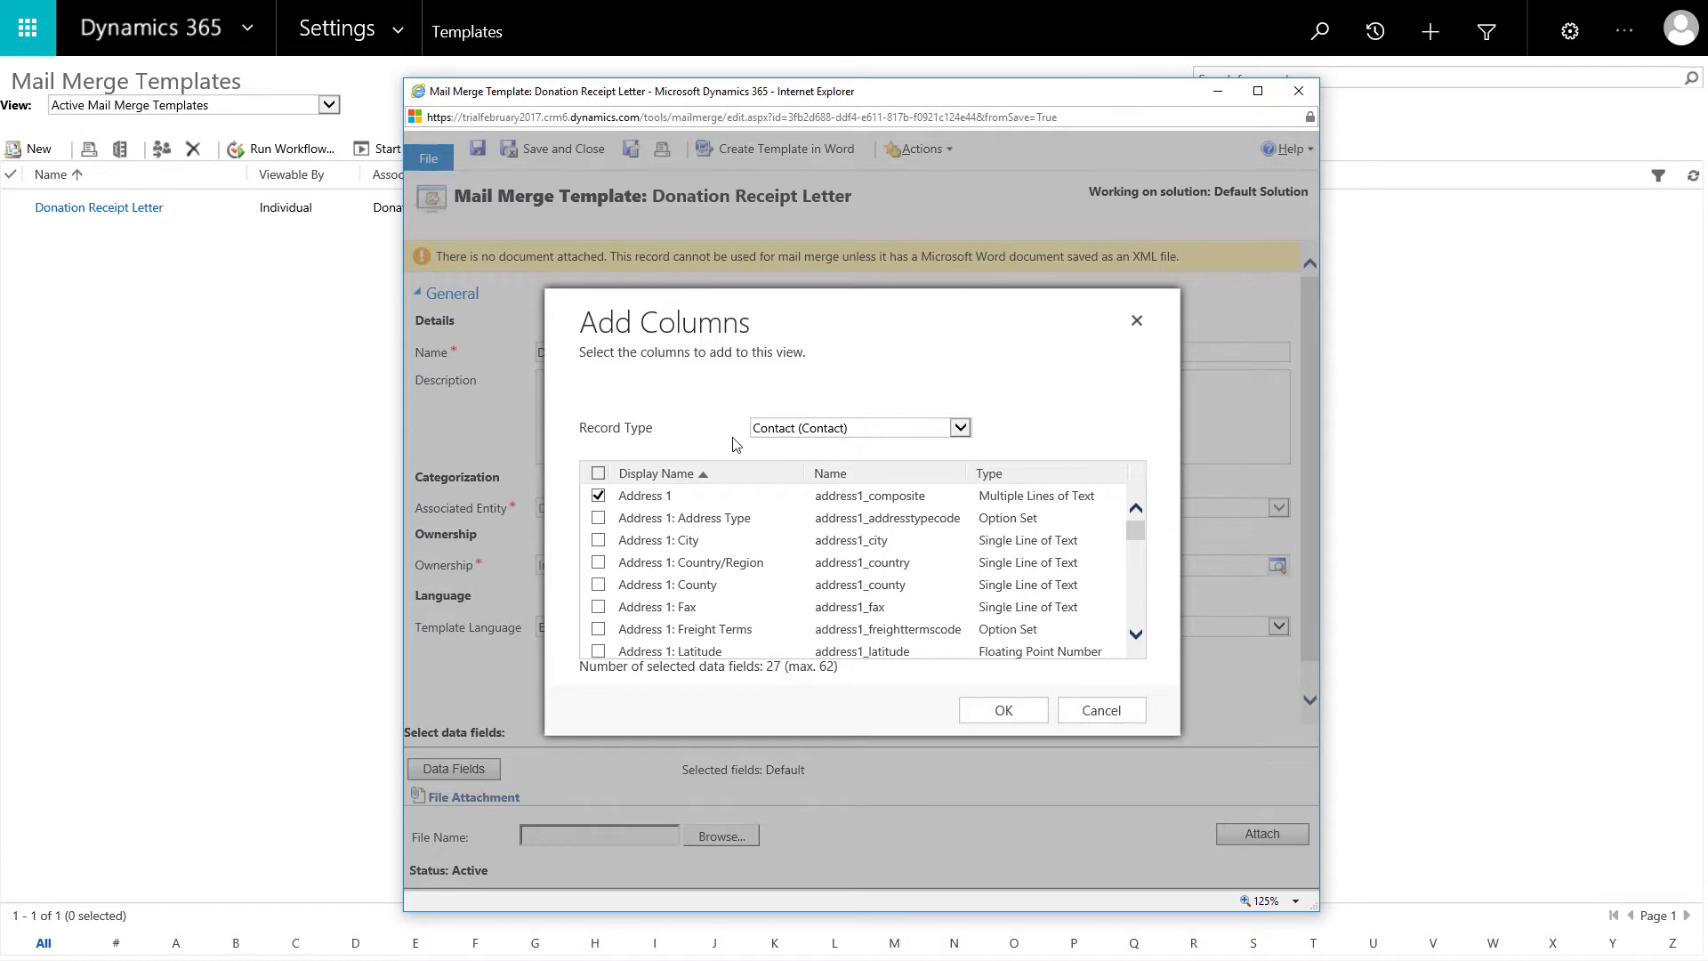
pyautogui.click(763, 430)
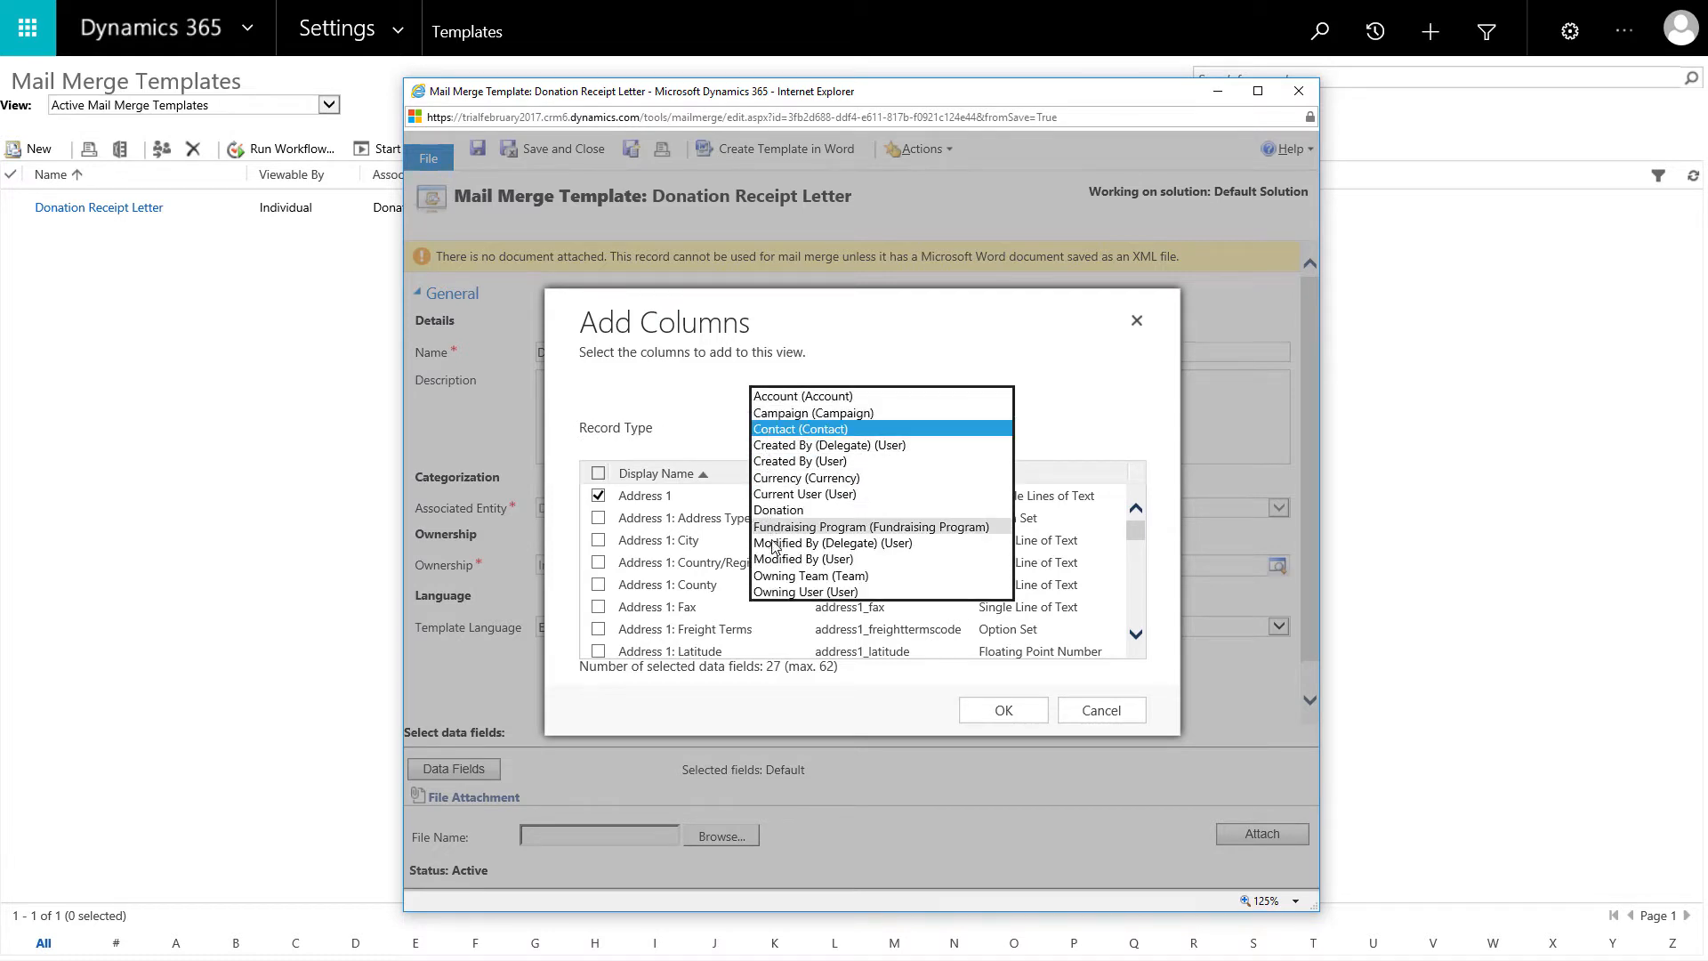
pyautogui.click(769, 591)
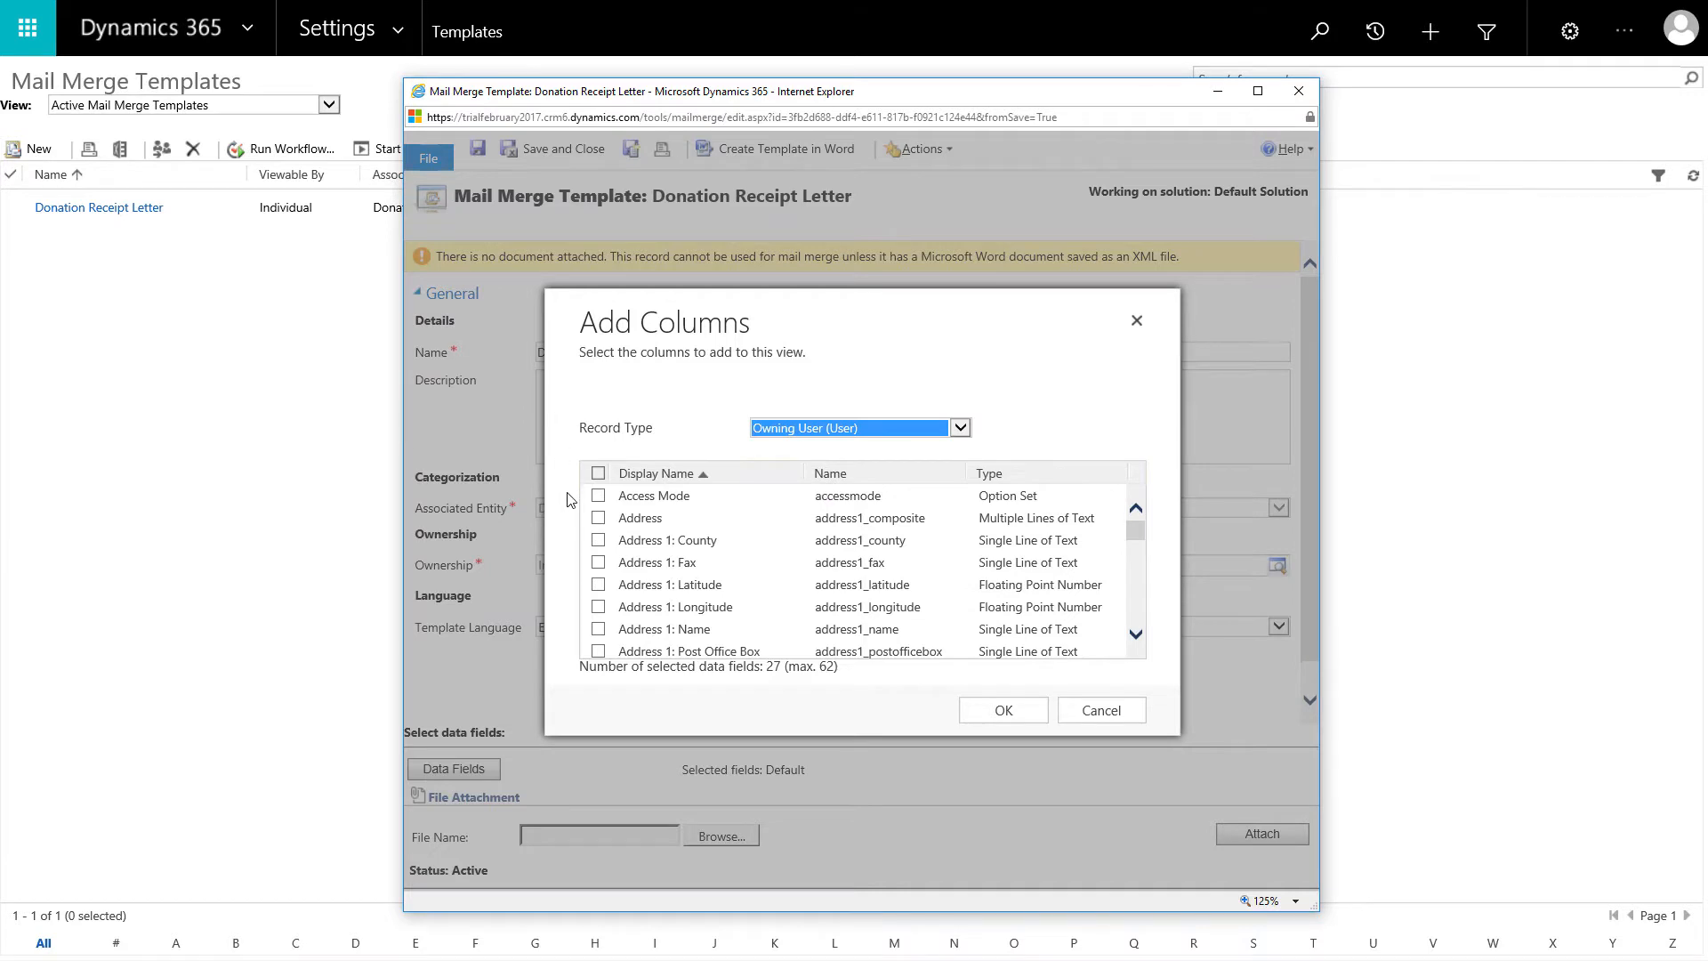
pyautogui.click(570, 499)
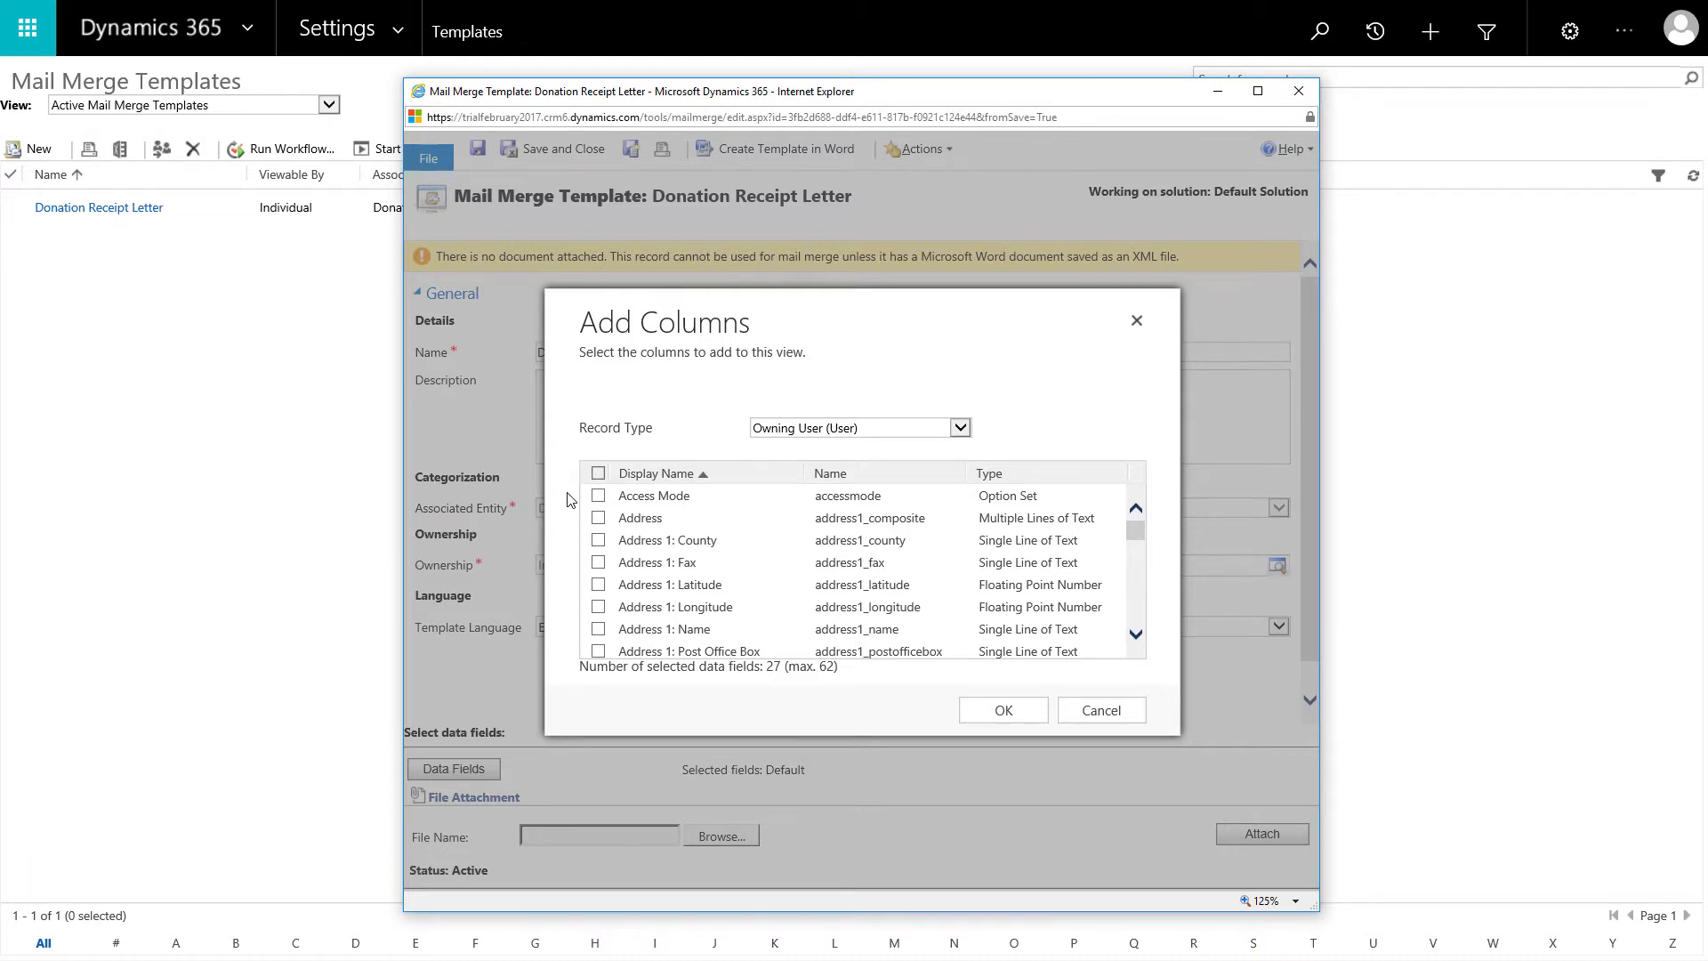
pyautogui.scroll(-5, 596, 579)
pyautogui.click(596, 579)
pyautogui.scroll(-3, 596, 579)
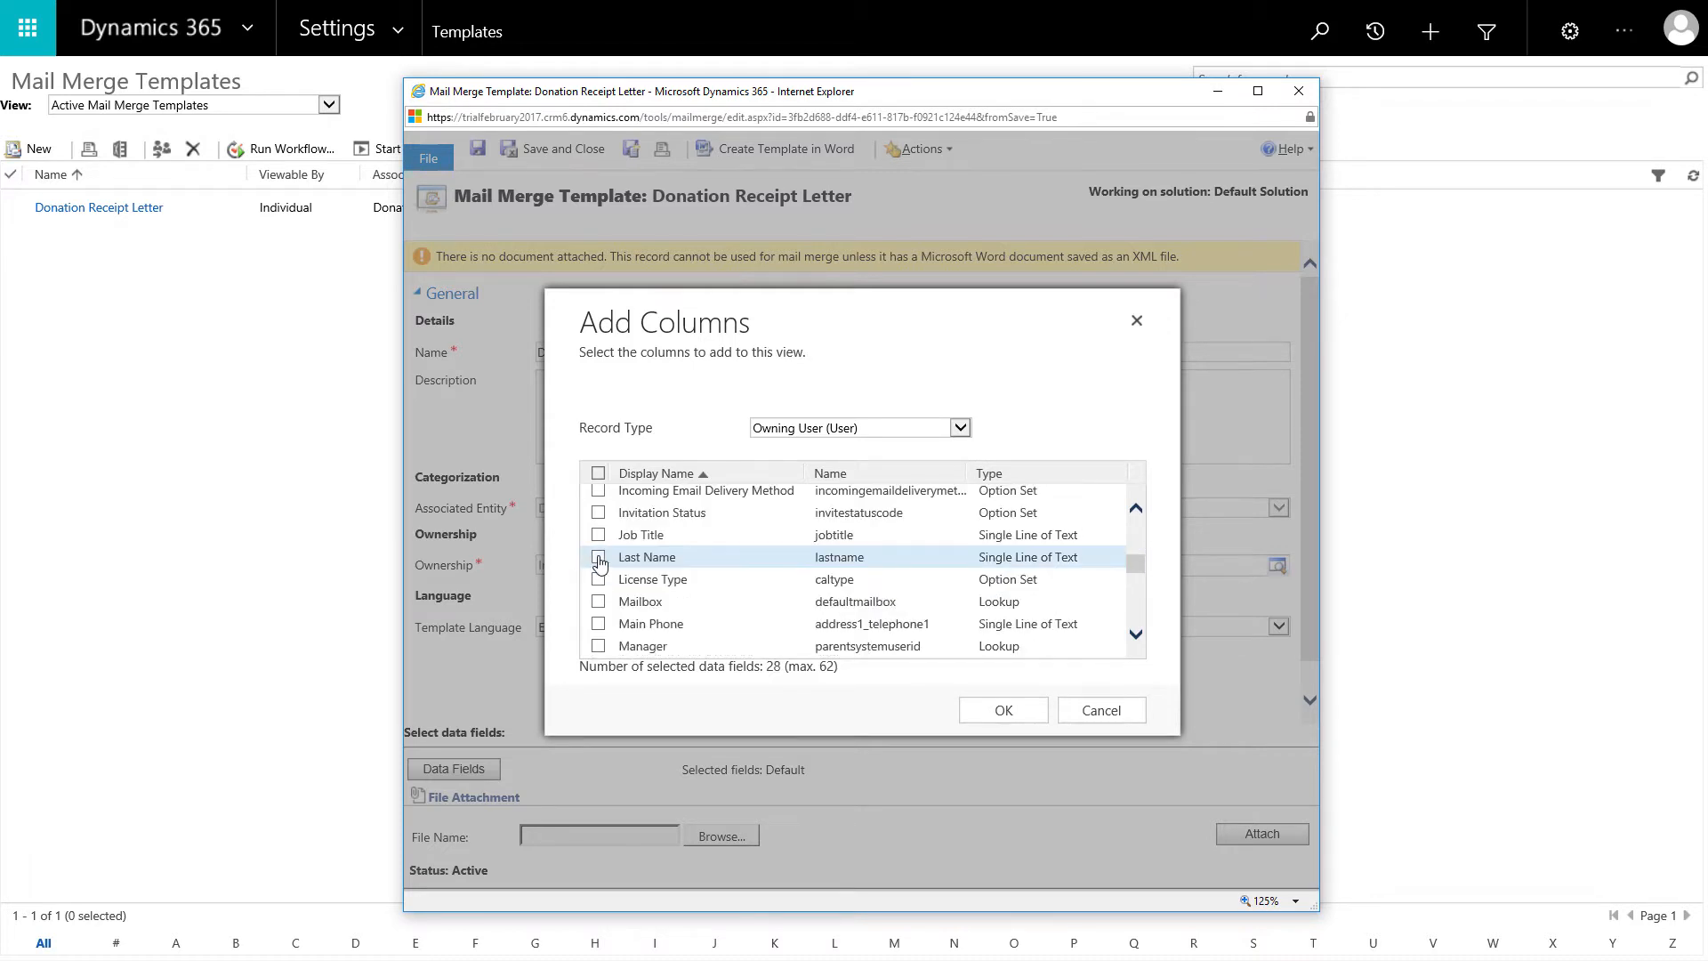
pyautogui.click(597, 557)
pyautogui.click(595, 625)
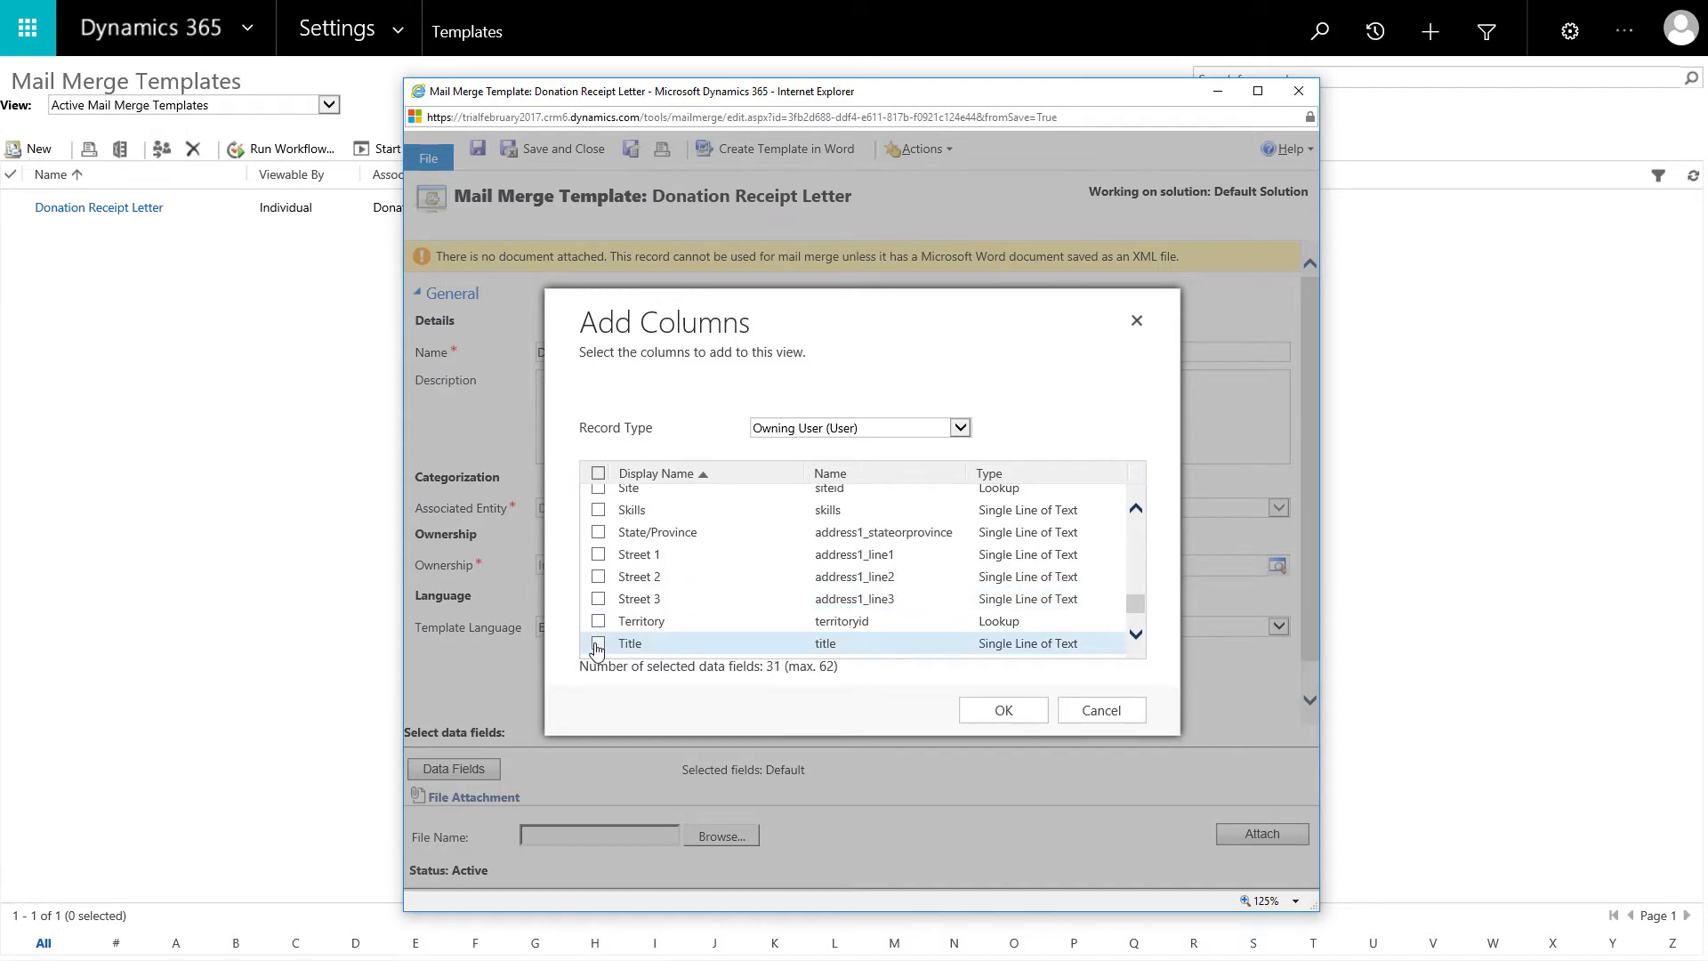
# - Accept the data field selection and save the mail merge template
pyautogui.scroll(5, 569, 631)
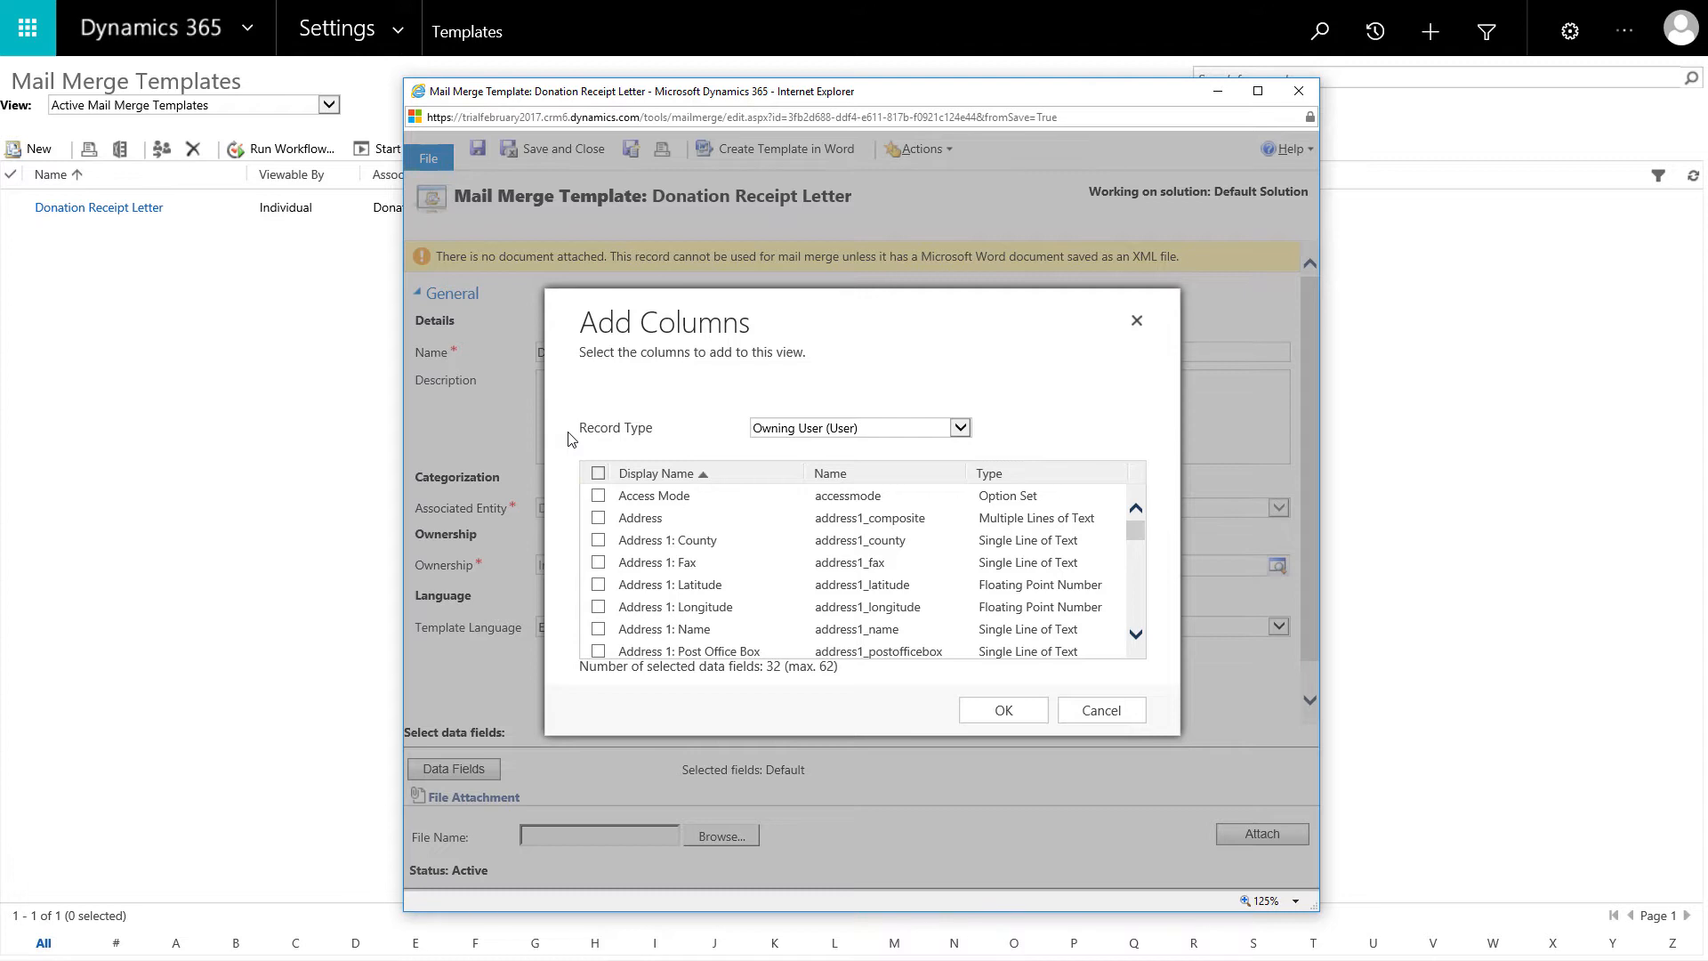
pyautogui.click(997, 717)
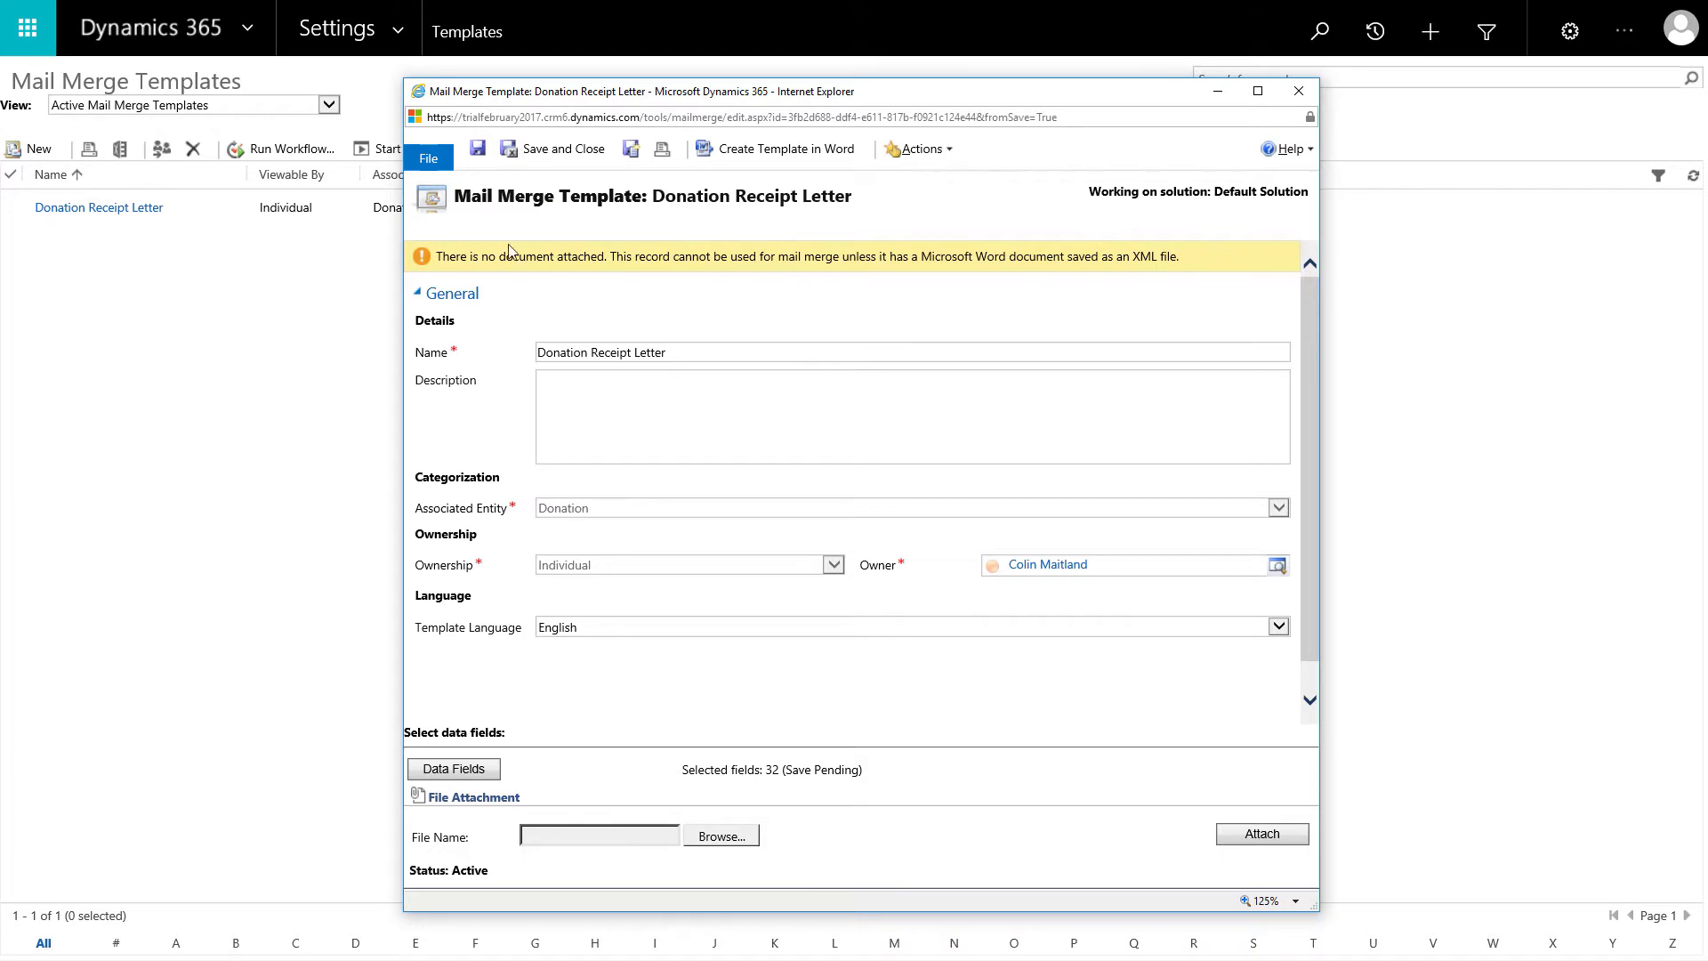
pyautogui.click(477, 149)
# - Generate the Donation Receipt Letter template as a Word document, open it in Word and enable editing
pyautogui.click(748, 153)
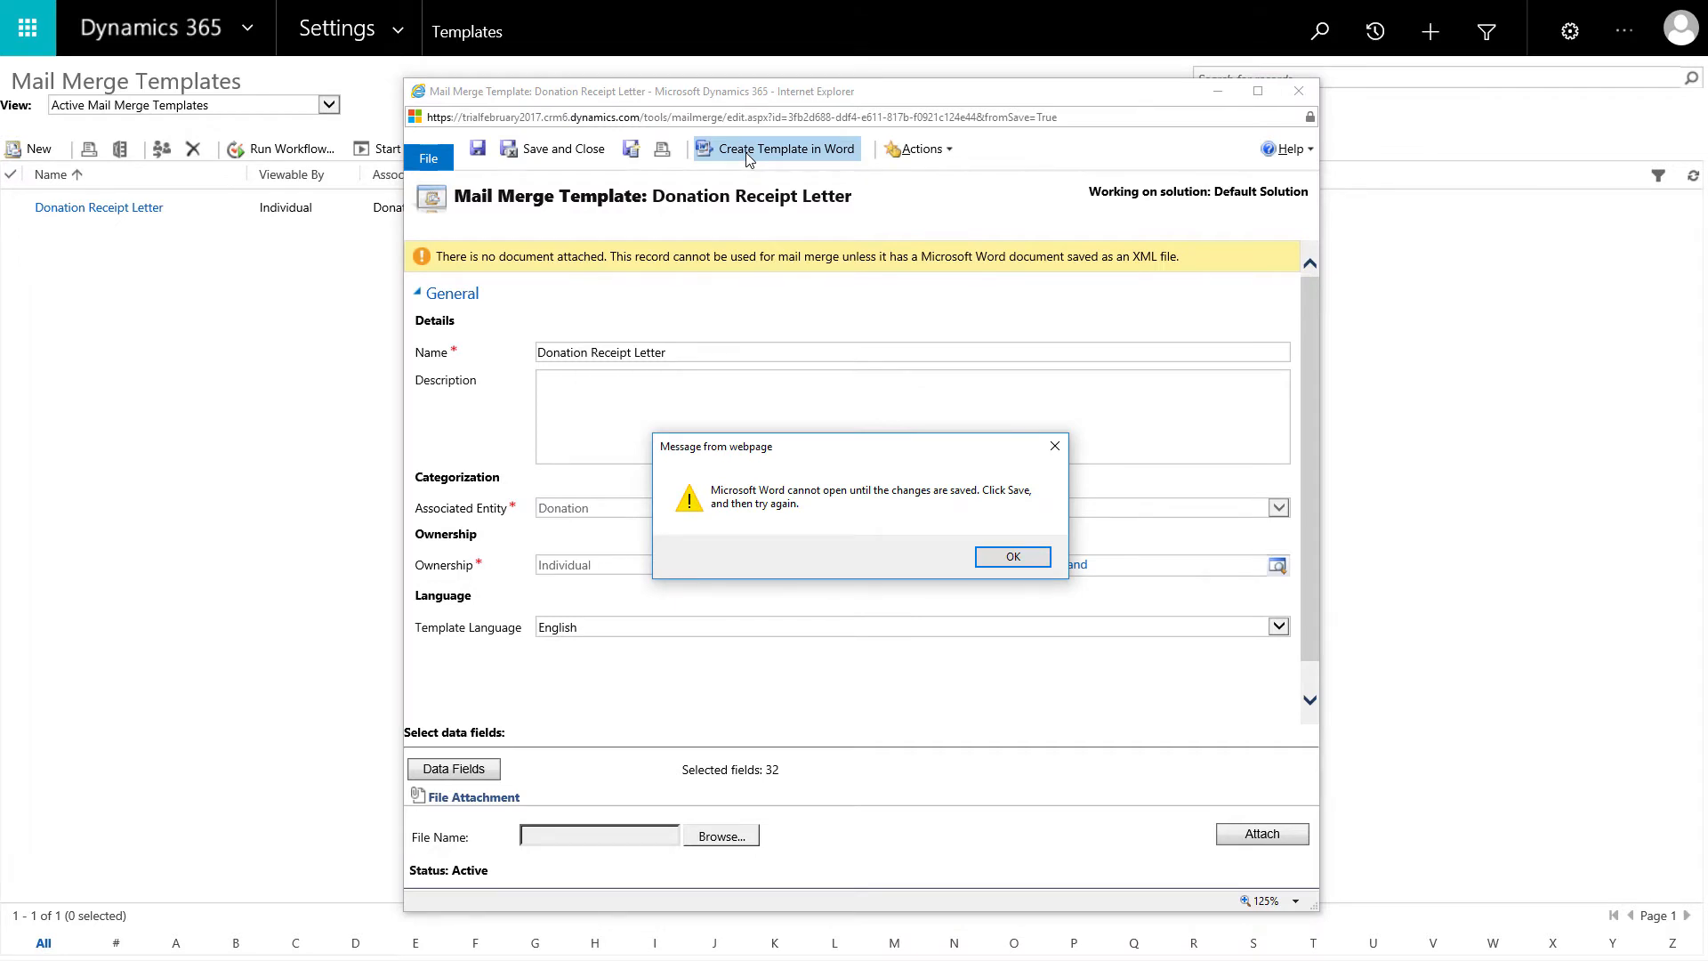
pyautogui.click(980, 551)
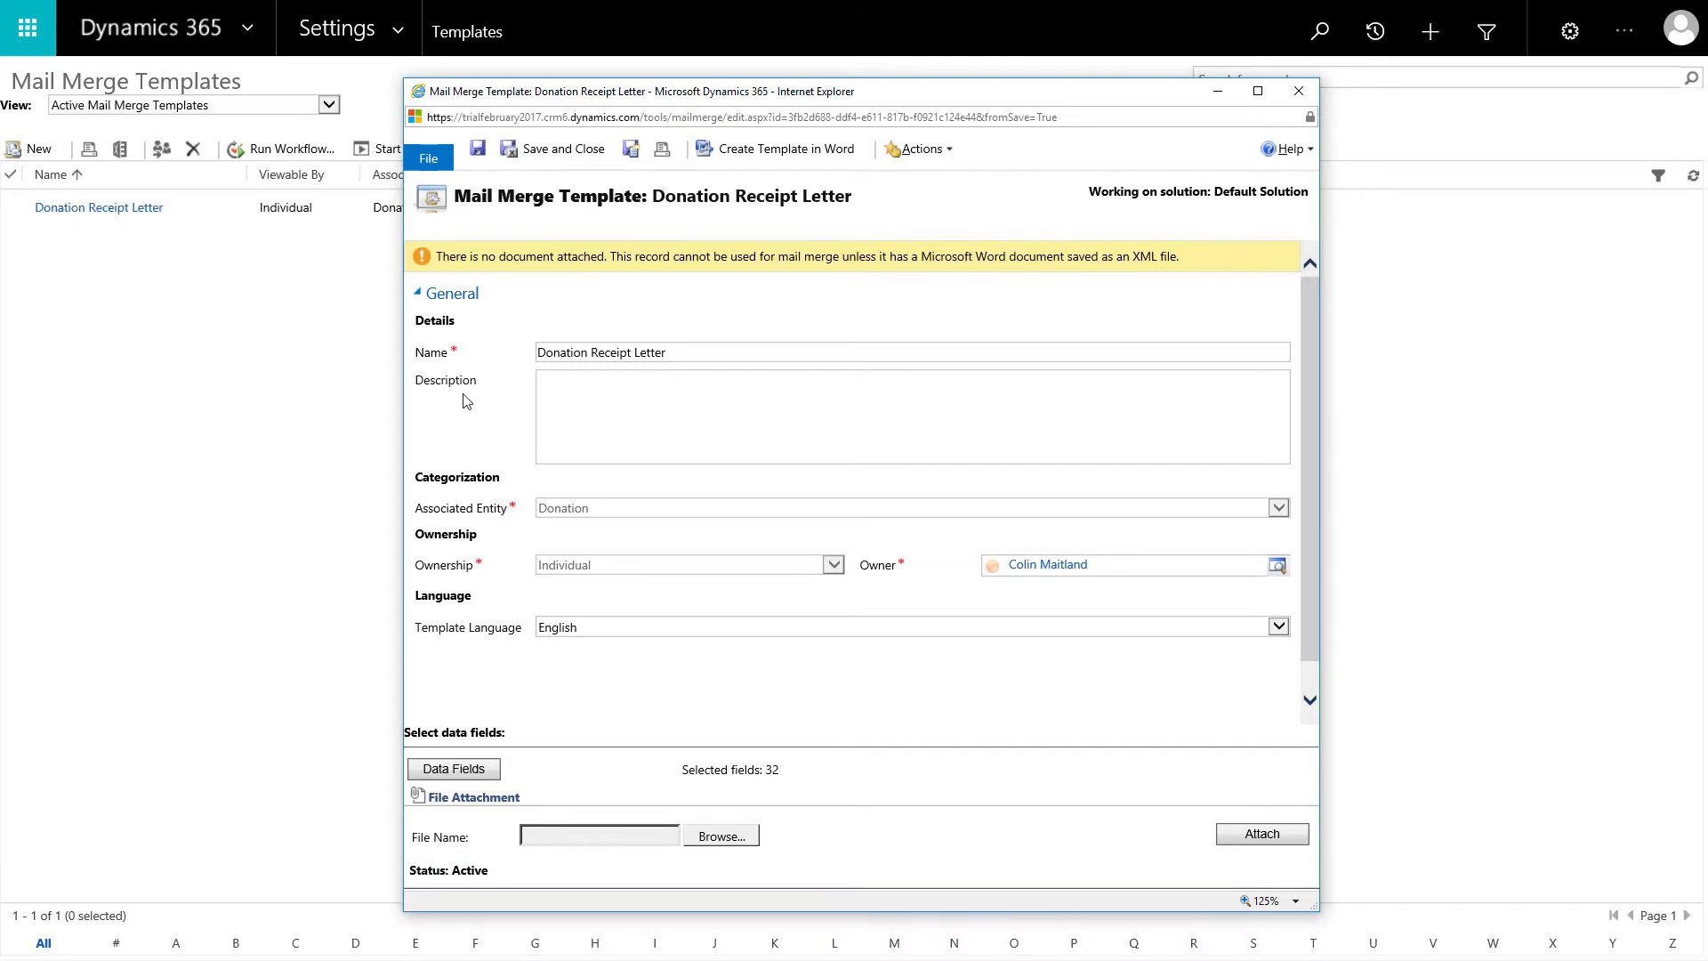
pyautogui.click(730, 151)
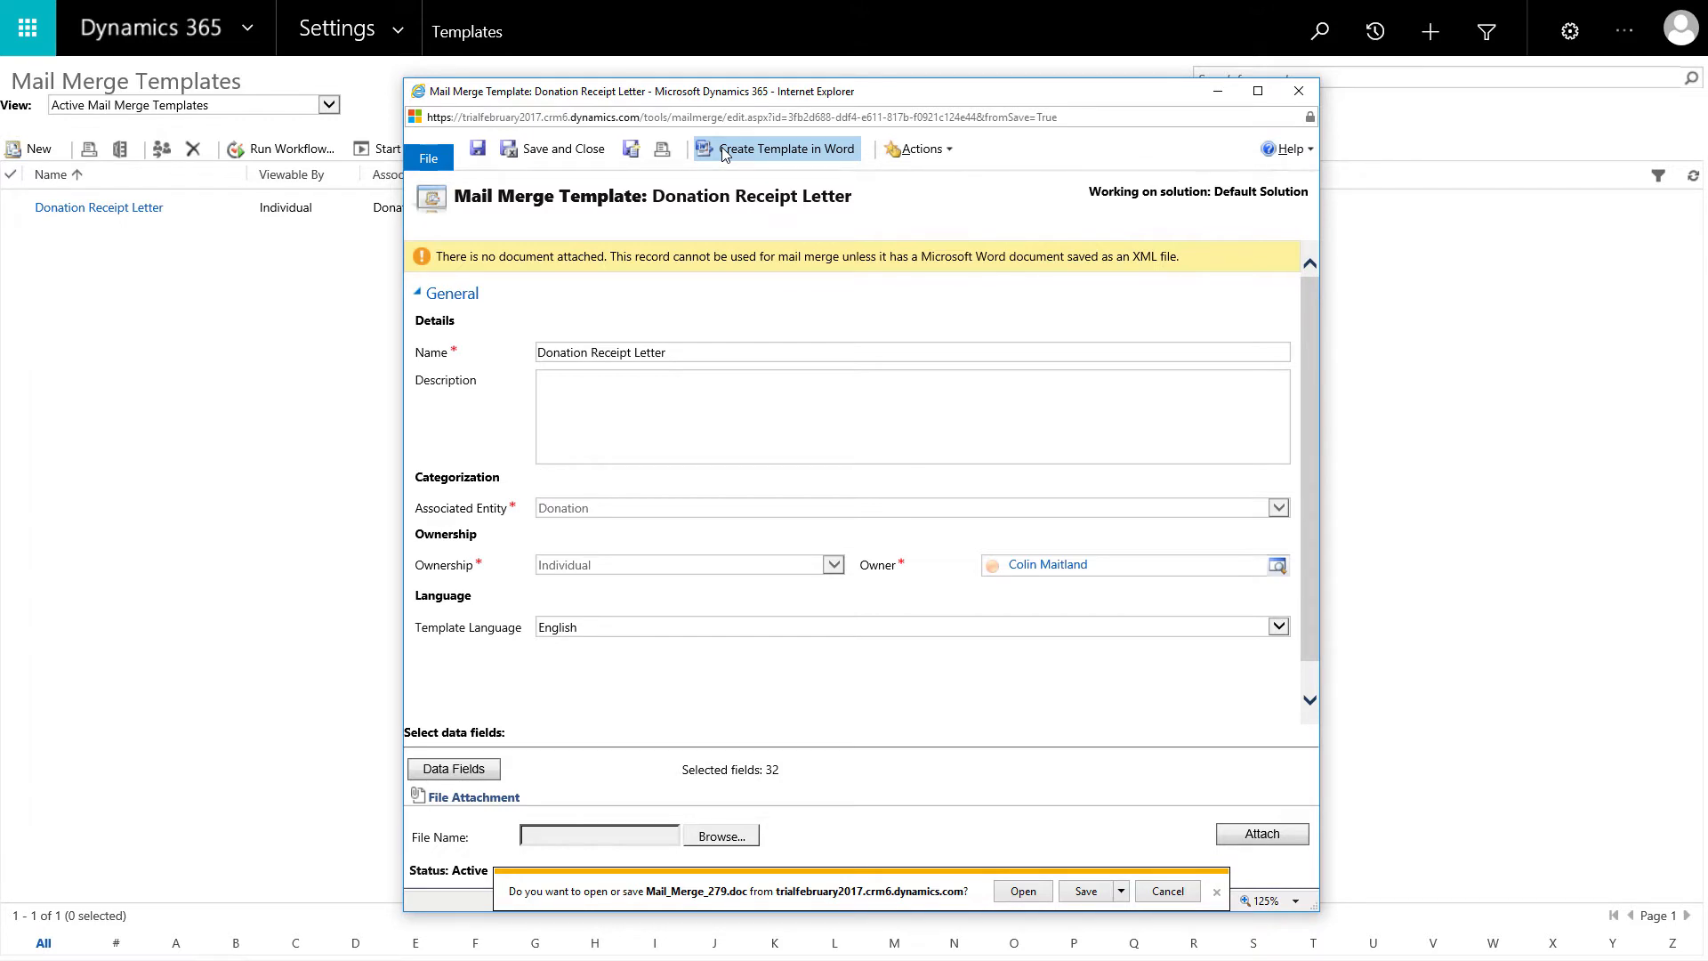
pyautogui.click(1032, 890)
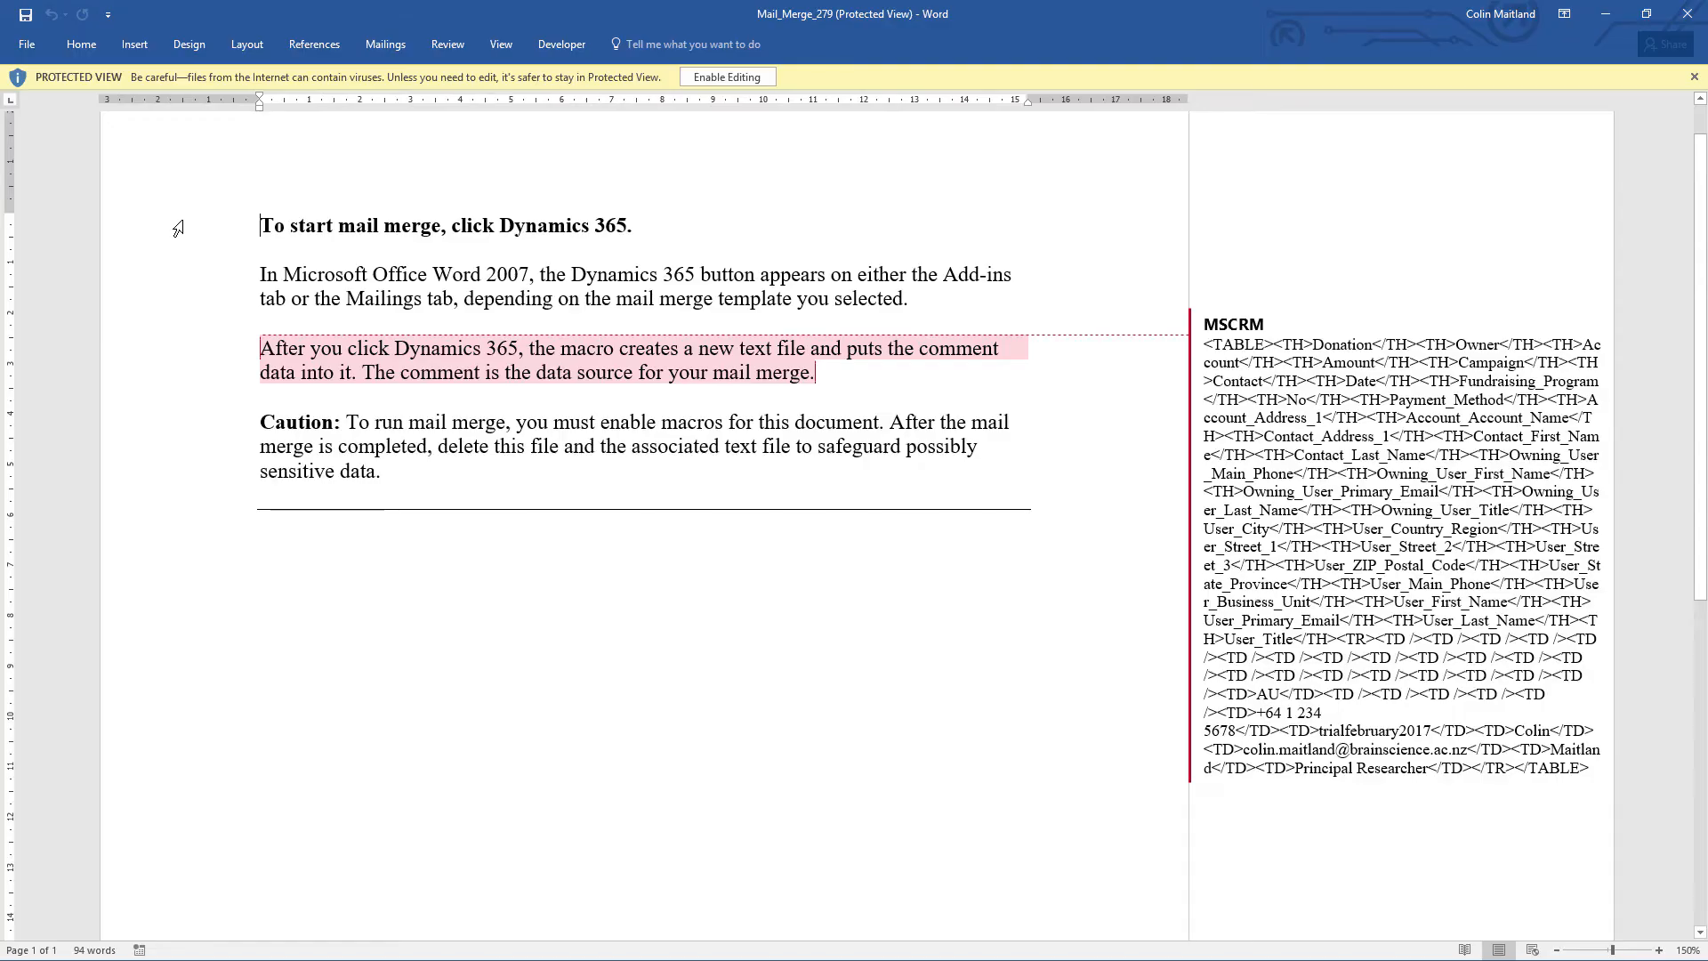
pyautogui.click(726, 76)
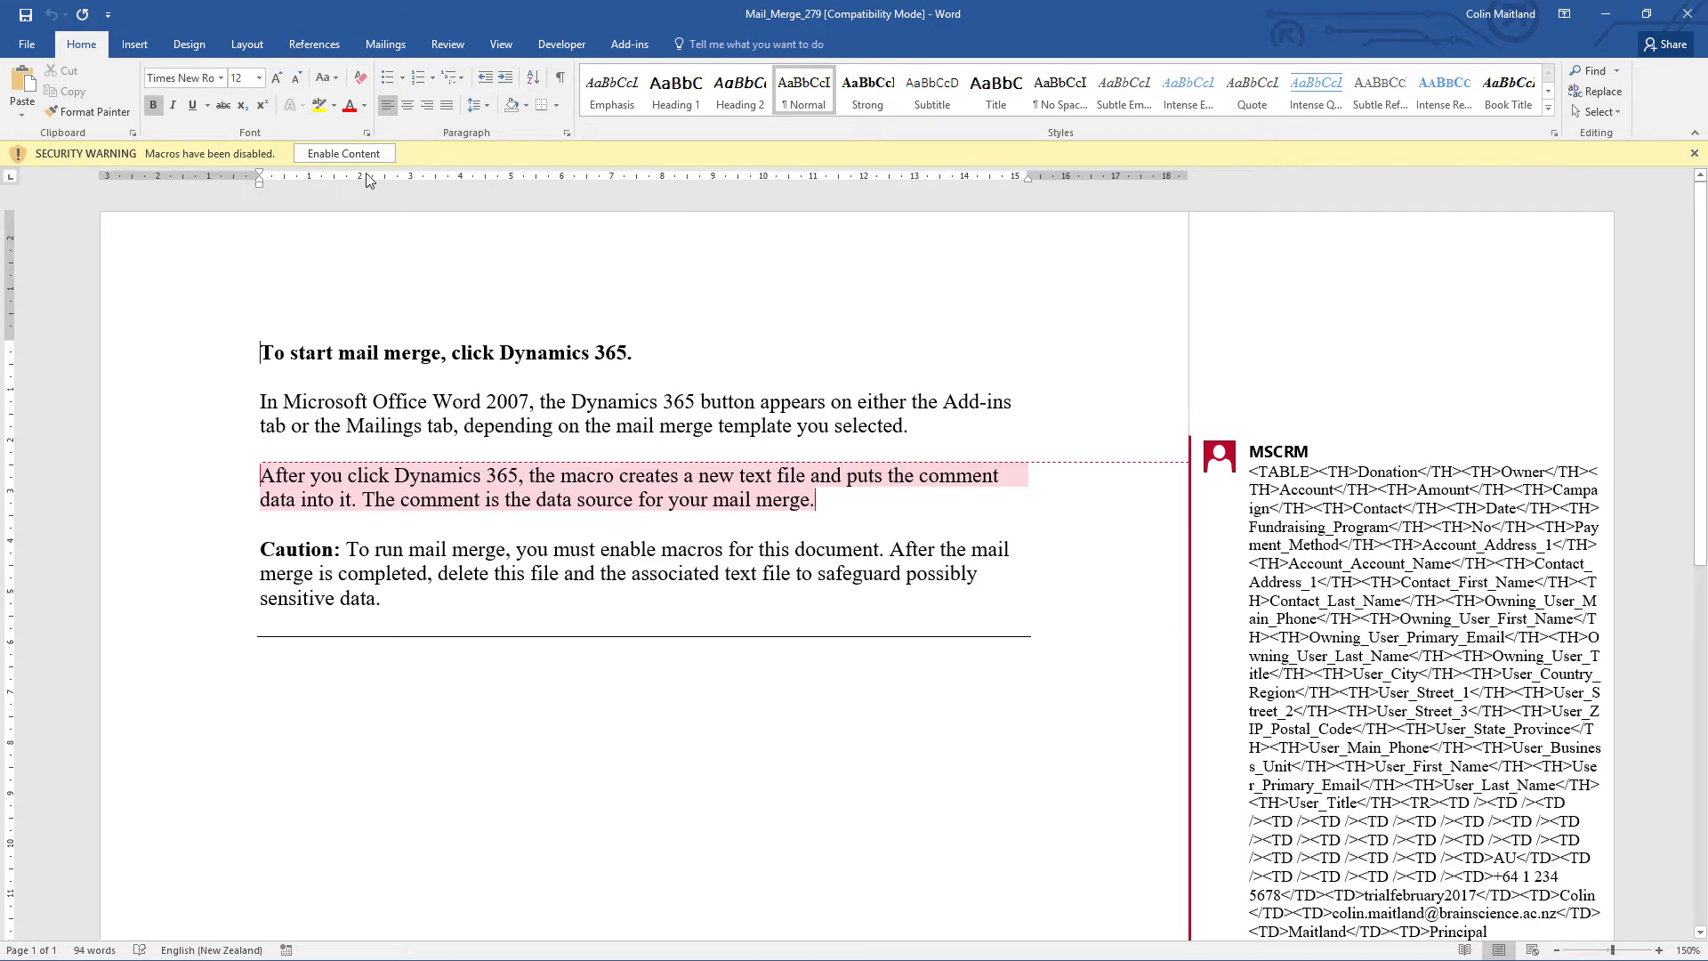
# - Enable the document's macros, run the CRM mail merge add-in and accept the listed merge recipients
pyautogui.click(347, 157)
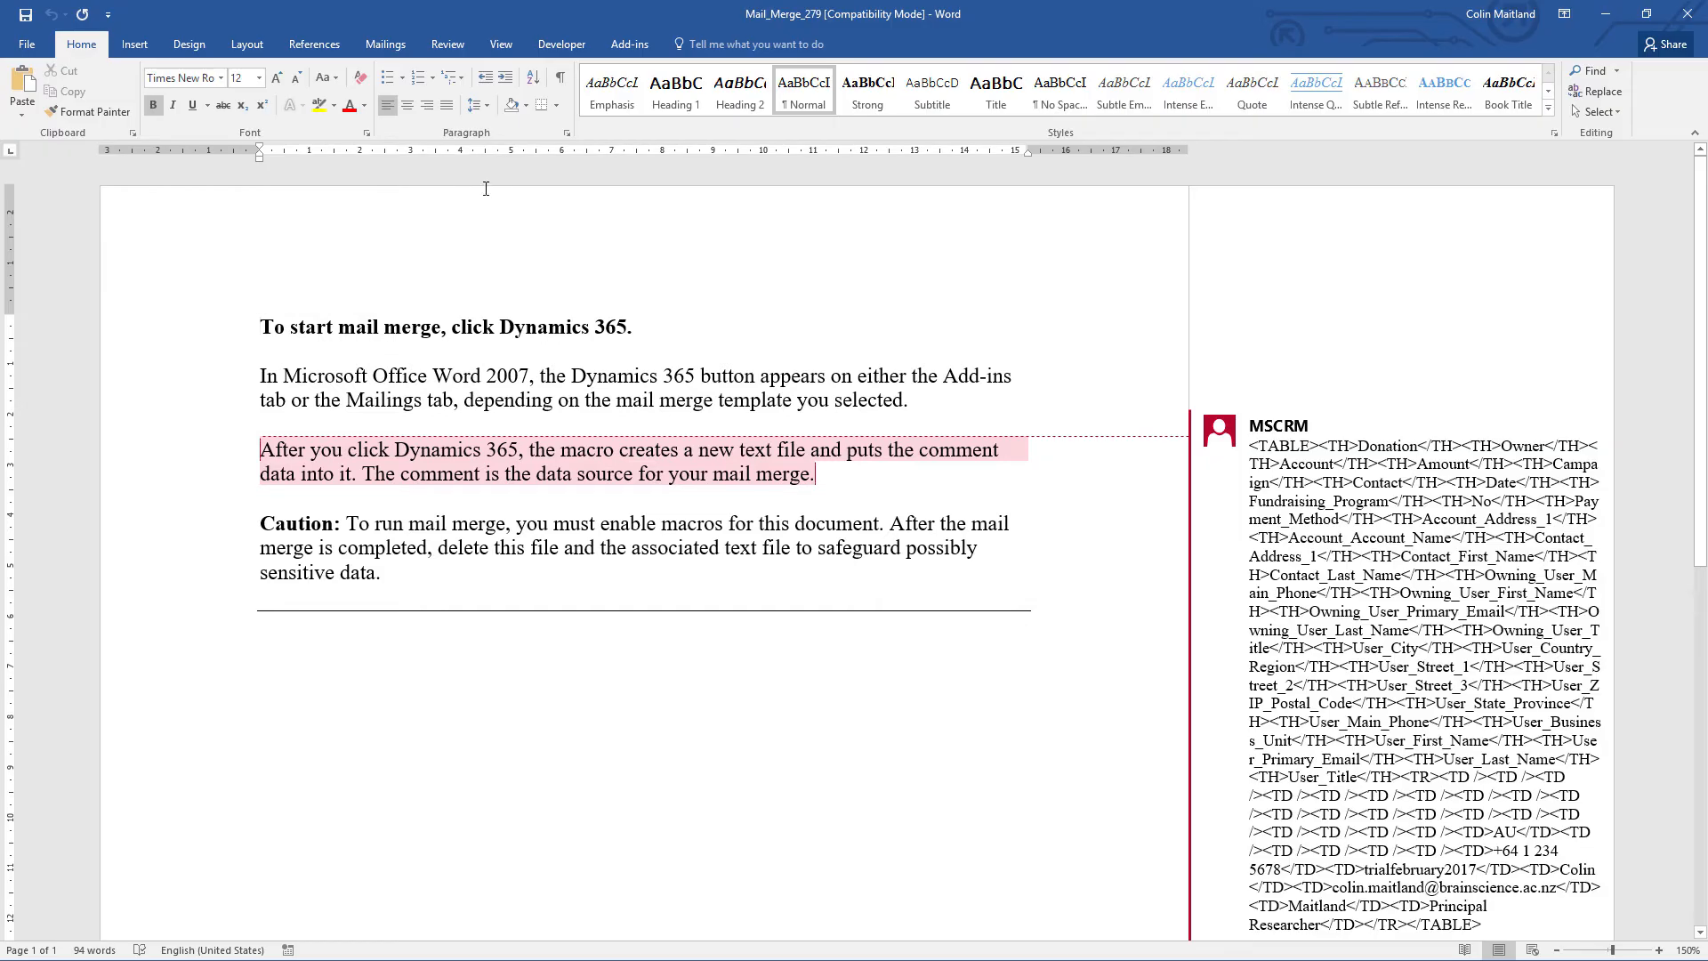
pyautogui.click(628, 47)
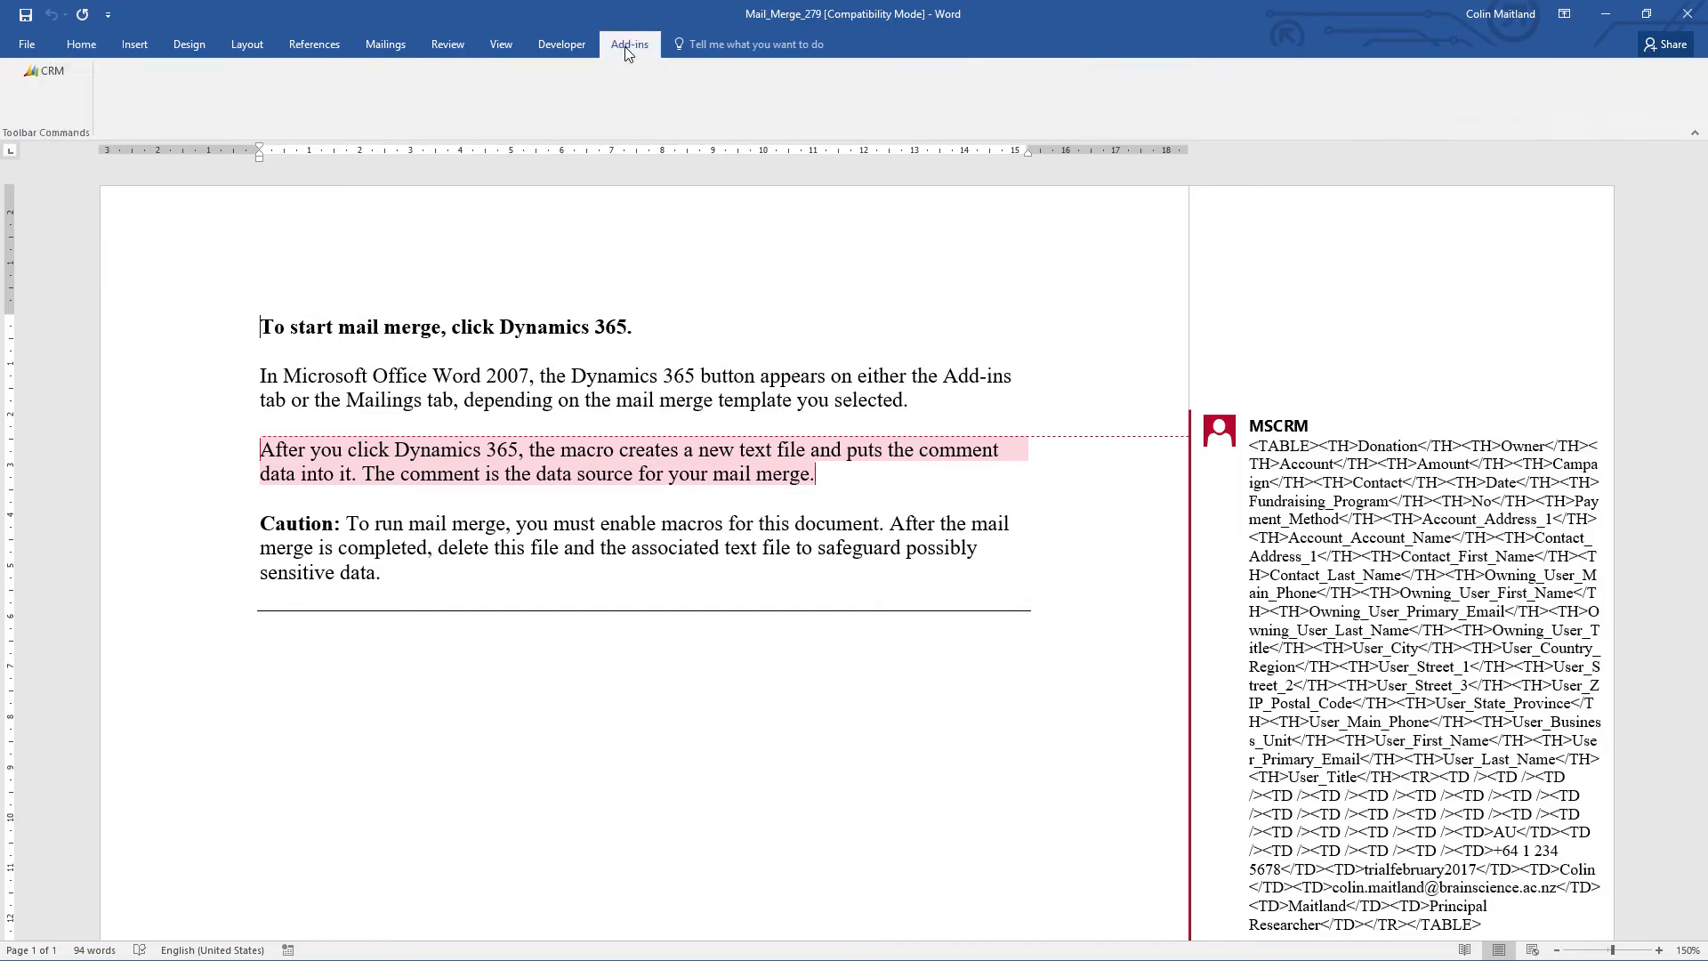
pyautogui.click(46, 77)
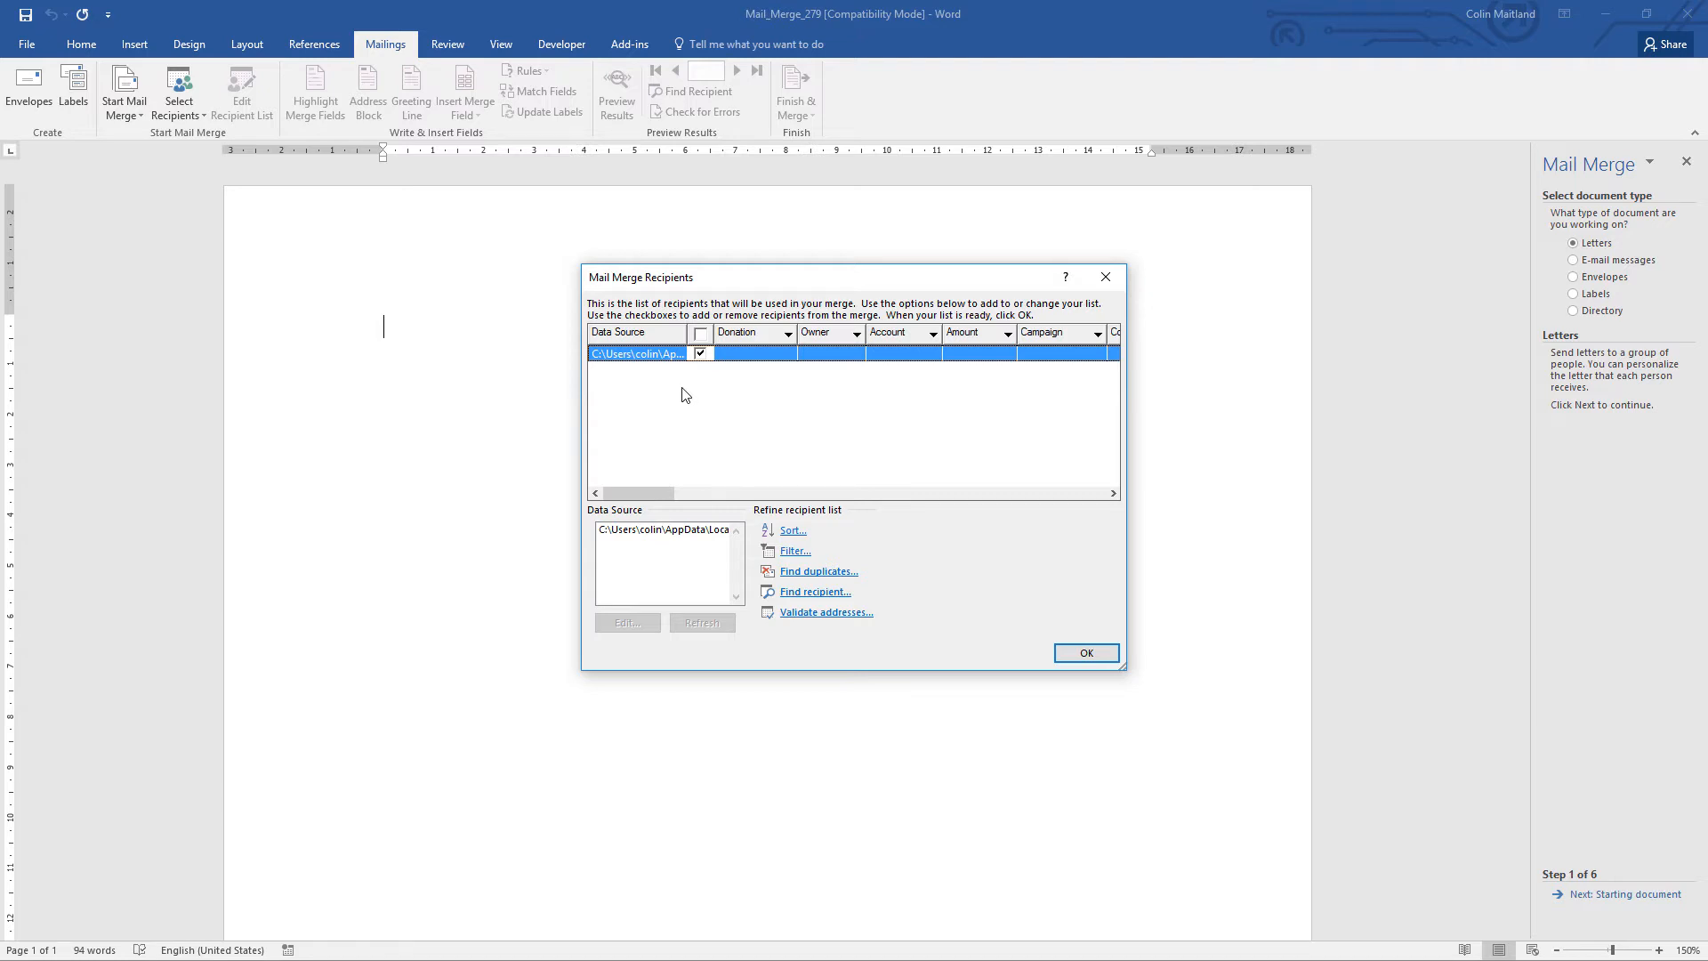
pyautogui.click(1075, 659)
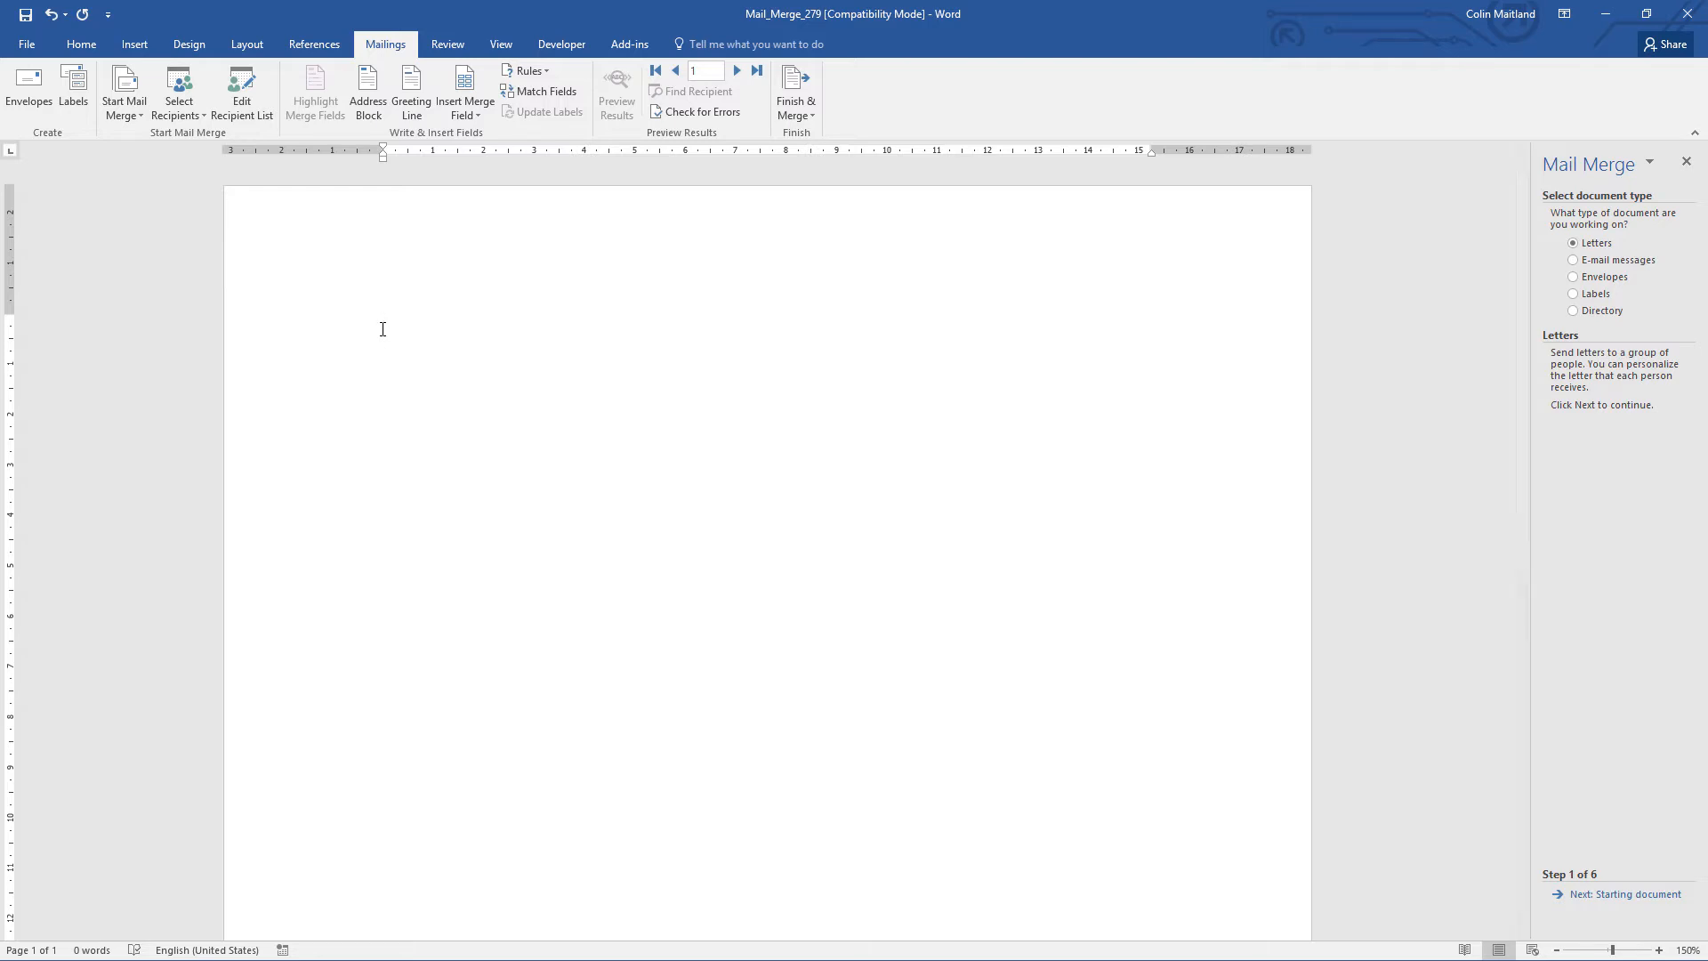
# - Insert the current date at the start of the letter in English (New Zealand), using the "Friday, 17 February 2017" format
pyautogui.click(137, 50)
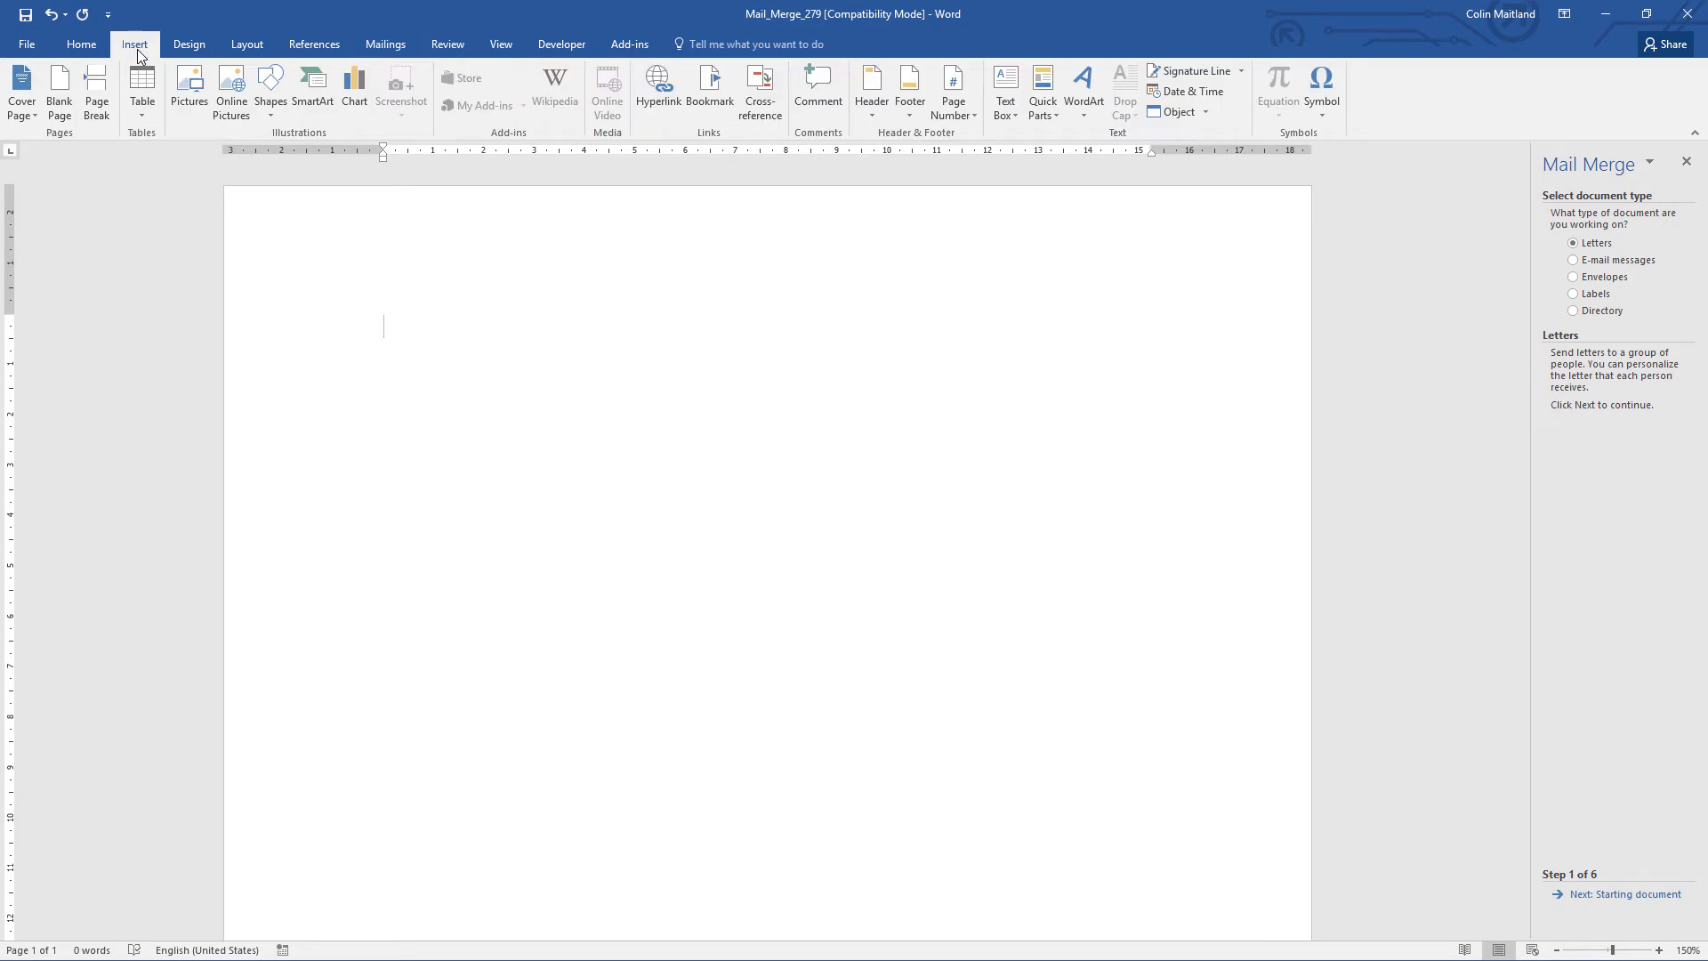
pyautogui.click(1187, 93)
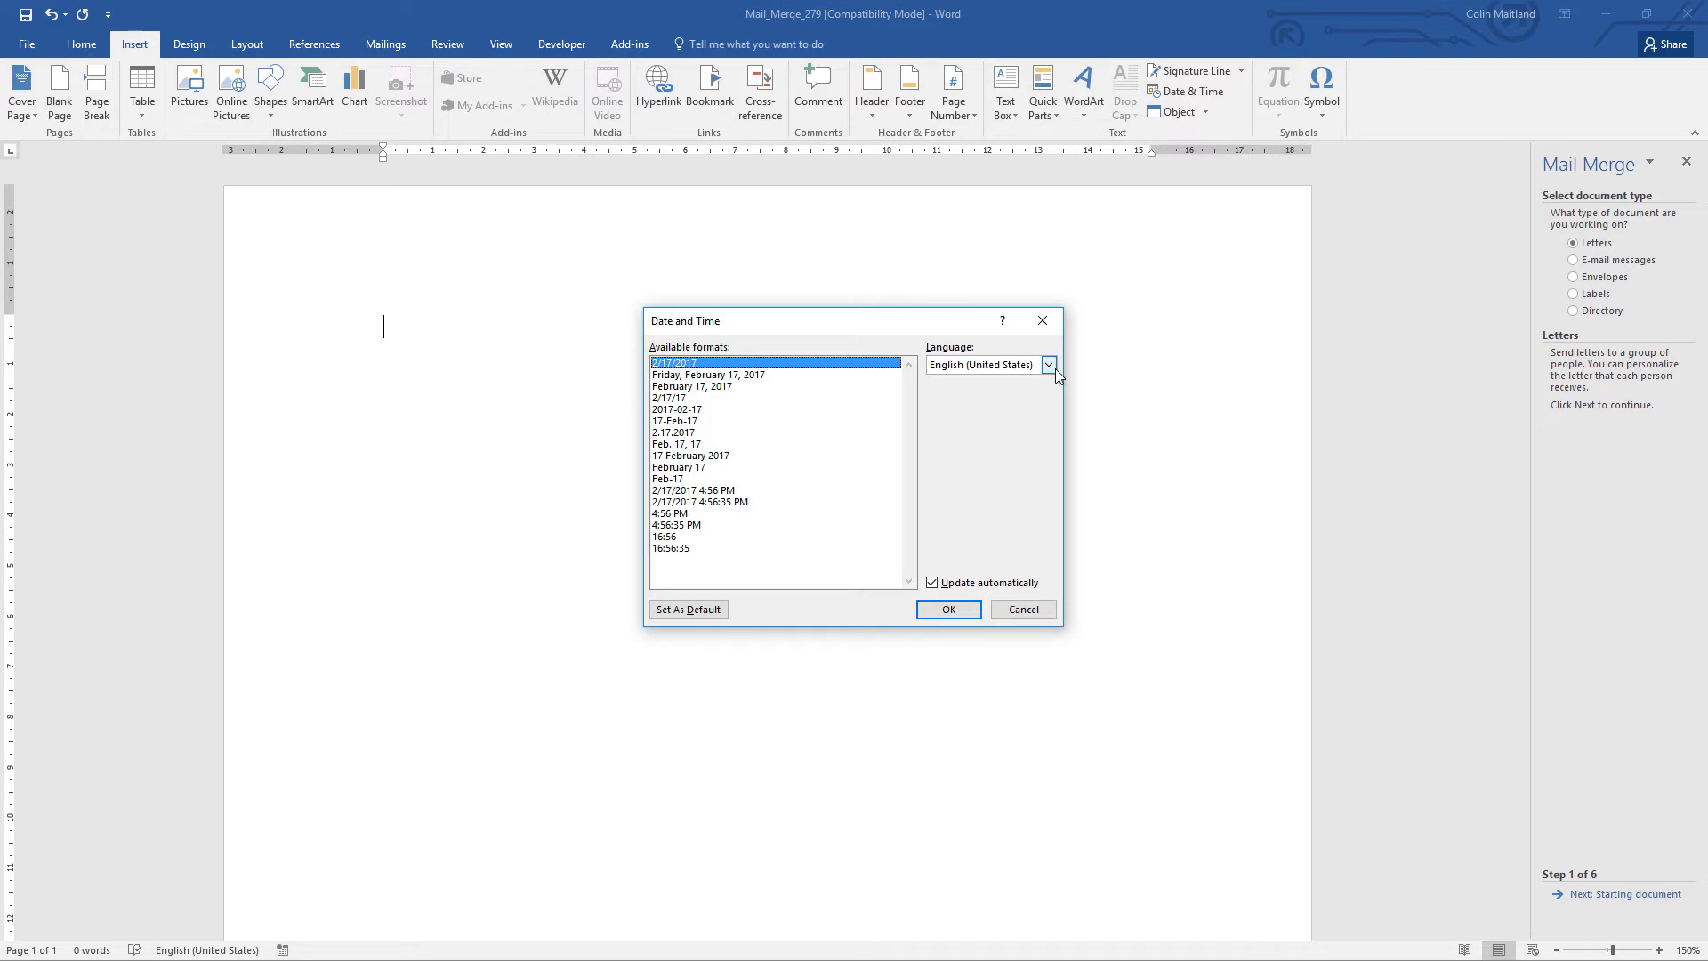
pyautogui.click(1054, 369)
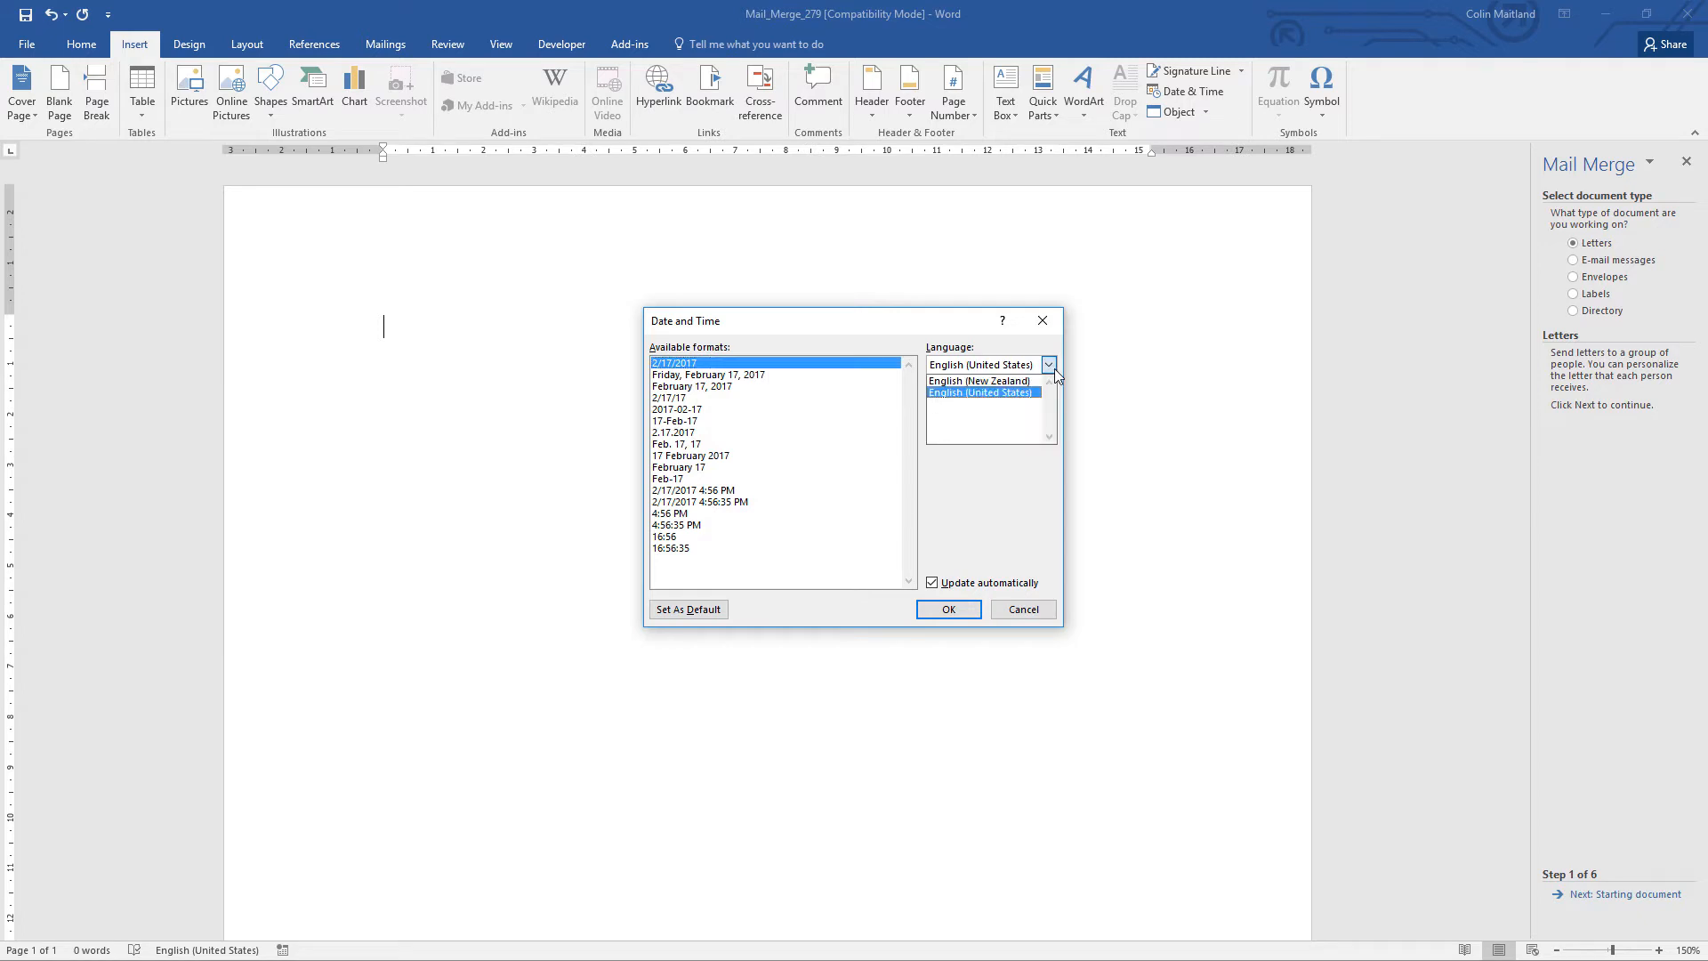
pyautogui.click(1003, 384)
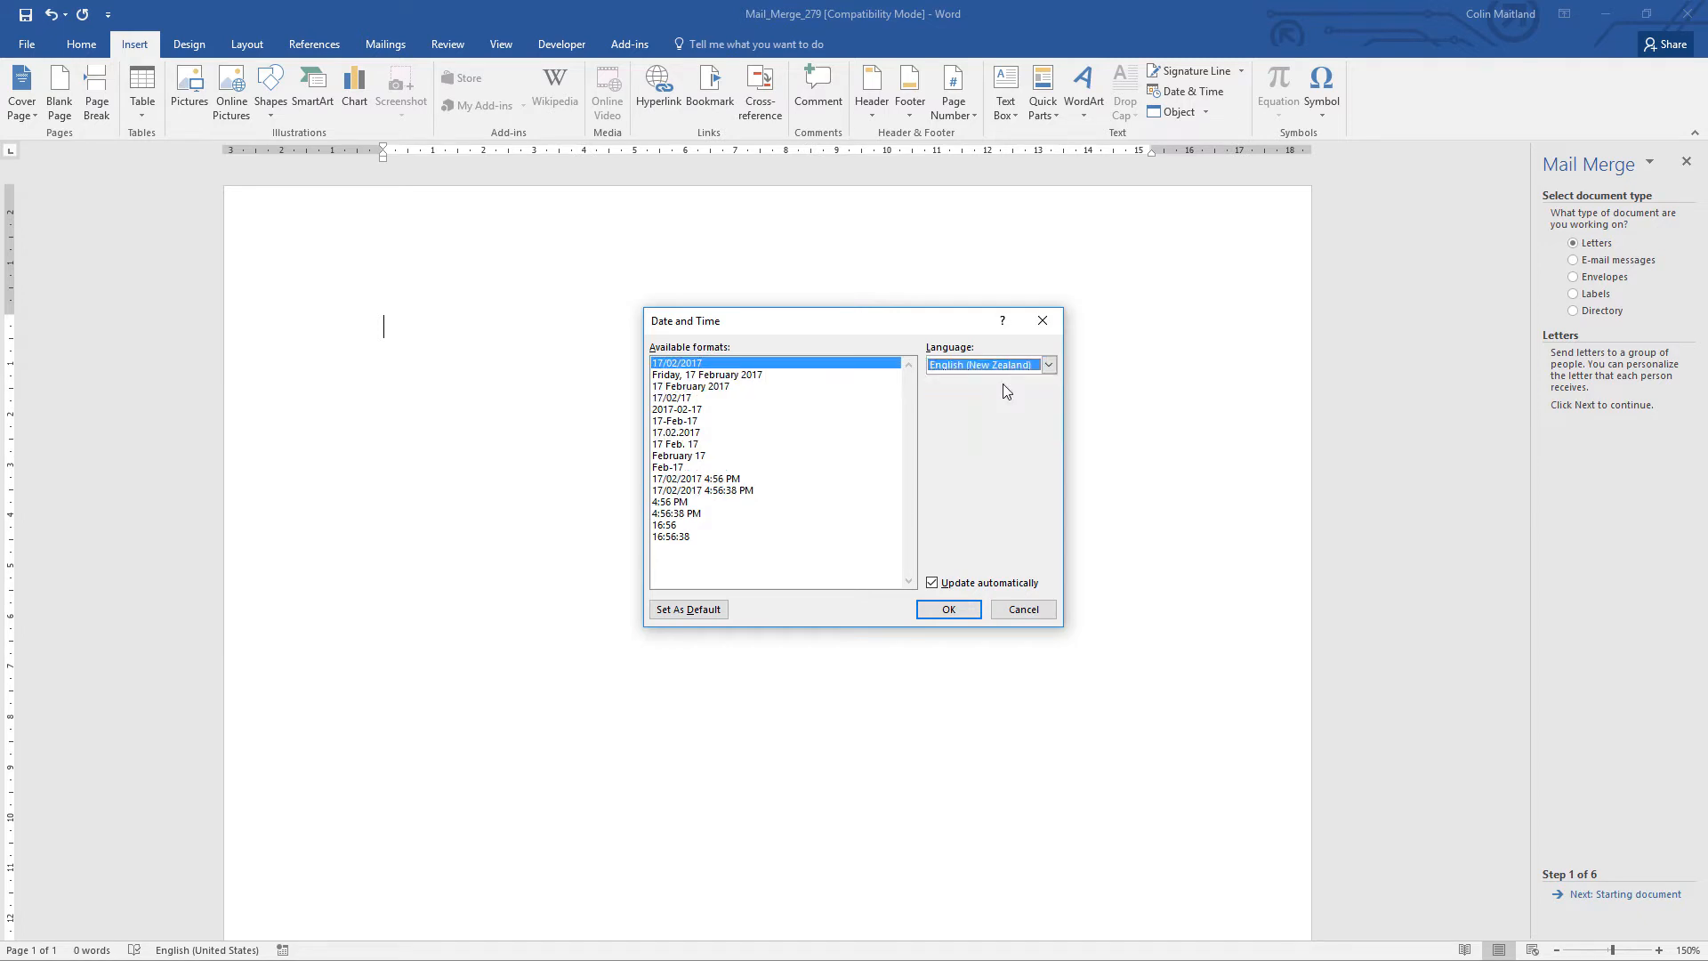
pyautogui.click(749, 375)
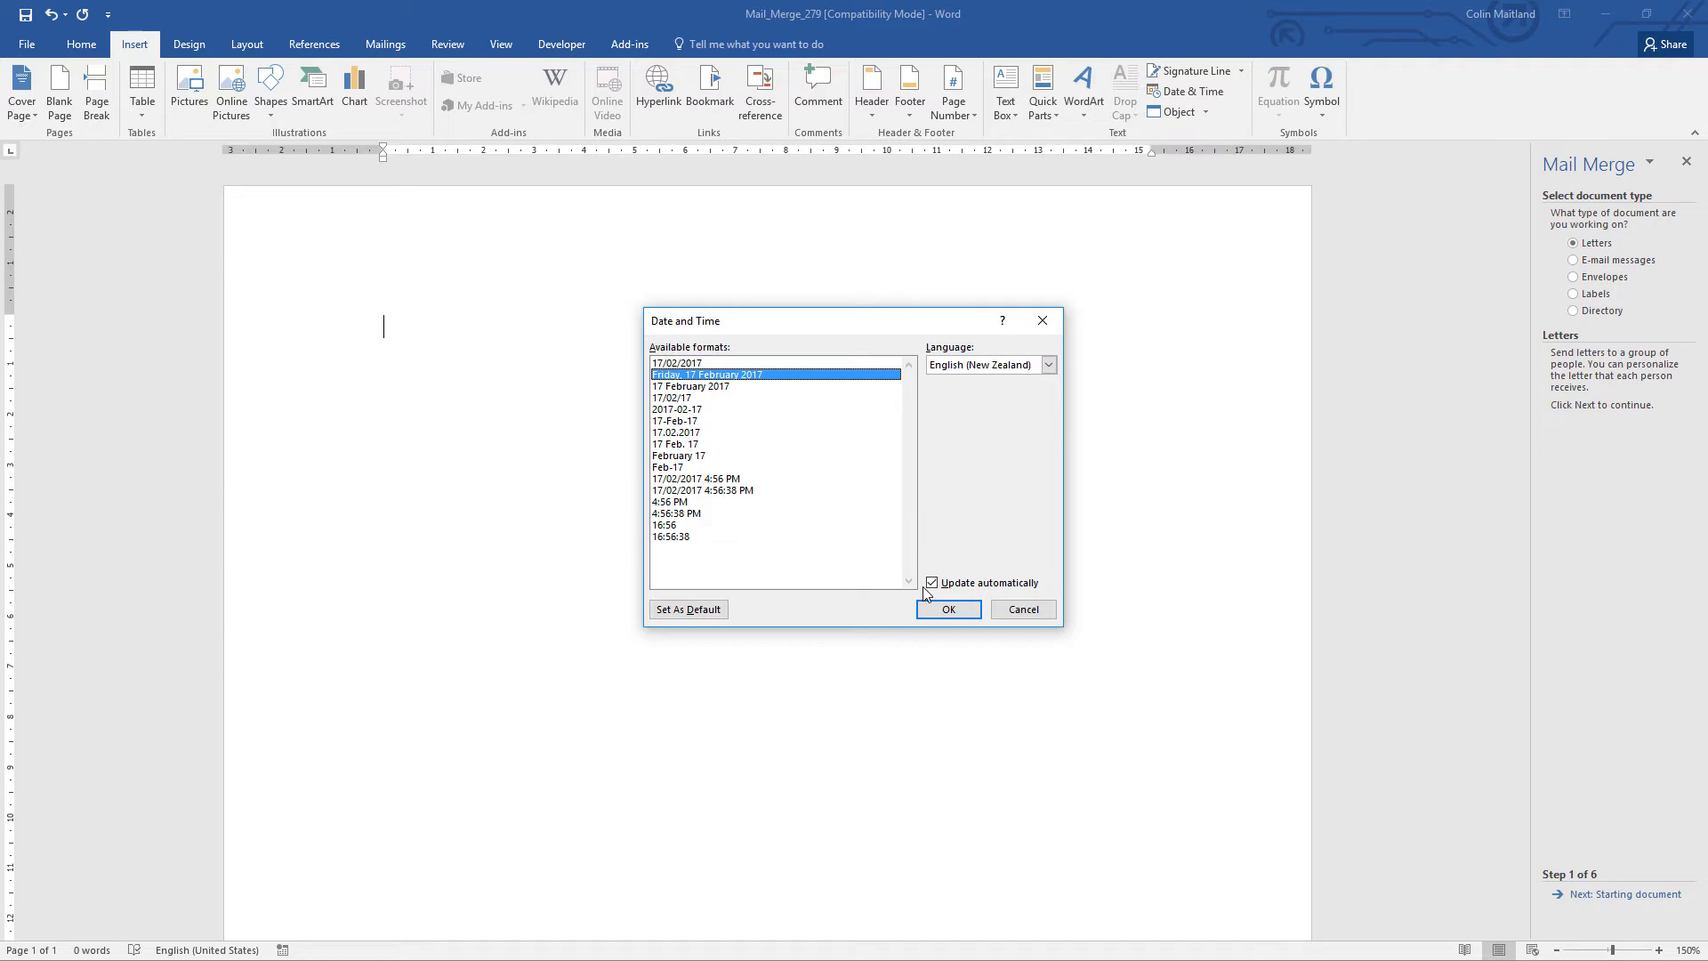
pyautogui.click(936, 607)
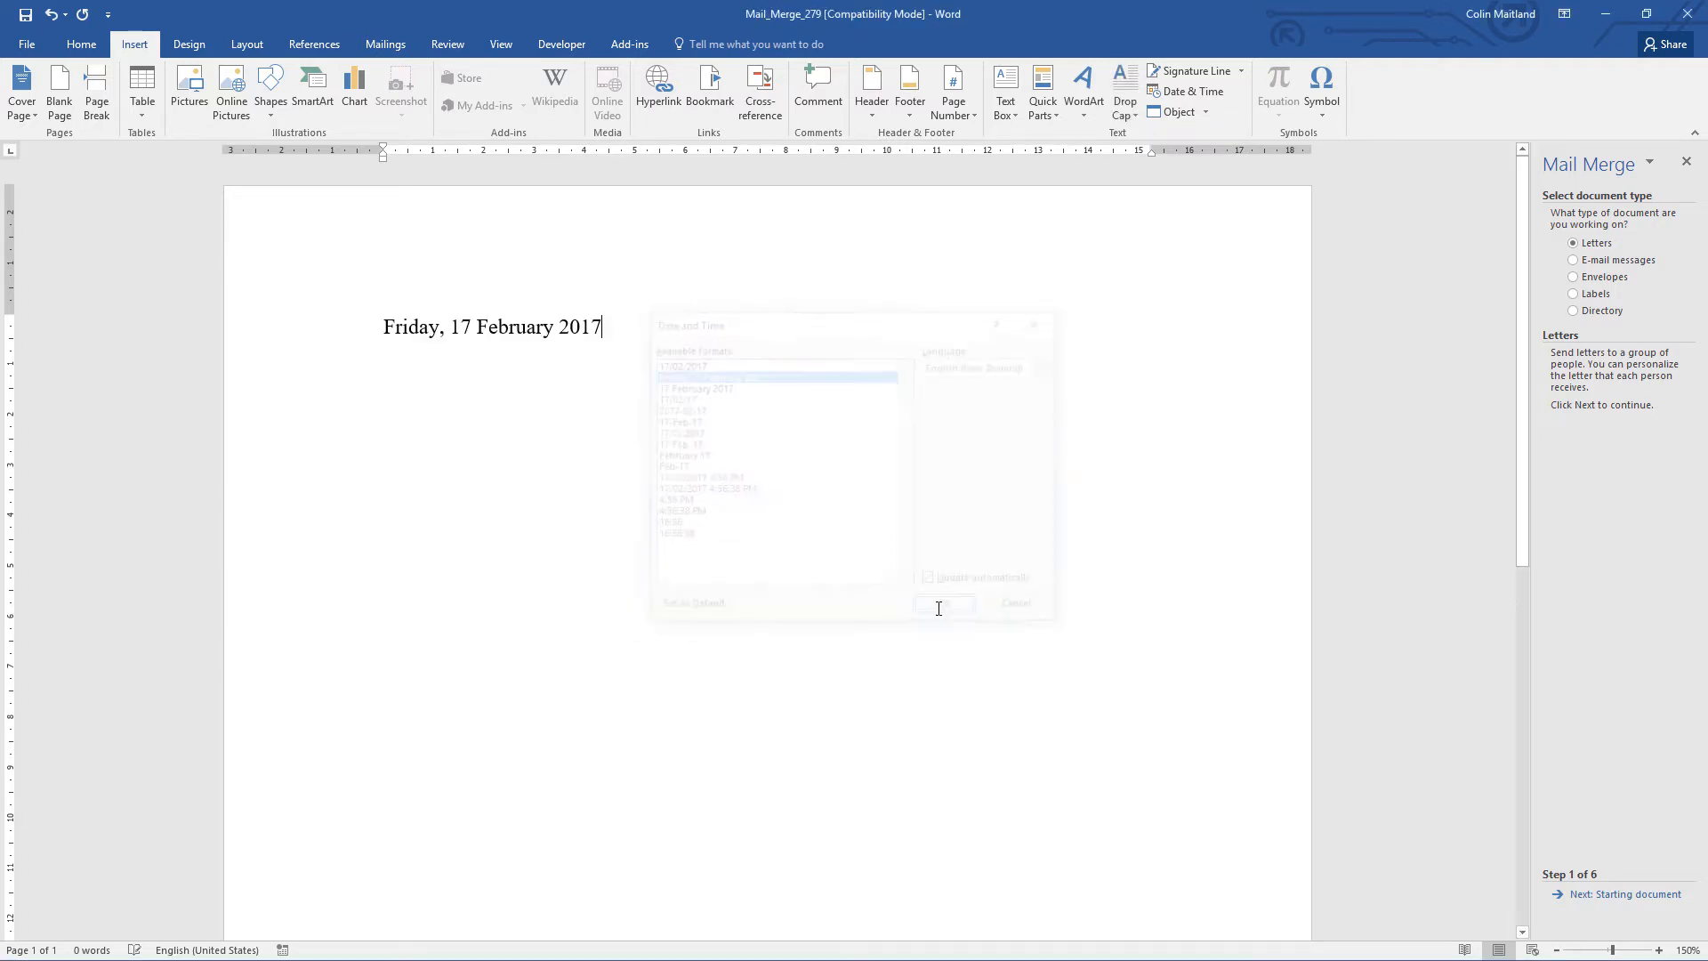
pyautogui.press('Return')
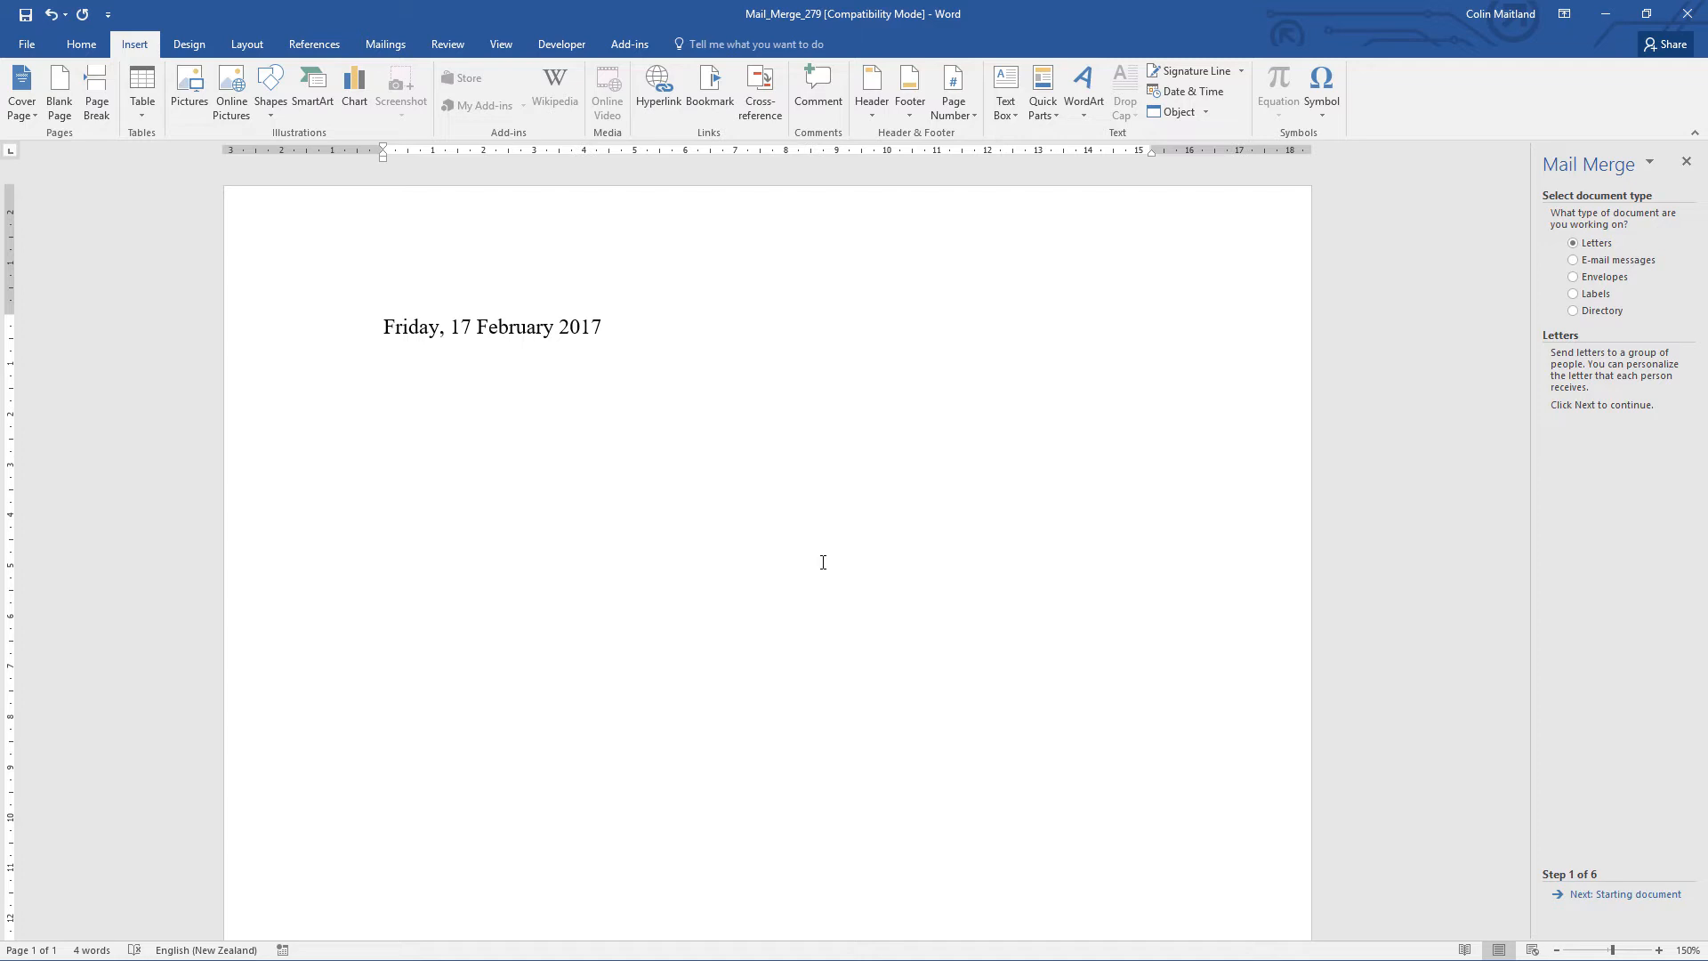
# - Insert the Account_Account_Name and Account_Address_1 merge fields on consecutive lines below the date
pyautogui.click(386, 45)
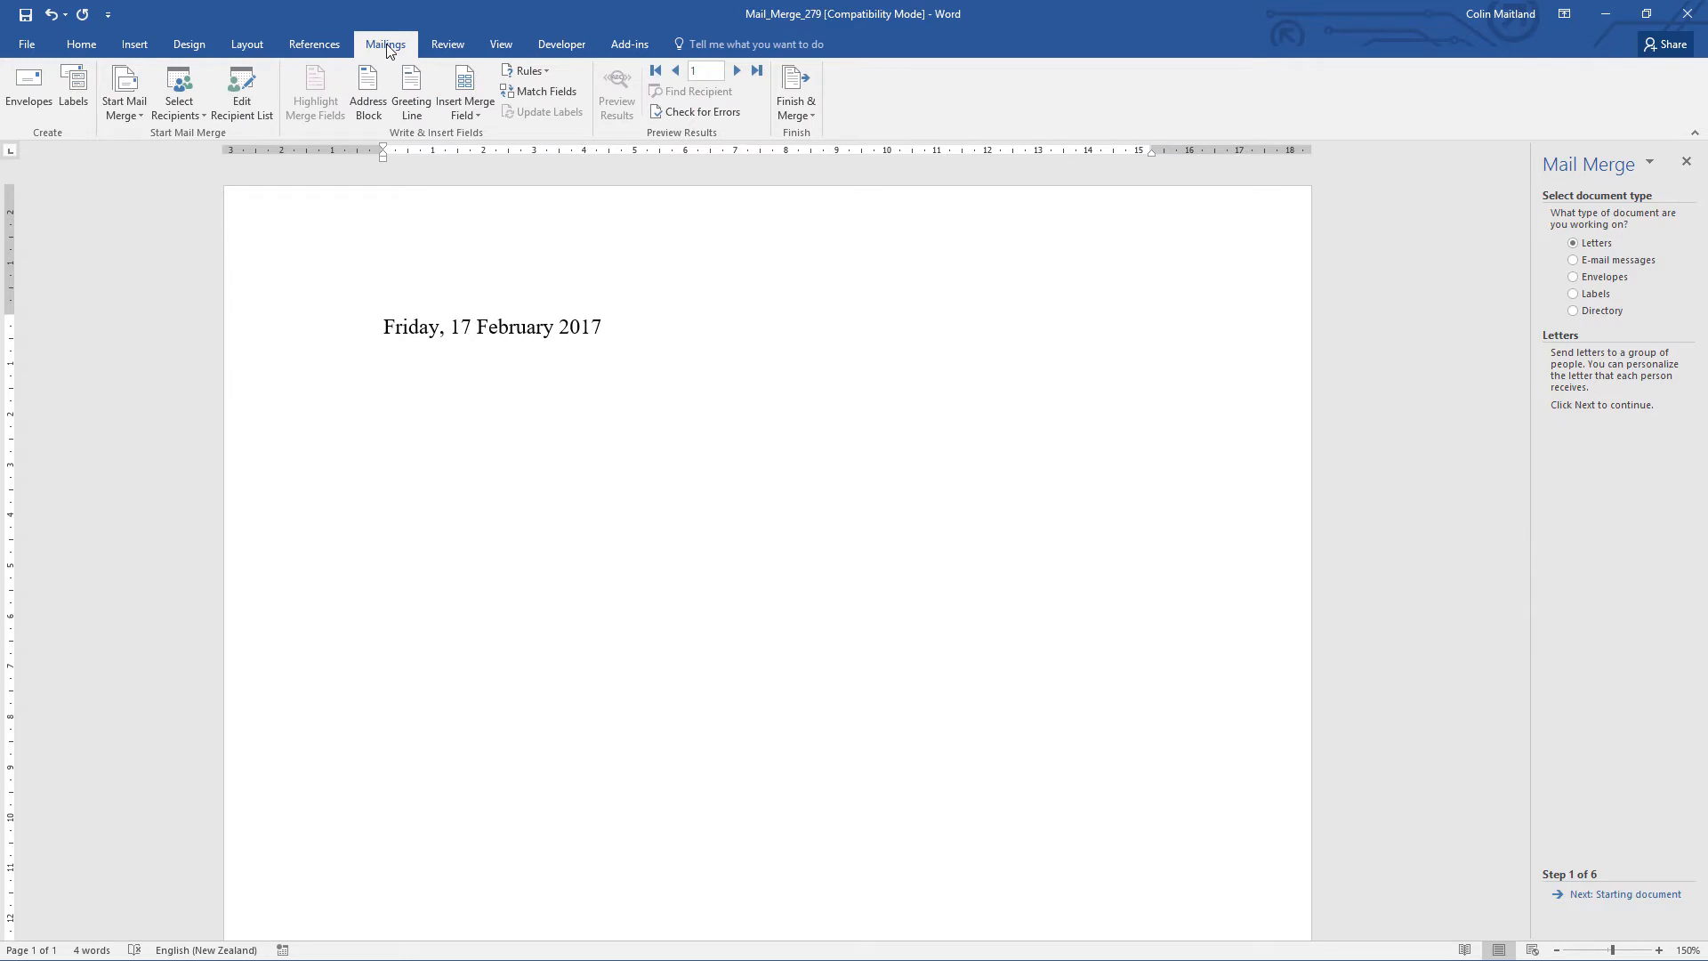
pyautogui.click(477, 119)
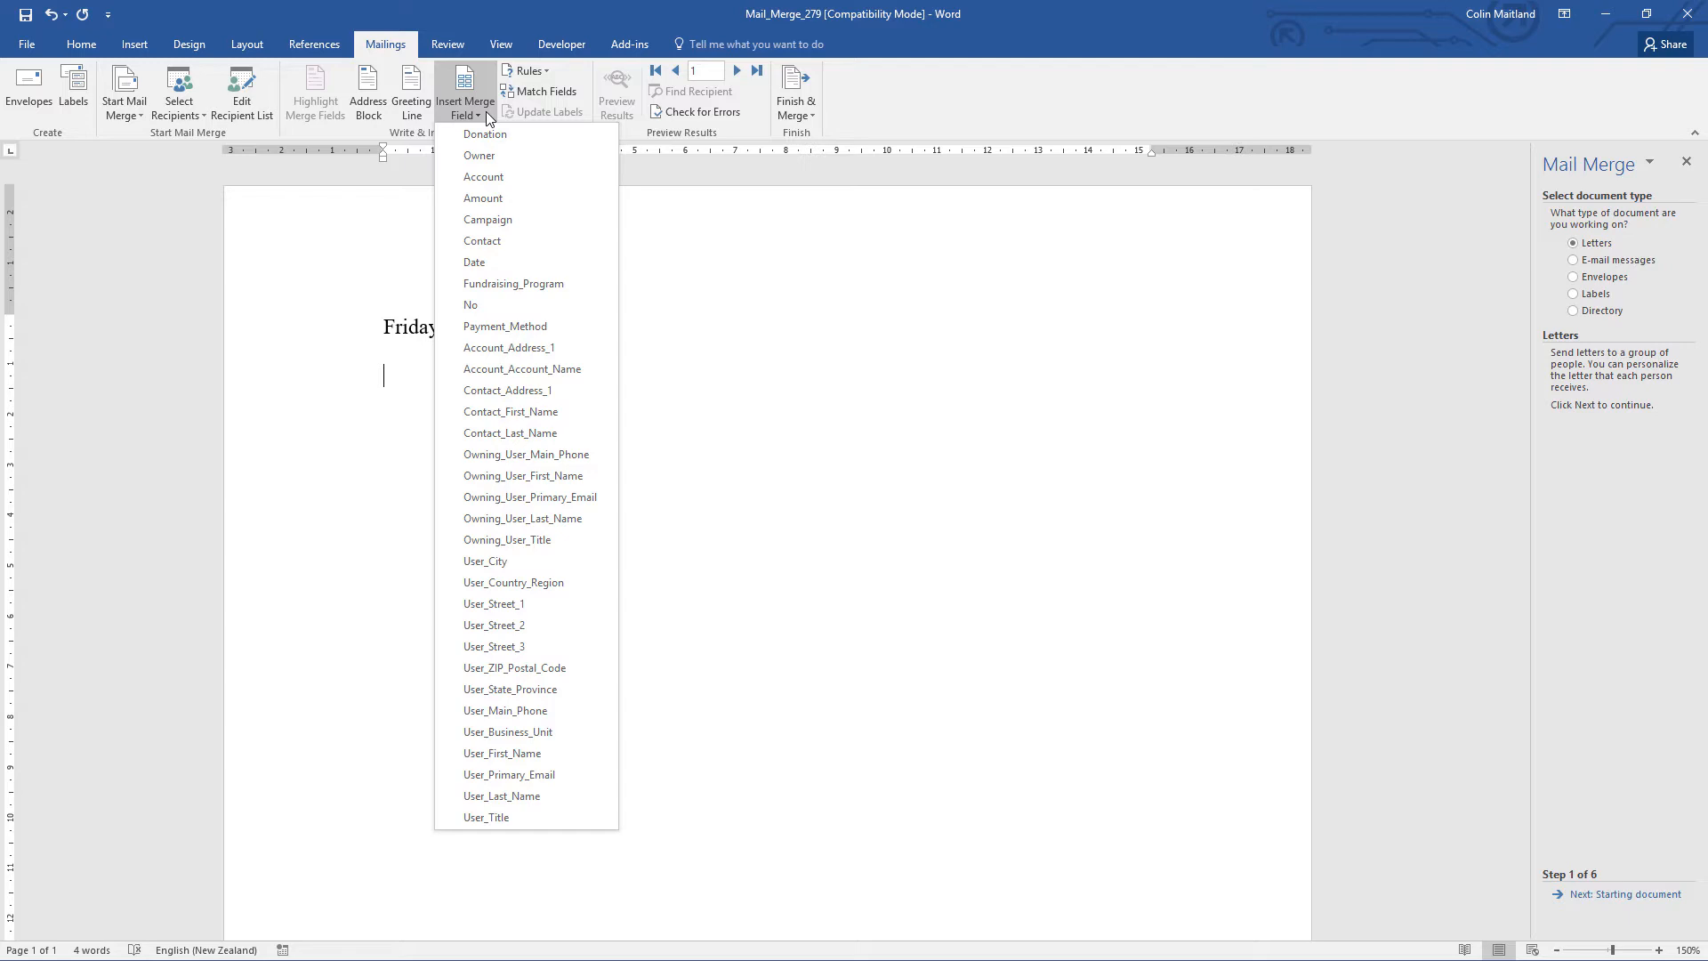
pyautogui.click(475, 372)
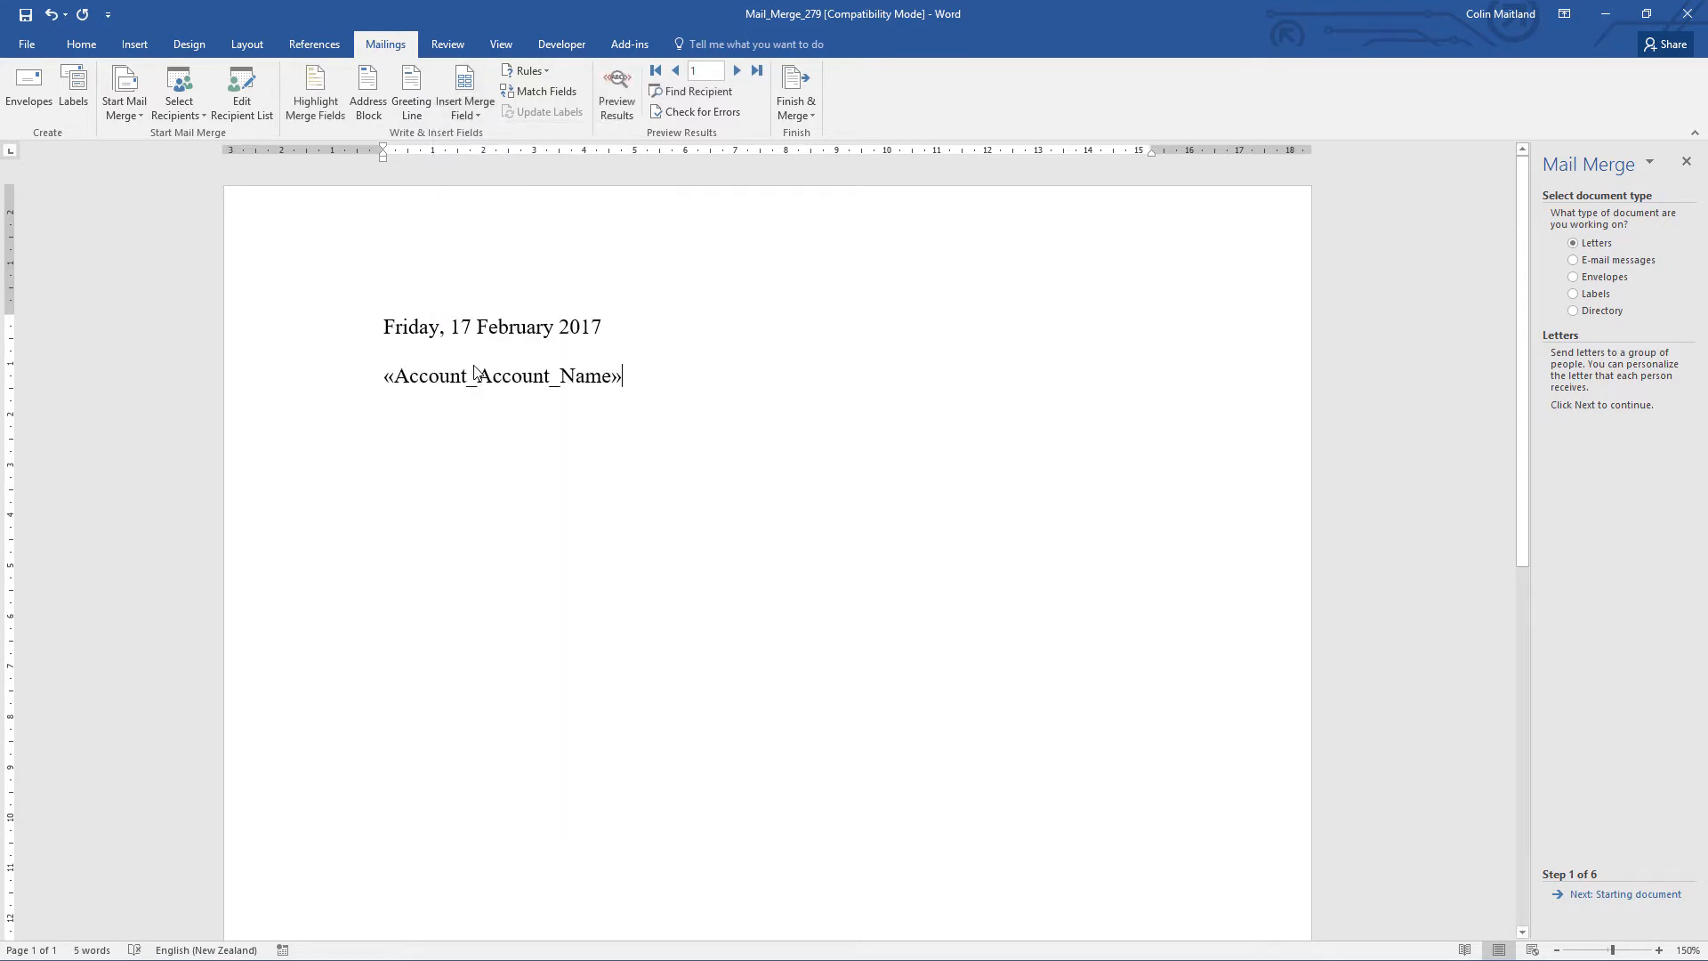
pyautogui.hotkey('shift', 'Return')
pyautogui.click(477, 115)
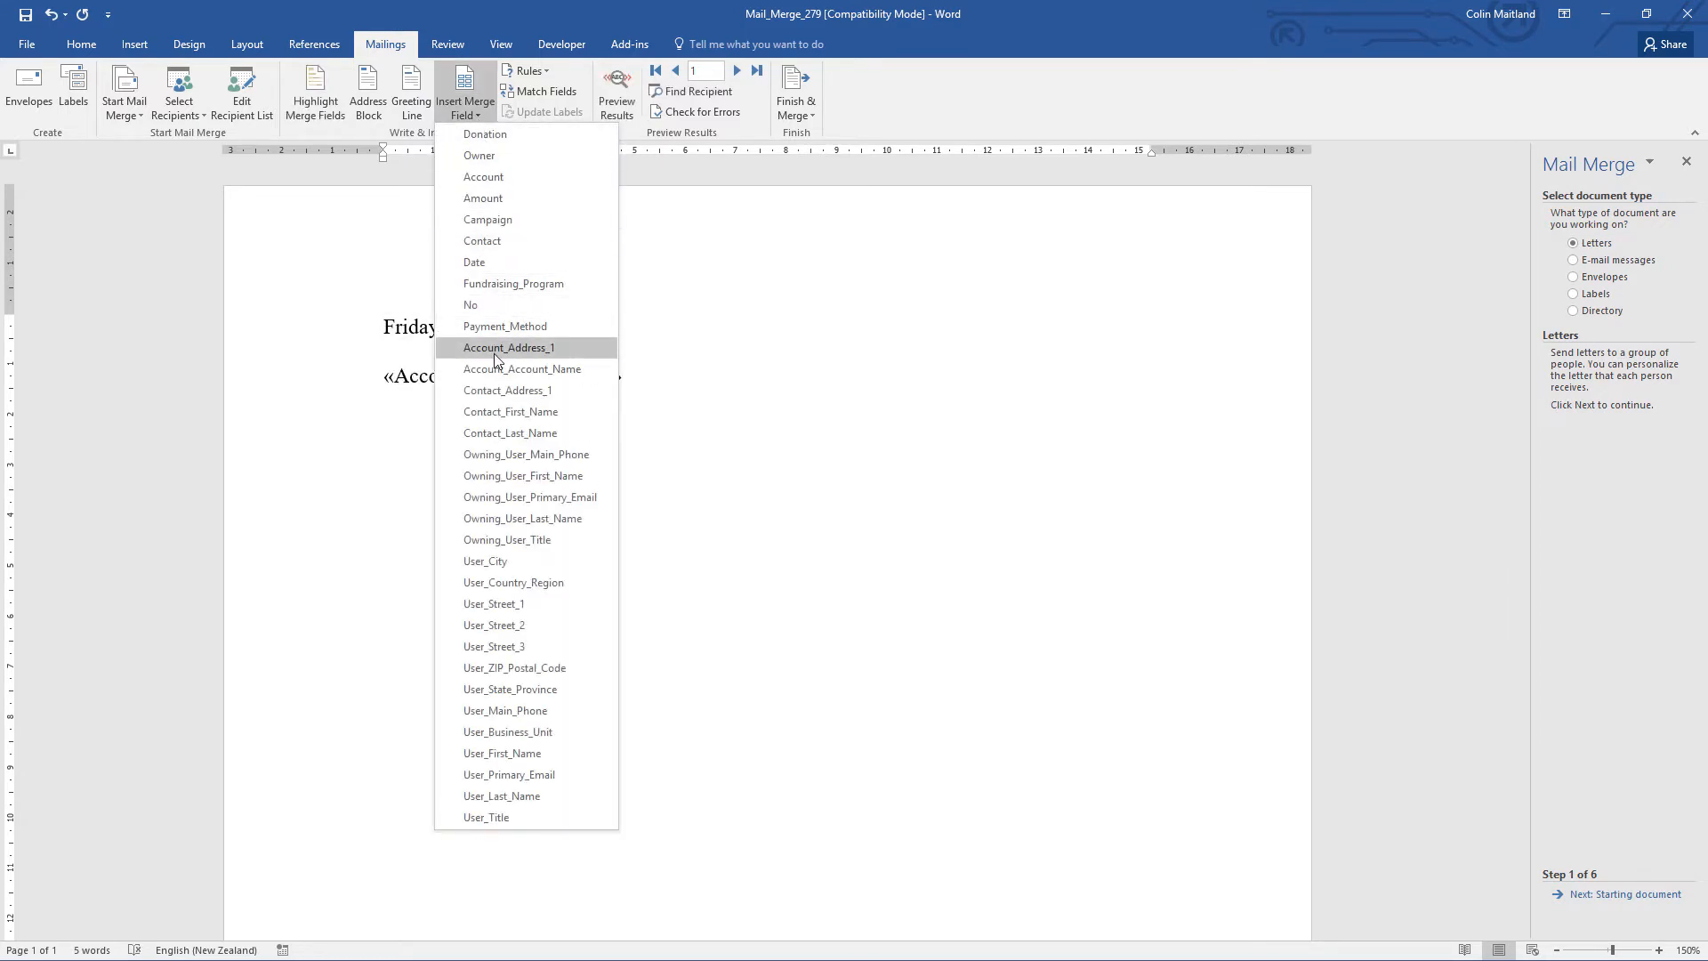
pyautogui.click(494, 354)
pyautogui.hotkey('shift', 'Return')
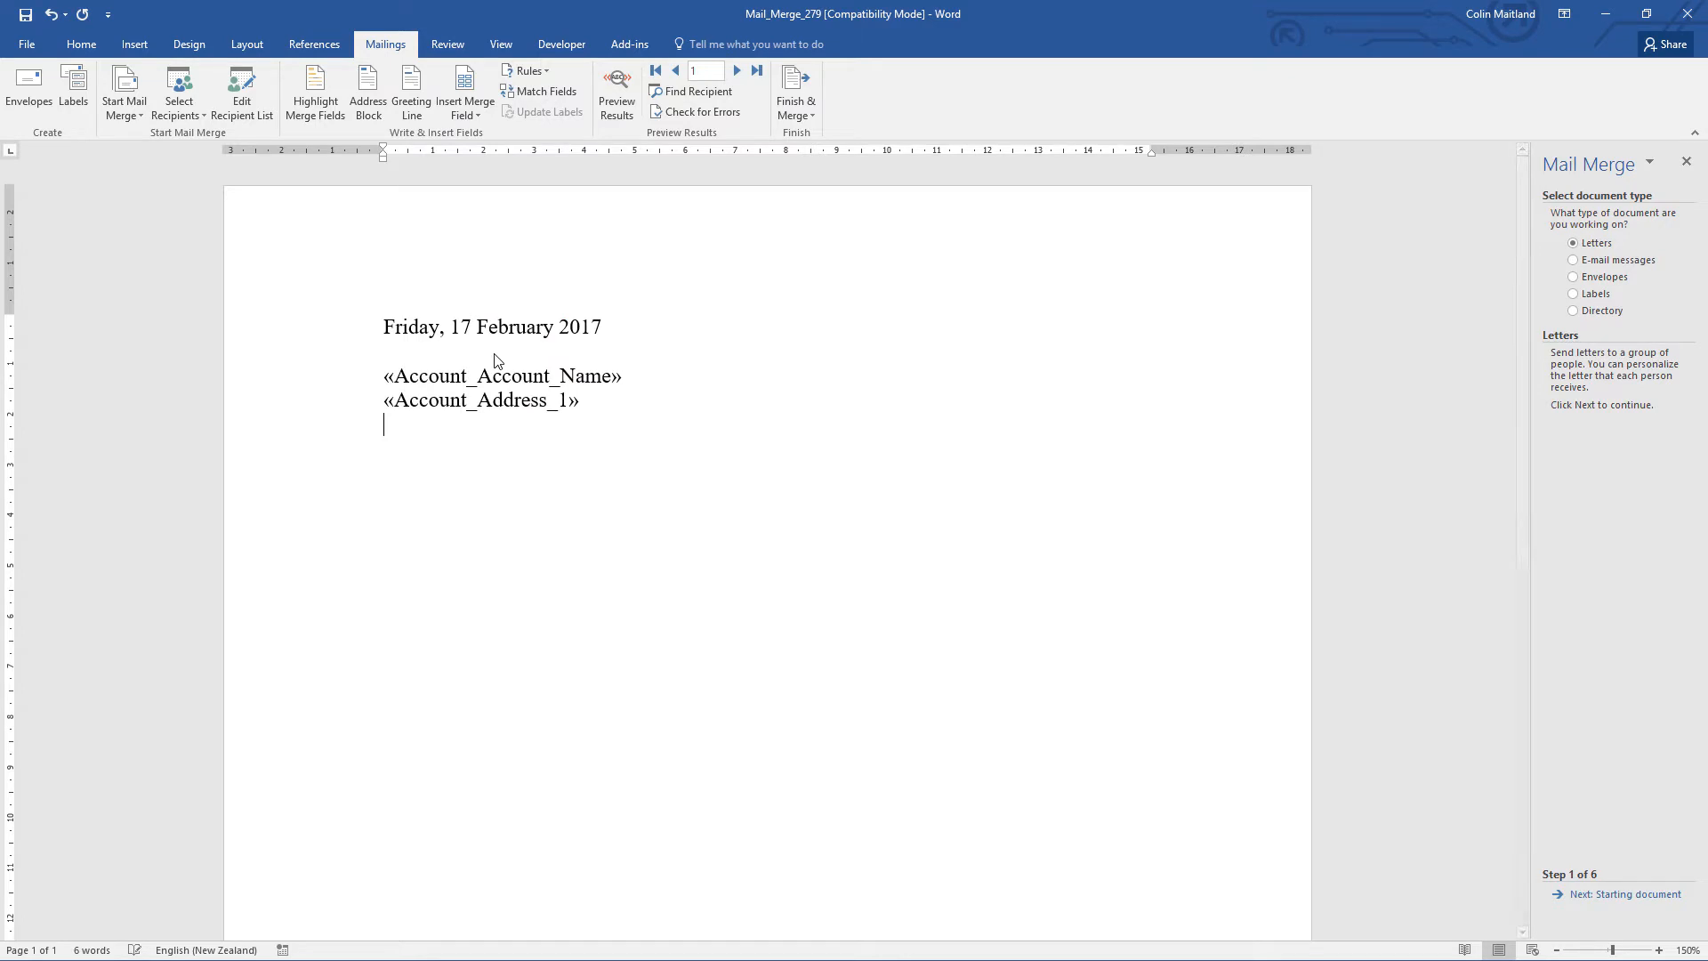
# - Insert Contact_First_Name and Contact_Last_Name on one line under the account address, with Contact_Address_1 on the line below
pyautogui.click(482, 120)
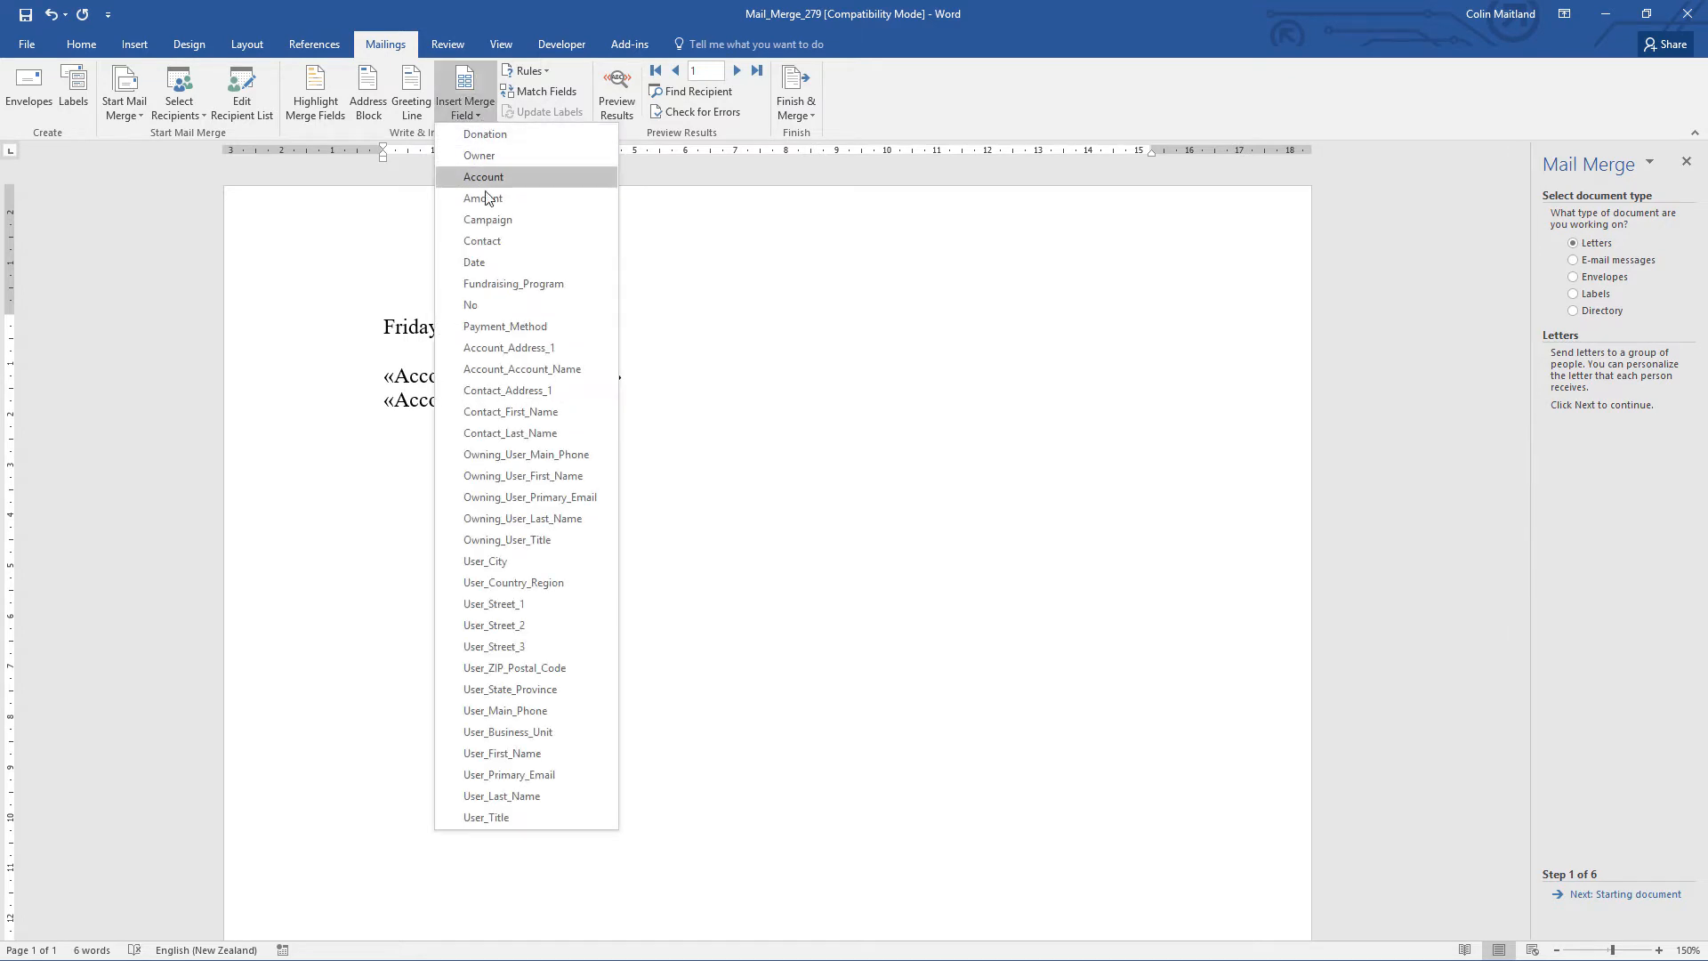
pyautogui.click(491, 414)
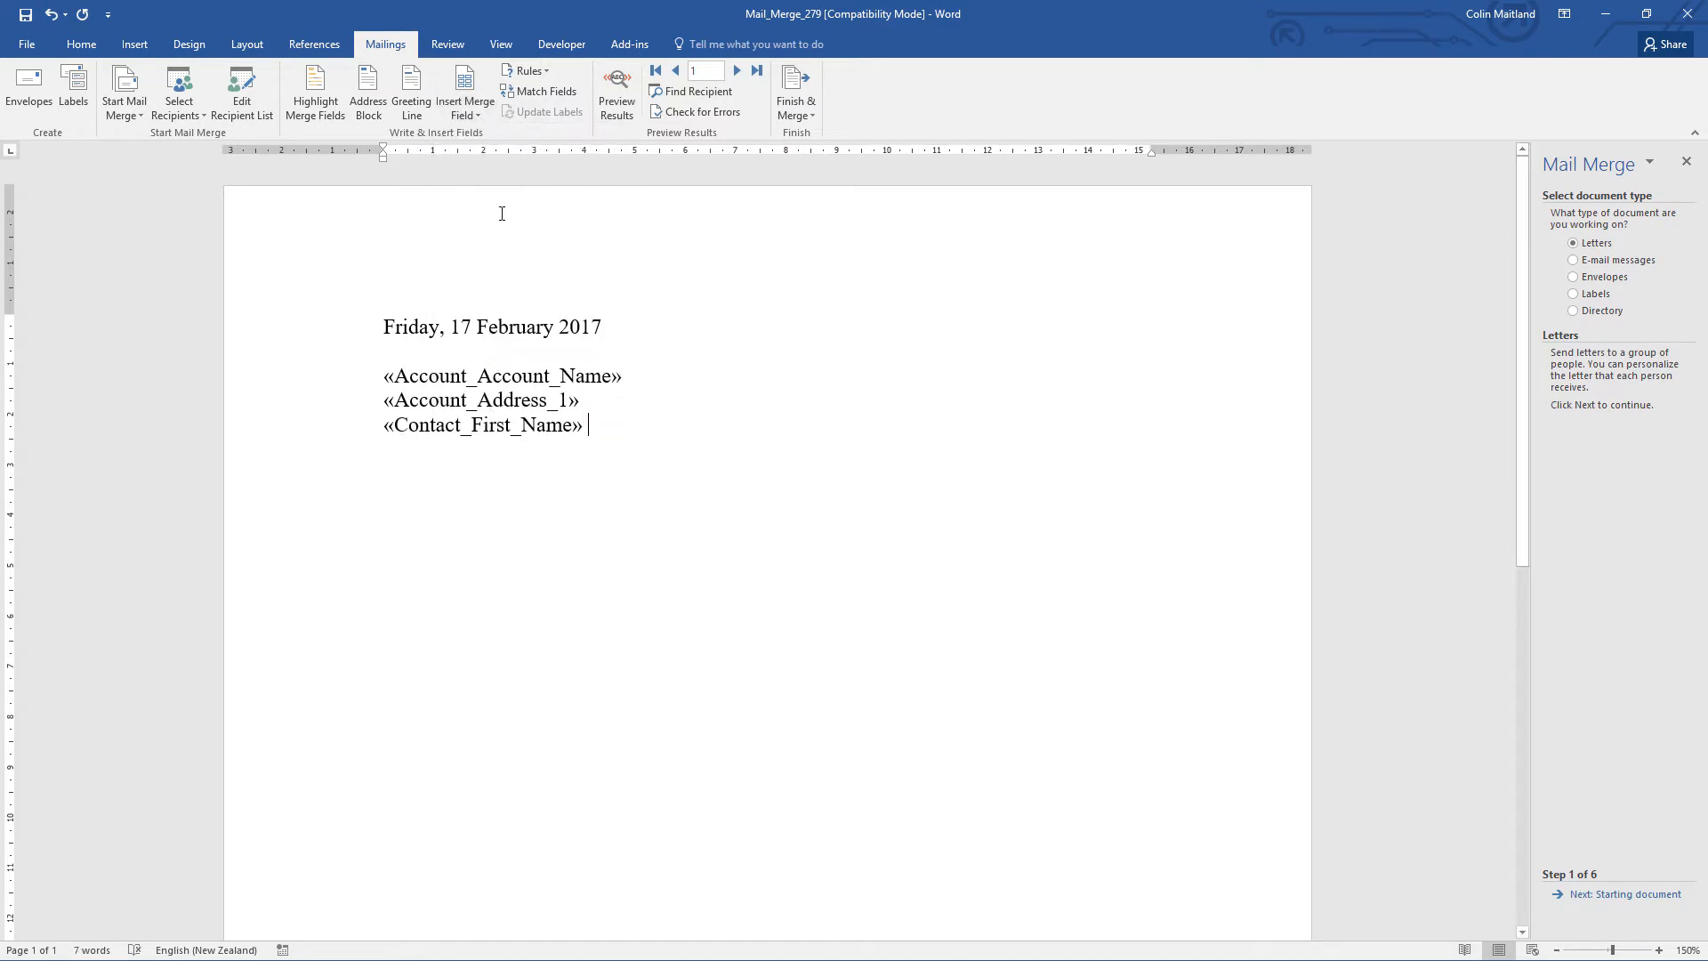
pyautogui.click(482, 108)
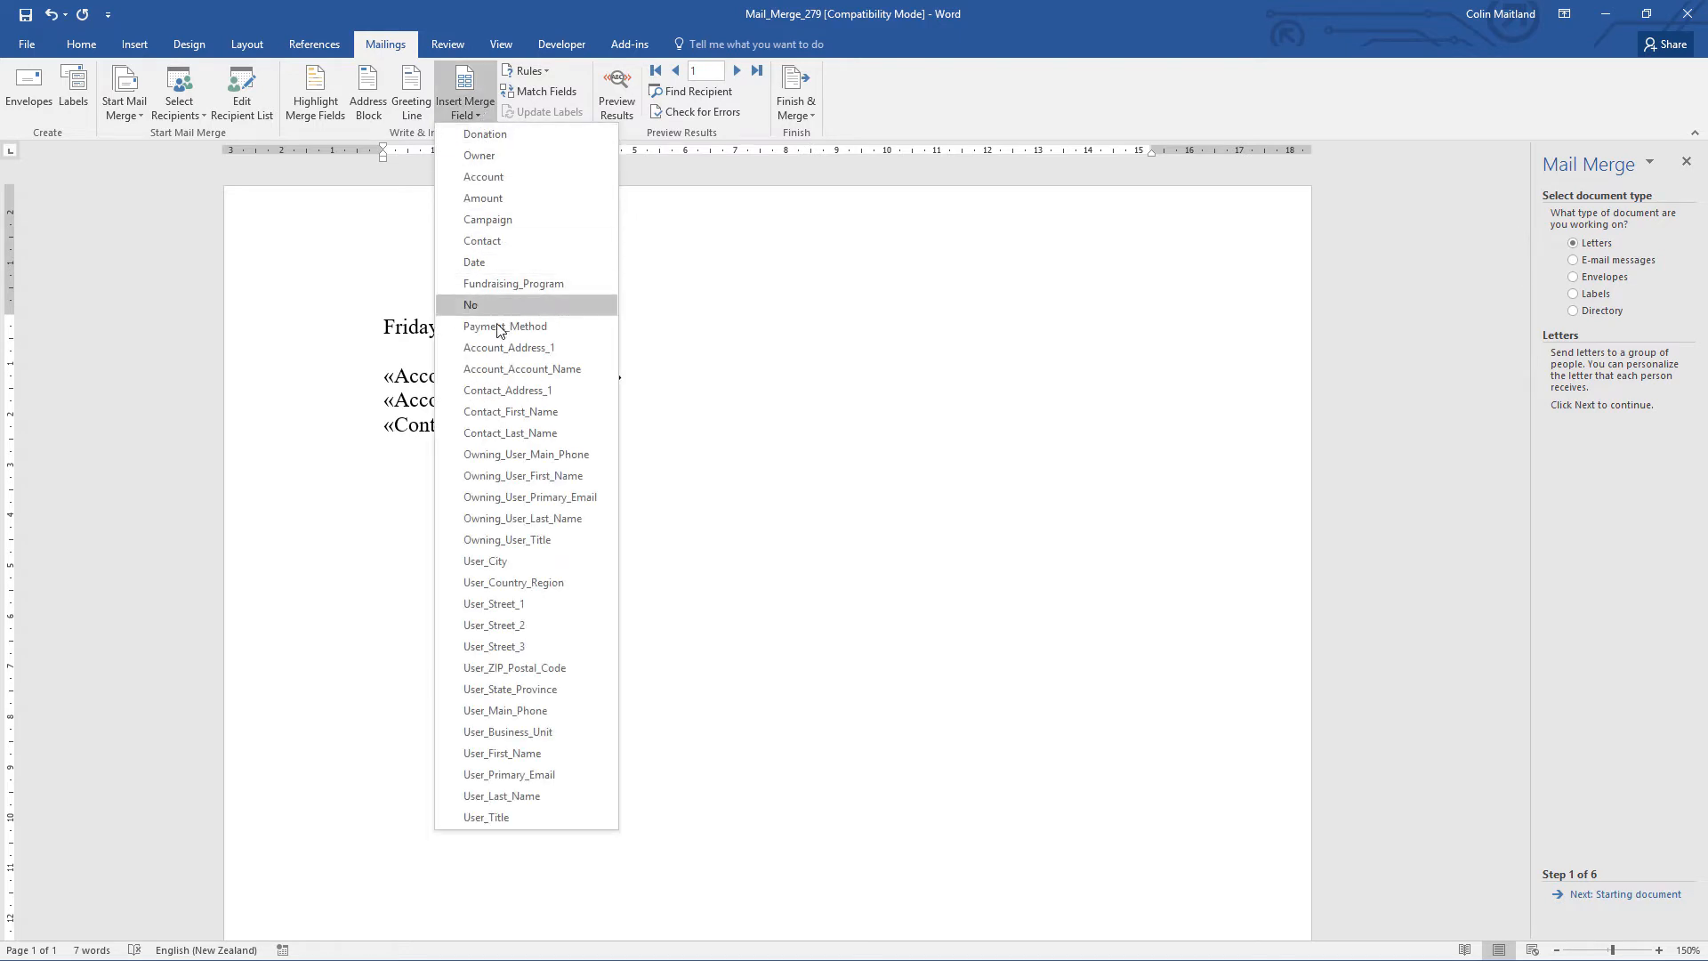
pyautogui.click(499, 430)
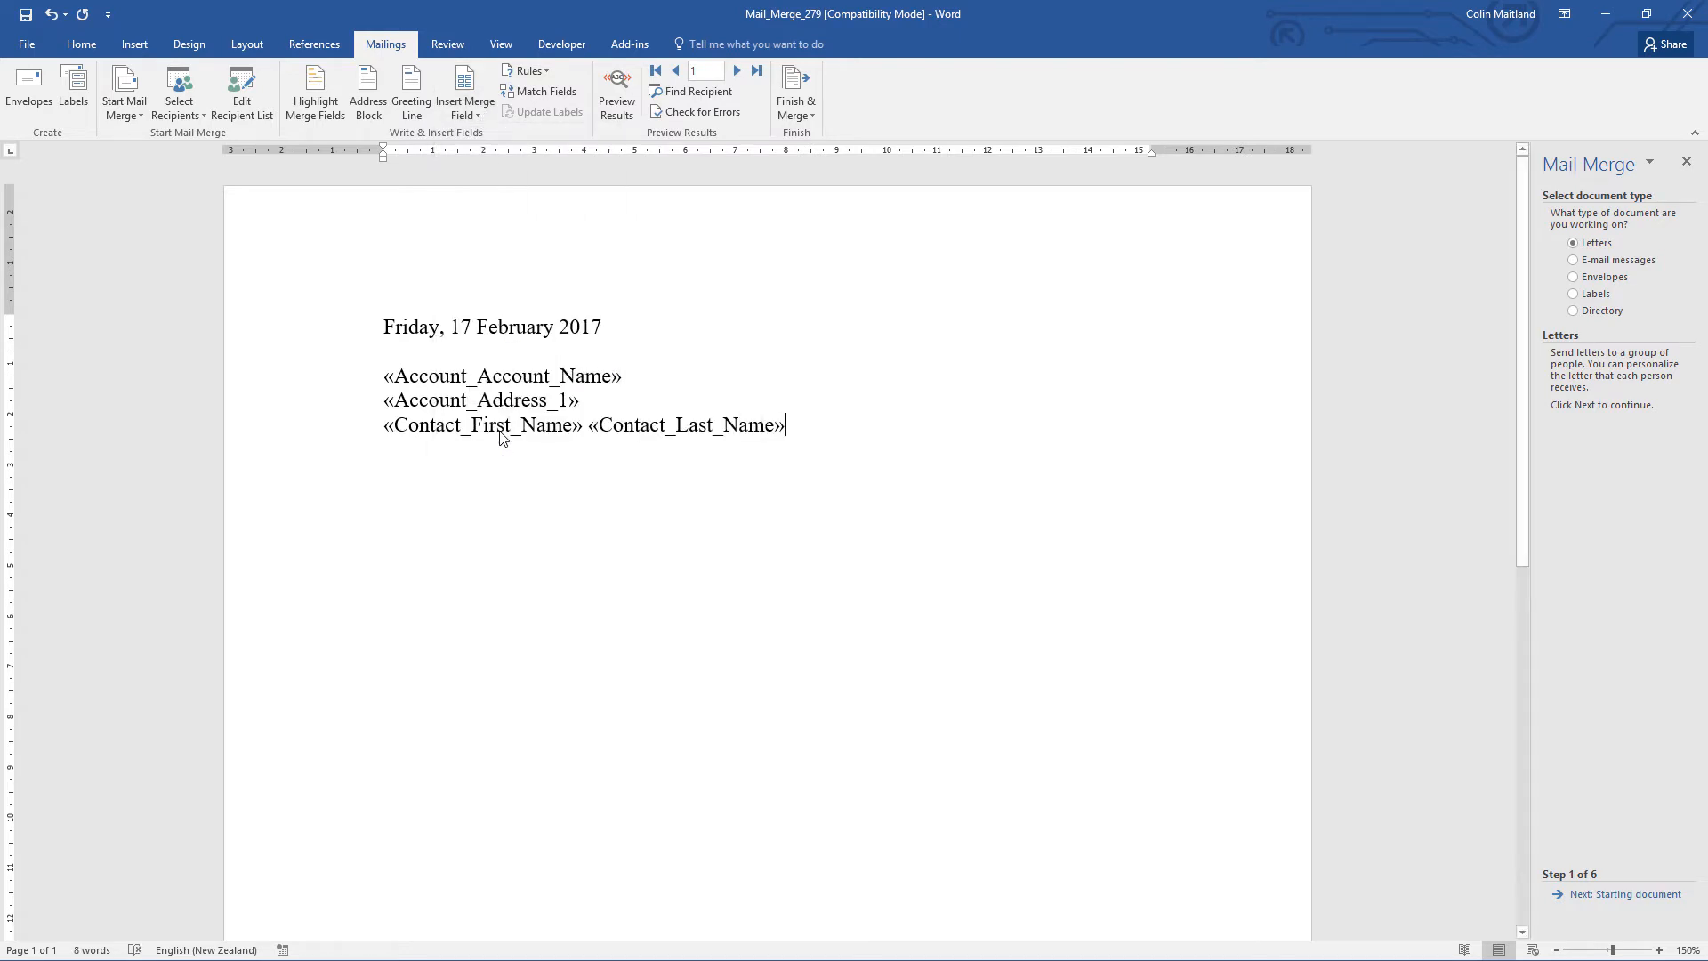
pyautogui.press('Return')
pyautogui.click(474, 115)
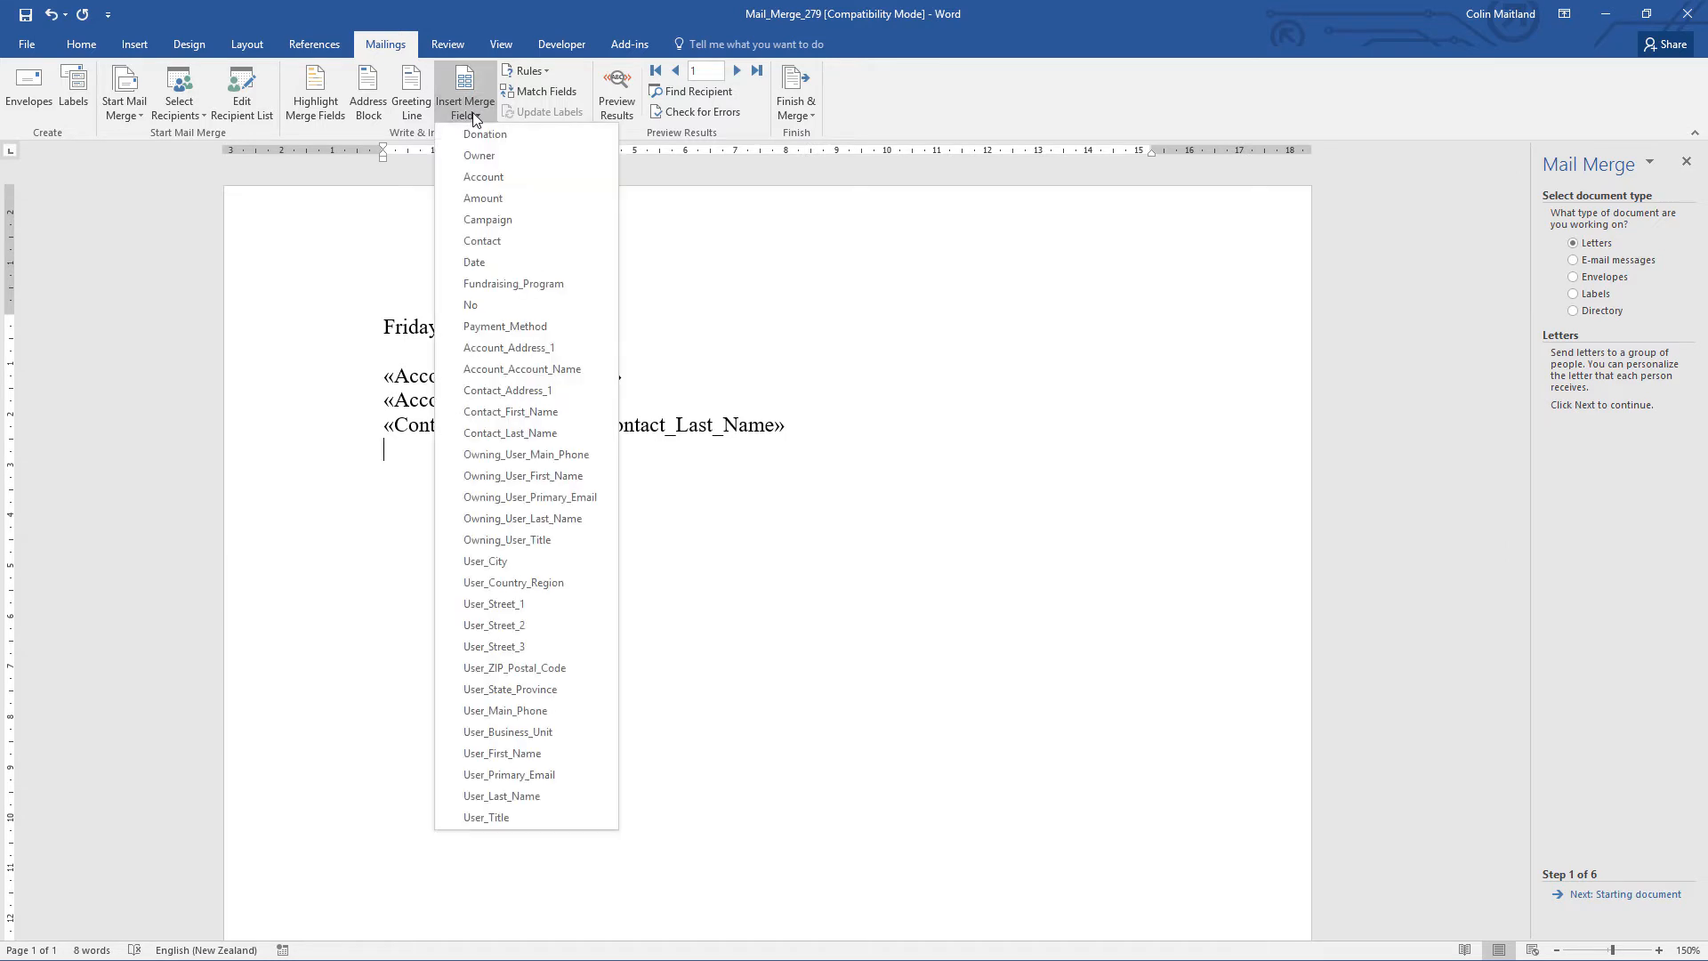
pyautogui.click(485, 393)
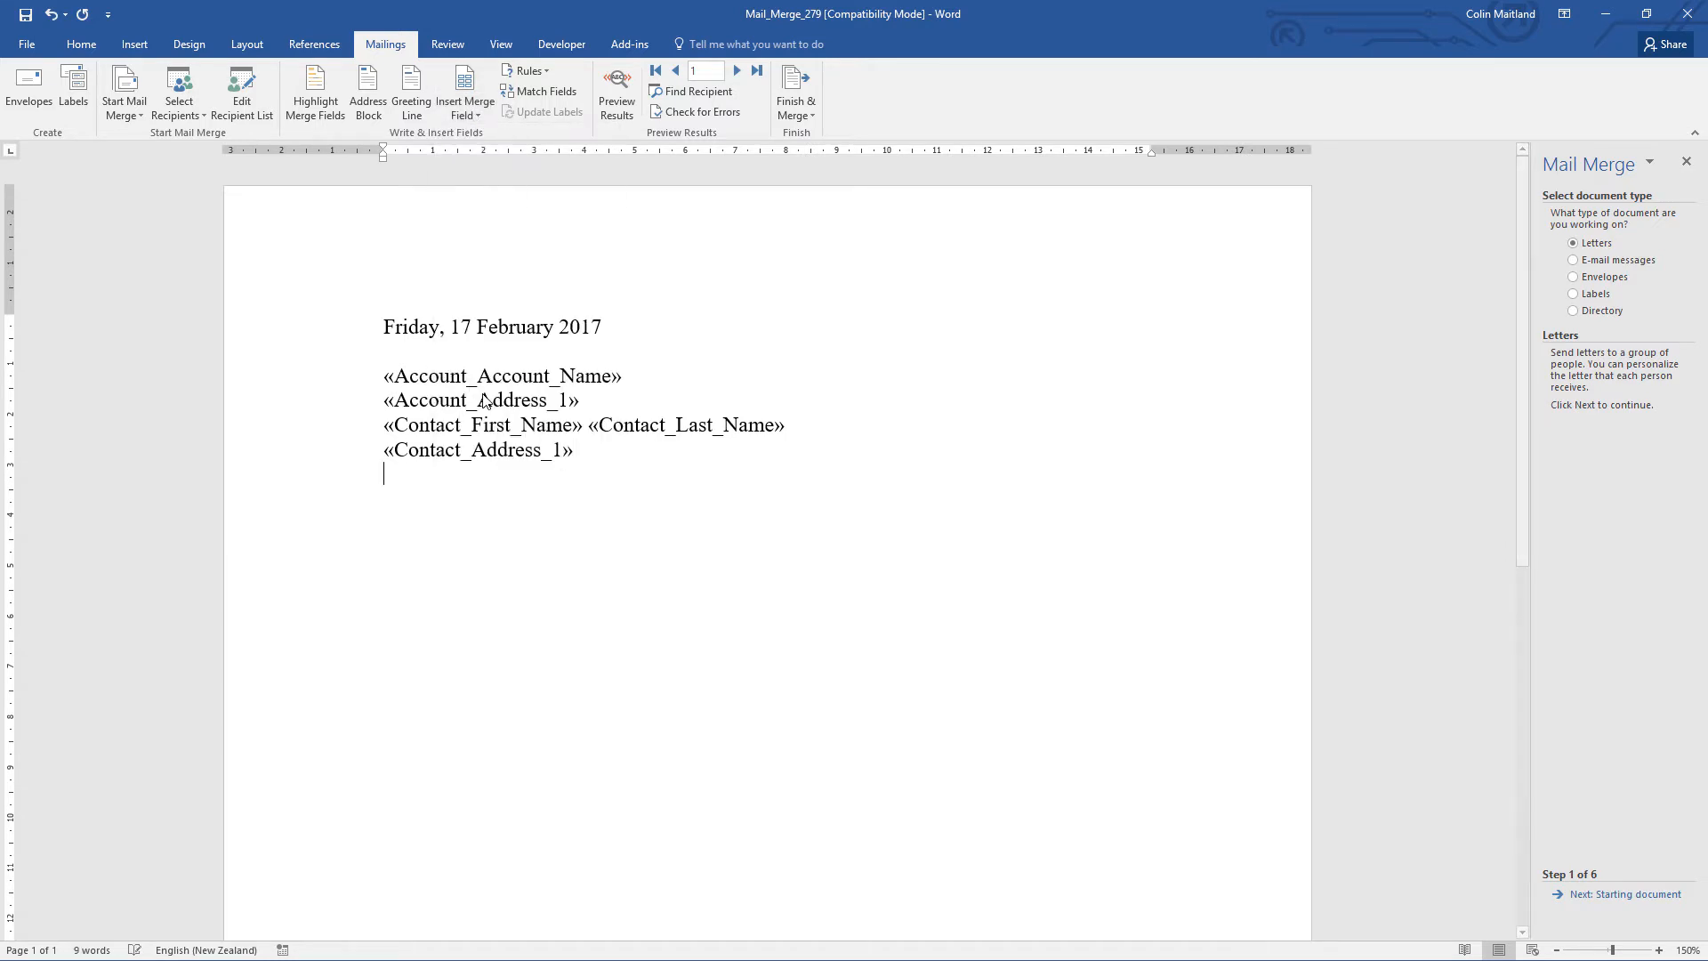
pyautogui.press('Return')
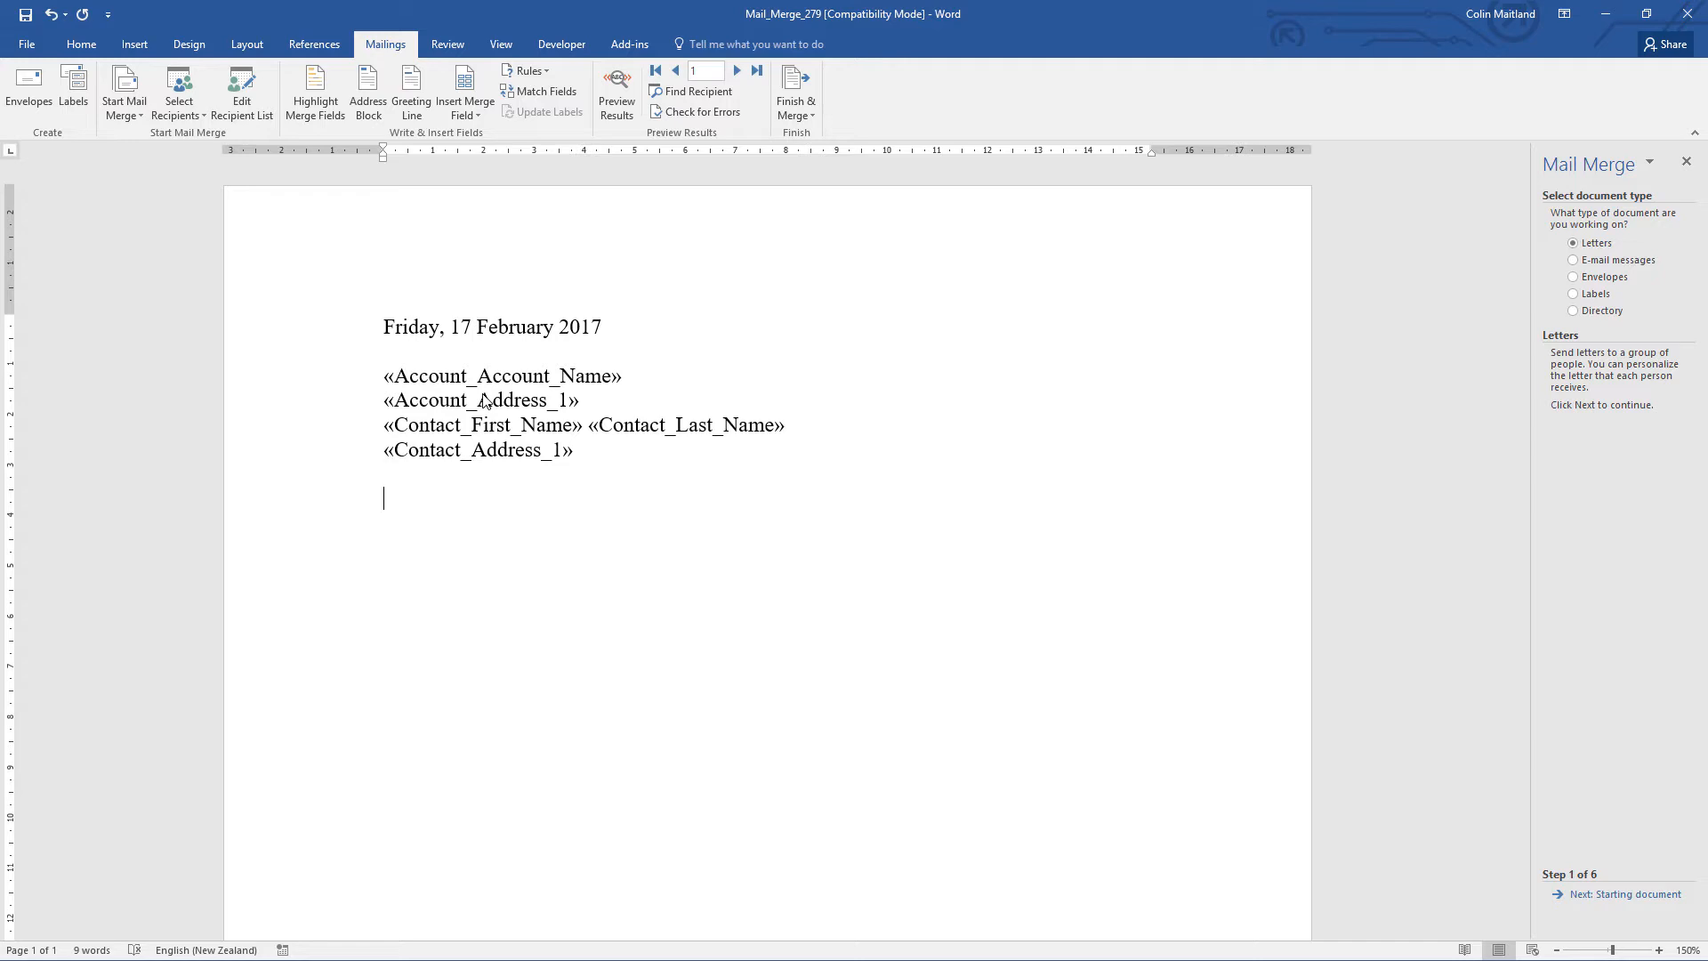
# - Add the salutation "Dear" followed by the Account_Account_Name and Contact_First_Name merge fields
pyautogui.write('Dear')
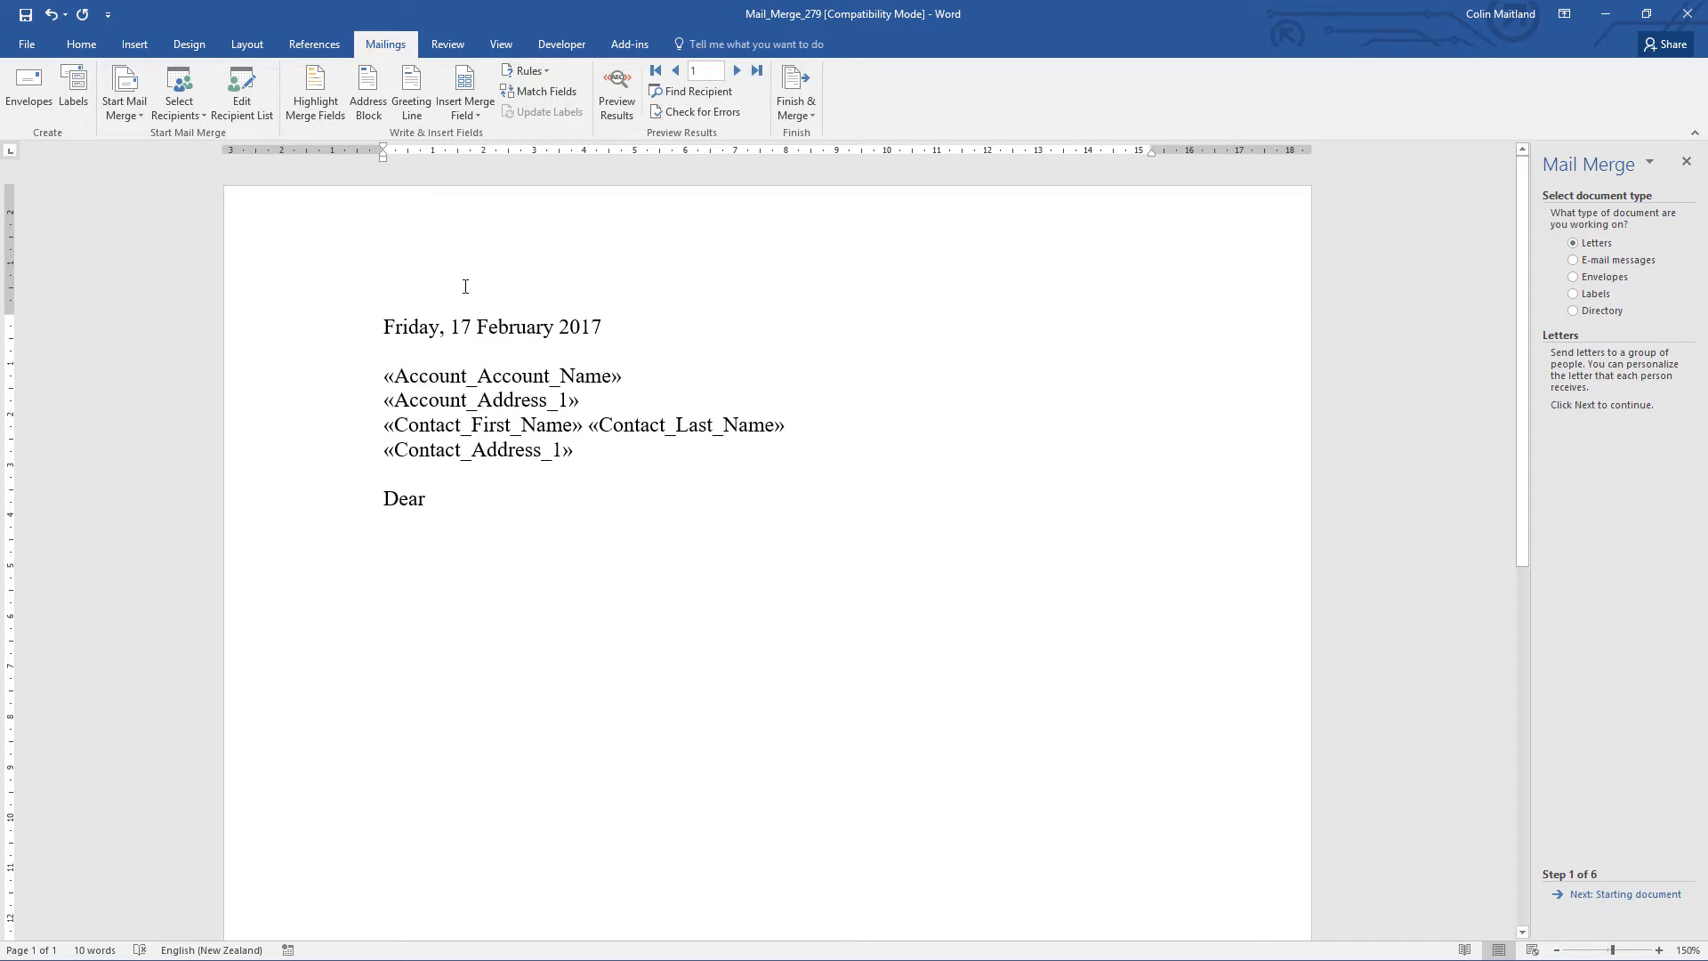
pyautogui.click(483, 109)
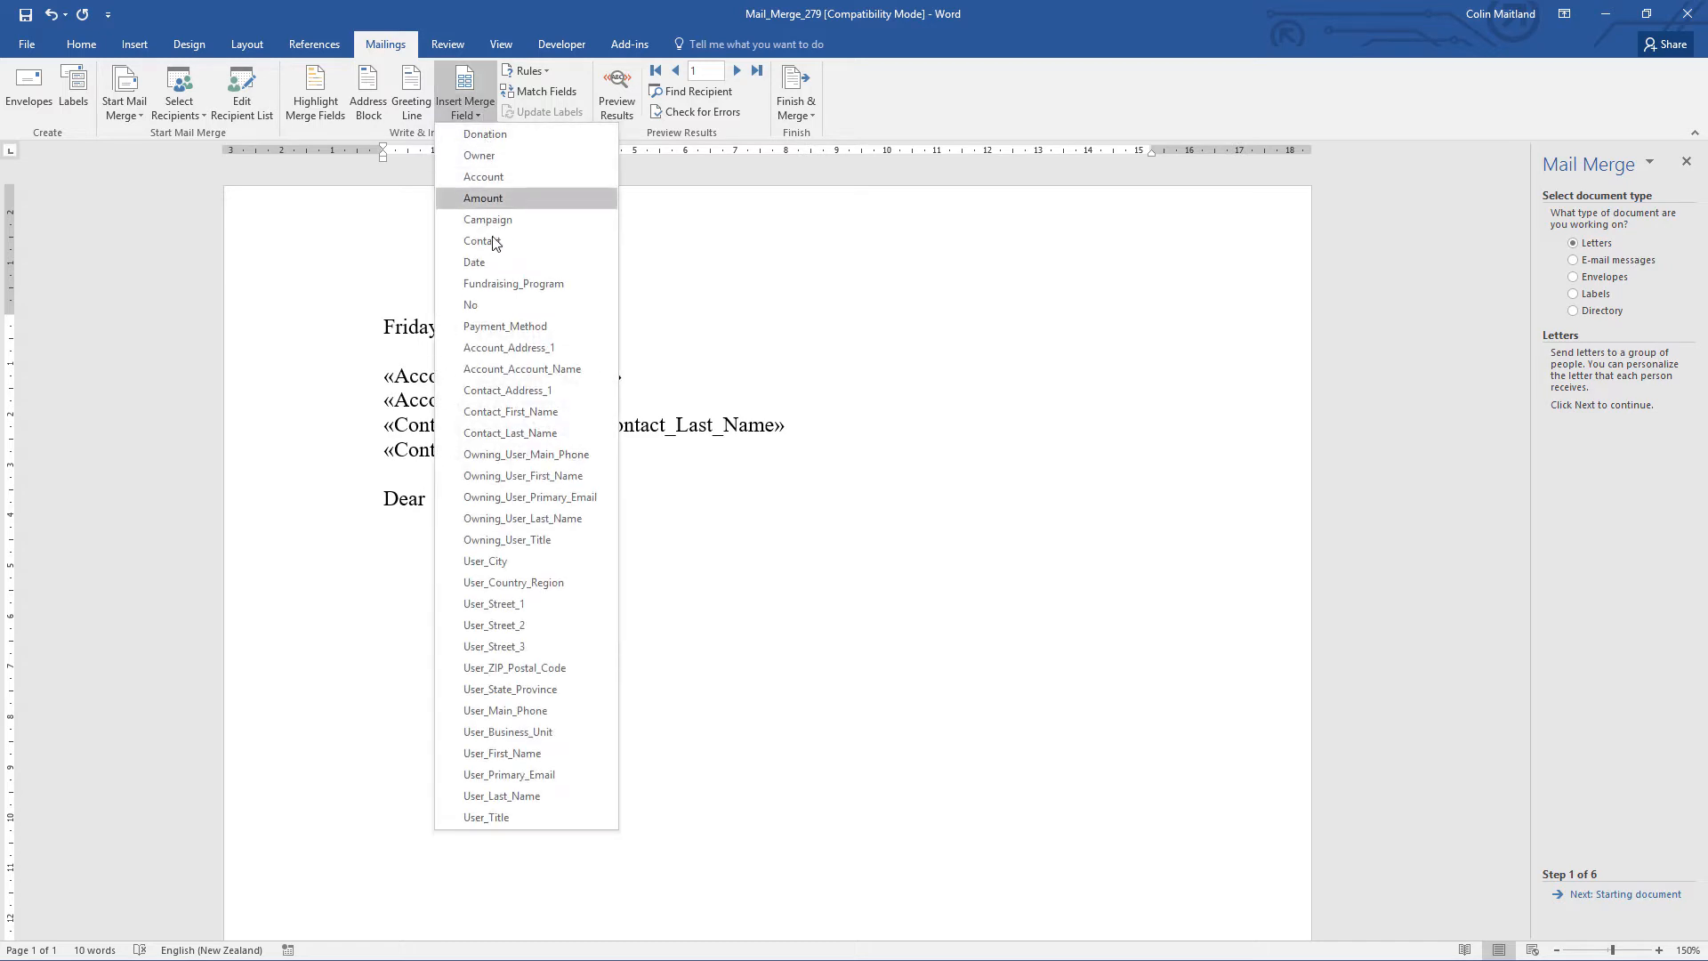
pyautogui.click(494, 368)
pyautogui.click(479, 112)
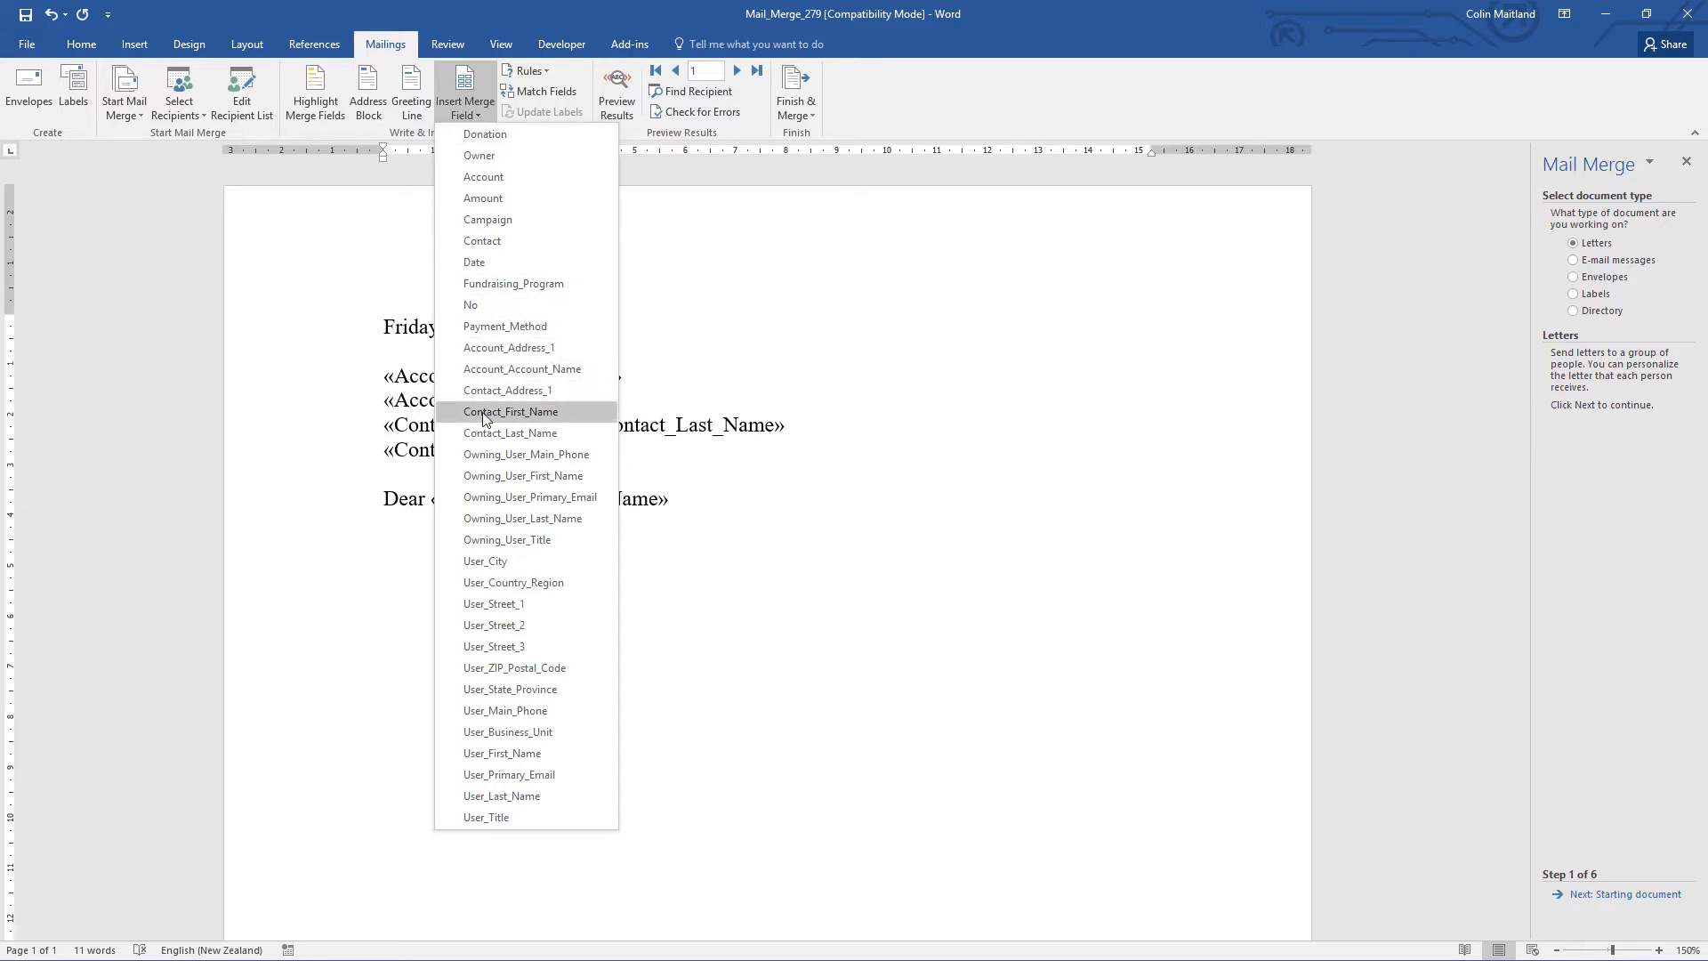
pyautogui.click(485, 412)
pyautogui.press('Return')
pyautogui.press('Return')
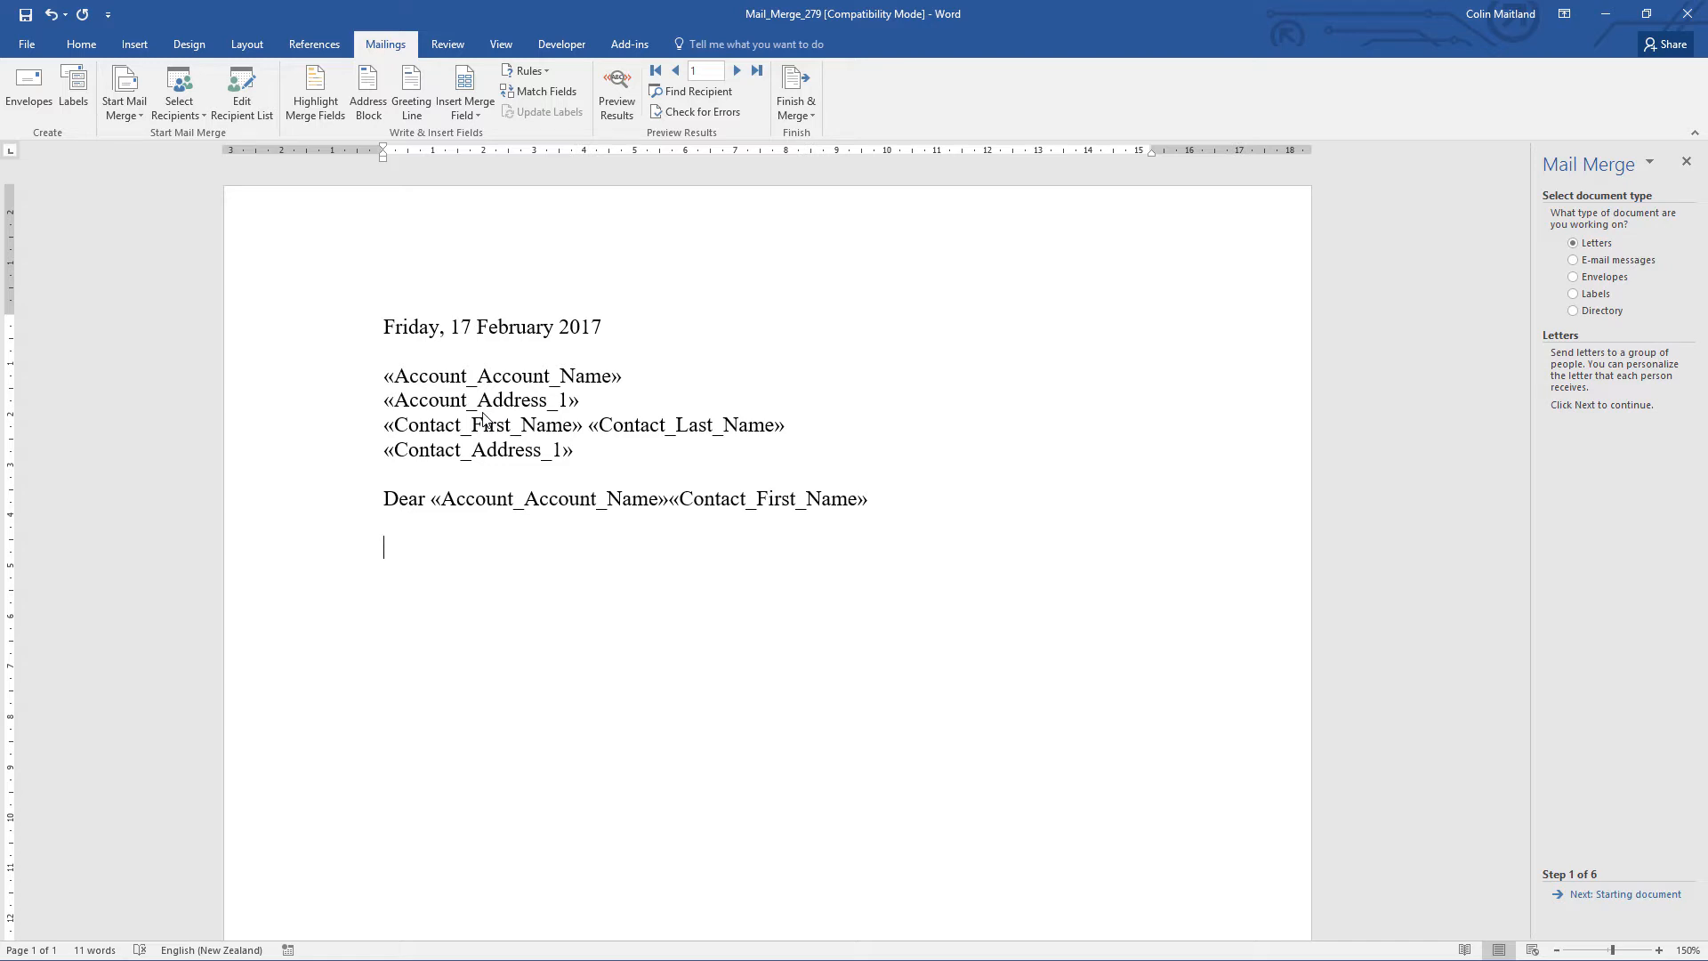
# - Begin the letter body with "Thank you for your generous donation of «Amount» on «Date»", using merge fields for the amount and date
pyautogui.write('Thank you for your gener')
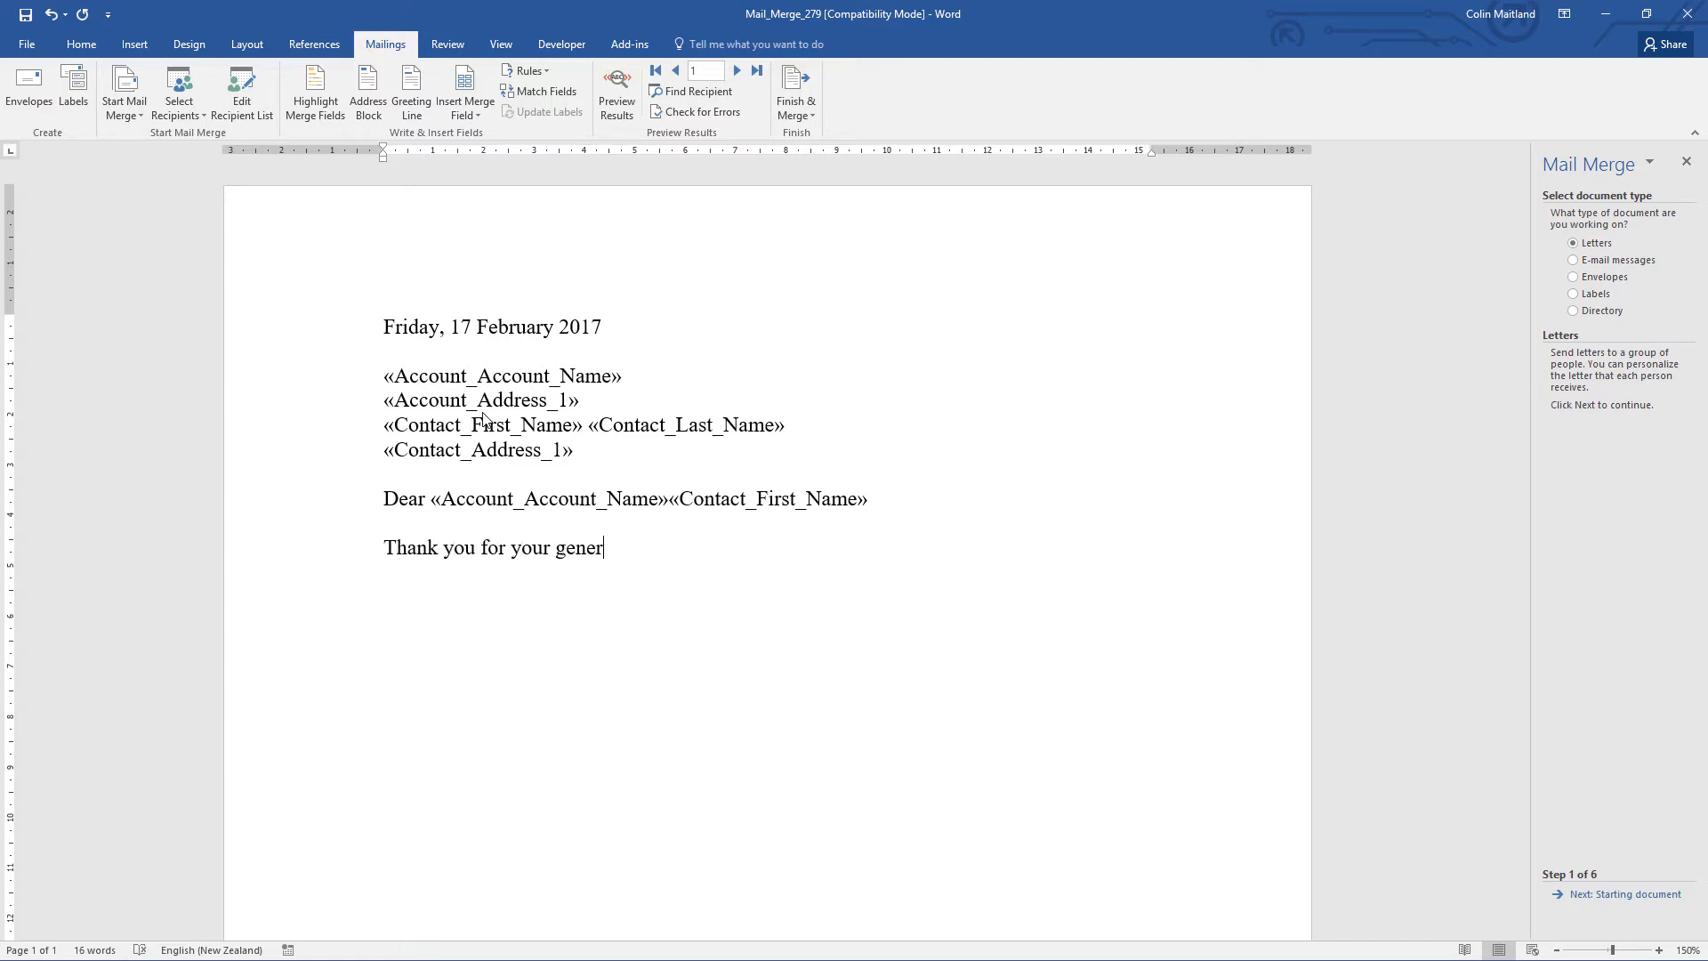
pyautogui.write('ous donation of')
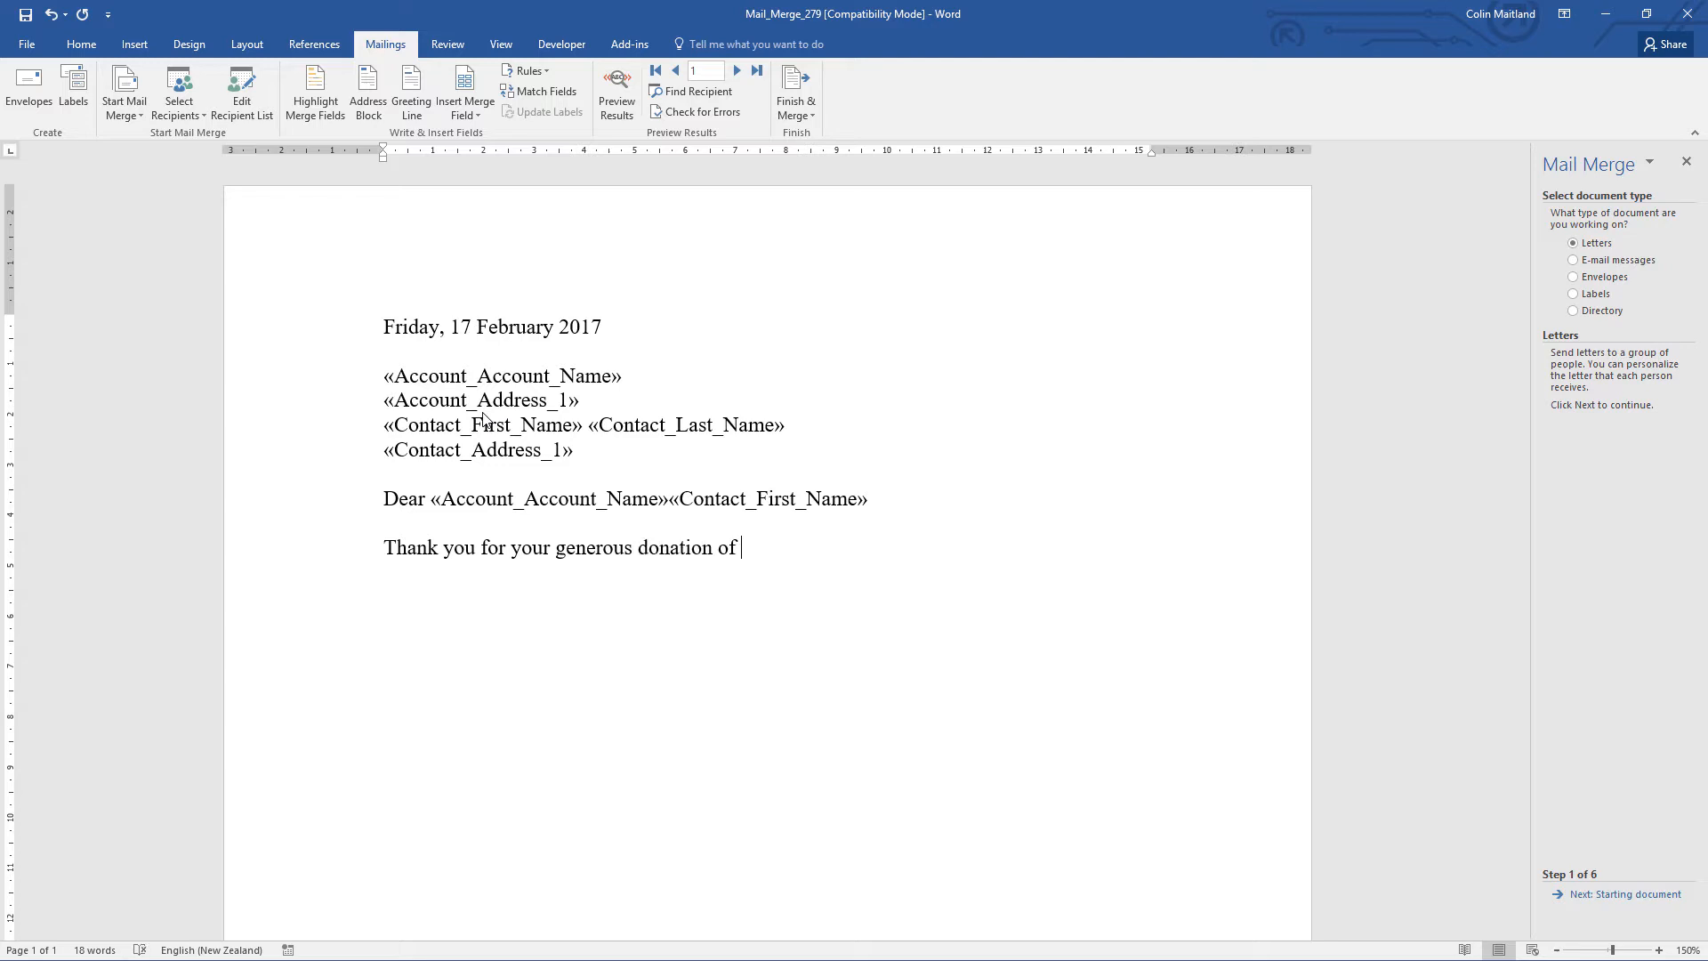
pyautogui.click(482, 114)
pyautogui.click(486, 195)
pyautogui.write('on')
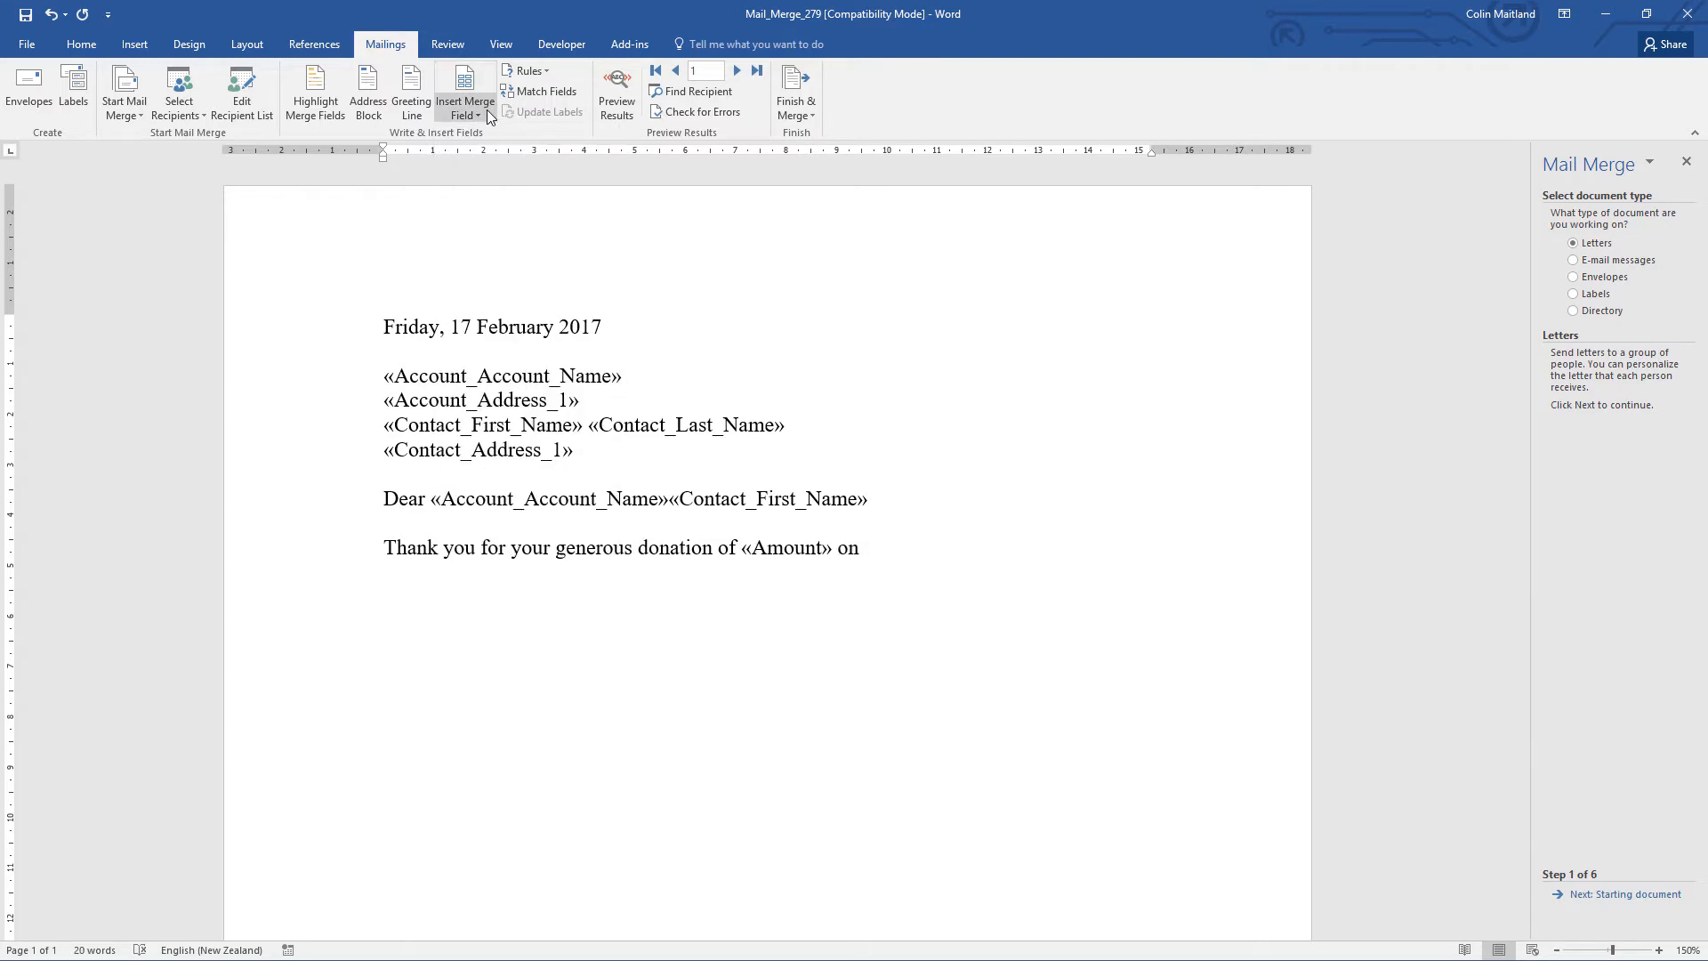
pyautogui.click(482, 112)
pyautogui.click(480, 265)
# - Complete the sentence with "for '«Fundraising_Program»' in response to our recent '«Campaign»'.", using merge fields for the program and campaign
pyautogui.write("for '")
pyautogui.click(472, 114)
pyautogui.click(495, 282)
pyautogui.write("' in response to our recent '")
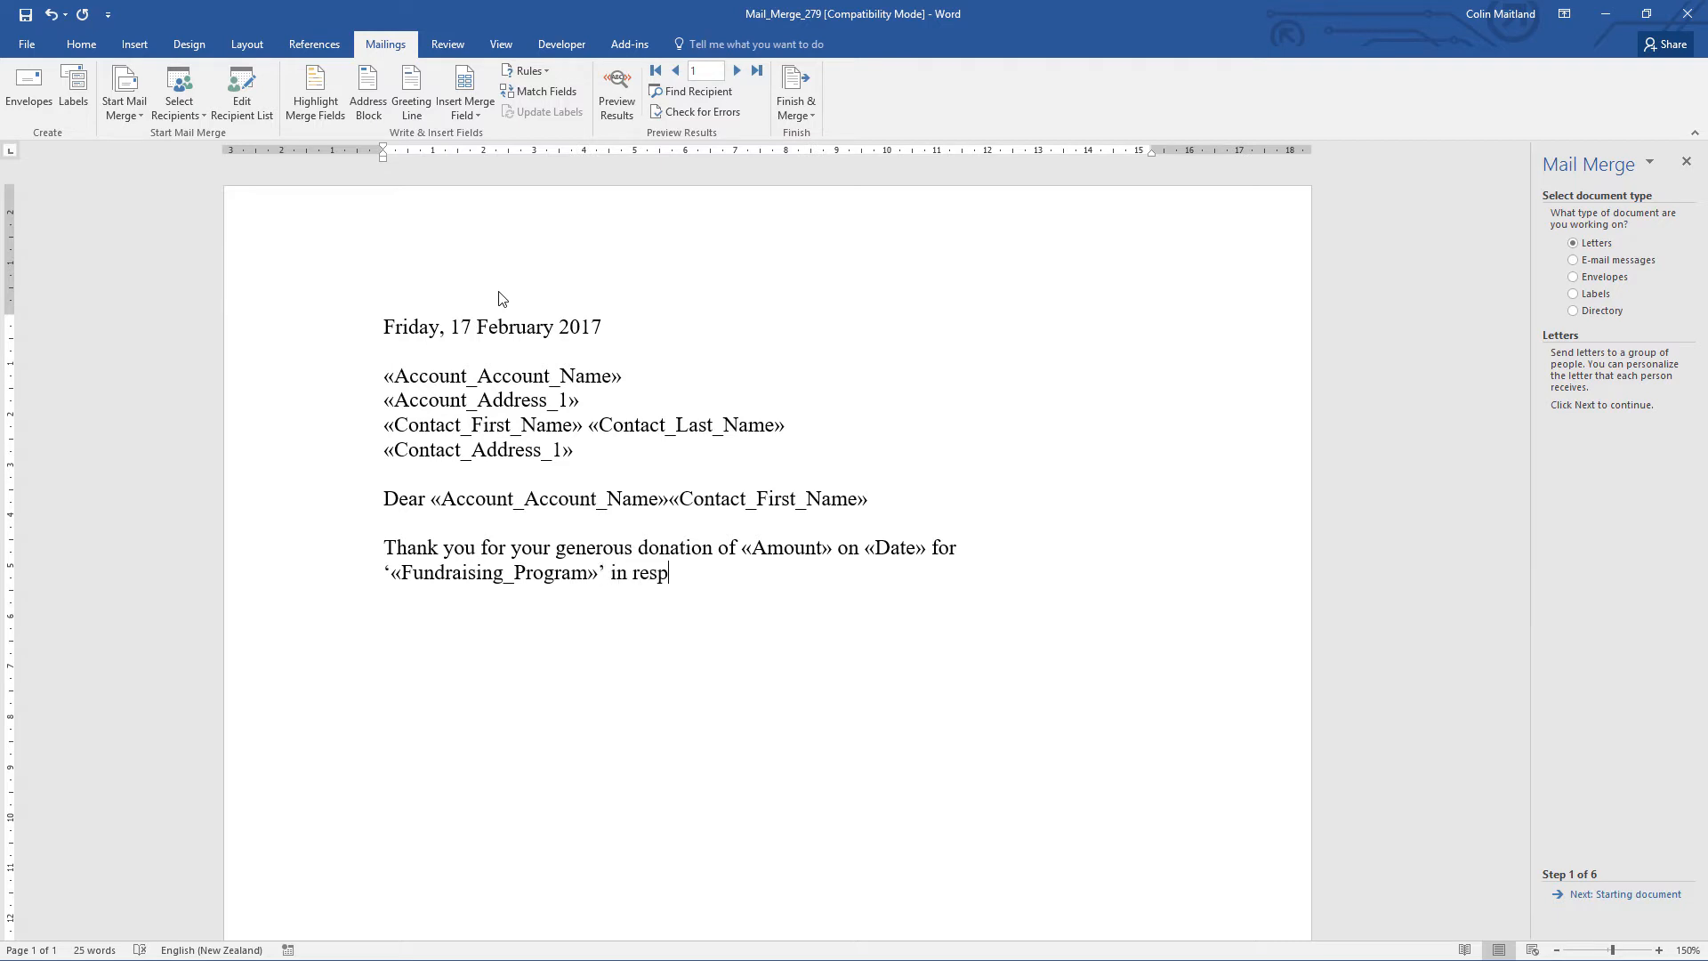
pyautogui.click(482, 111)
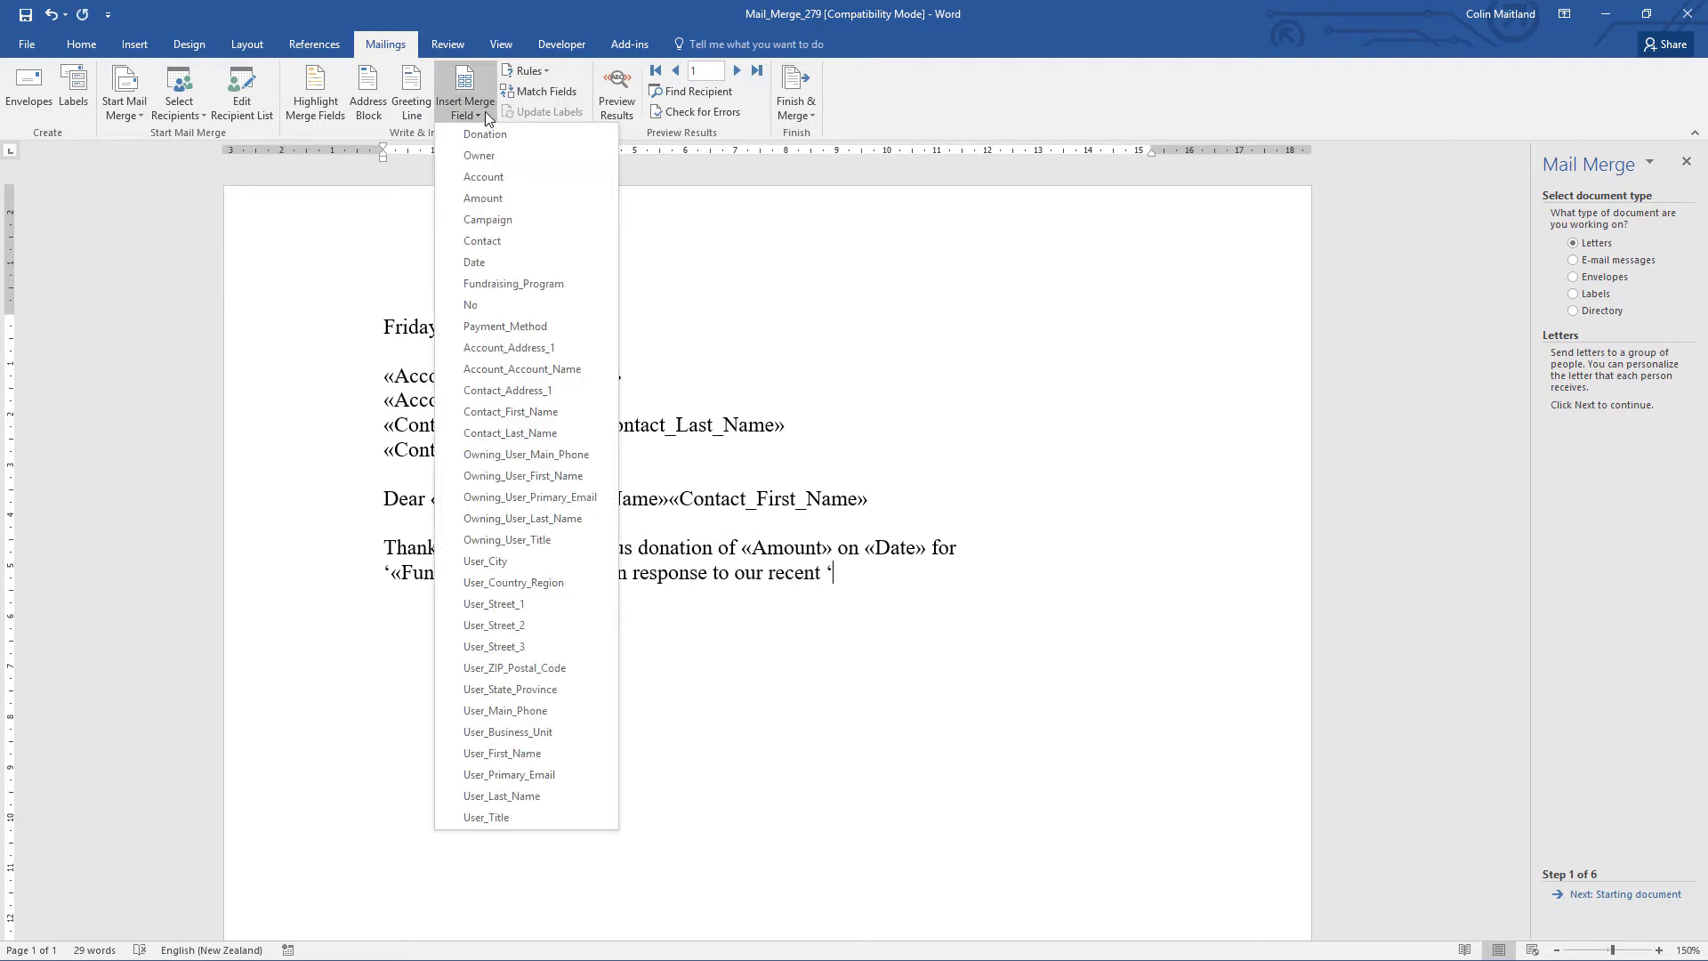
pyautogui.click(485, 229)
pyautogui.write("'")
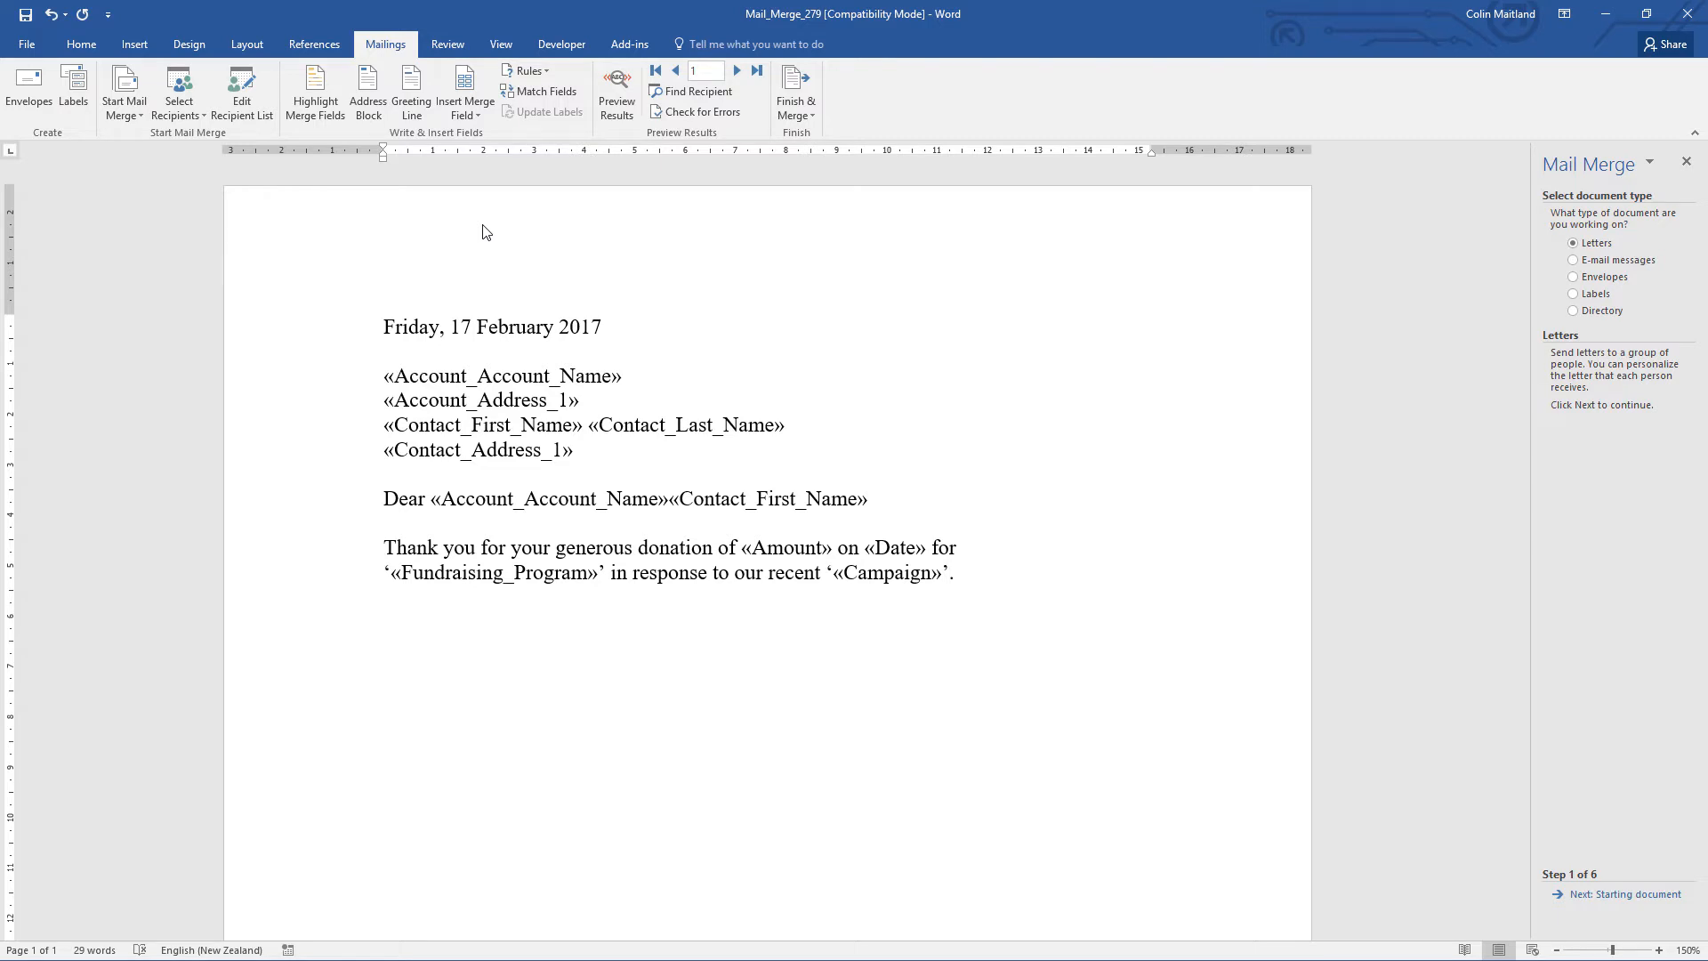
pyautogui.write('.')
# - Close the letter with "Yours sincerely", followed by User_First_Name and User_Last_Name merge fields on one line beneath it
pyautogui.press('Return')
pyautogui.press('Return')
pyautogui.write('Yours sincerely')
pyautogui.click(477, 116)
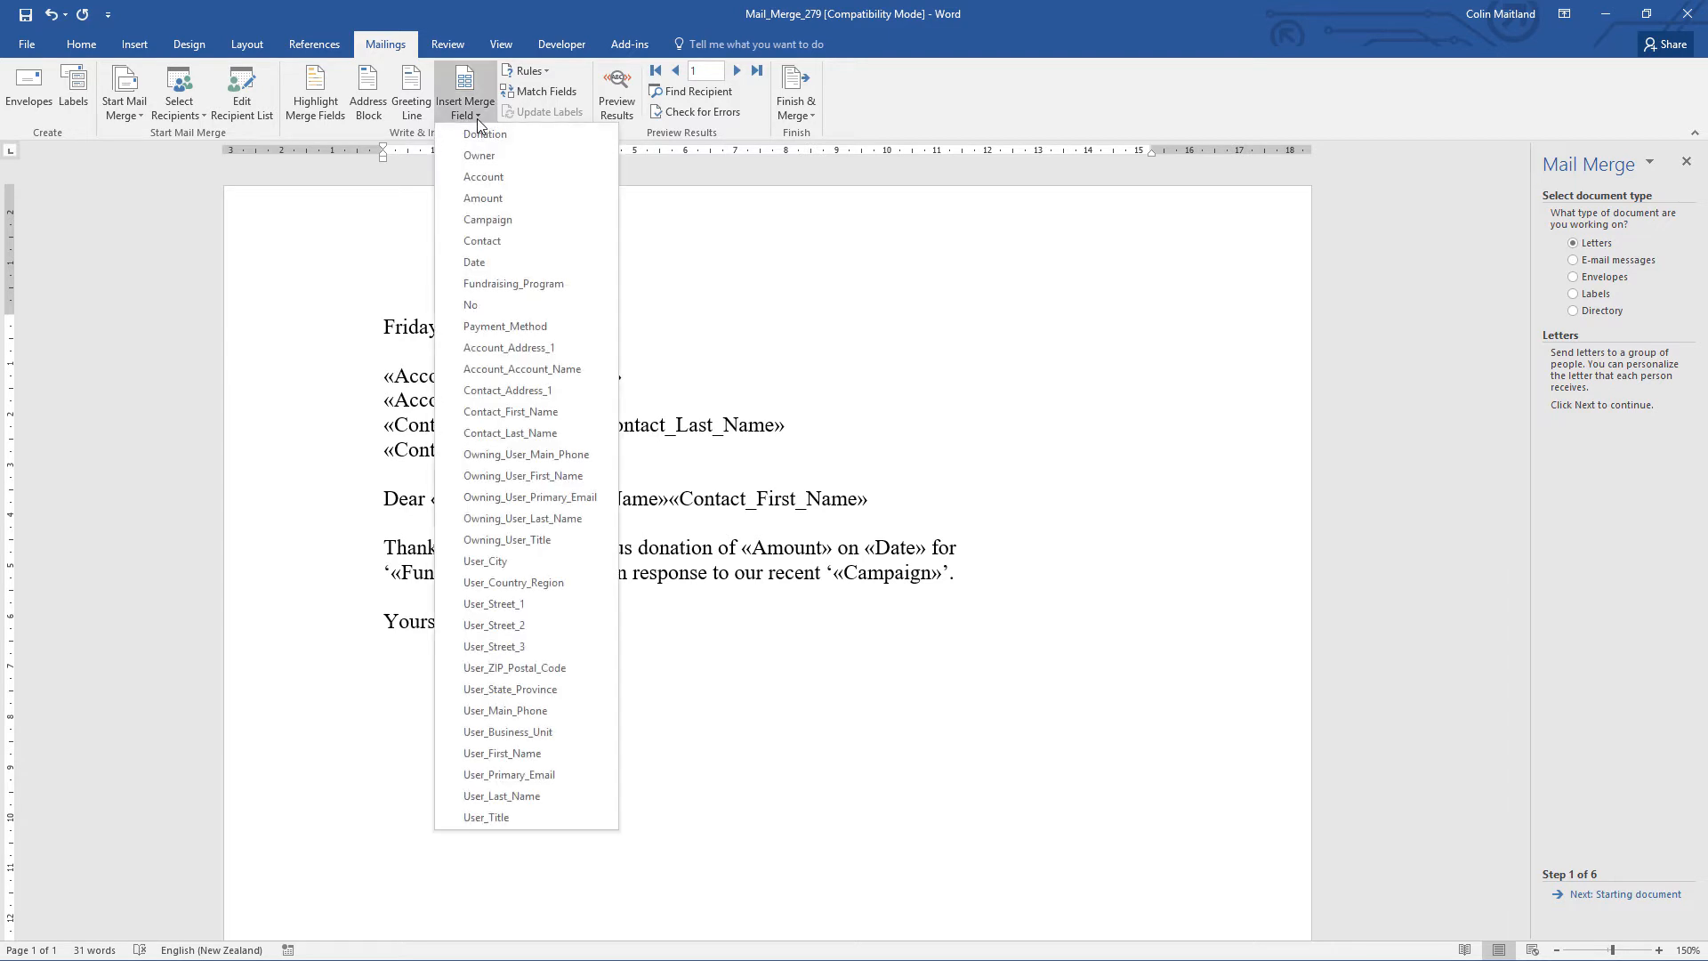
pyautogui.click(503, 748)
pyautogui.click(483, 118)
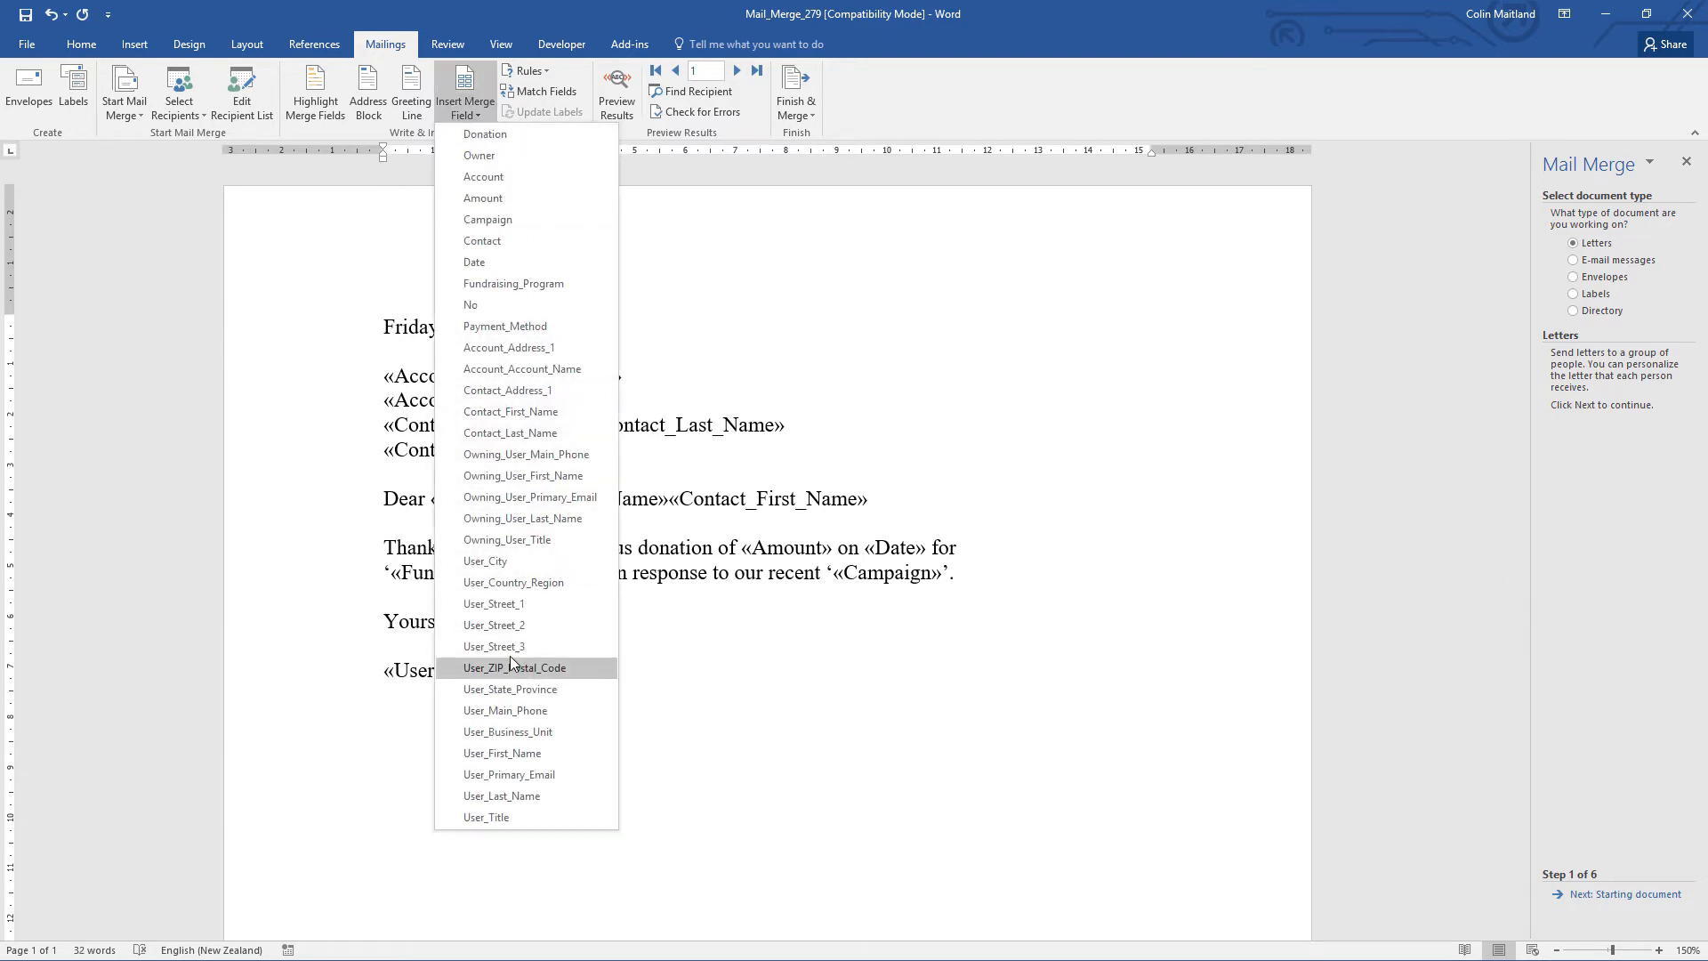
pyautogui.click(502, 791)
# - Add the User_Title, User_Main_Phone and User_Primary_Email merge fields on separate lines under the sender's name
pyautogui.press('Return')
pyautogui.click(477, 115)
pyautogui.click(486, 817)
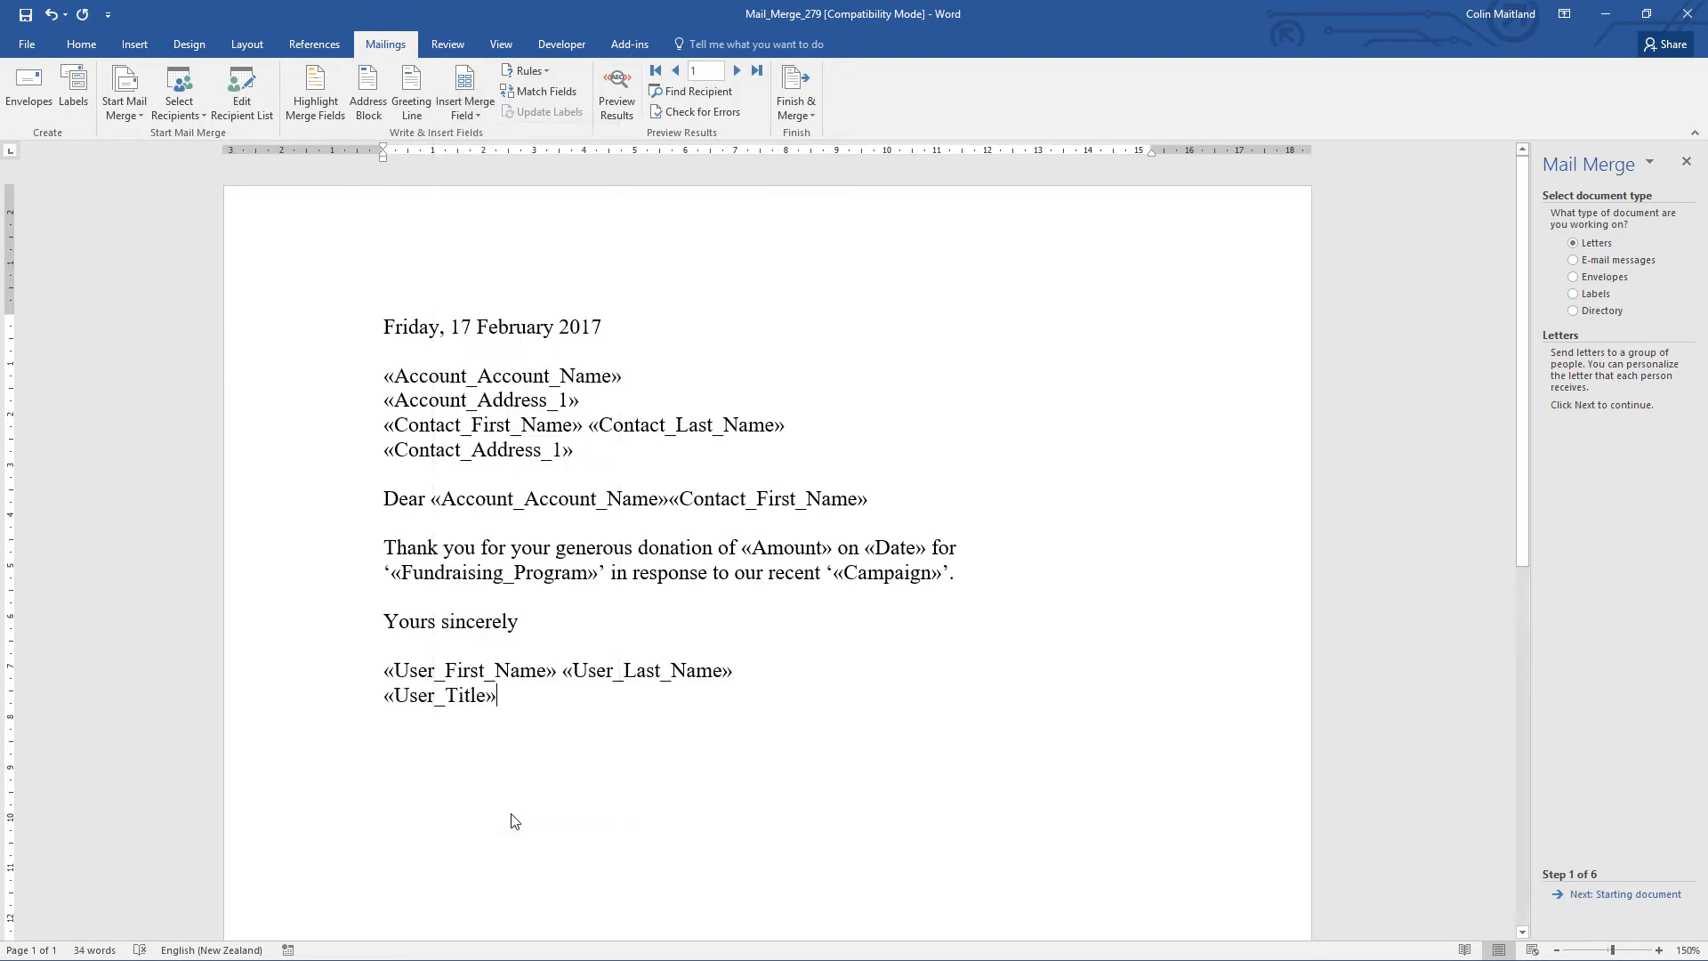
pyautogui.press('Return')
pyautogui.click(476, 116)
pyautogui.click(504, 710)
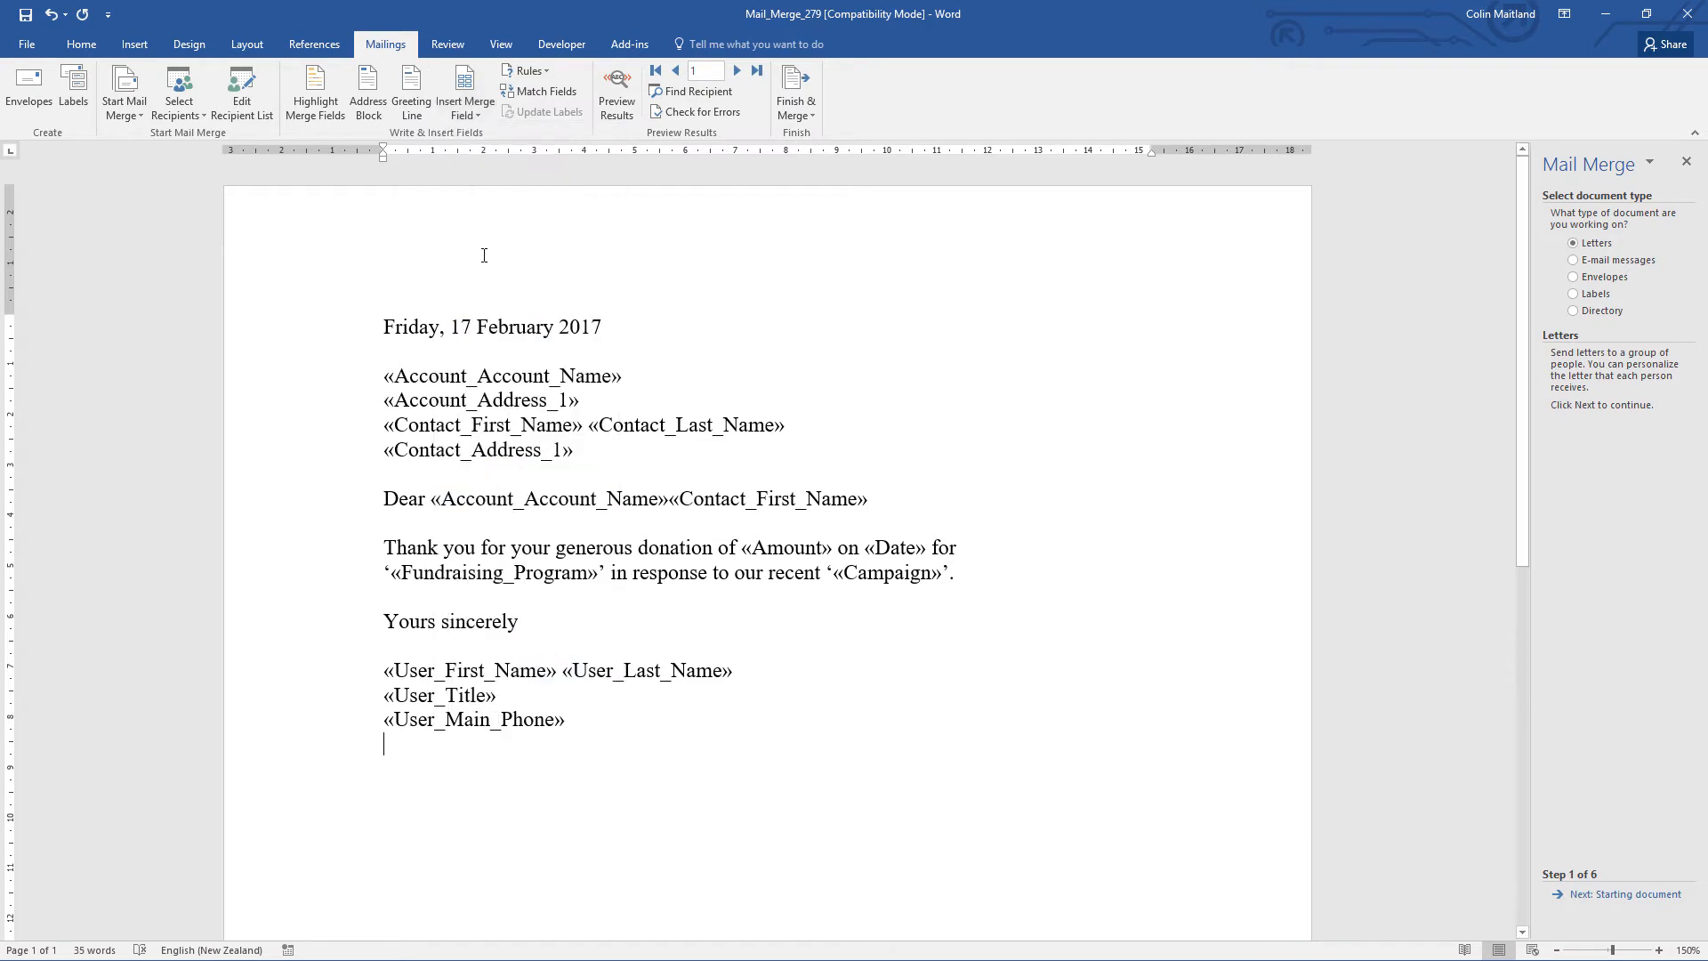
pyautogui.click(476, 116)
pyautogui.click(514, 778)
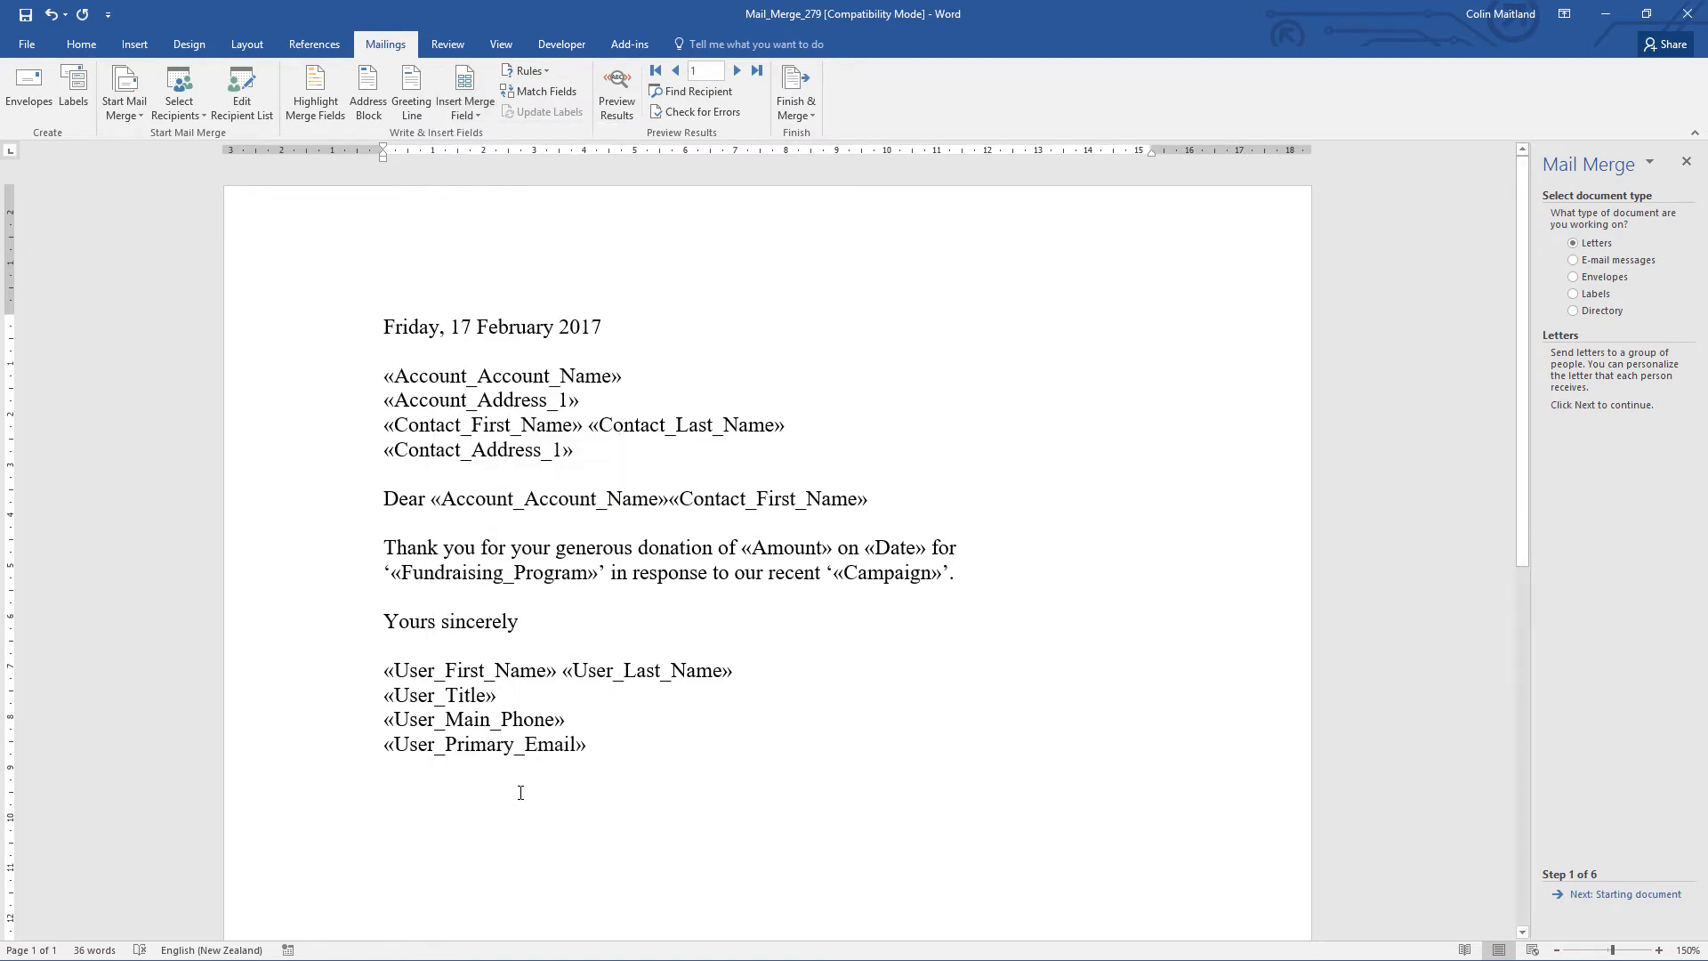
pyautogui.press('Return')
# - Copy and remove the User signature fields, and insert Owning_User_First_Name and Owning_User_Last_Name on one line in their place
pyautogui.moveTo(587, 748); pyautogui.dragTo(383, 670)
pyautogui.hotkey('ctrl', 'c')
pyautogui.press('BackSpace')
pyautogui.click(483, 110)
pyautogui.click(505, 475)
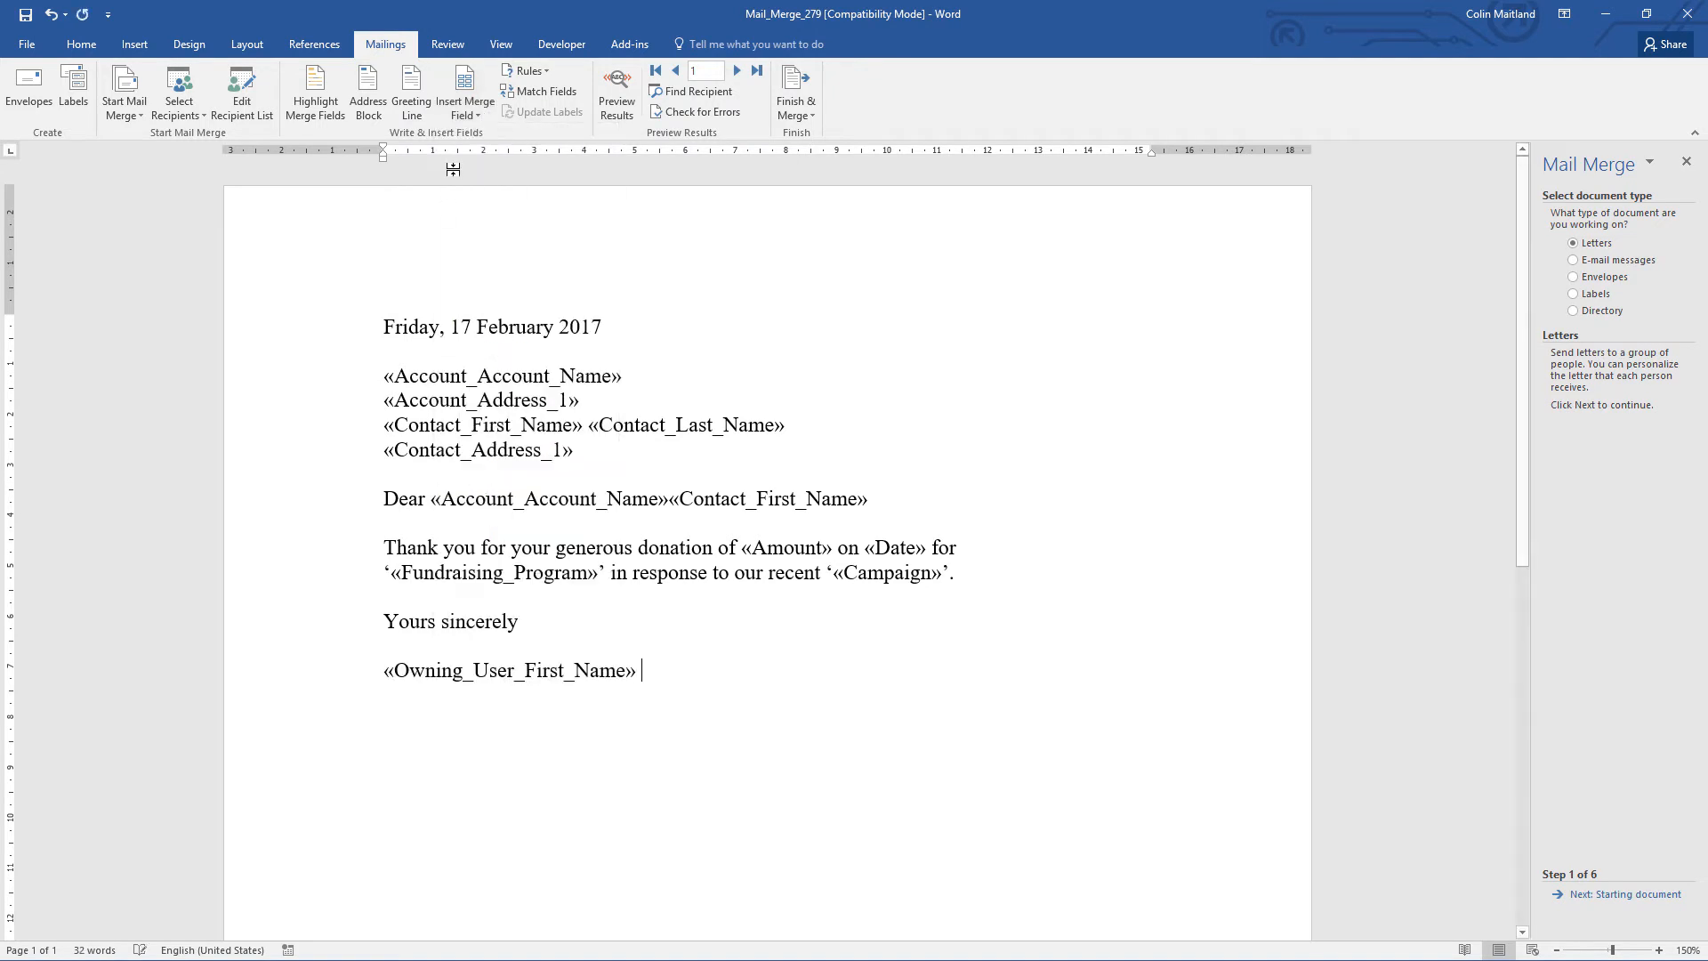
pyautogui.click(479, 113)
pyautogui.click(522, 518)
# - Add Owning_User_Title, Owning_User_Main_Phone and Owning_User_Primary_Email merge fields on separate lines under the owning user's name
pyautogui.press('Return')
pyautogui.click(478, 115)
pyautogui.click(507, 539)
pyautogui.press('Return')
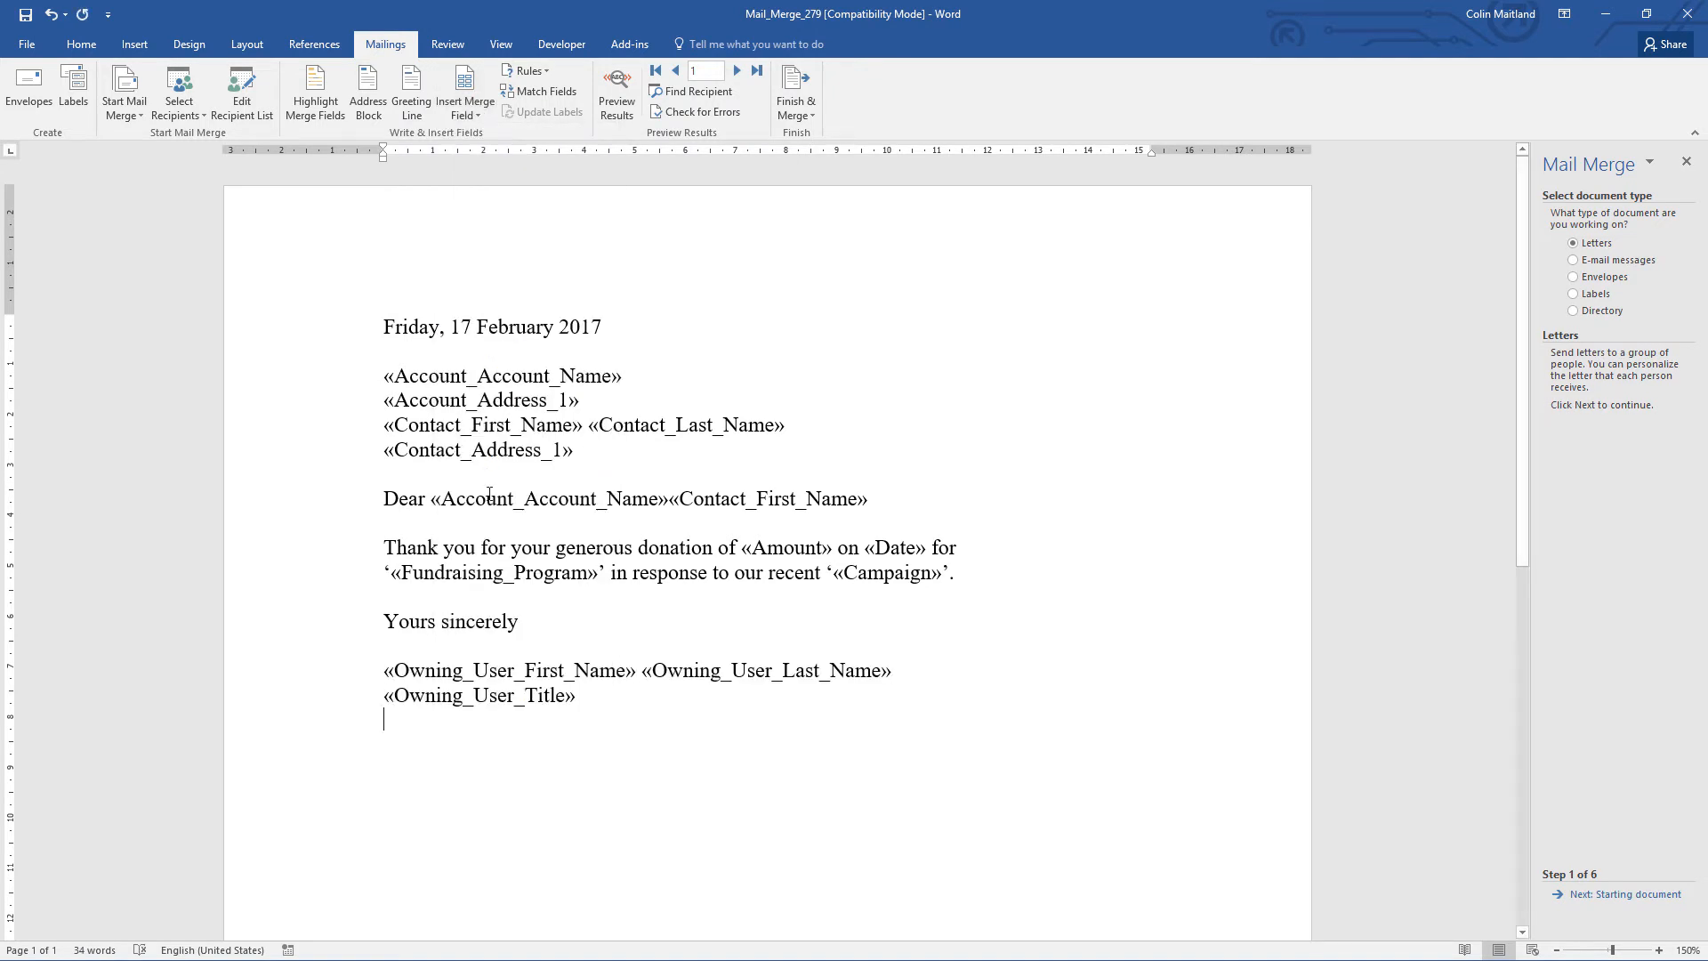
pyautogui.click(480, 115)
pyautogui.click(525, 454)
pyautogui.click(486, 115)
pyautogui.click(506, 497)
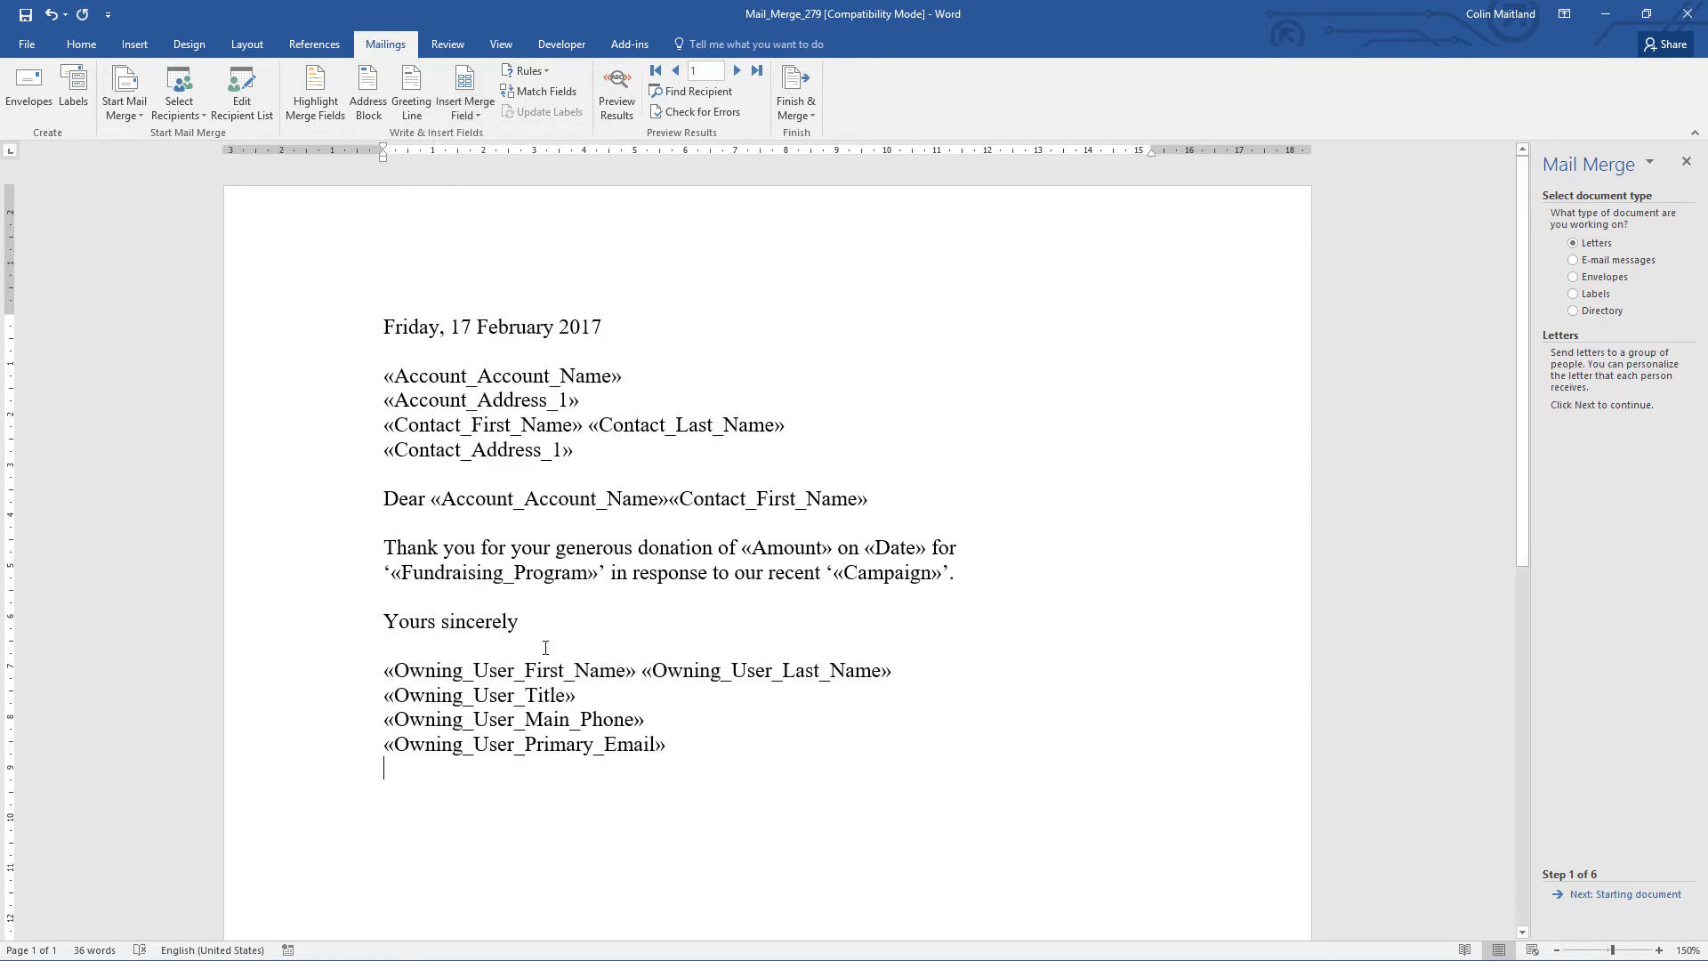
pyautogui.press('Return')
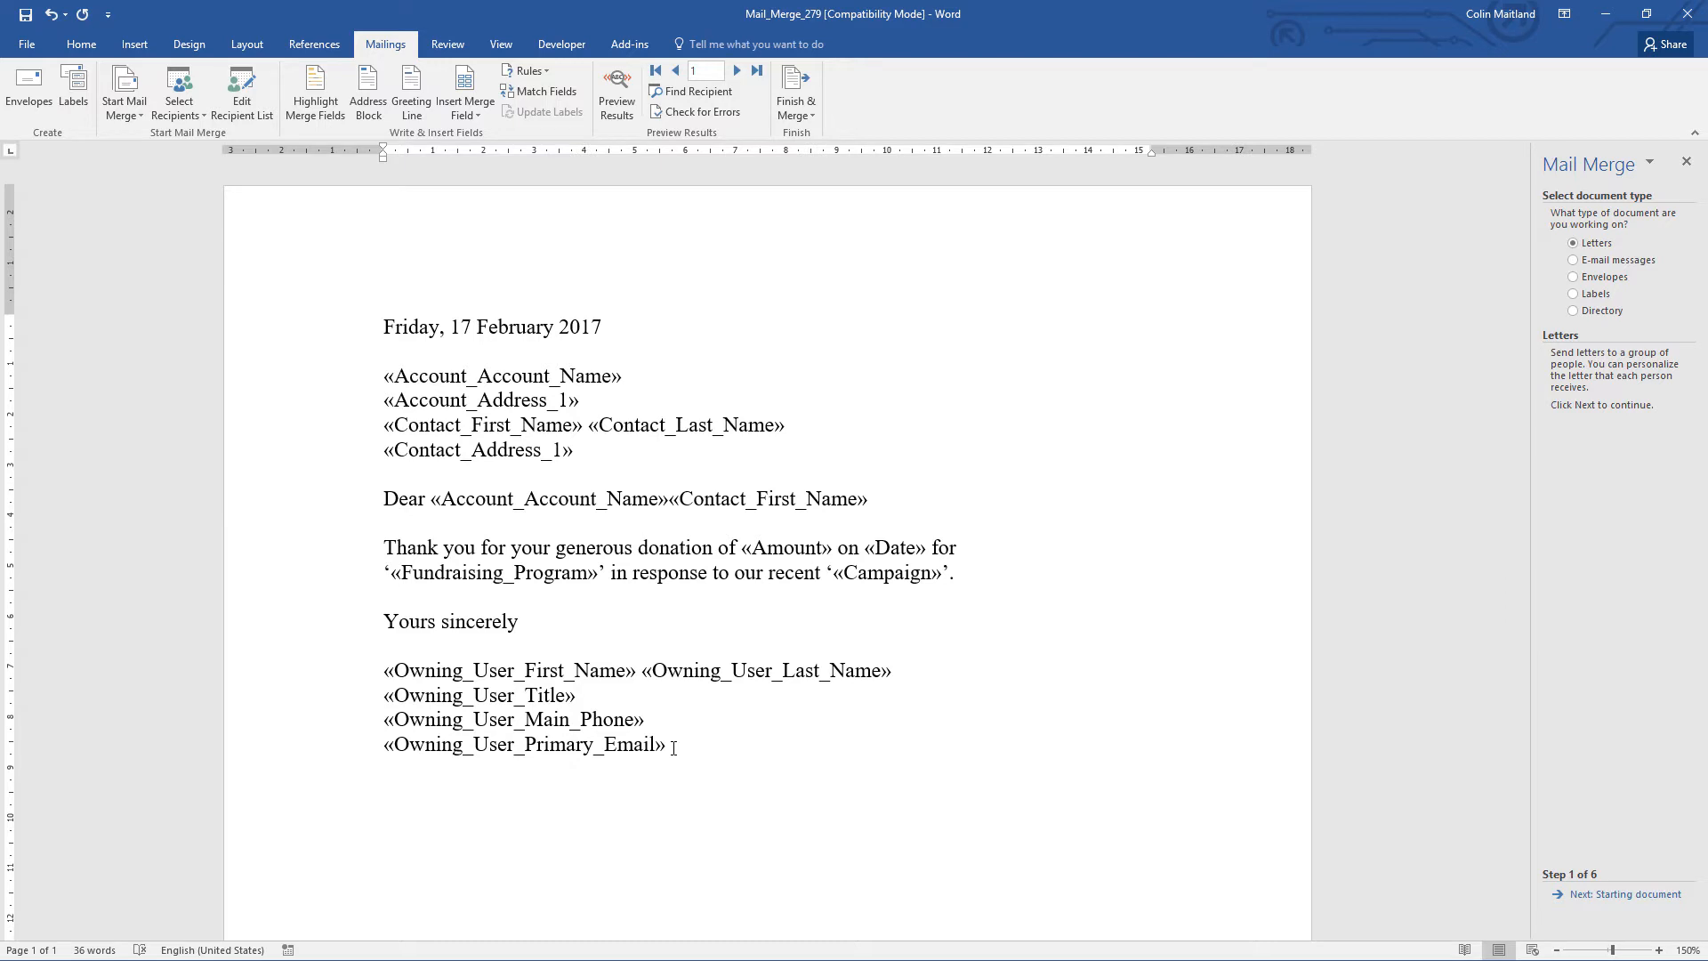
# - Replace the Owning_User signature block with the copied User signature fields
pyautogui.moveTo(673, 747)
pyautogui.mouseDown()
pyautogui.moveTo(383, 745)
pyautogui.moveTo(376, 676)
pyautogui.mouseUp()
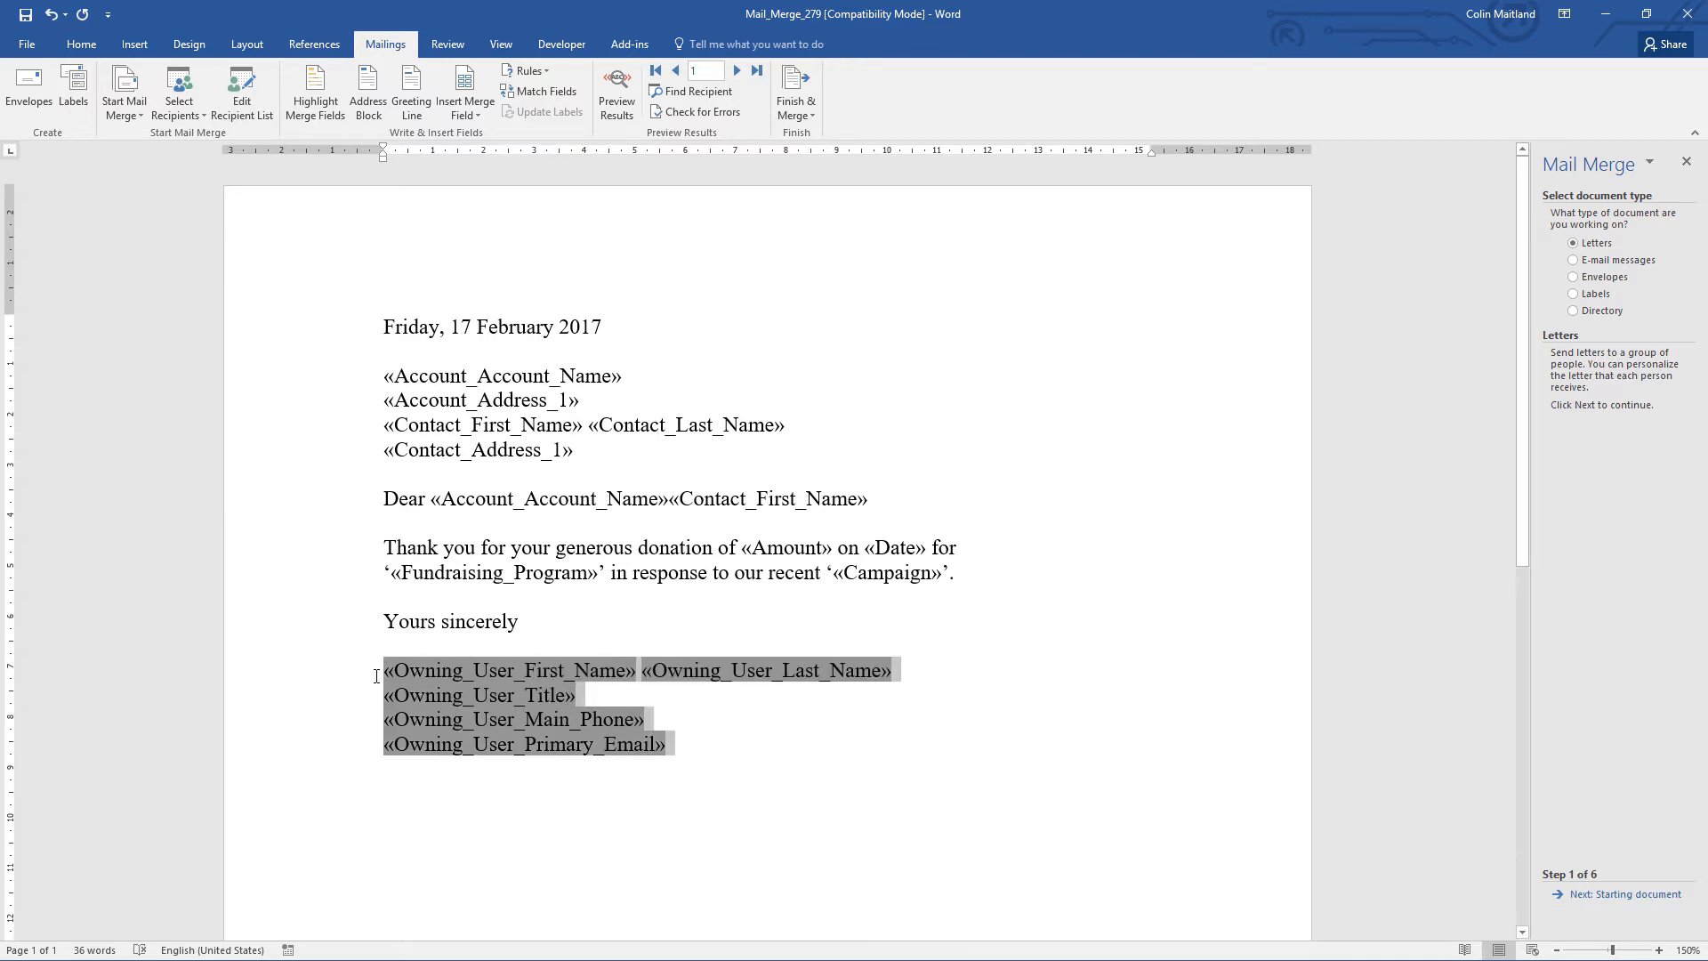
pyautogui.hotkey('ctrl', 'v')
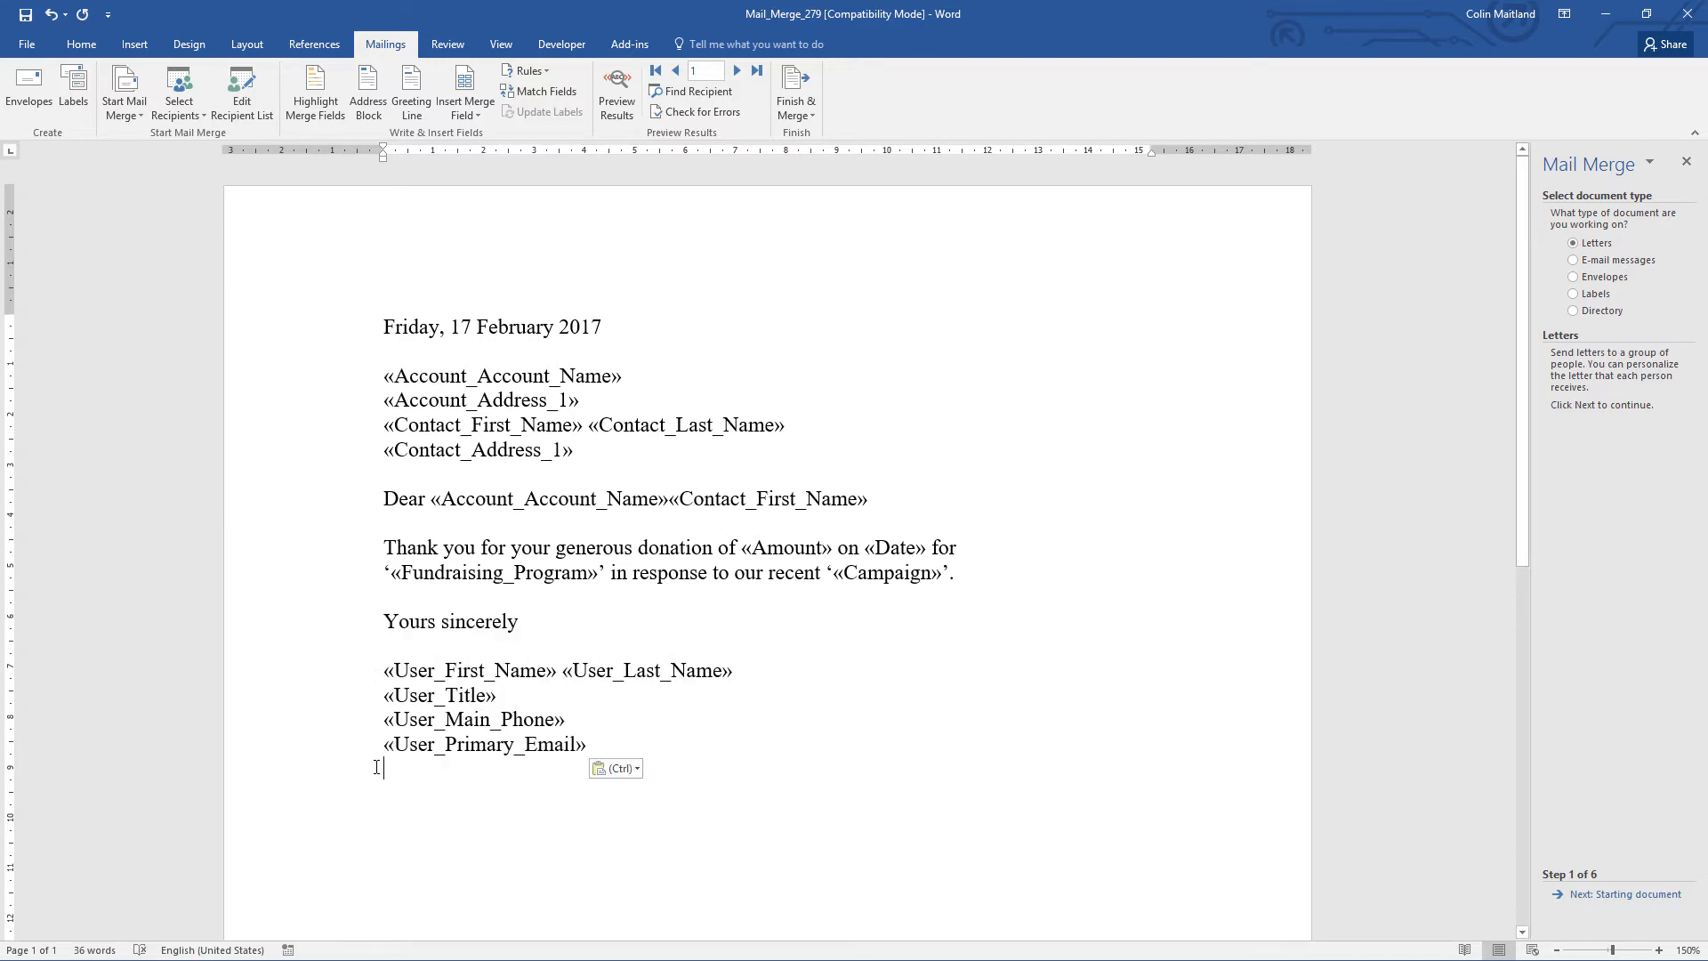
# - Make the sender's name and title merge fields and the date line bold
pyautogui.moveTo(366, 695); pyautogui.dragTo(366, 673)
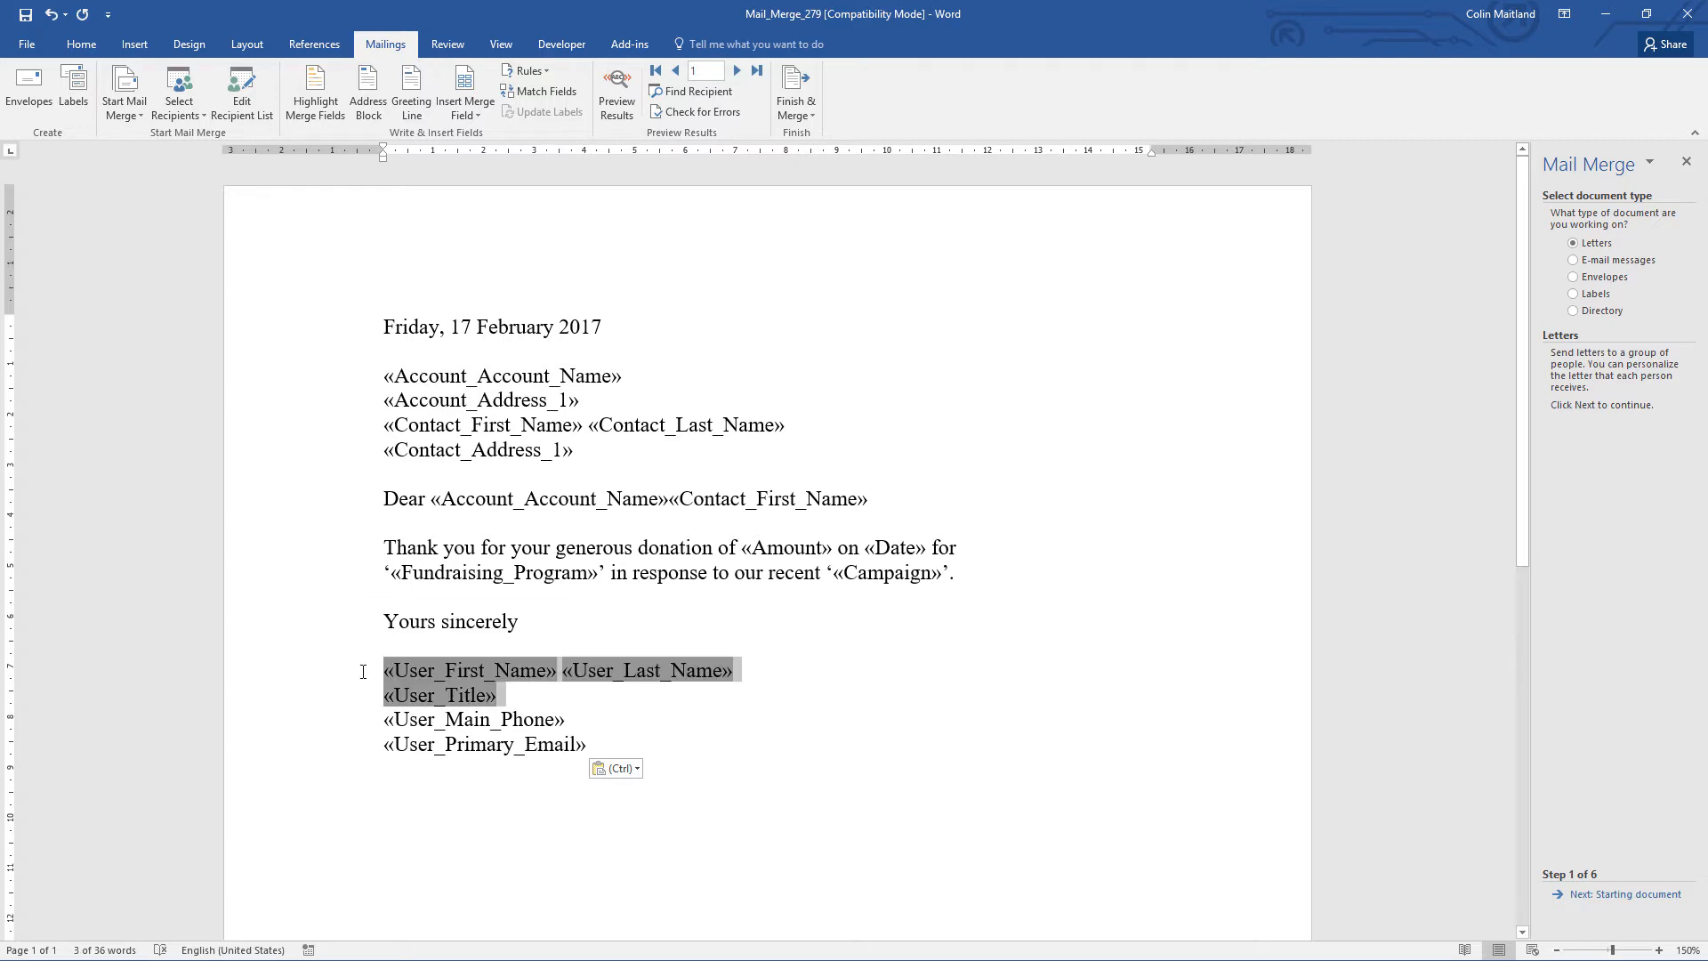
pyautogui.hotkey('ctrl', 'b')
pyautogui.moveTo(608, 326); pyautogui.dragTo(383, 328)
pyautogui.hotkey('ctrl', 'b')
# - Add an extra blank line after the date, address block, salutation, body paragraph and "Yours sincerely"
pyautogui.click(383, 351)
pyautogui.press('Return')
pyautogui.click(384, 498)
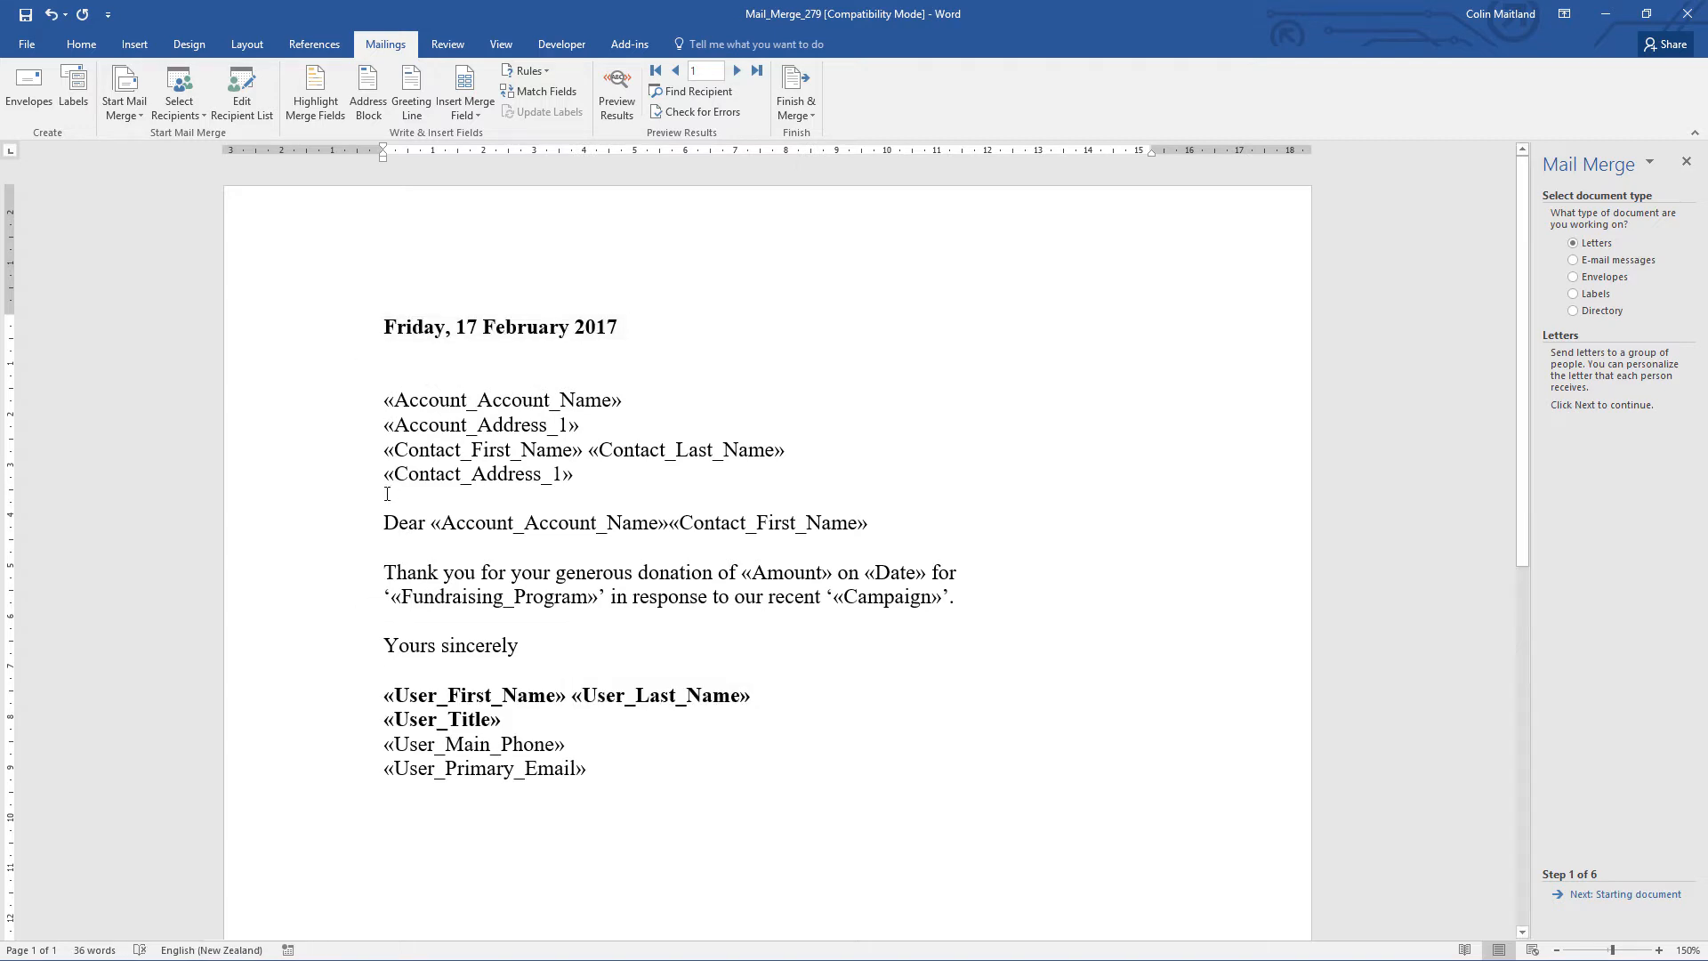
pyautogui.press('Return')
pyautogui.click(383, 570)
pyautogui.press('Return')
pyautogui.click(383, 669)
pyautogui.press('Return')
pyautogui.click(375, 745)
pyautogui.press('Return')
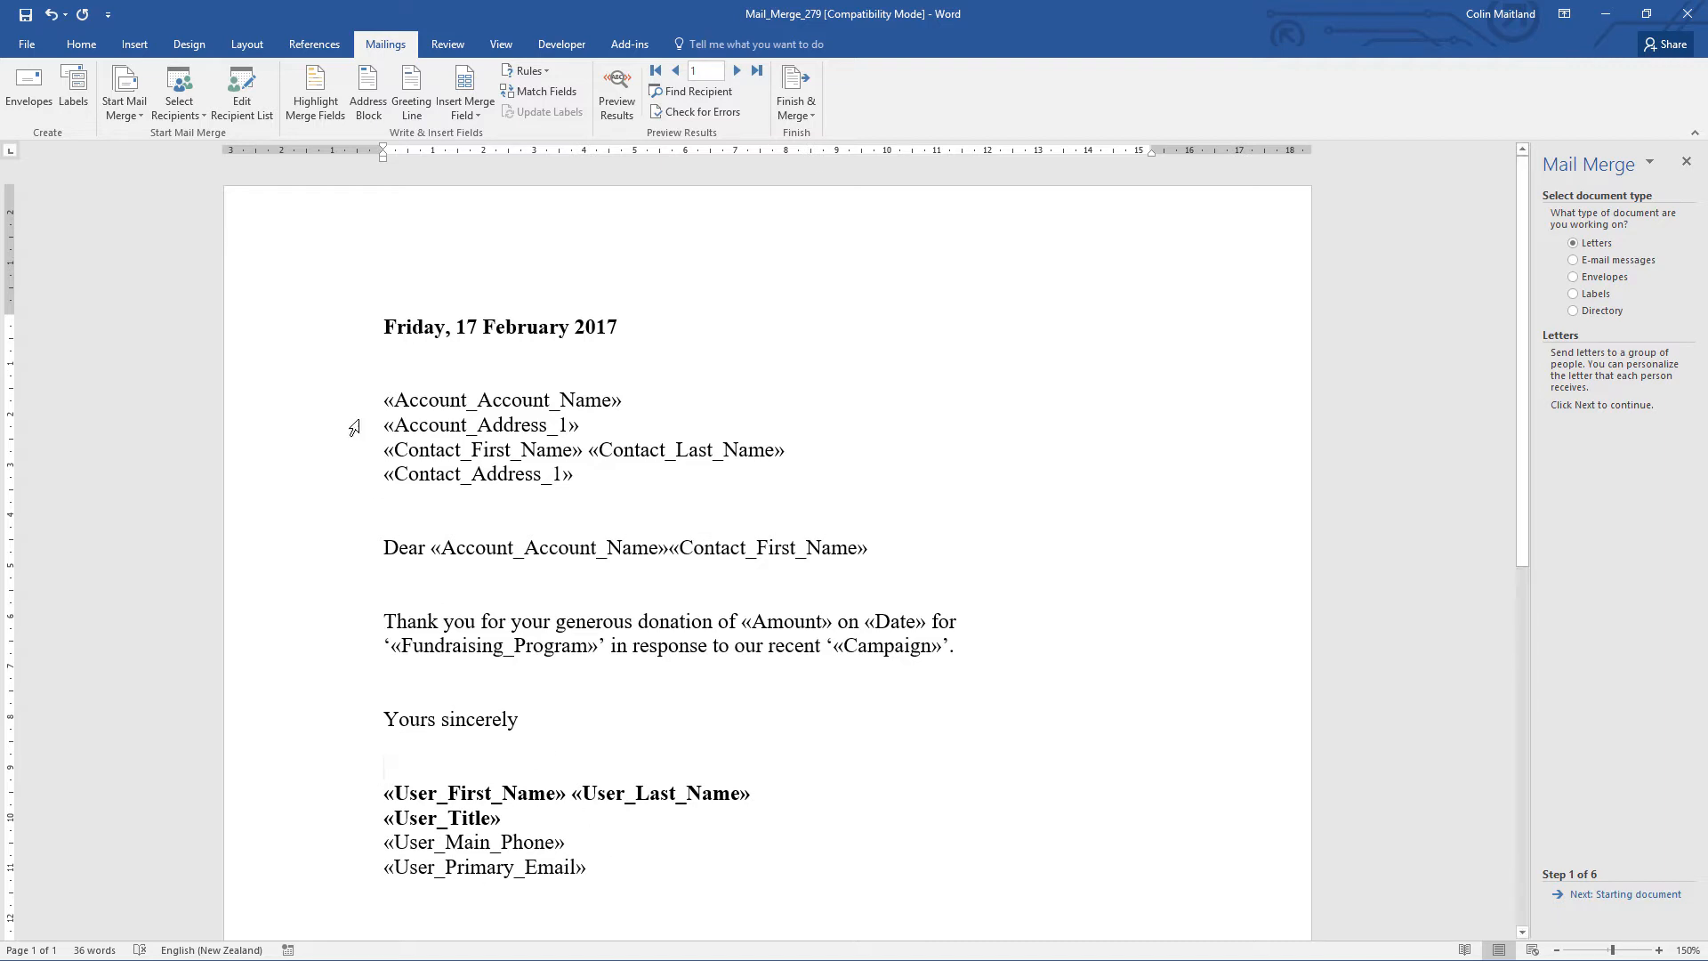
# - Check the letter with merge fields highlighted and results previewed, and turn both display options back off
pyautogui.click(316, 96)
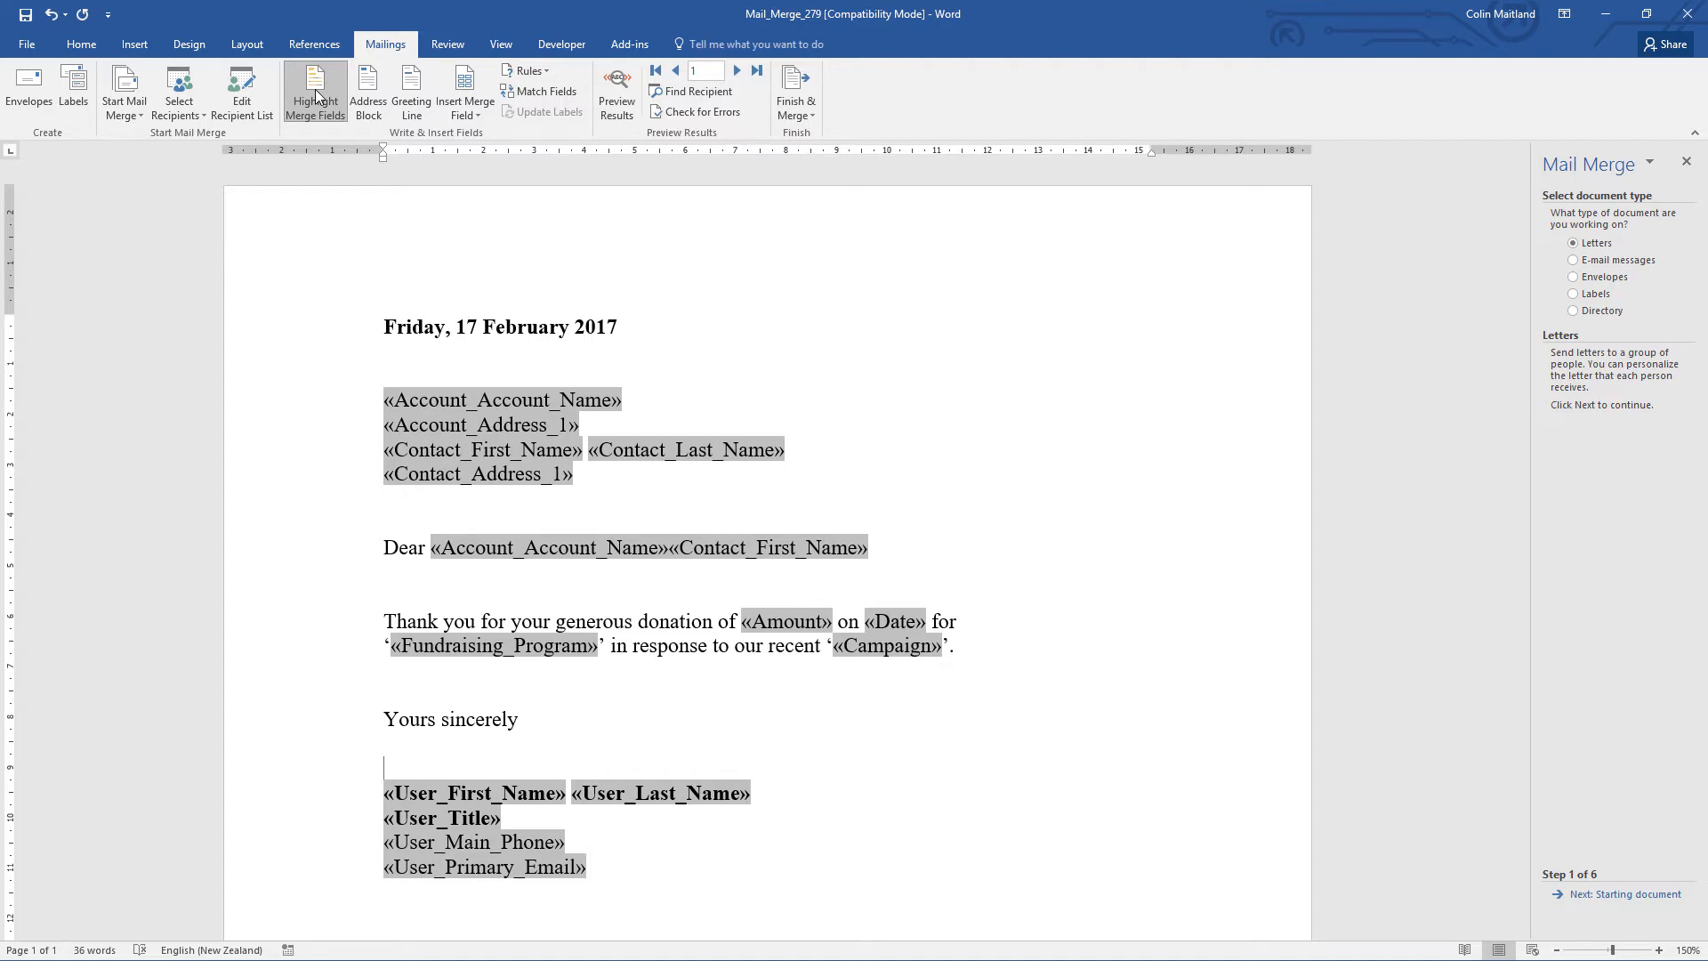
pyautogui.click(617, 100)
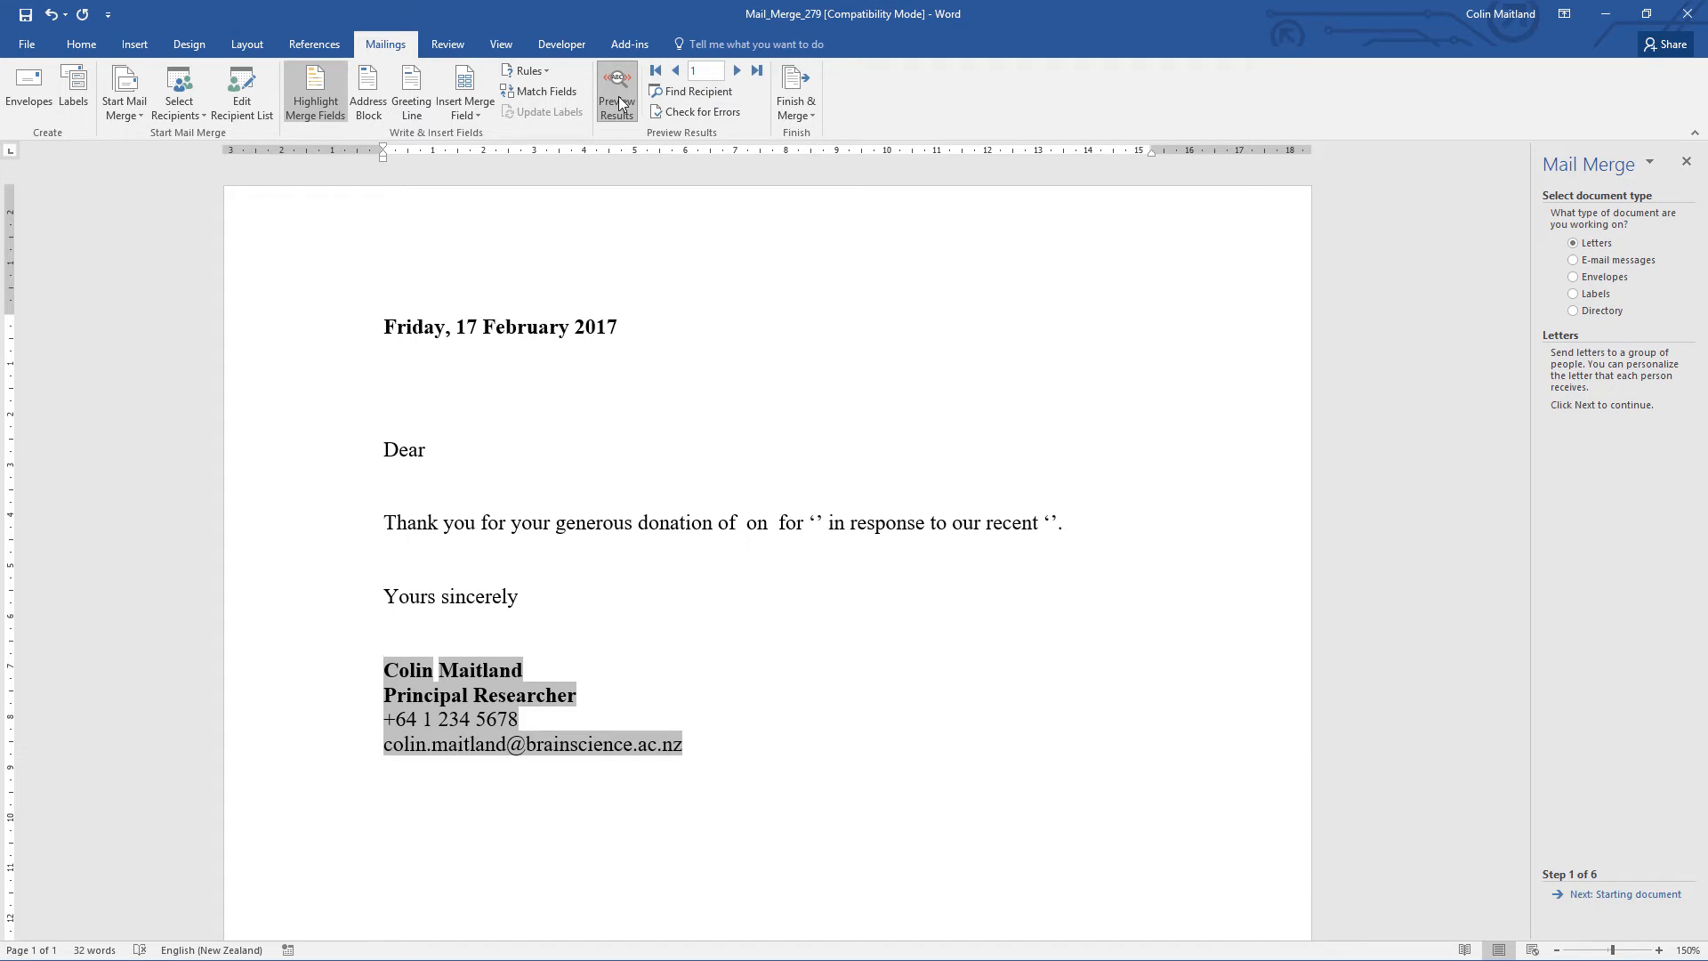
pyautogui.click(317, 100)
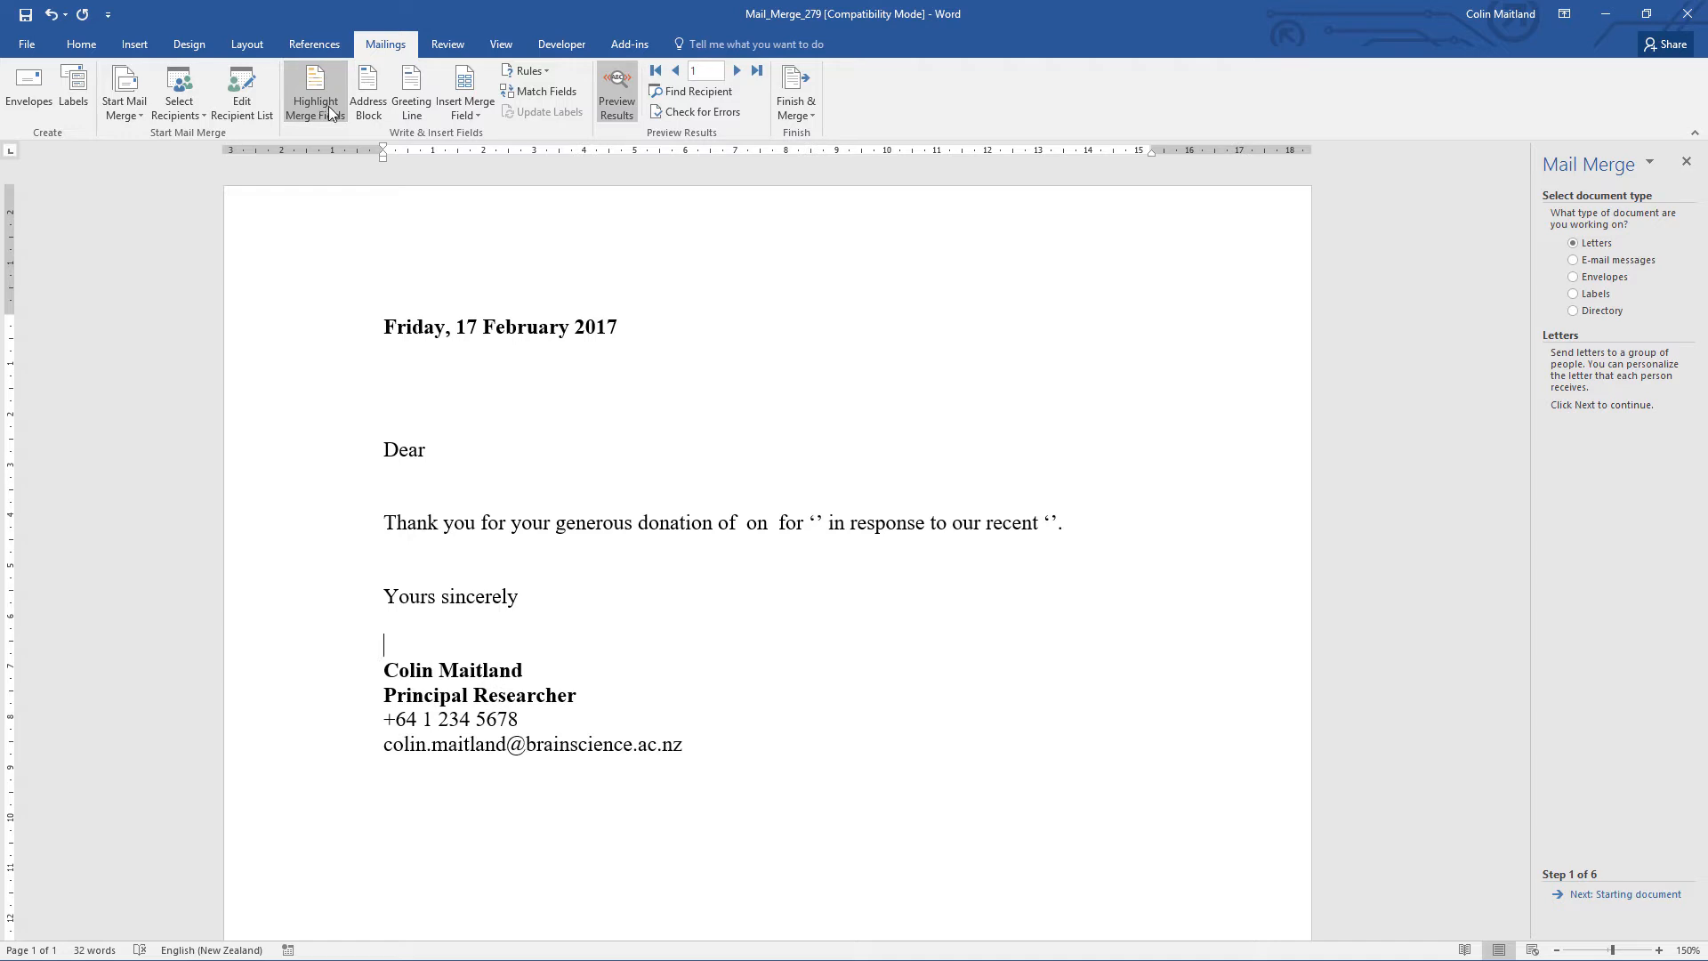
pyautogui.click(614, 99)
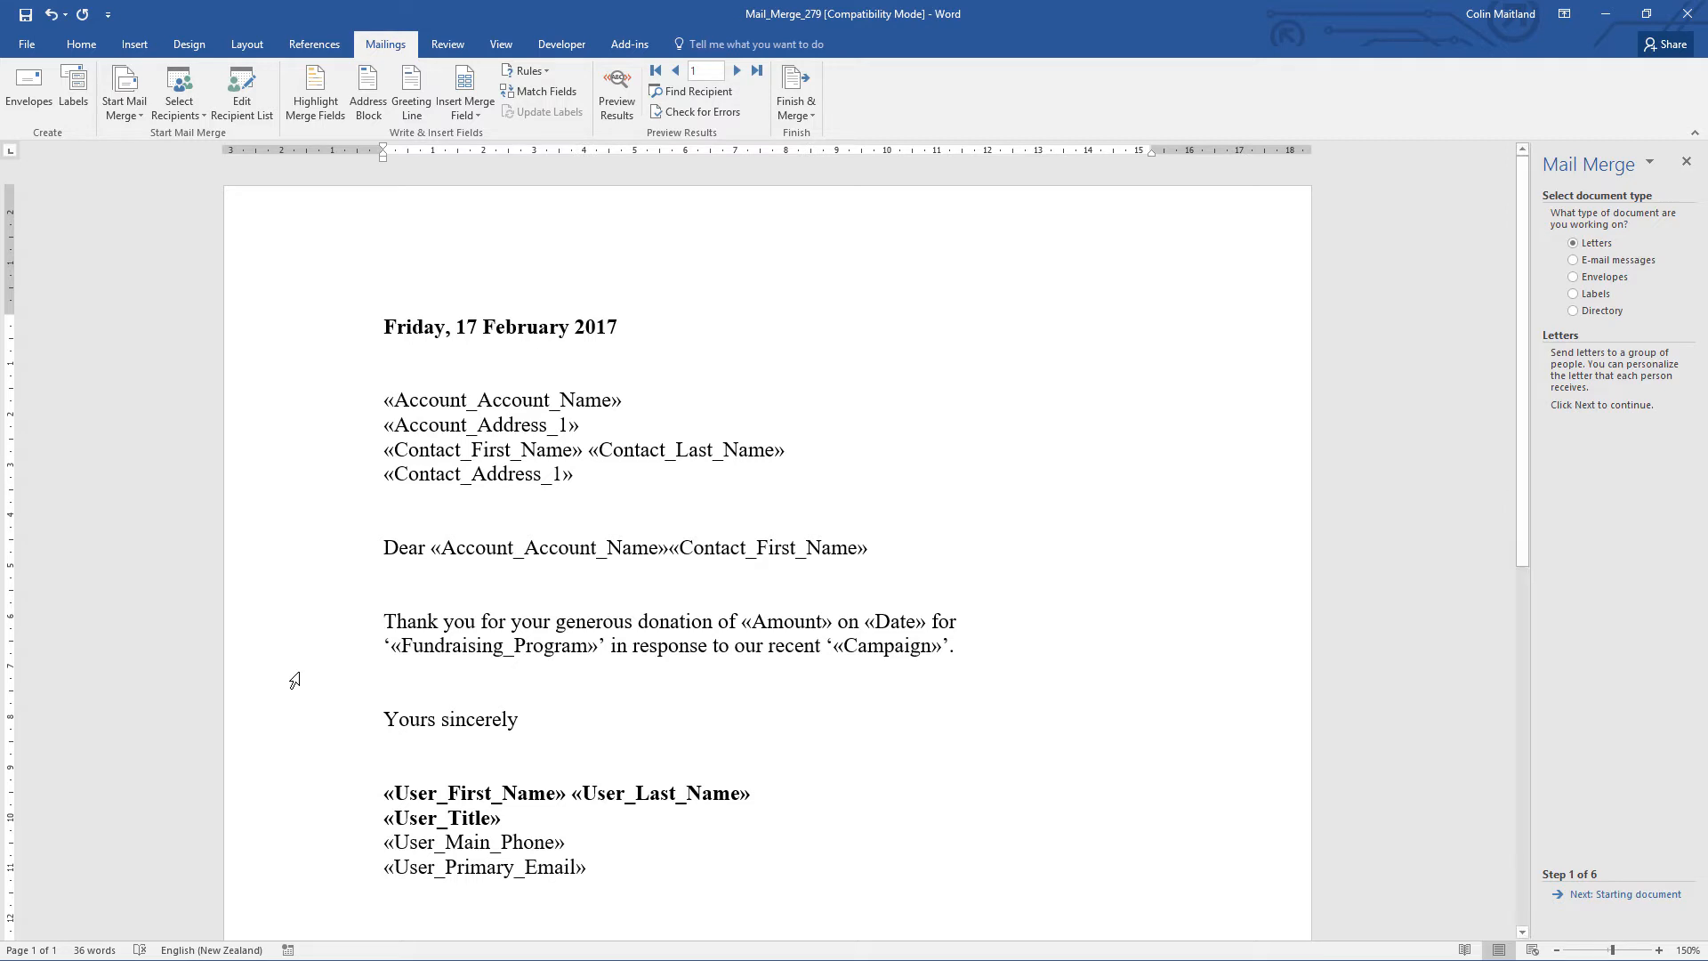
# - Save the letter as "Donation Receipt Letter" in Word 2003 XML Document format in the Documents folder, and close Word
pyautogui.click(27, 46)
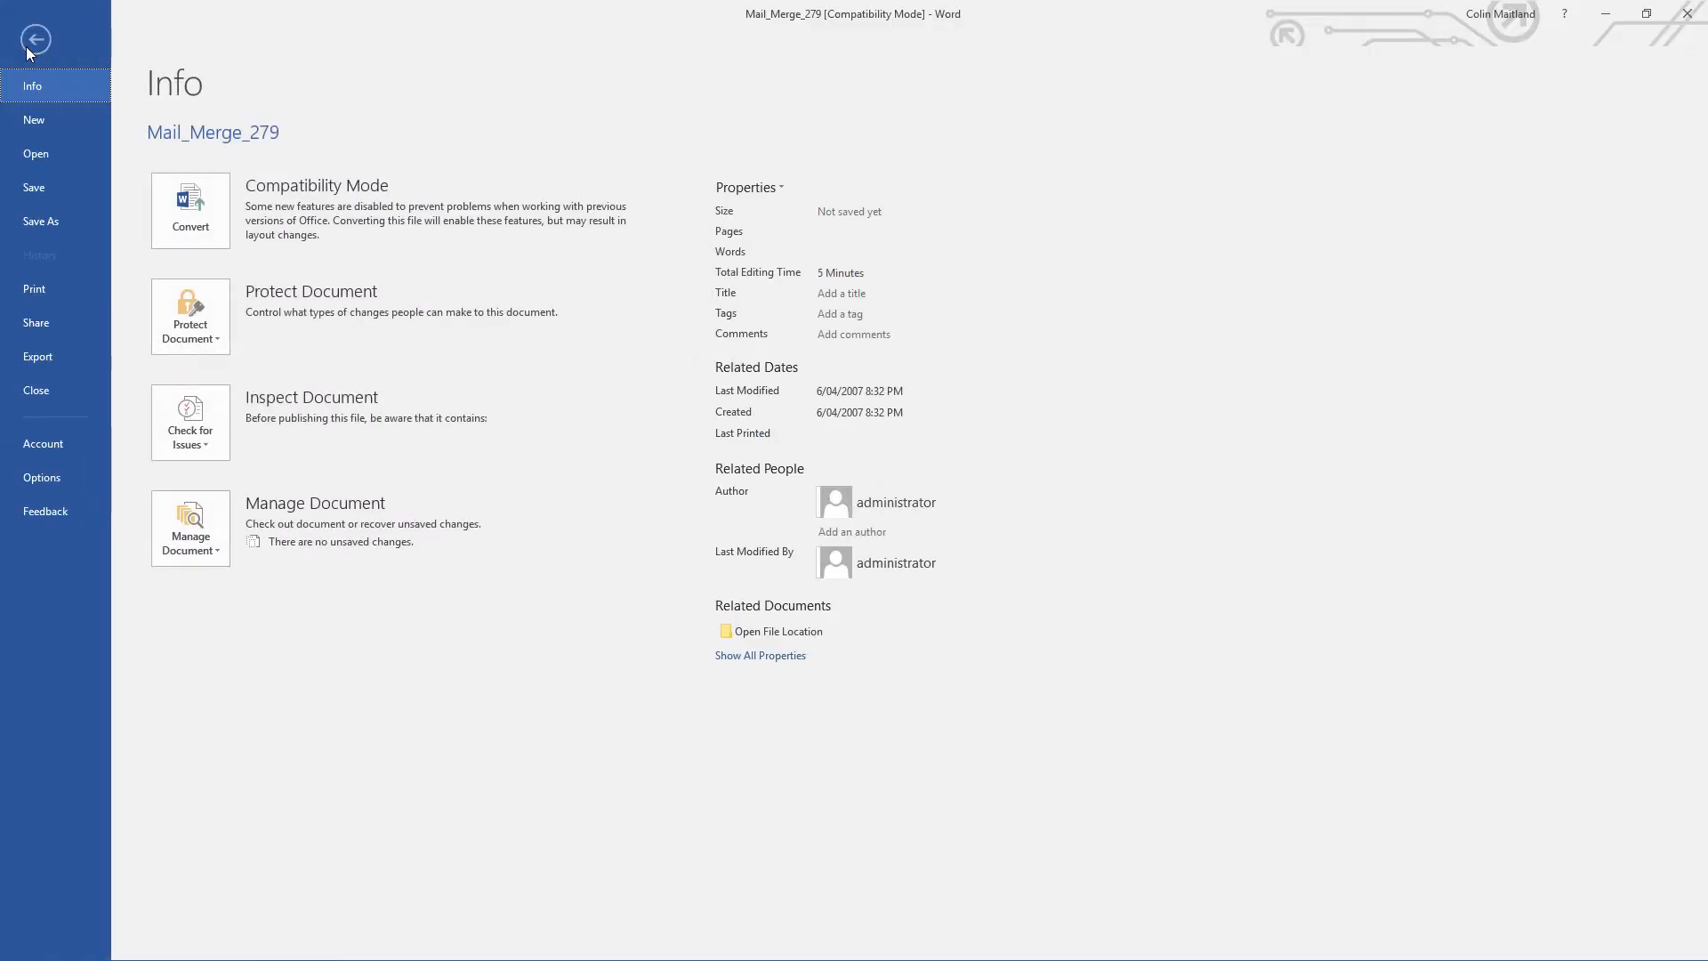
pyautogui.click(37, 223)
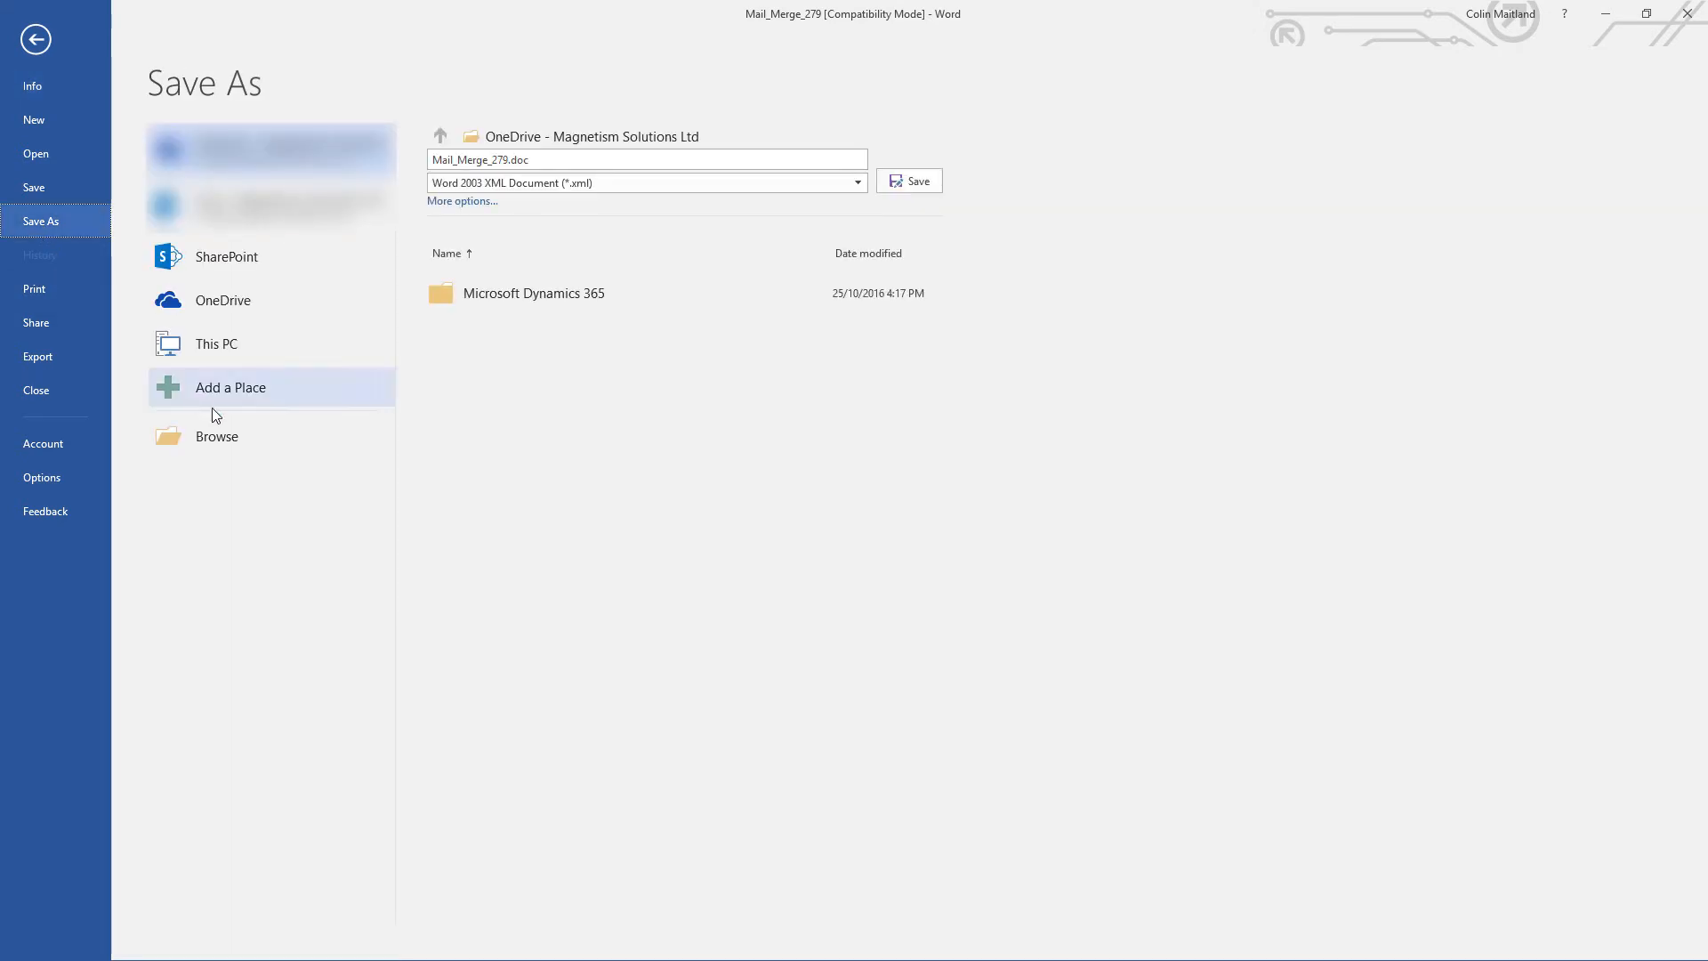
pyautogui.click(223, 445)
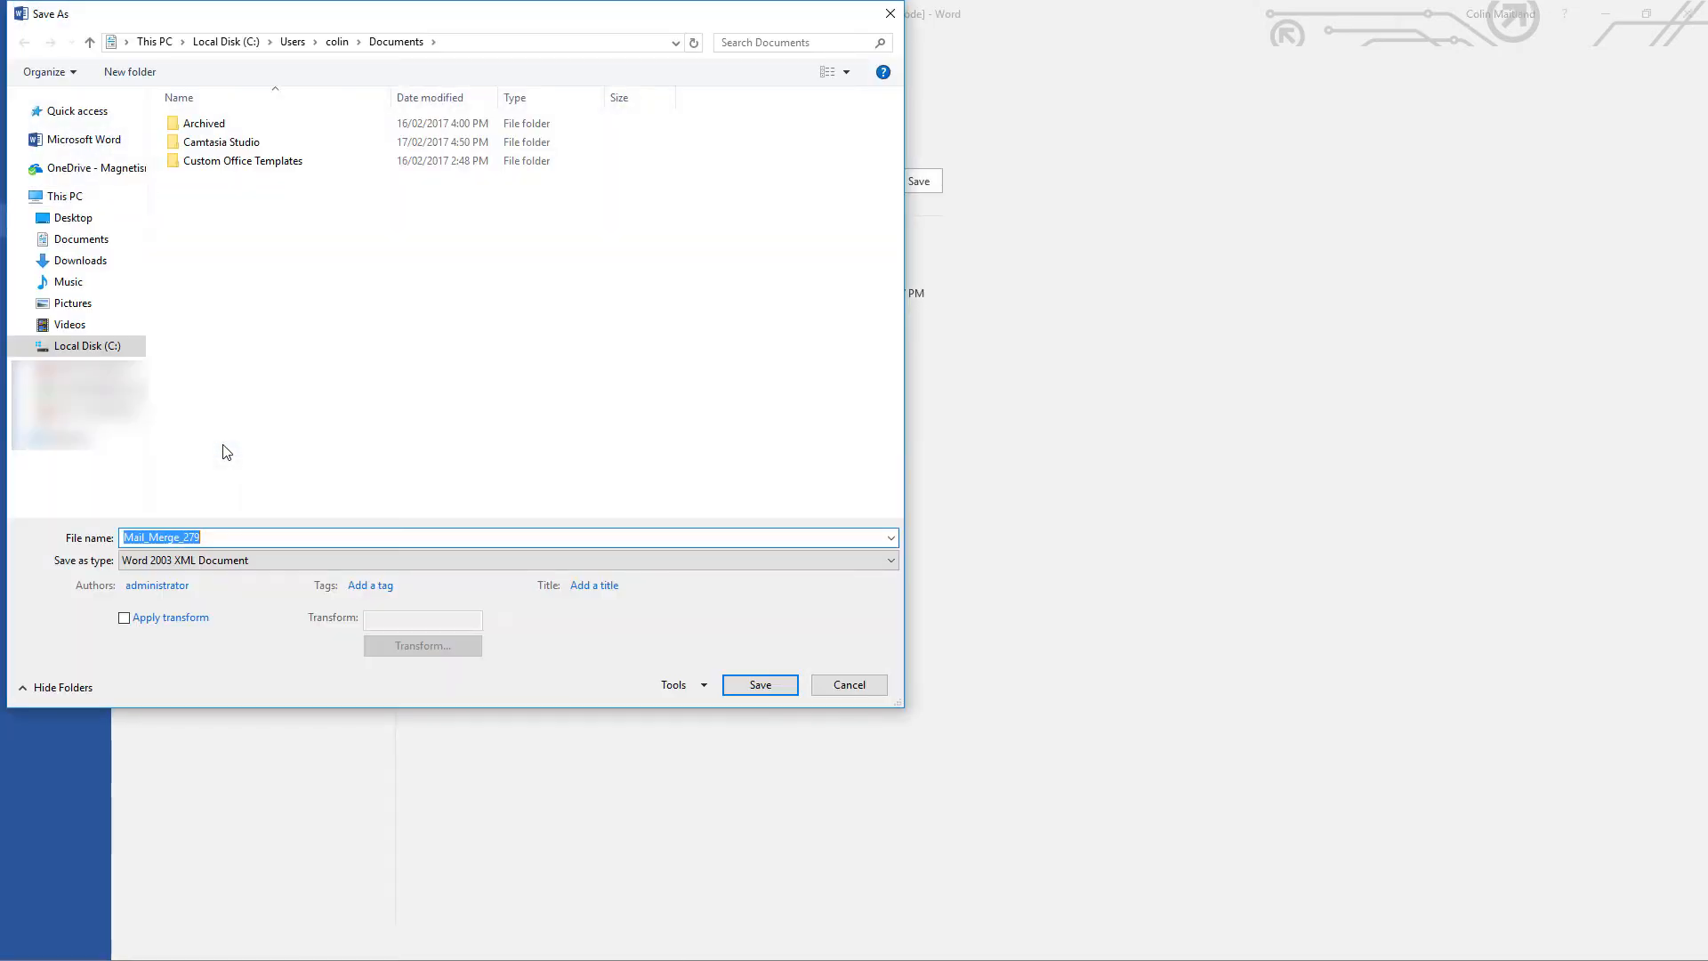
pyautogui.click(233, 538)
pyautogui.write('Donation Receipt Letter')
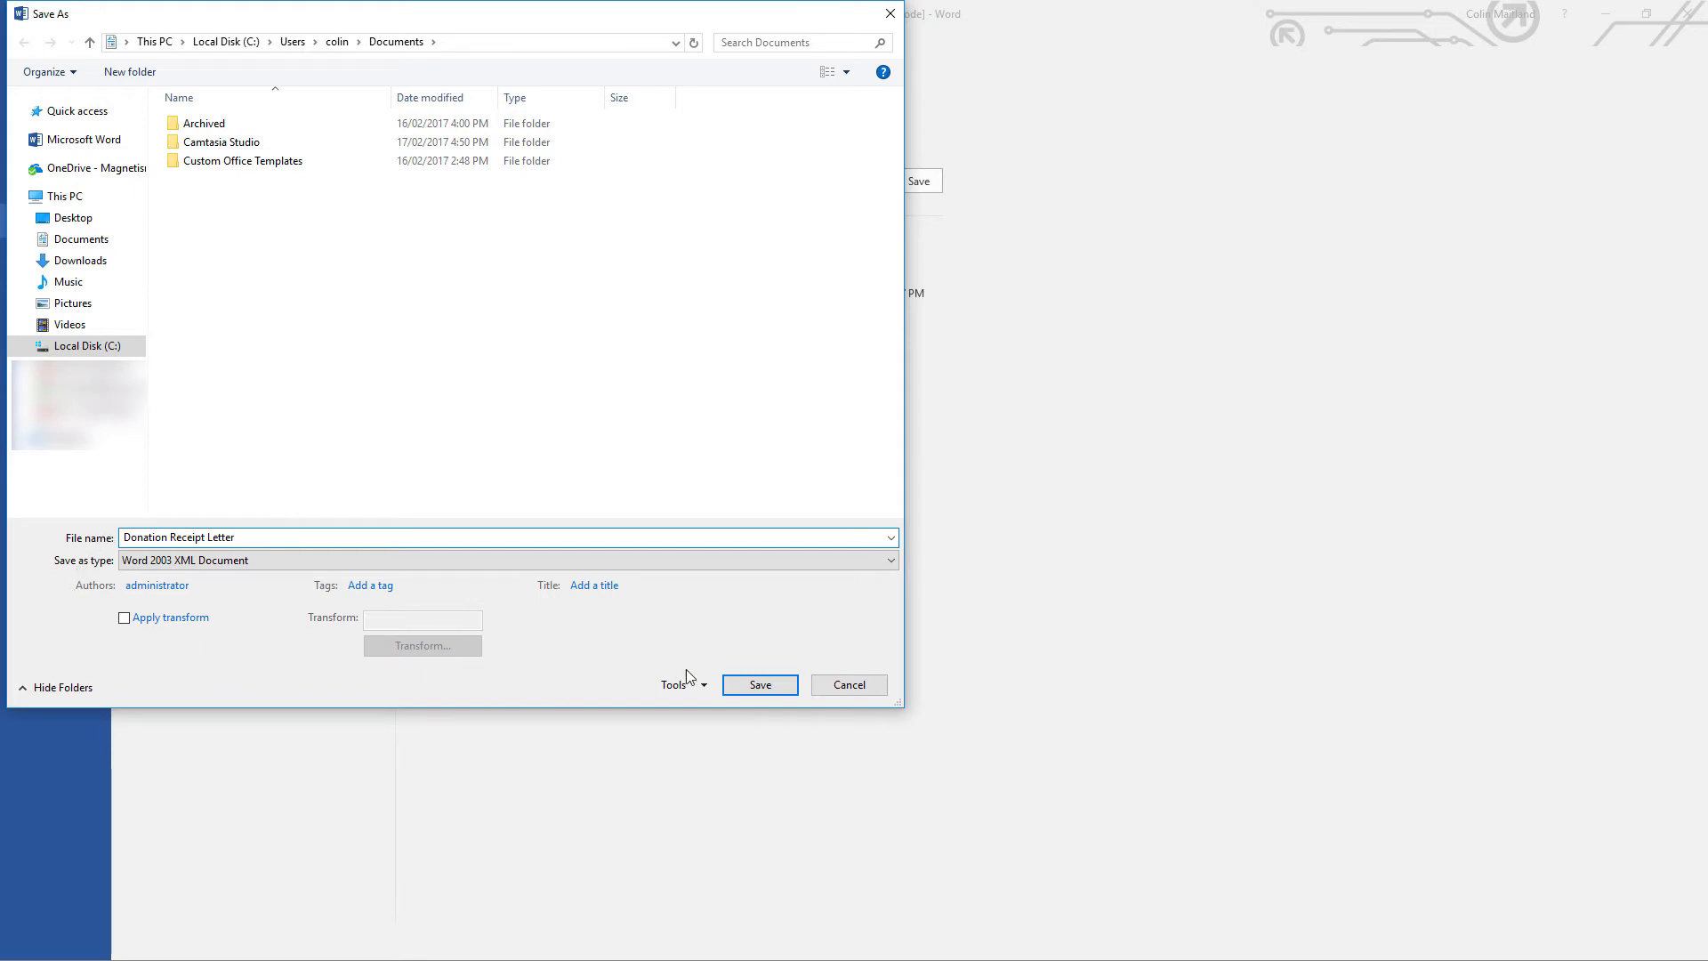
pyautogui.click(756, 684)
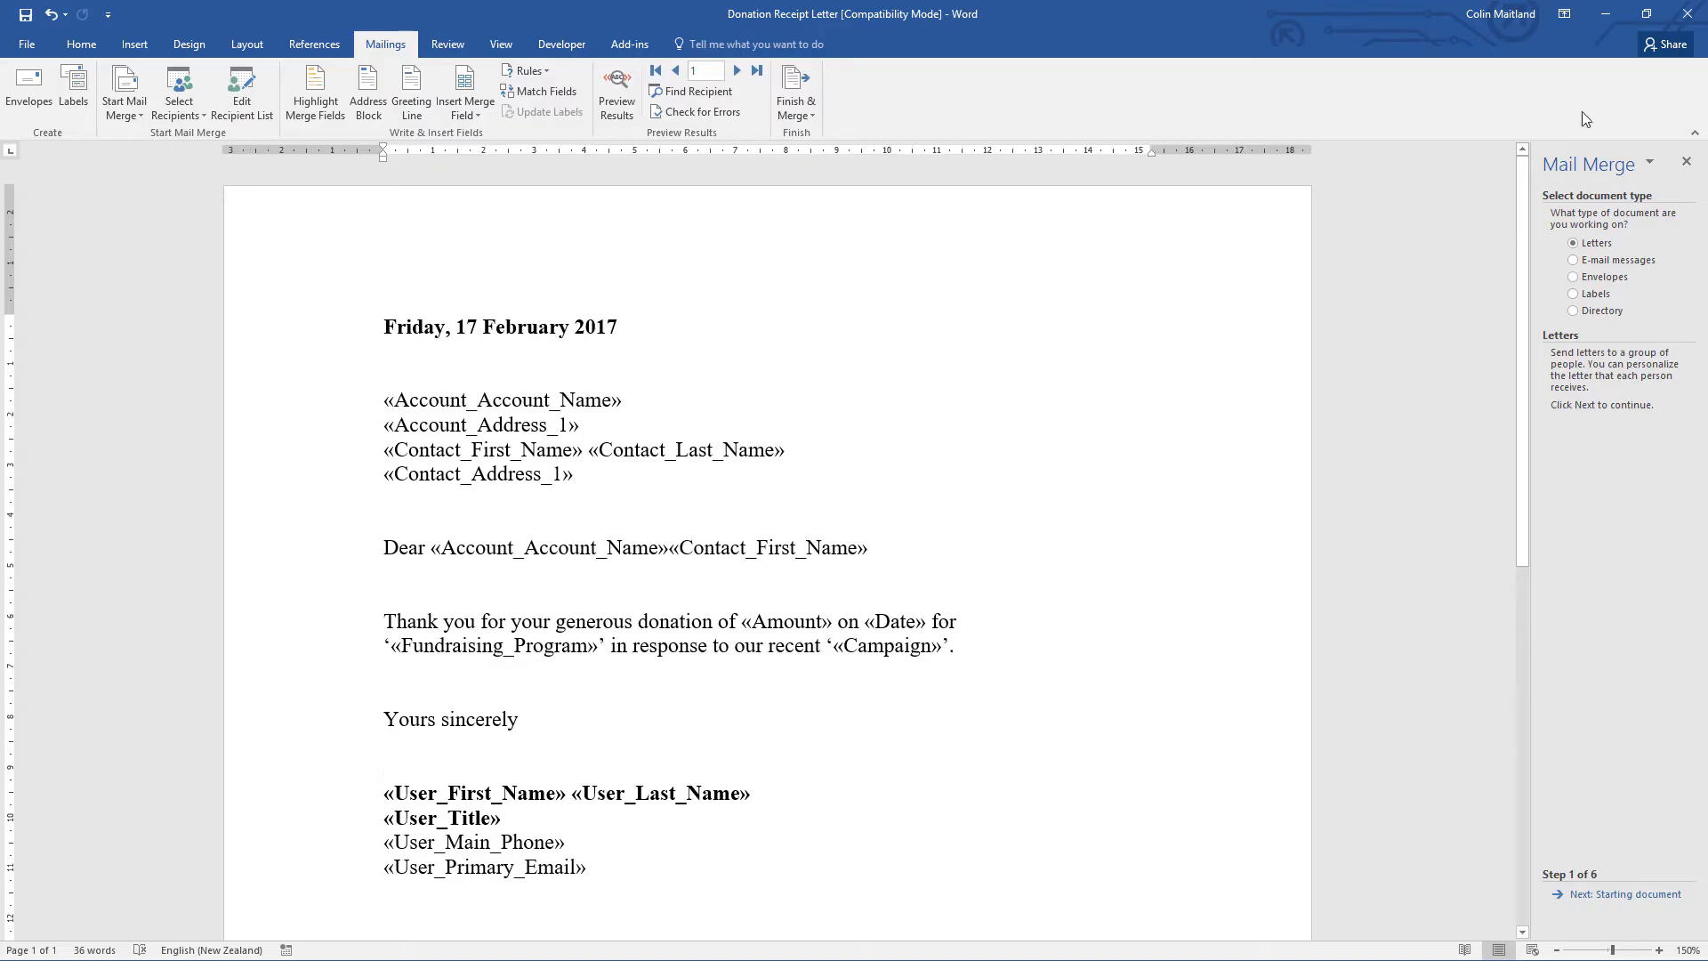
pyautogui.click(1686, 13)
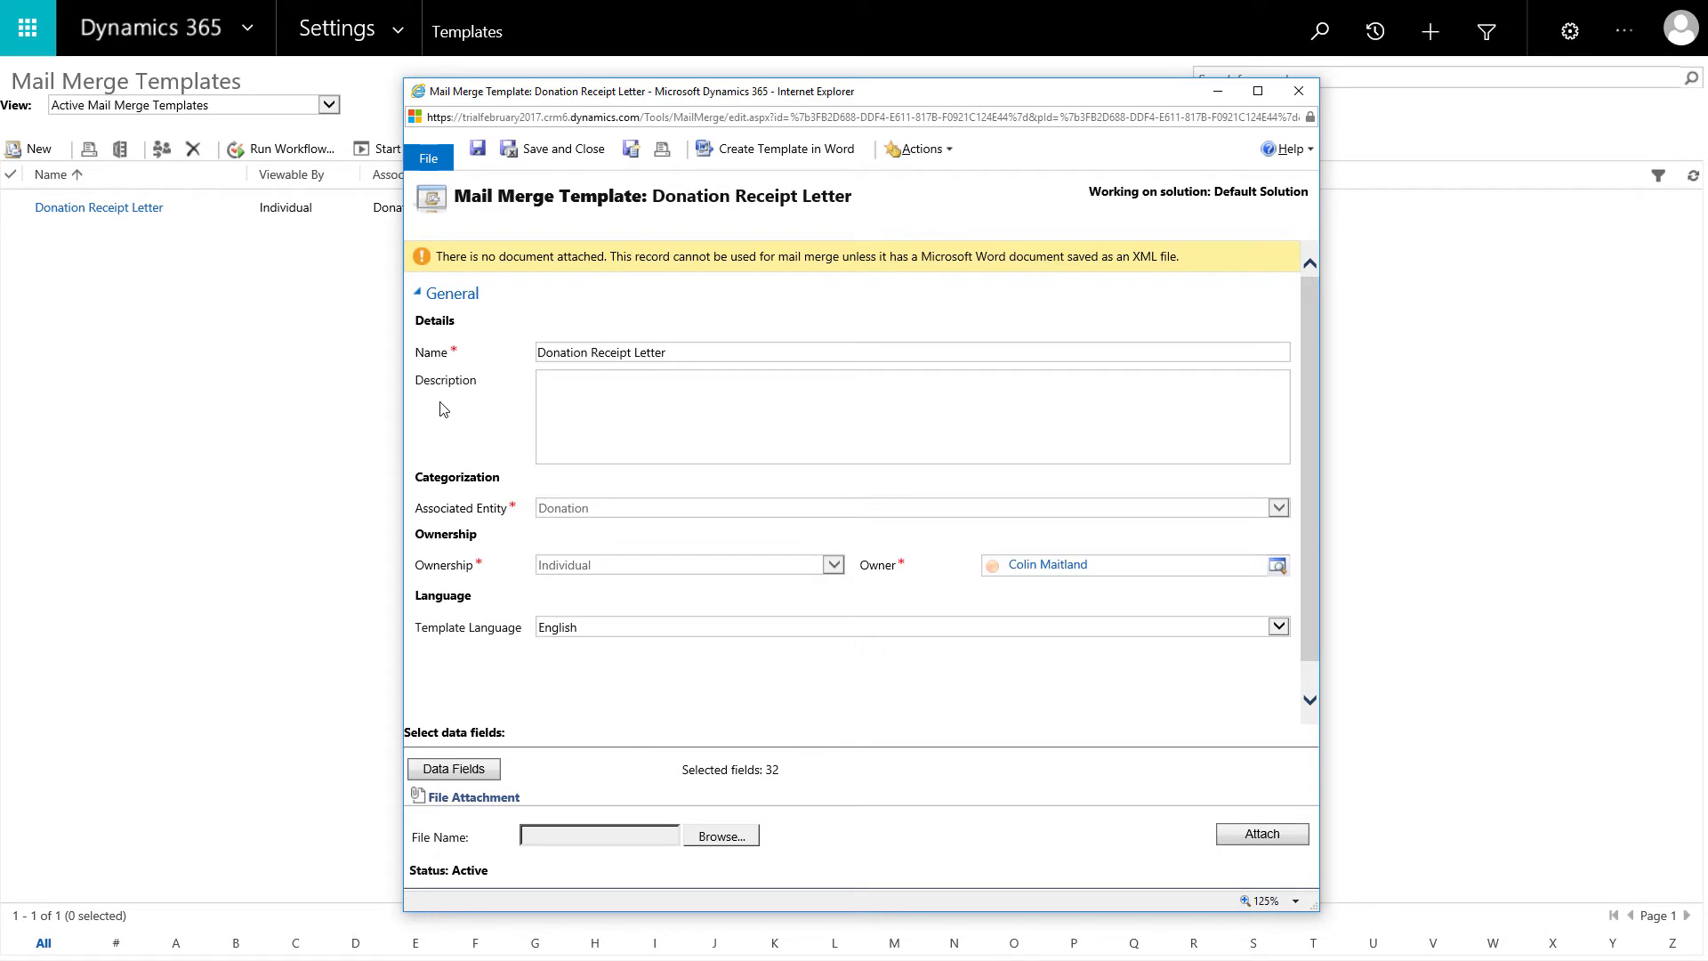
# - Attach the Donation Receipt Letter file from the Documents folder to the mail merge template
pyautogui.click(714, 840)
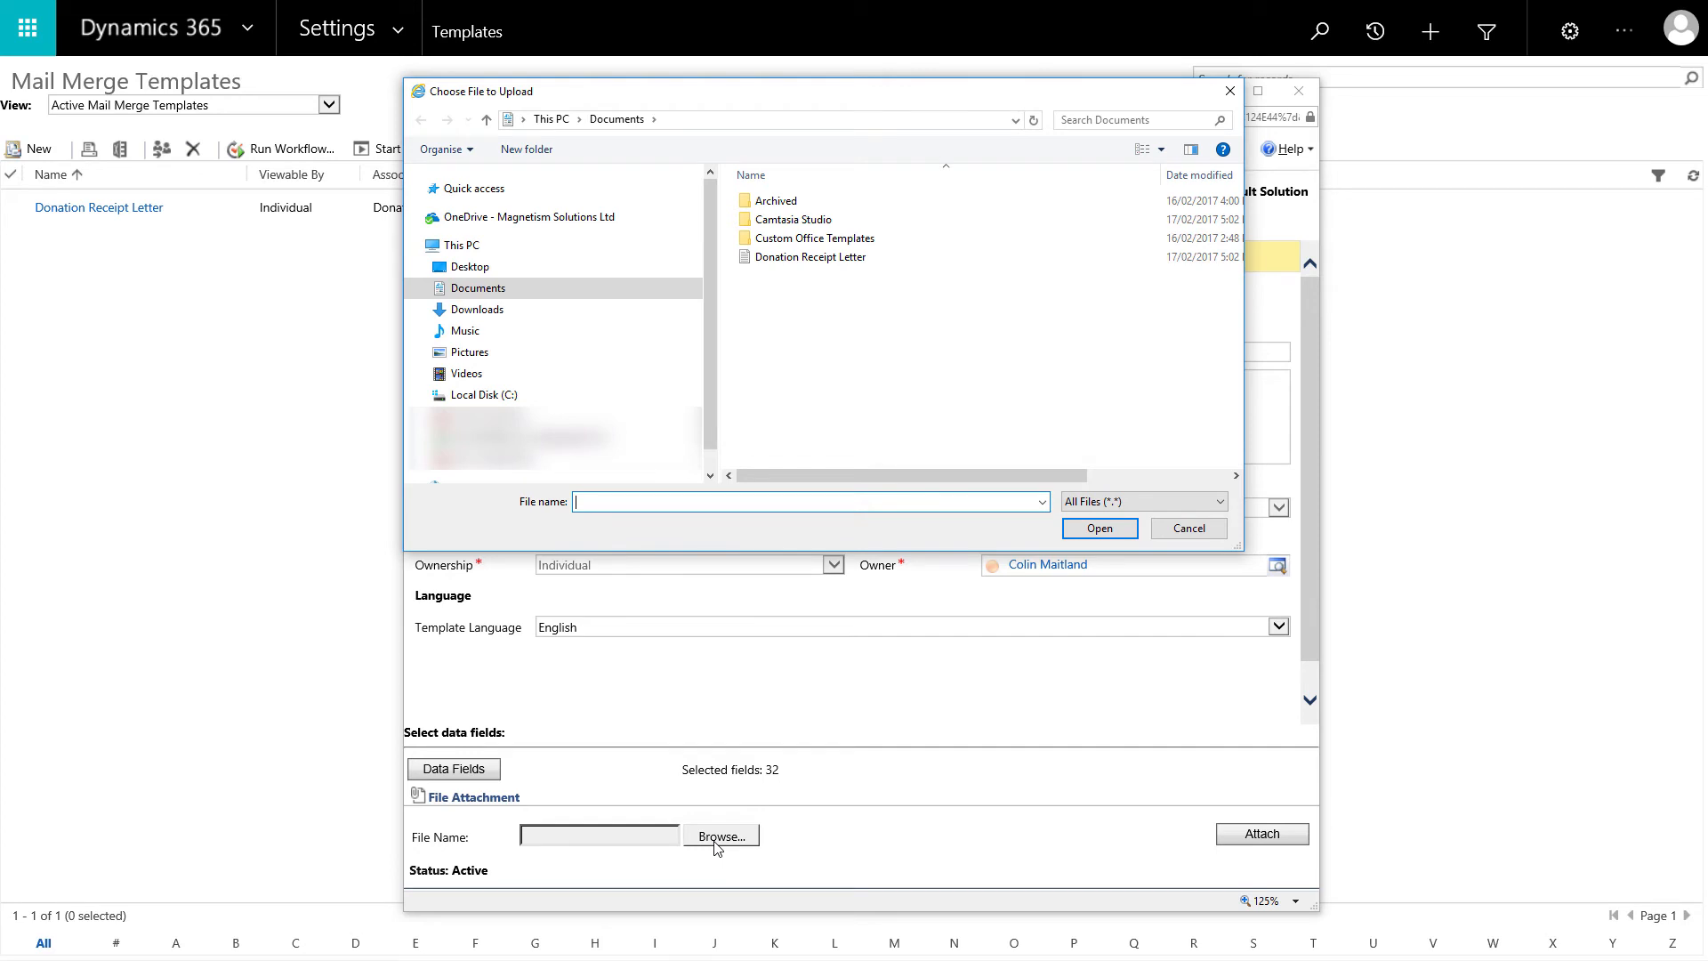
pyautogui.click(764, 259)
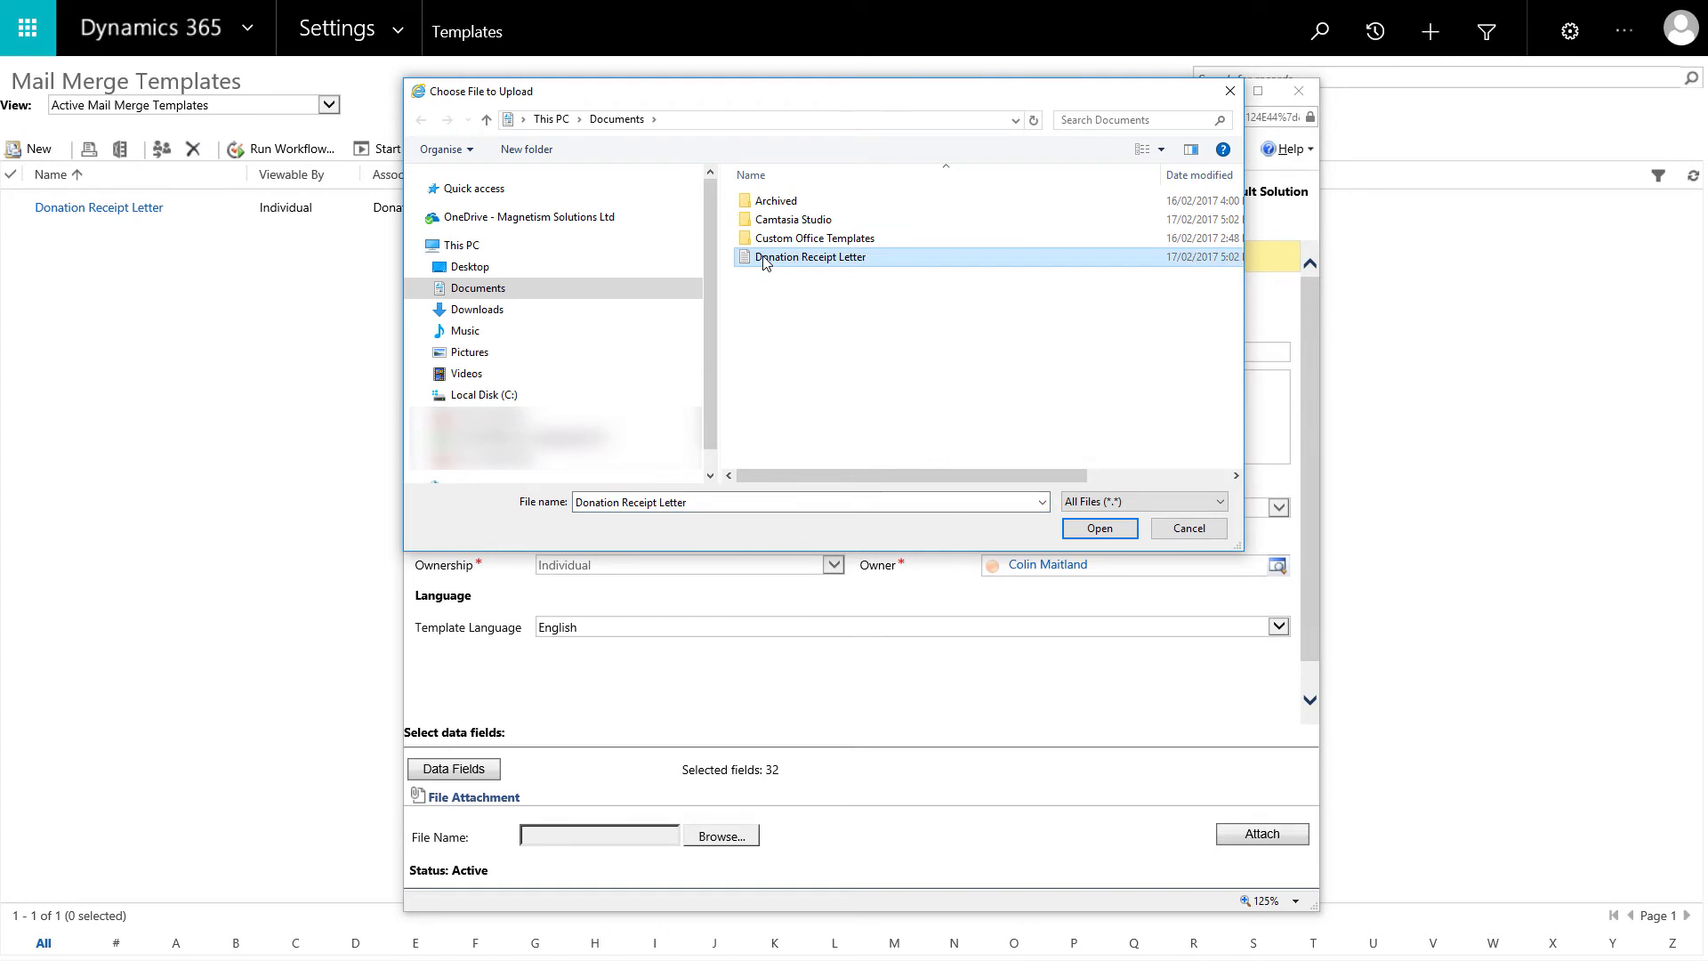
pyautogui.click(1085, 531)
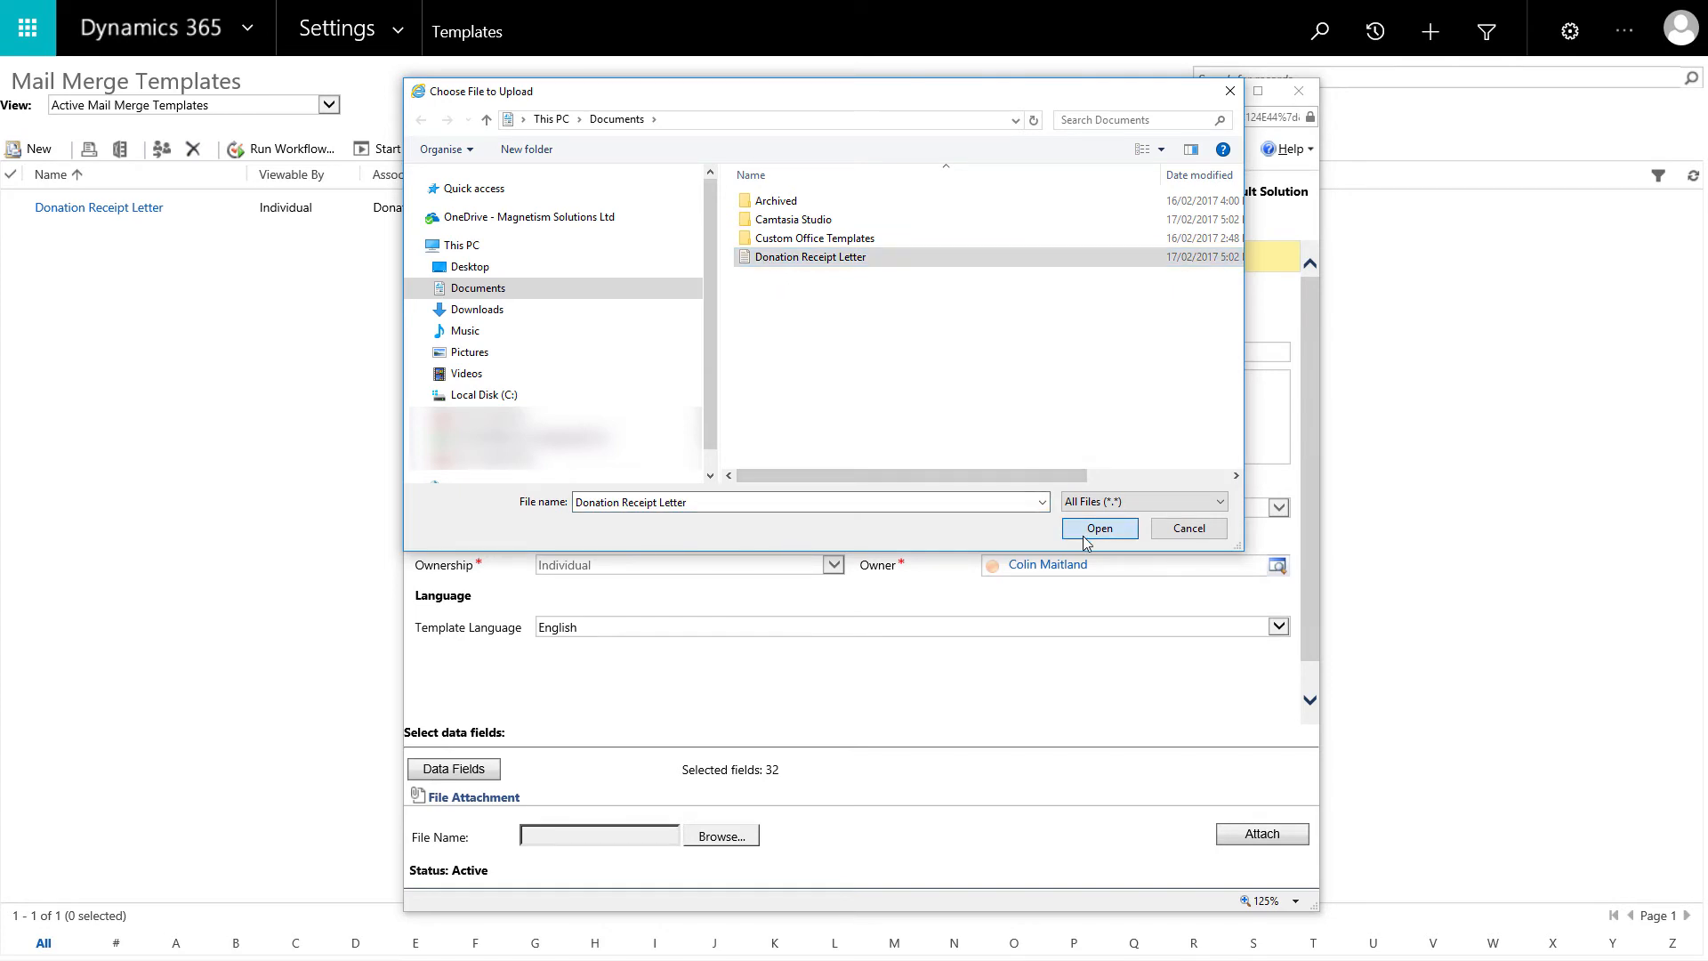
pyautogui.click(1257, 839)
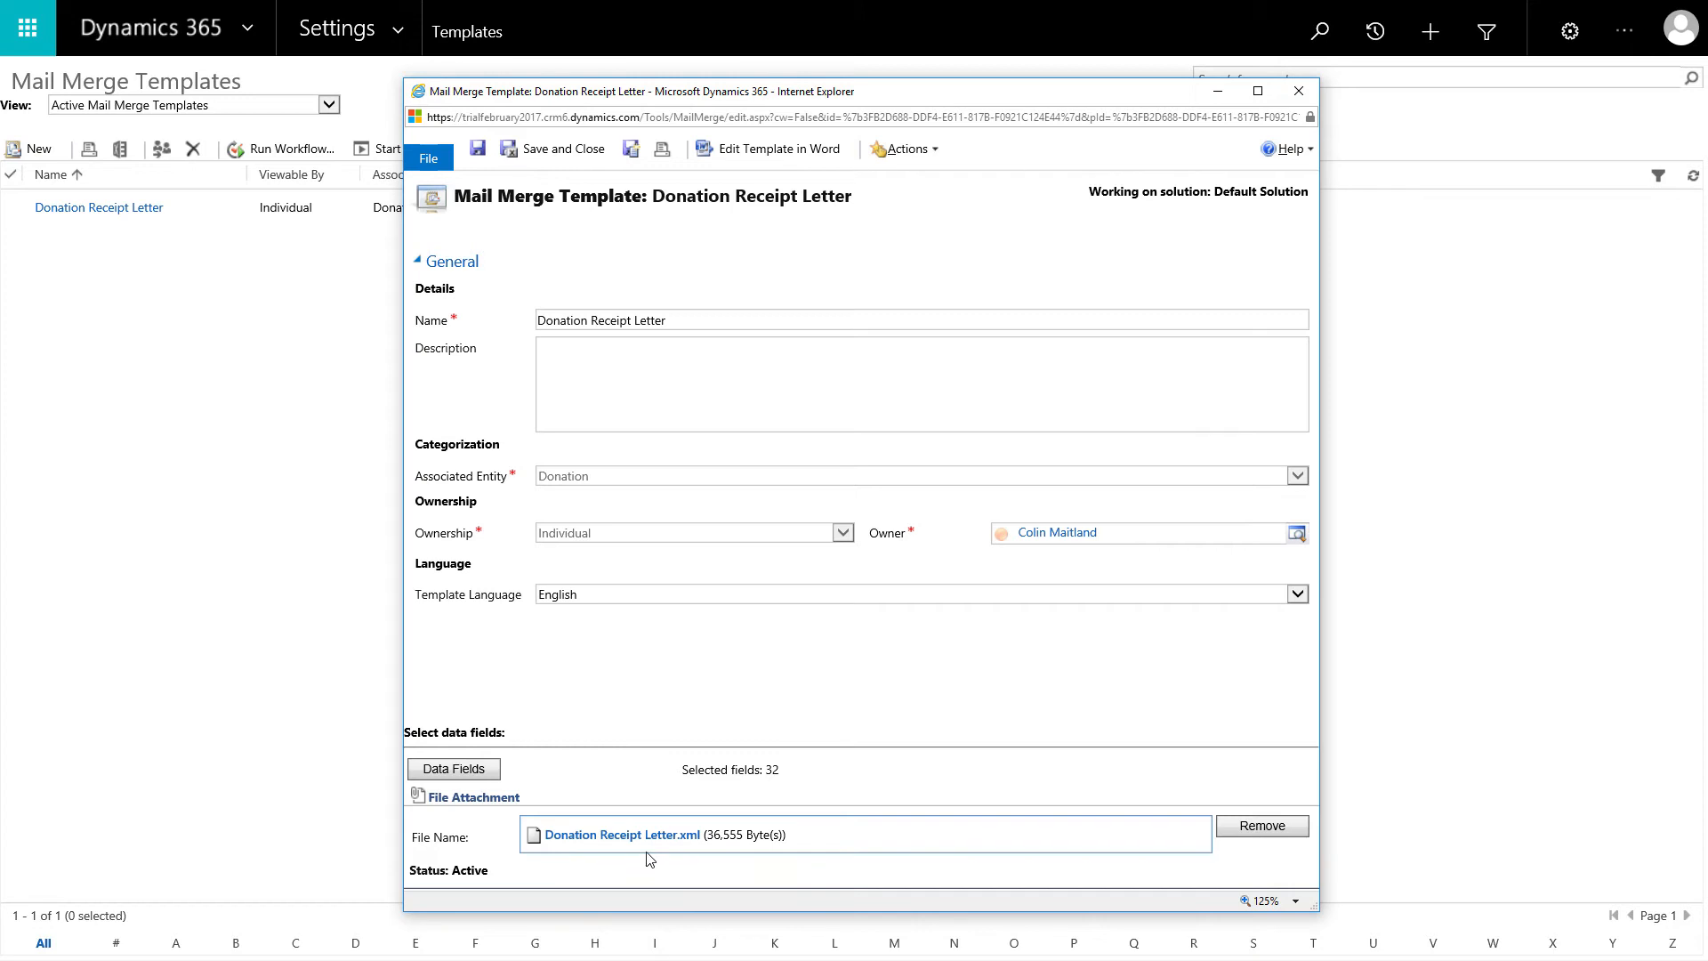
# - Make the Donation Receipt Letter template available to the organization, and save and close it
pyautogui.click(938, 153)
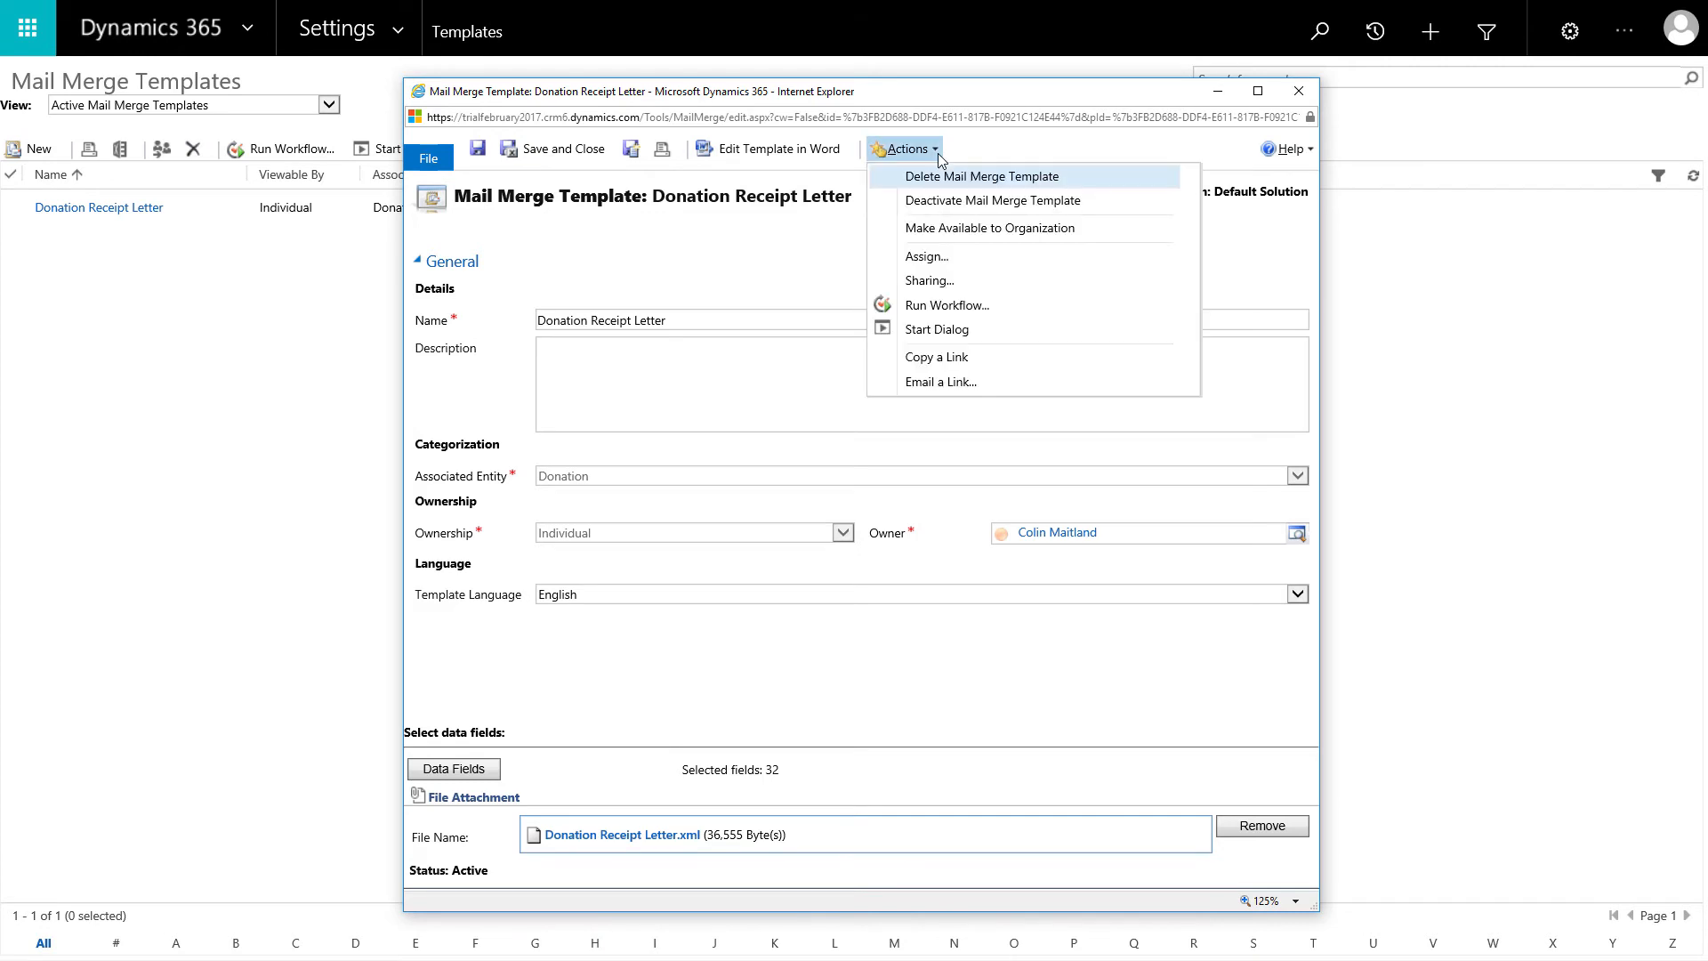
pyautogui.click(938, 231)
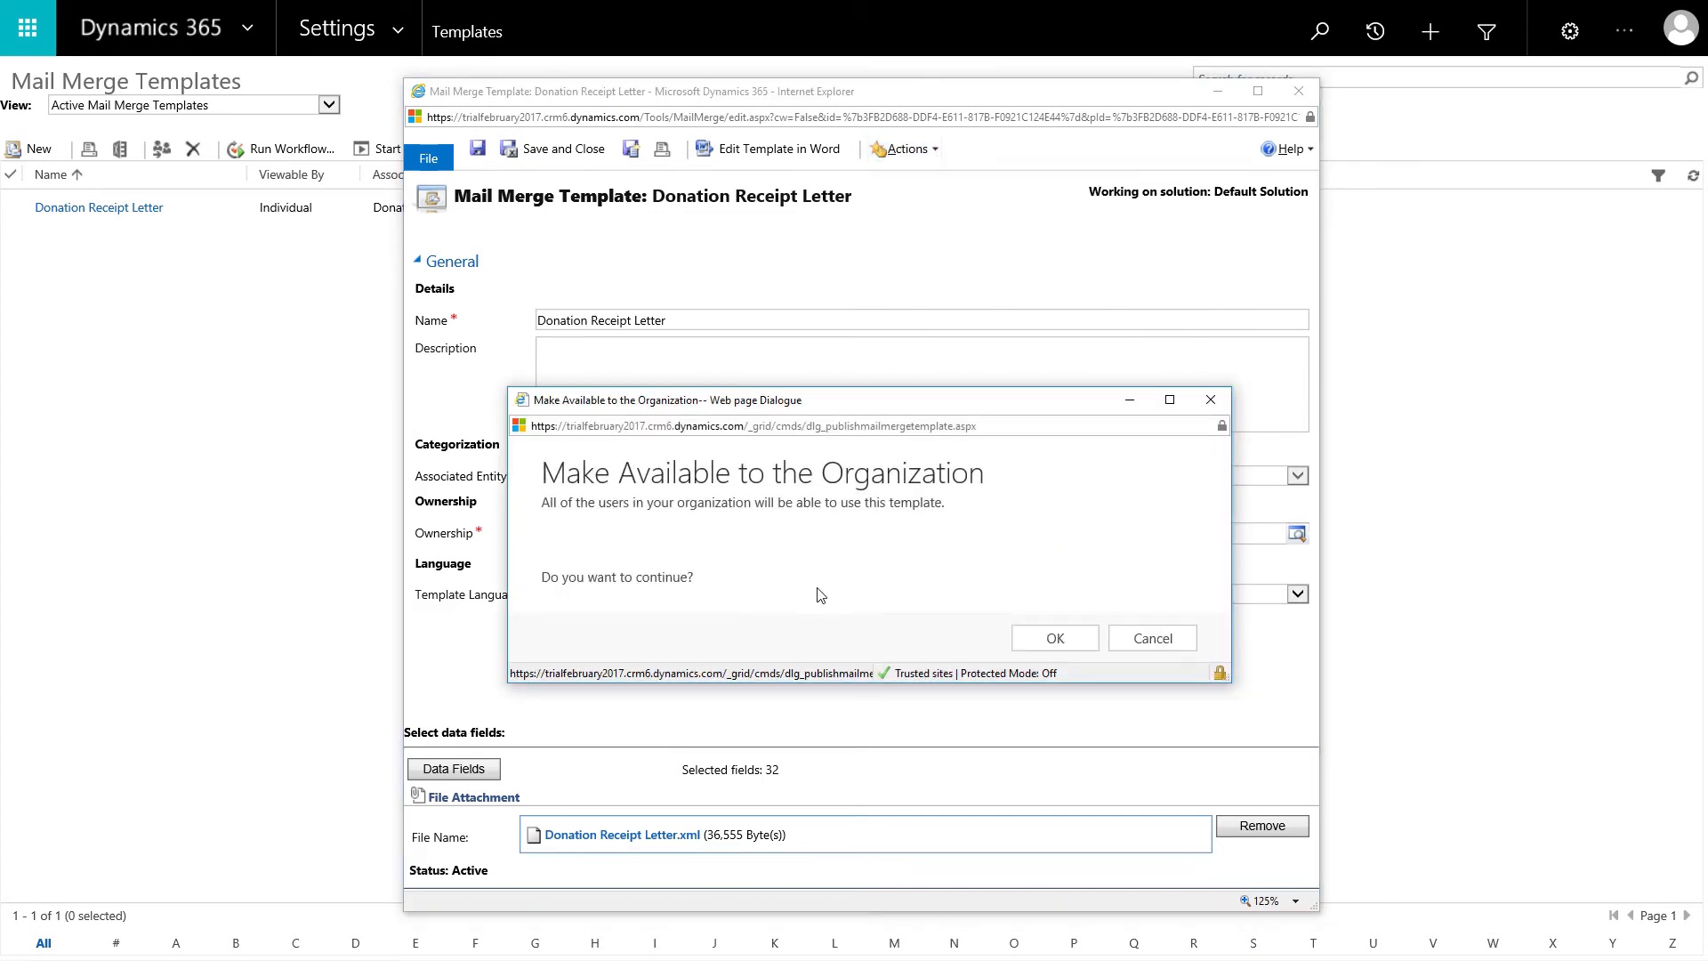
pyautogui.click(1051, 649)
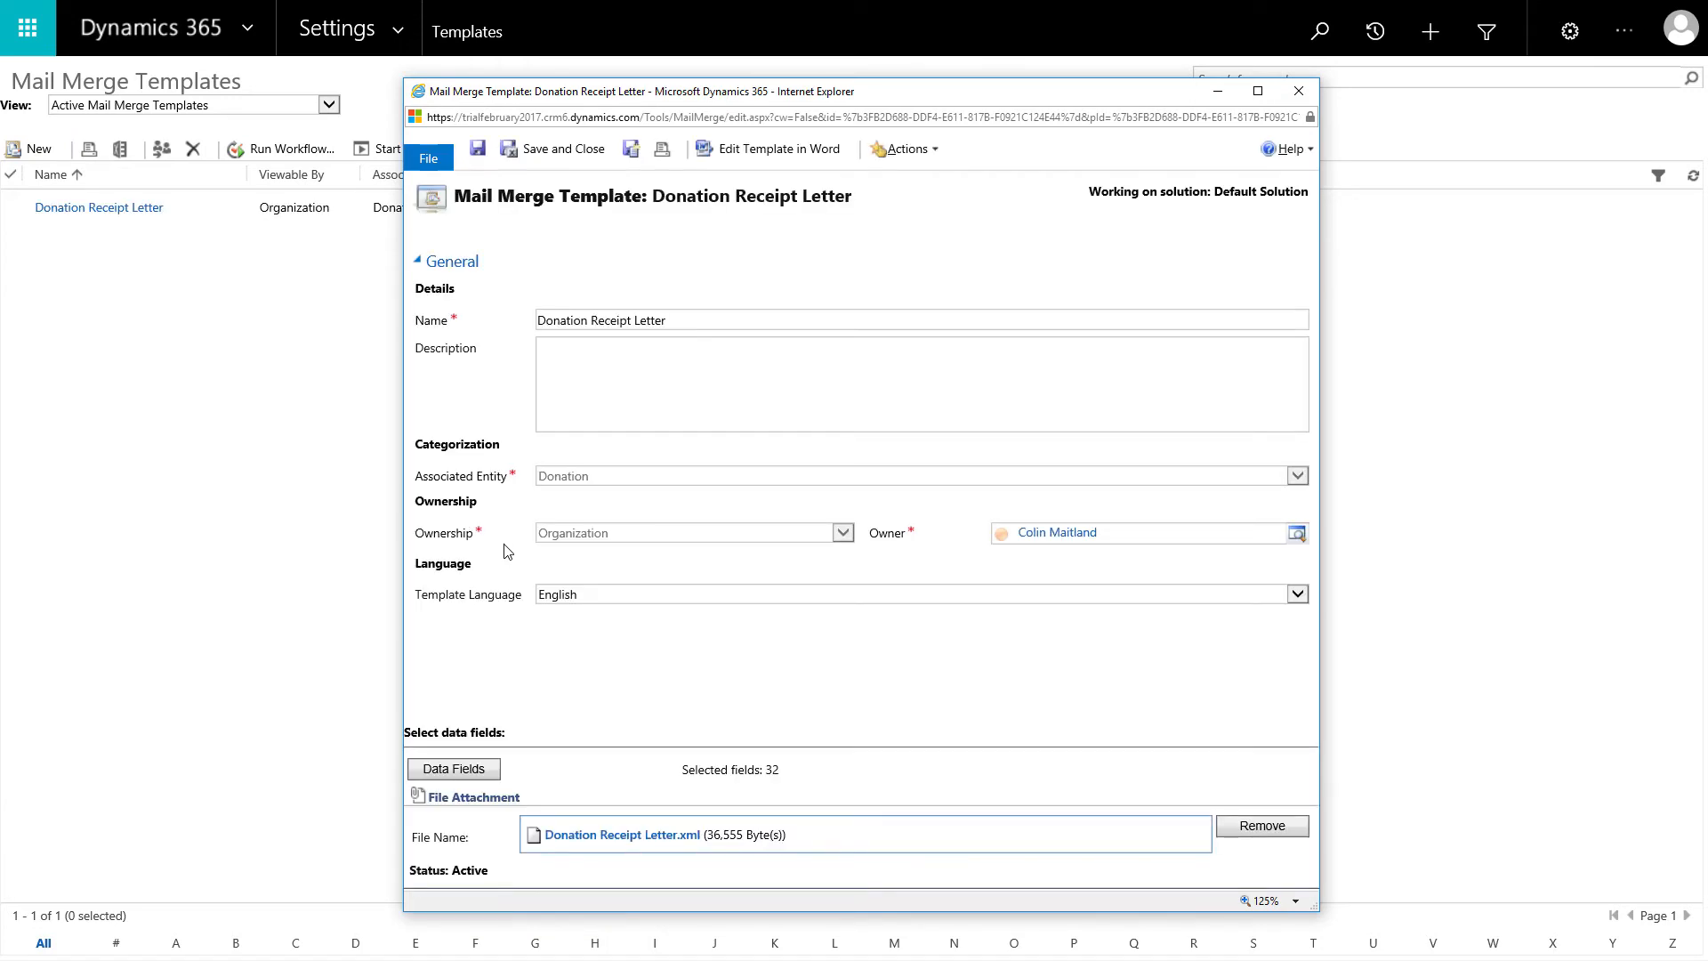
pyautogui.click(546, 157)
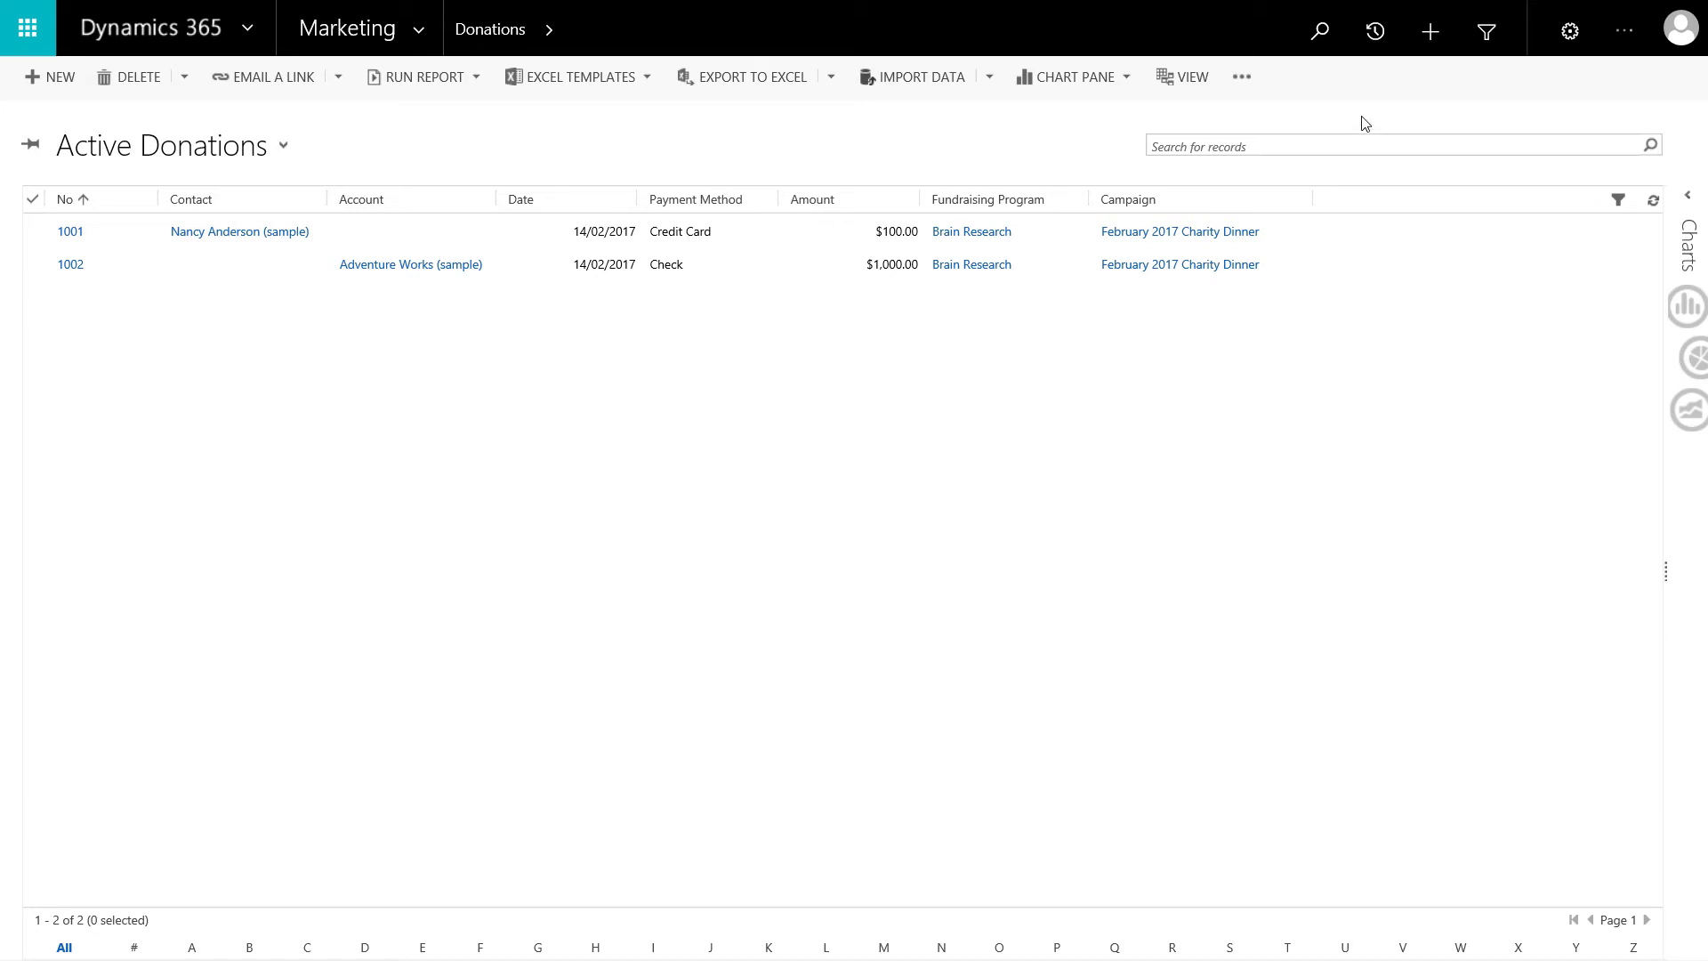
# - Run an Advanced Find on Active Donations and select all the donation records in the results
pyautogui.click(1485, 35)
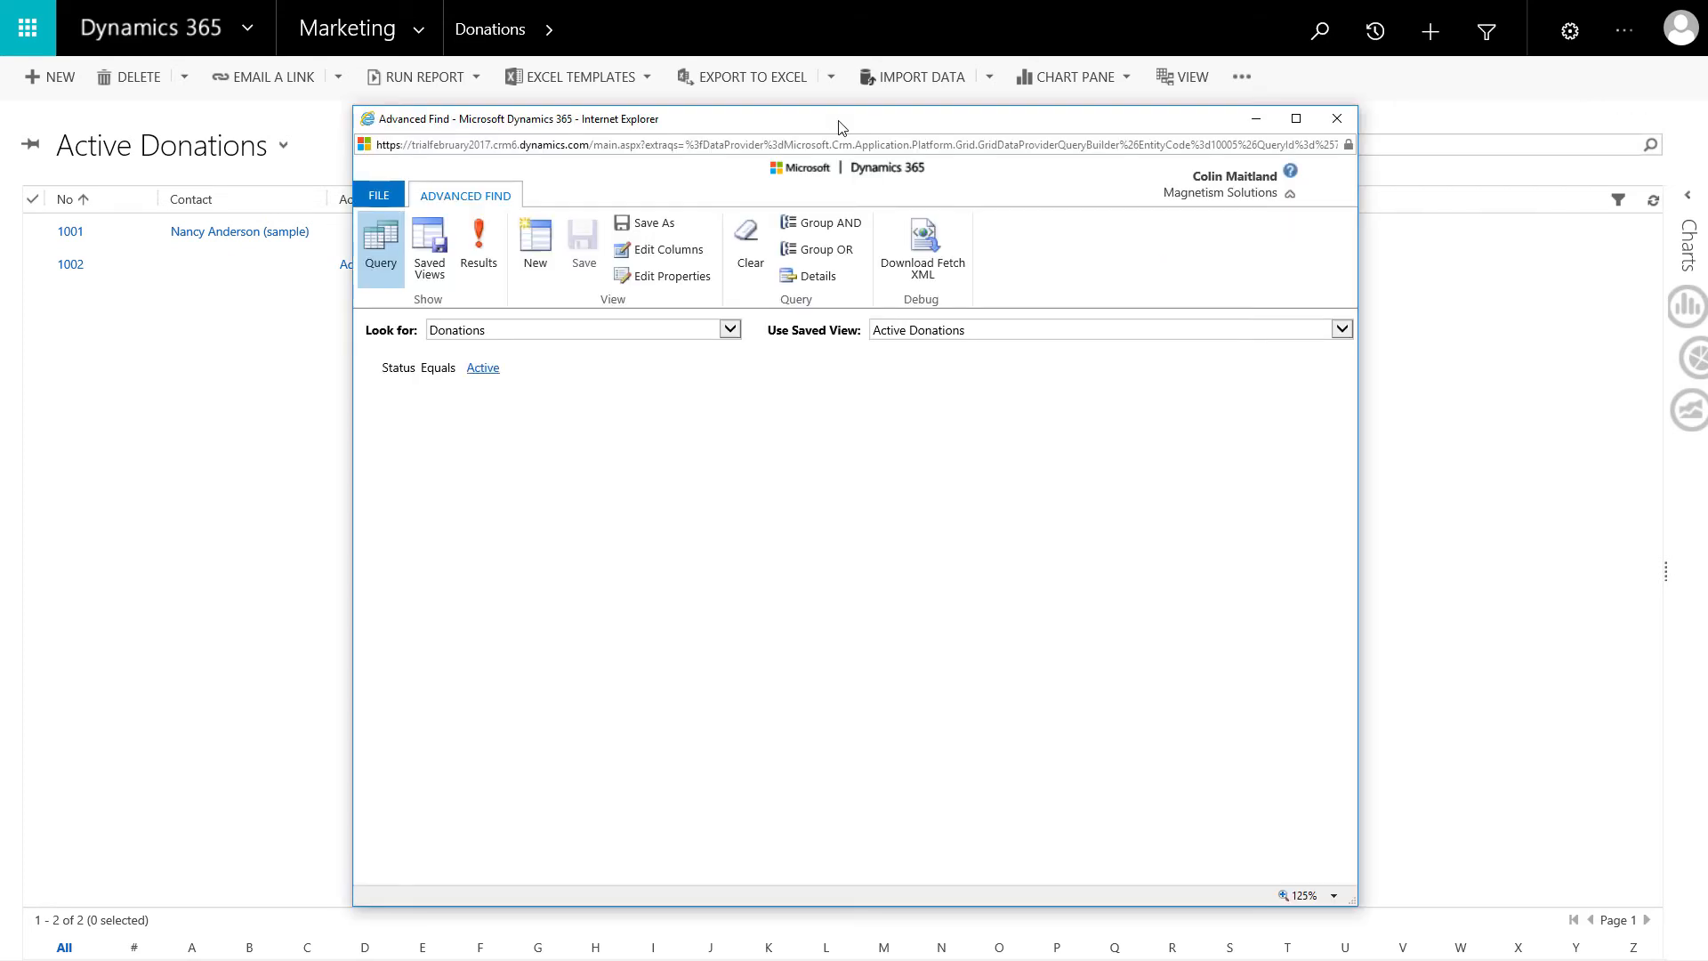
pyautogui.click(478, 246)
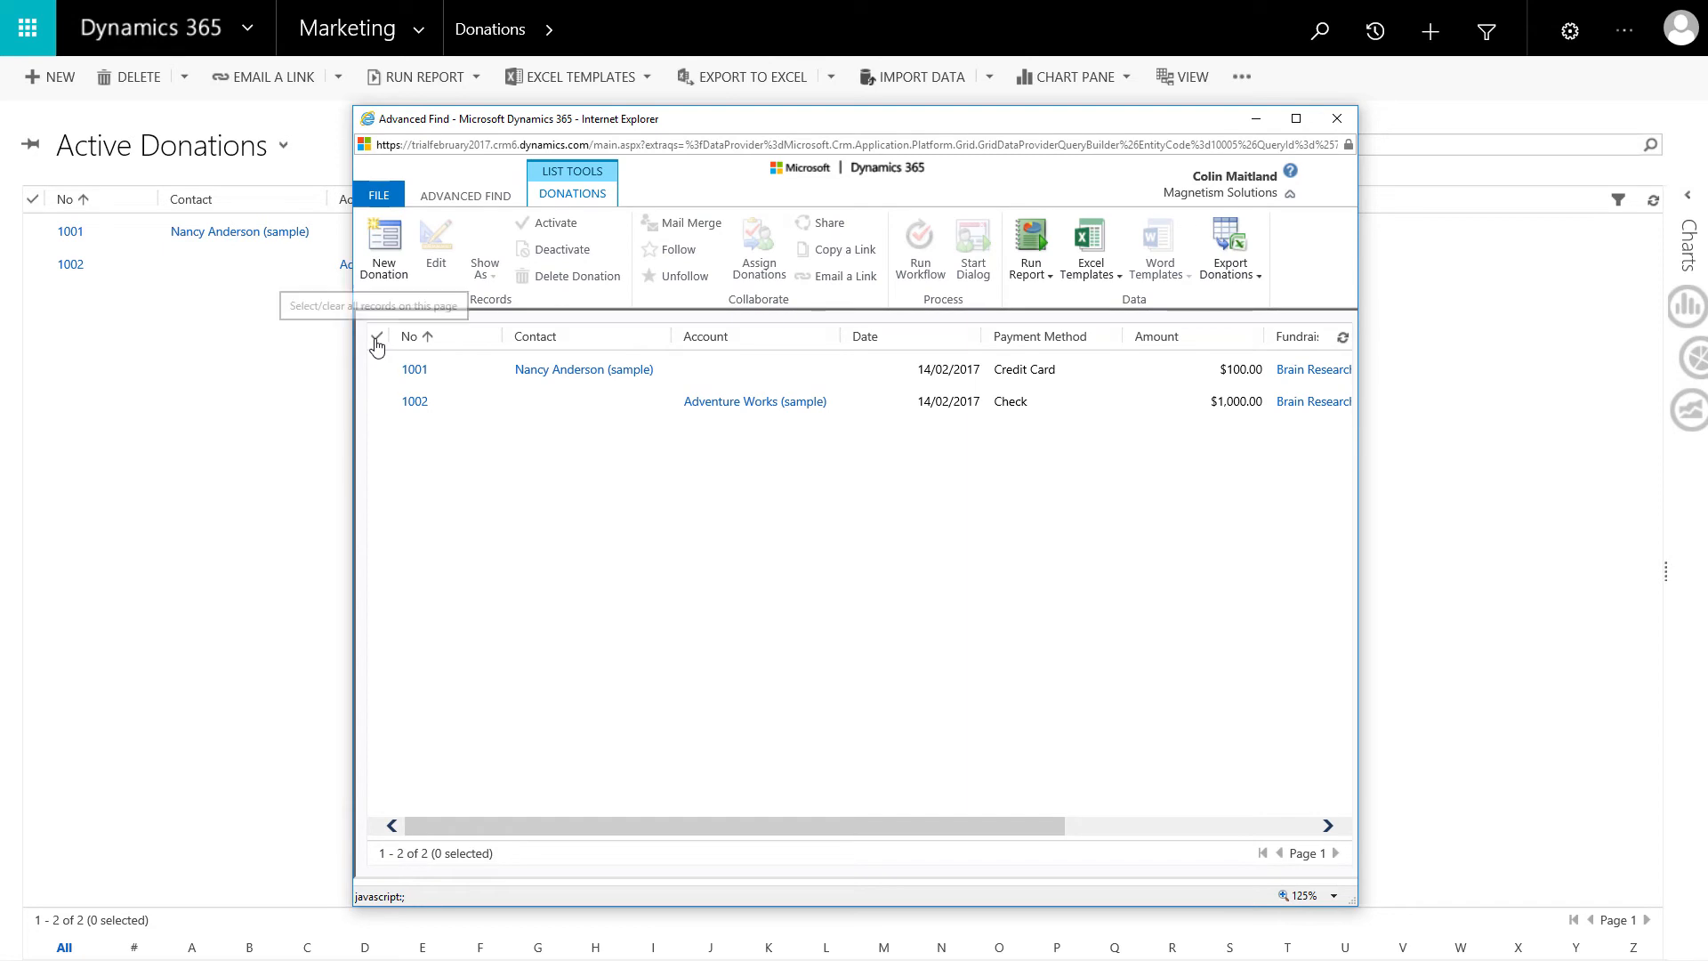
pyautogui.click(376, 338)
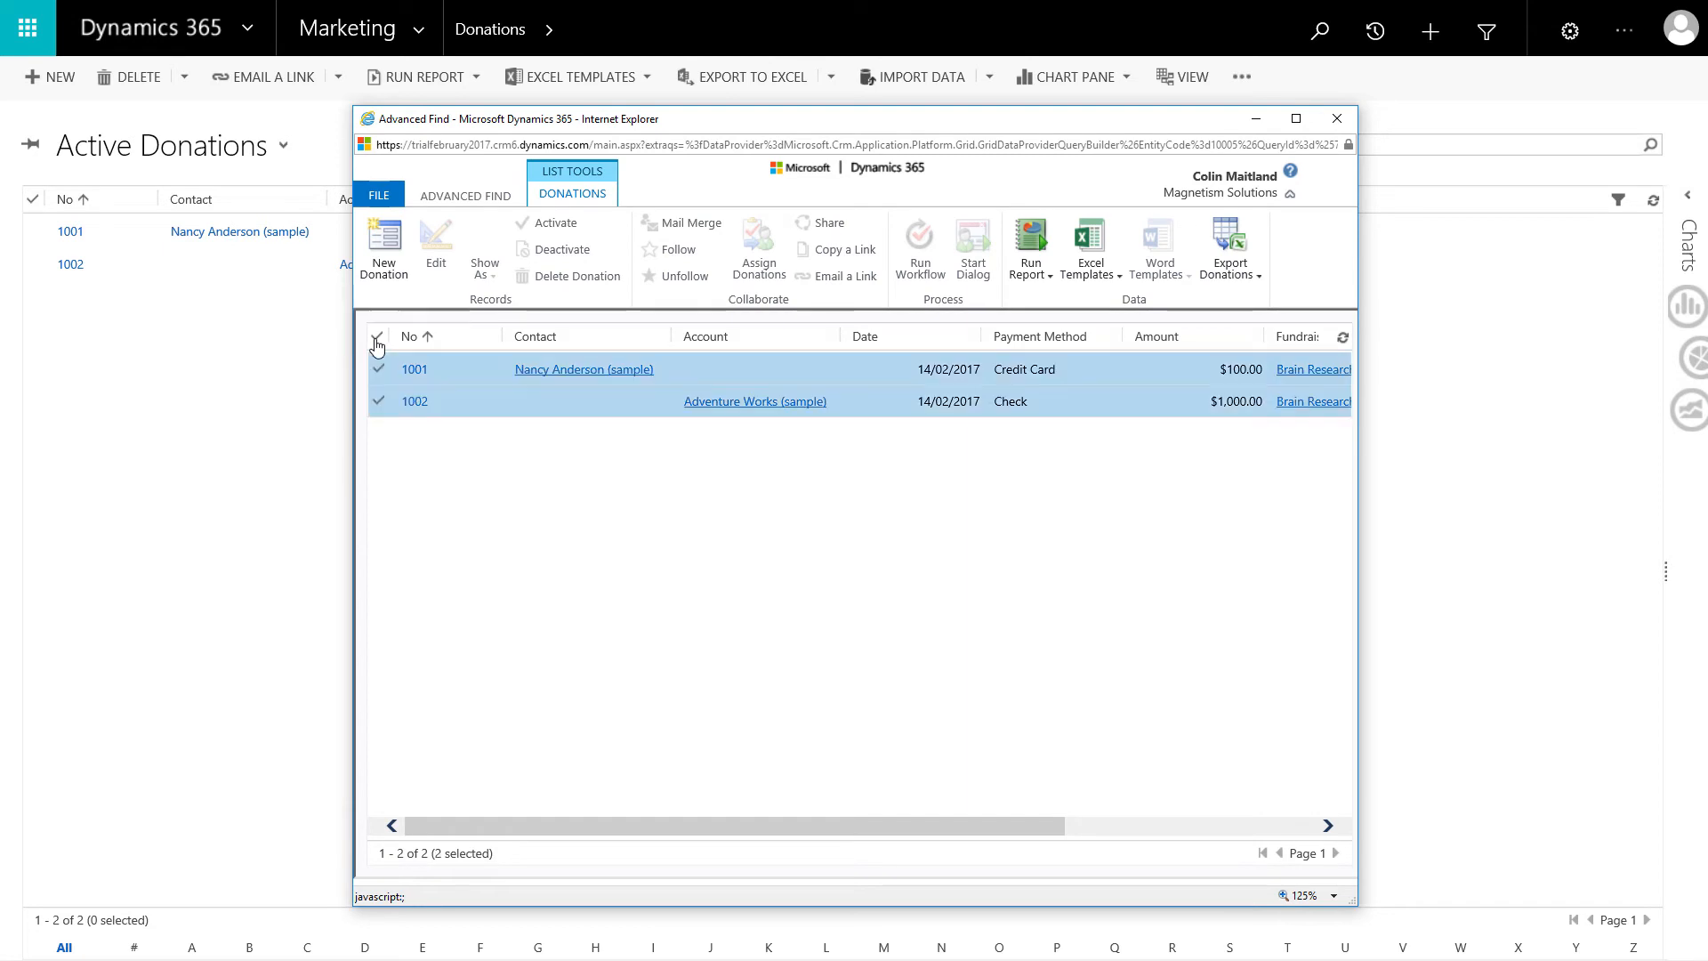
# - Start a letter mail merge for the selected donations with the organization template Donation Receipt Letter, and download and open the resulting document
pyautogui.click(677, 230)
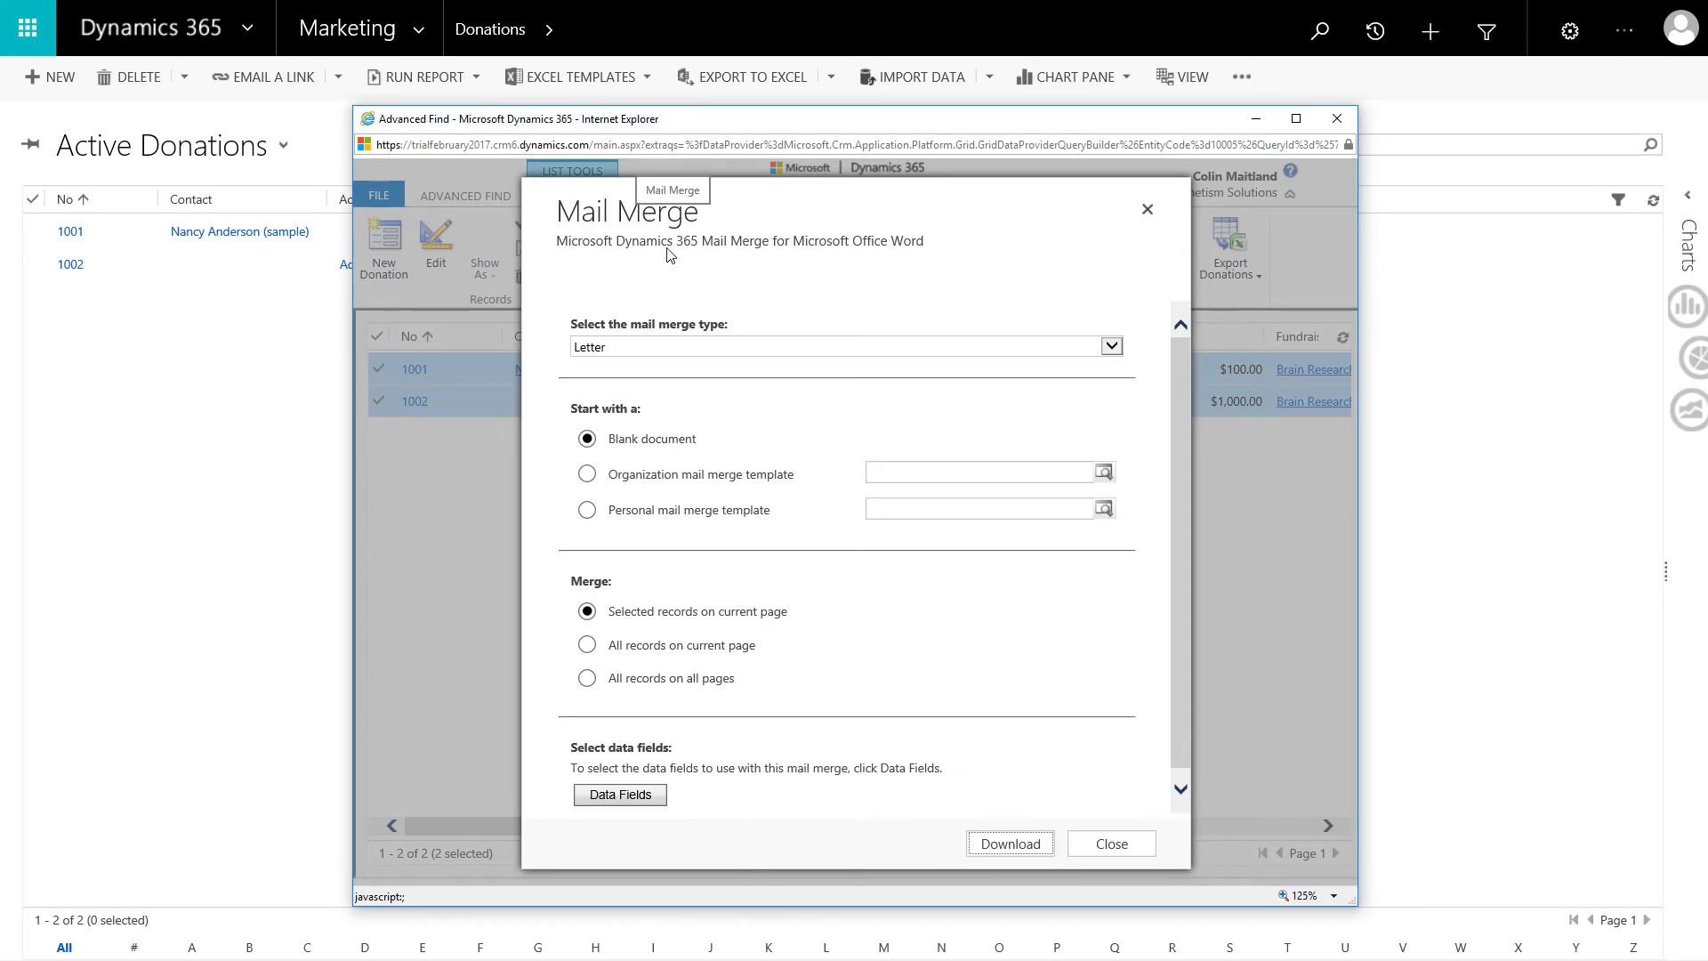
pyautogui.click(591, 477)
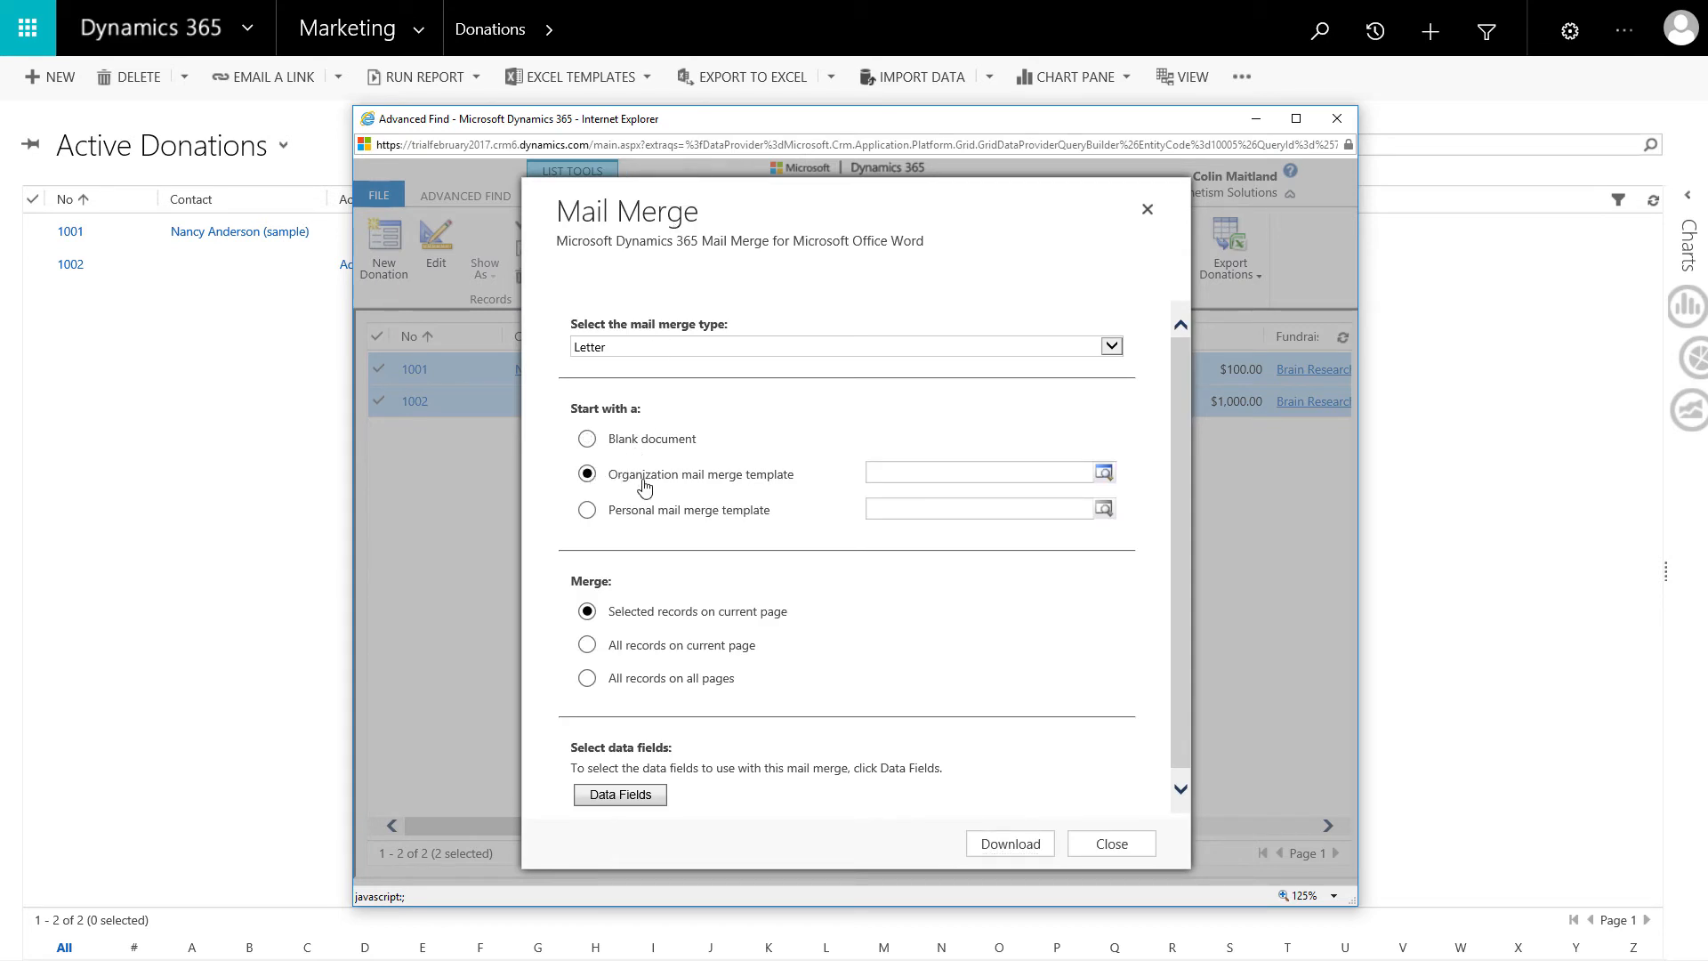
pyautogui.click(1101, 475)
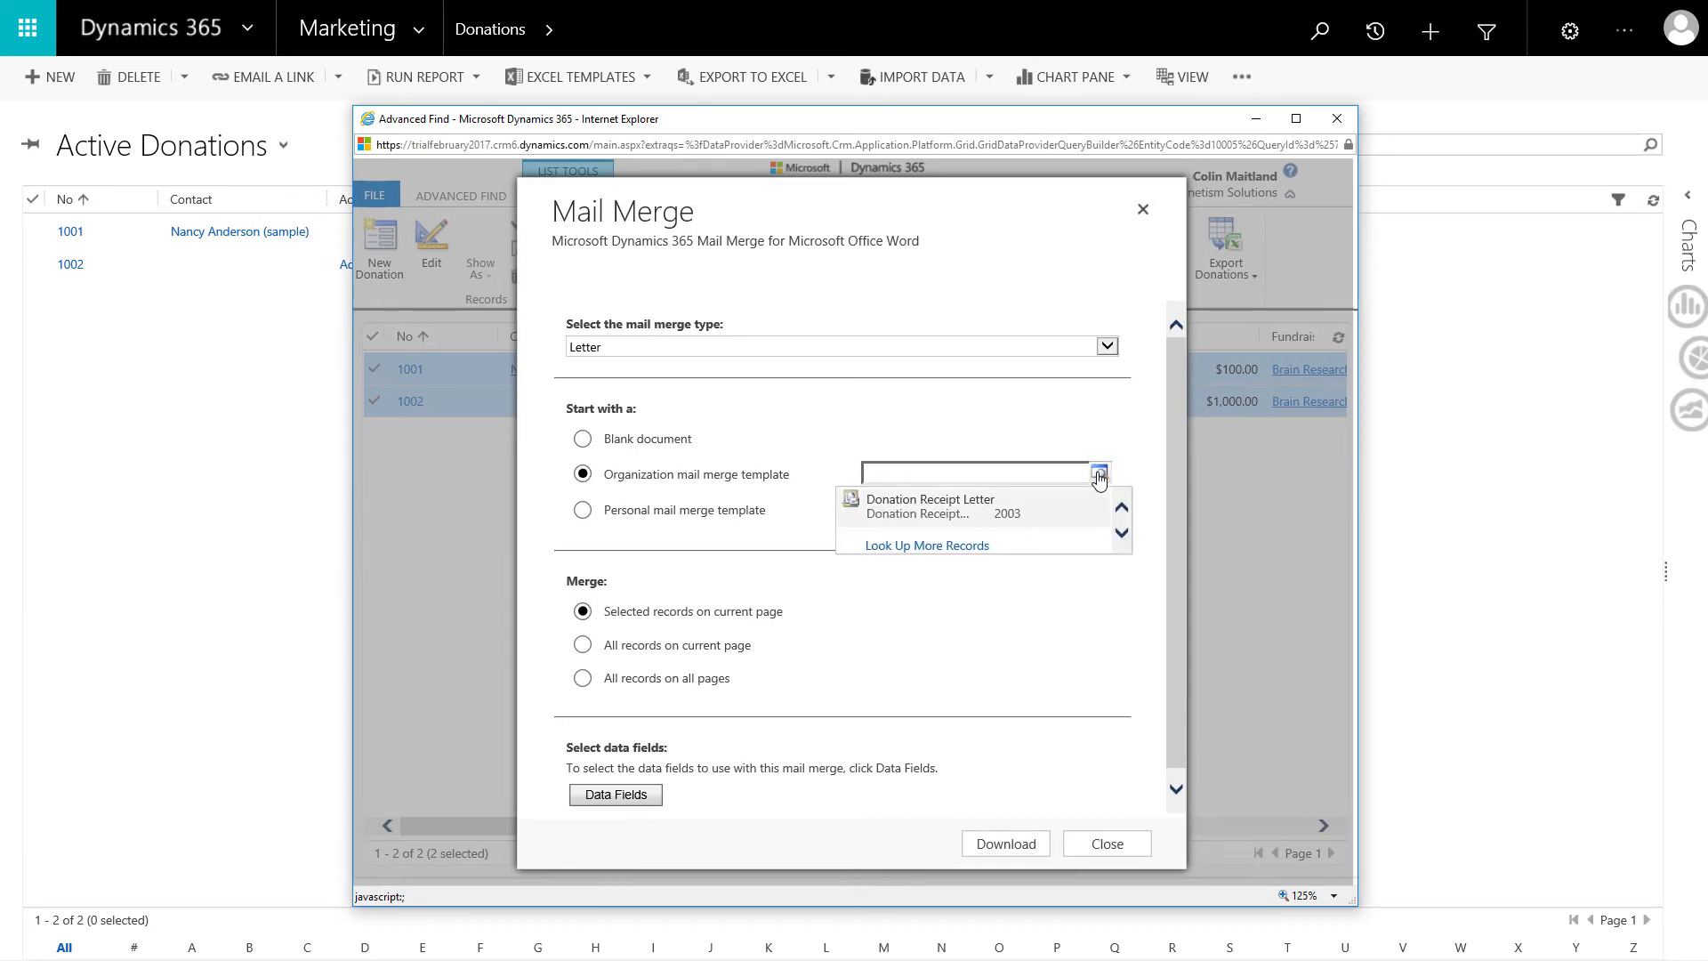
pyautogui.click(914, 509)
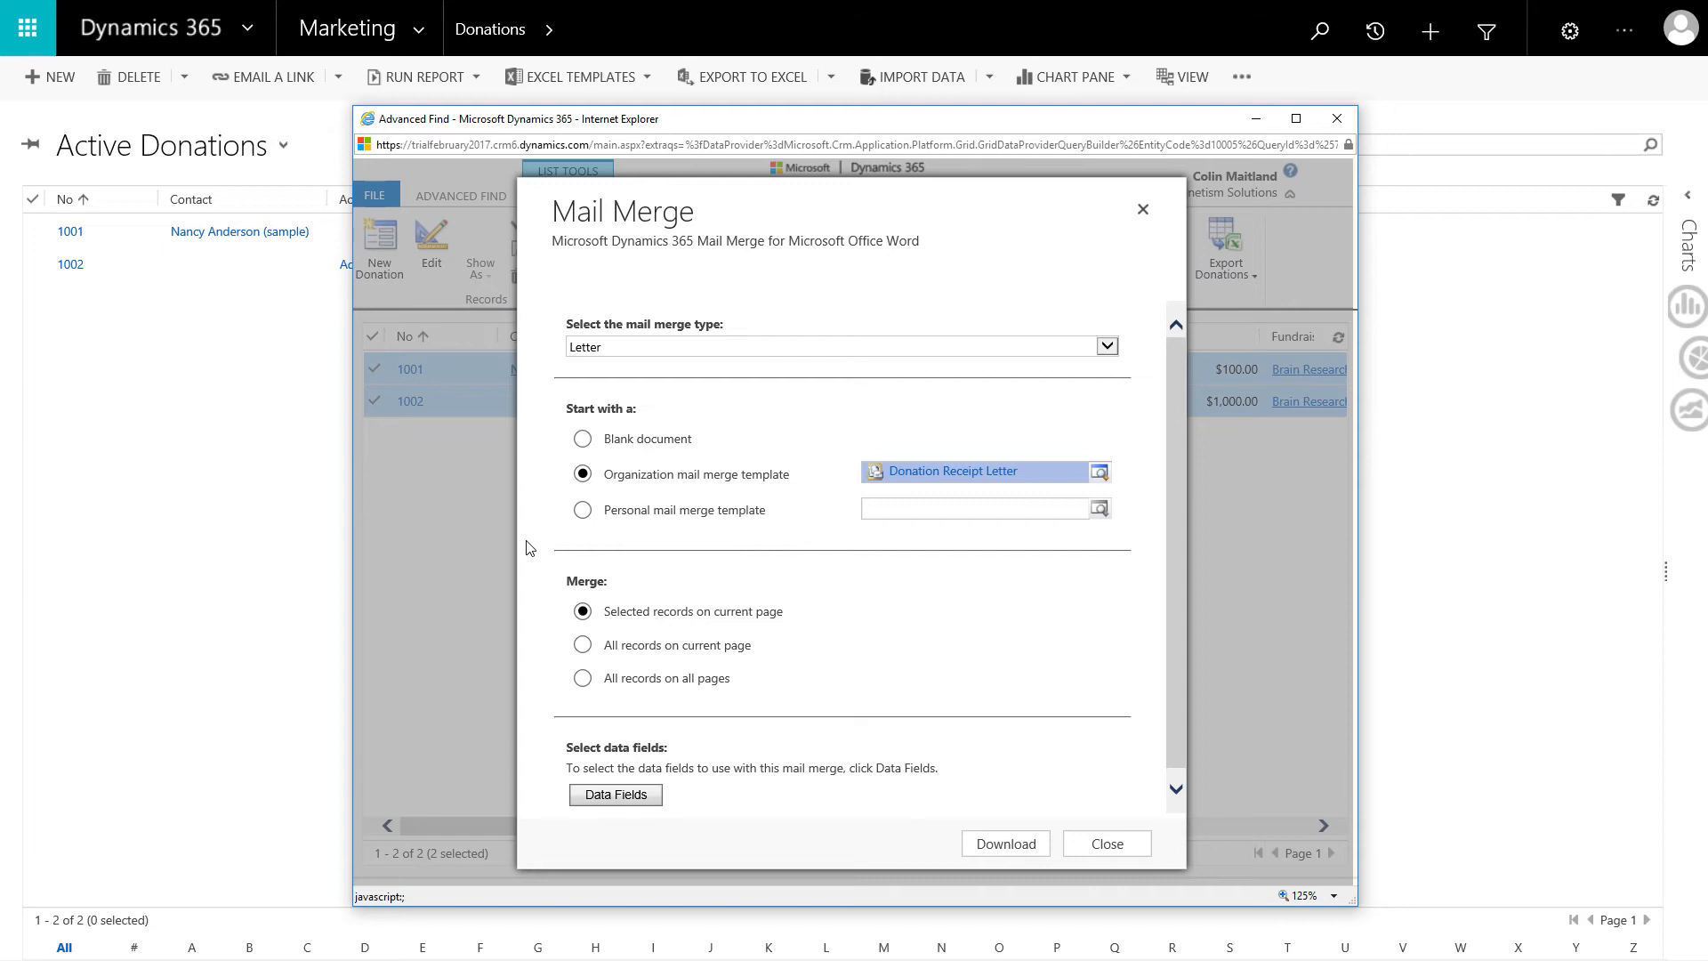
pyautogui.click(1008, 845)
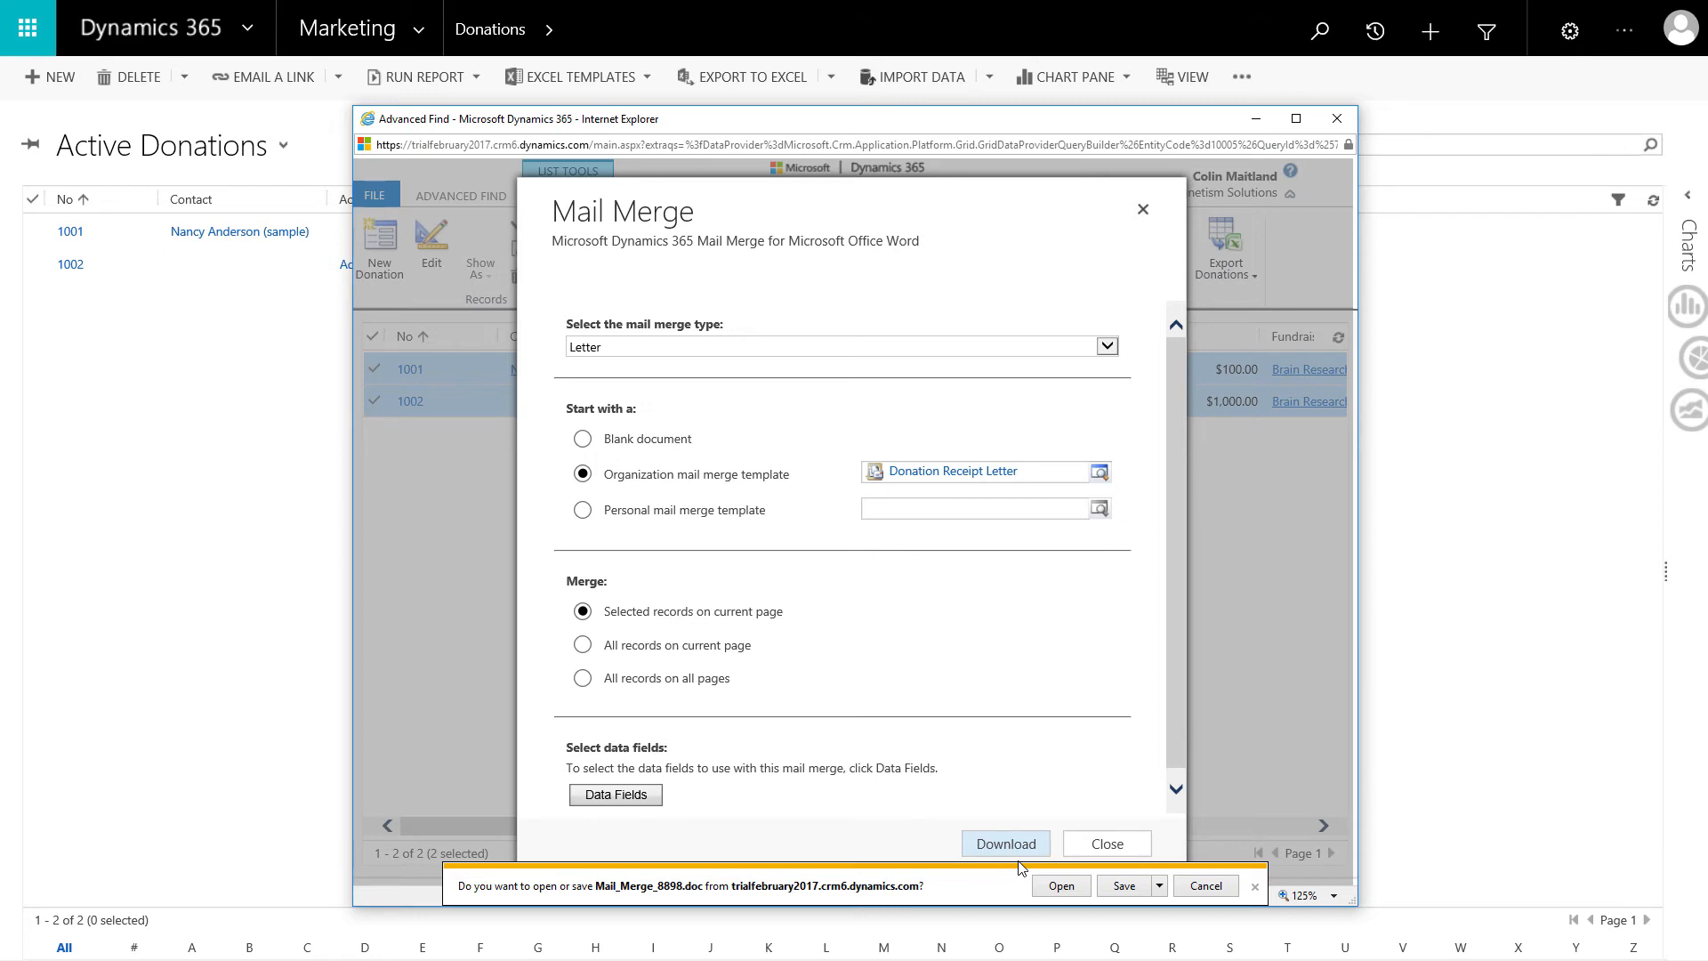
pyautogui.click(1057, 887)
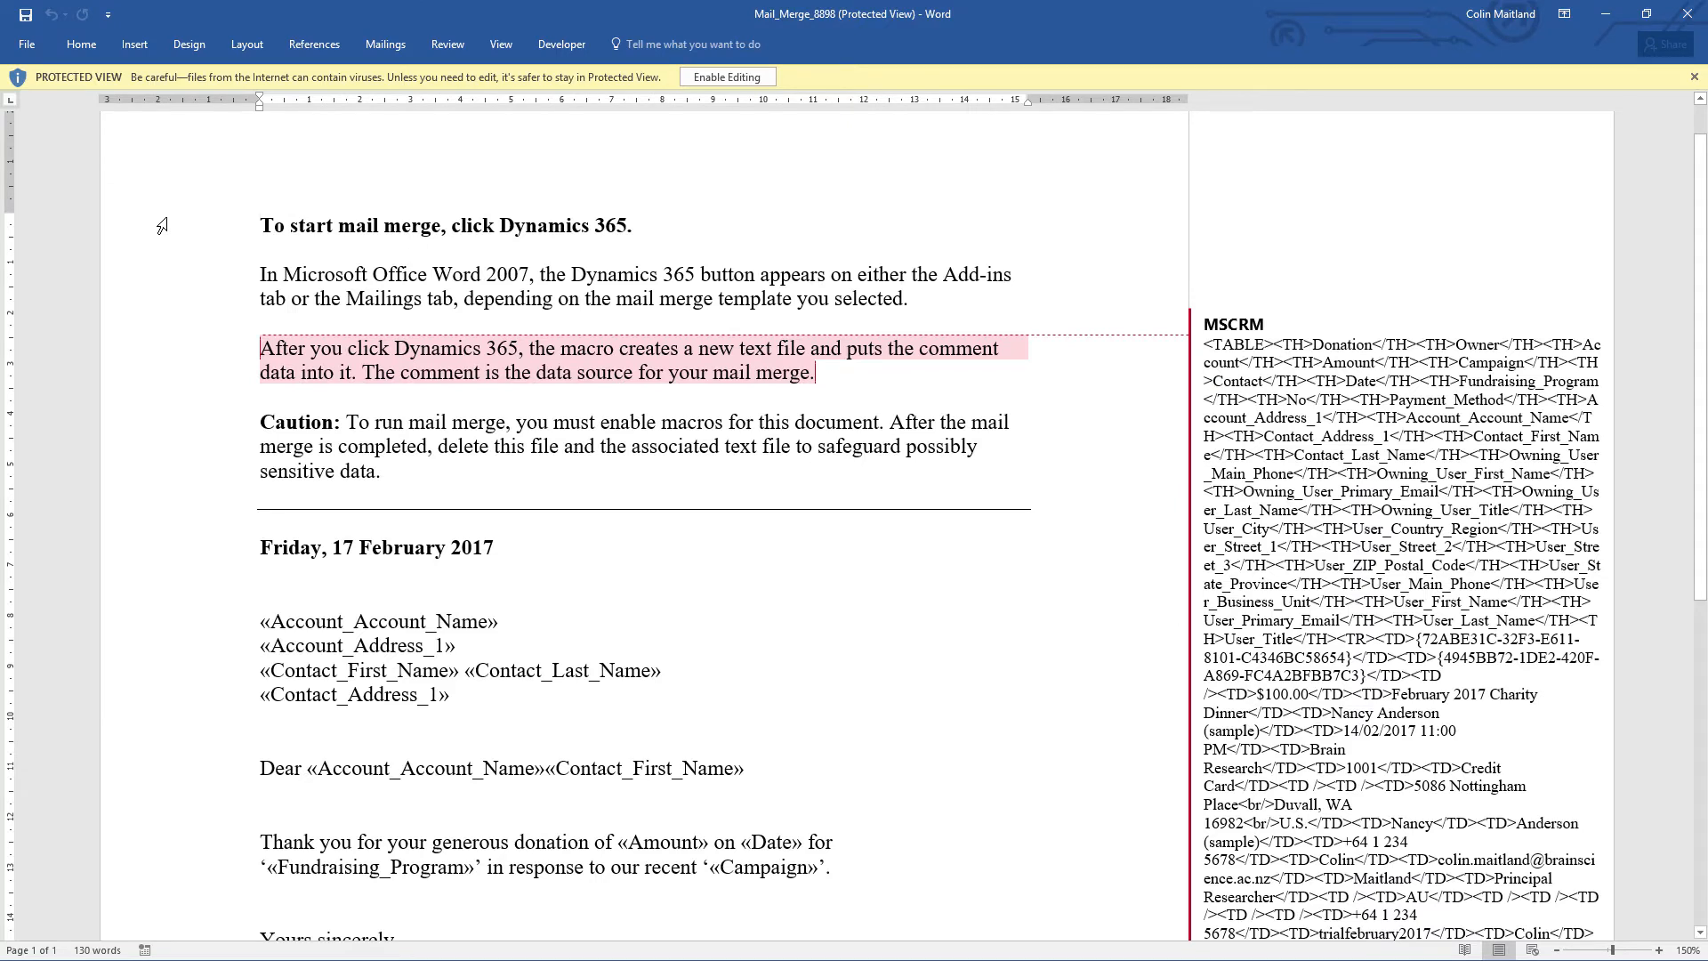
# - Enable editing and macros in the mail merge document, and run the CRM mail merge with all listed recipients
pyautogui.click(725, 77)
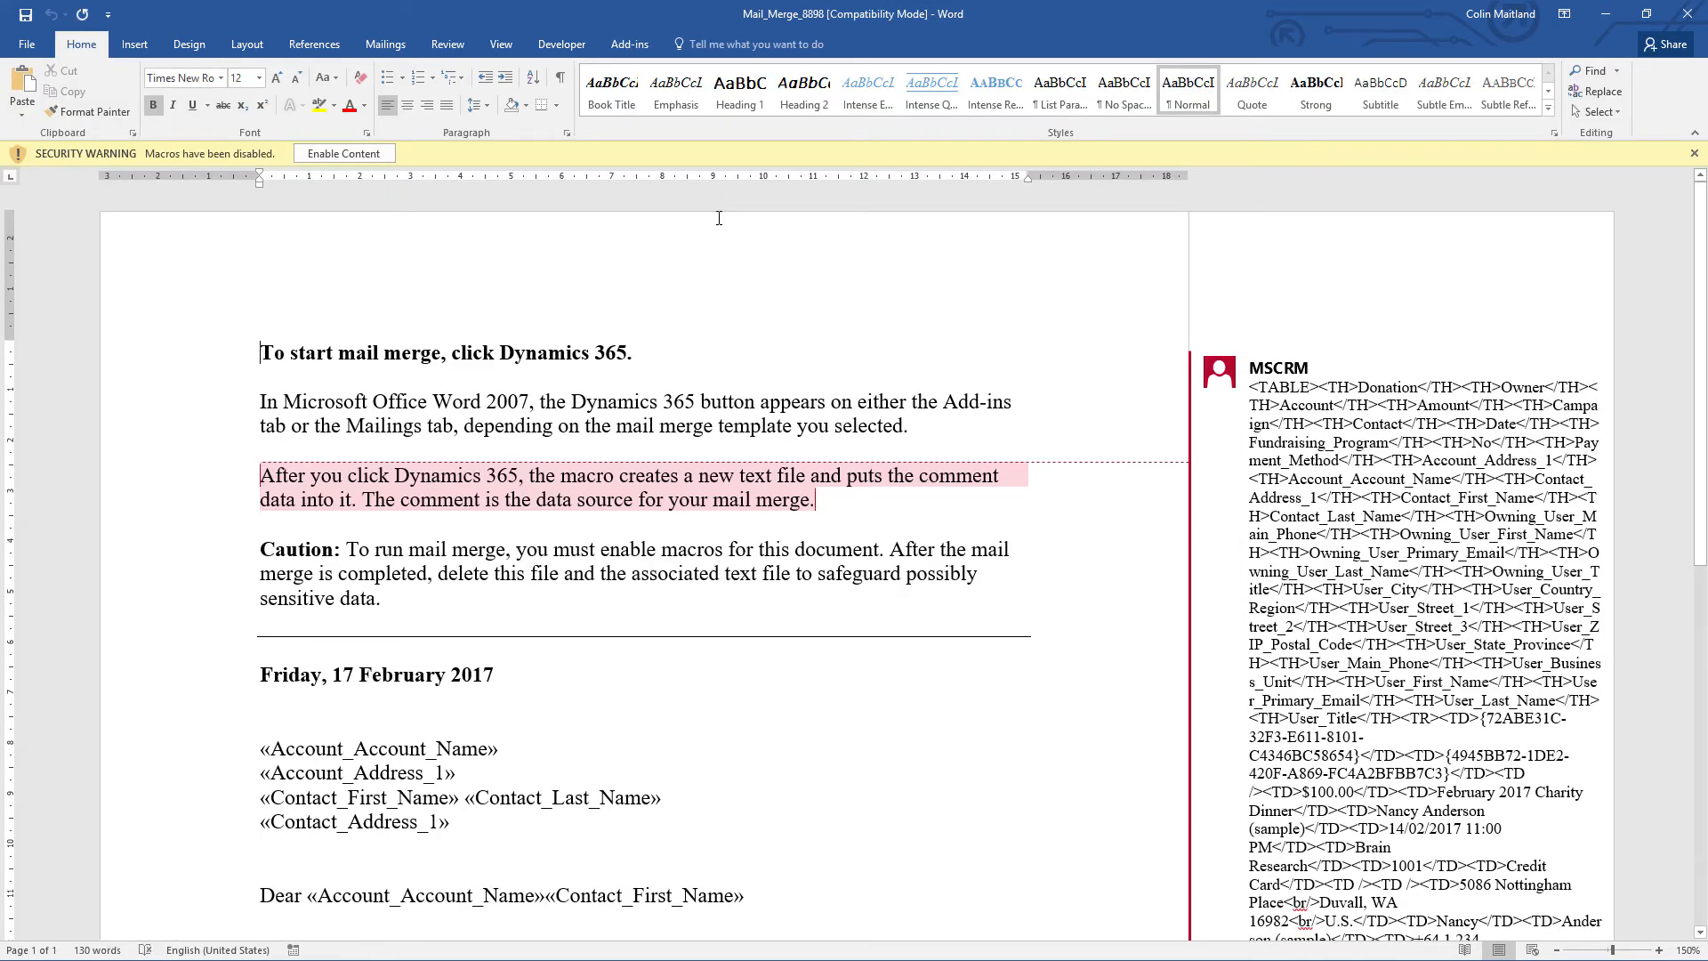
pyautogui.click(356, 156)
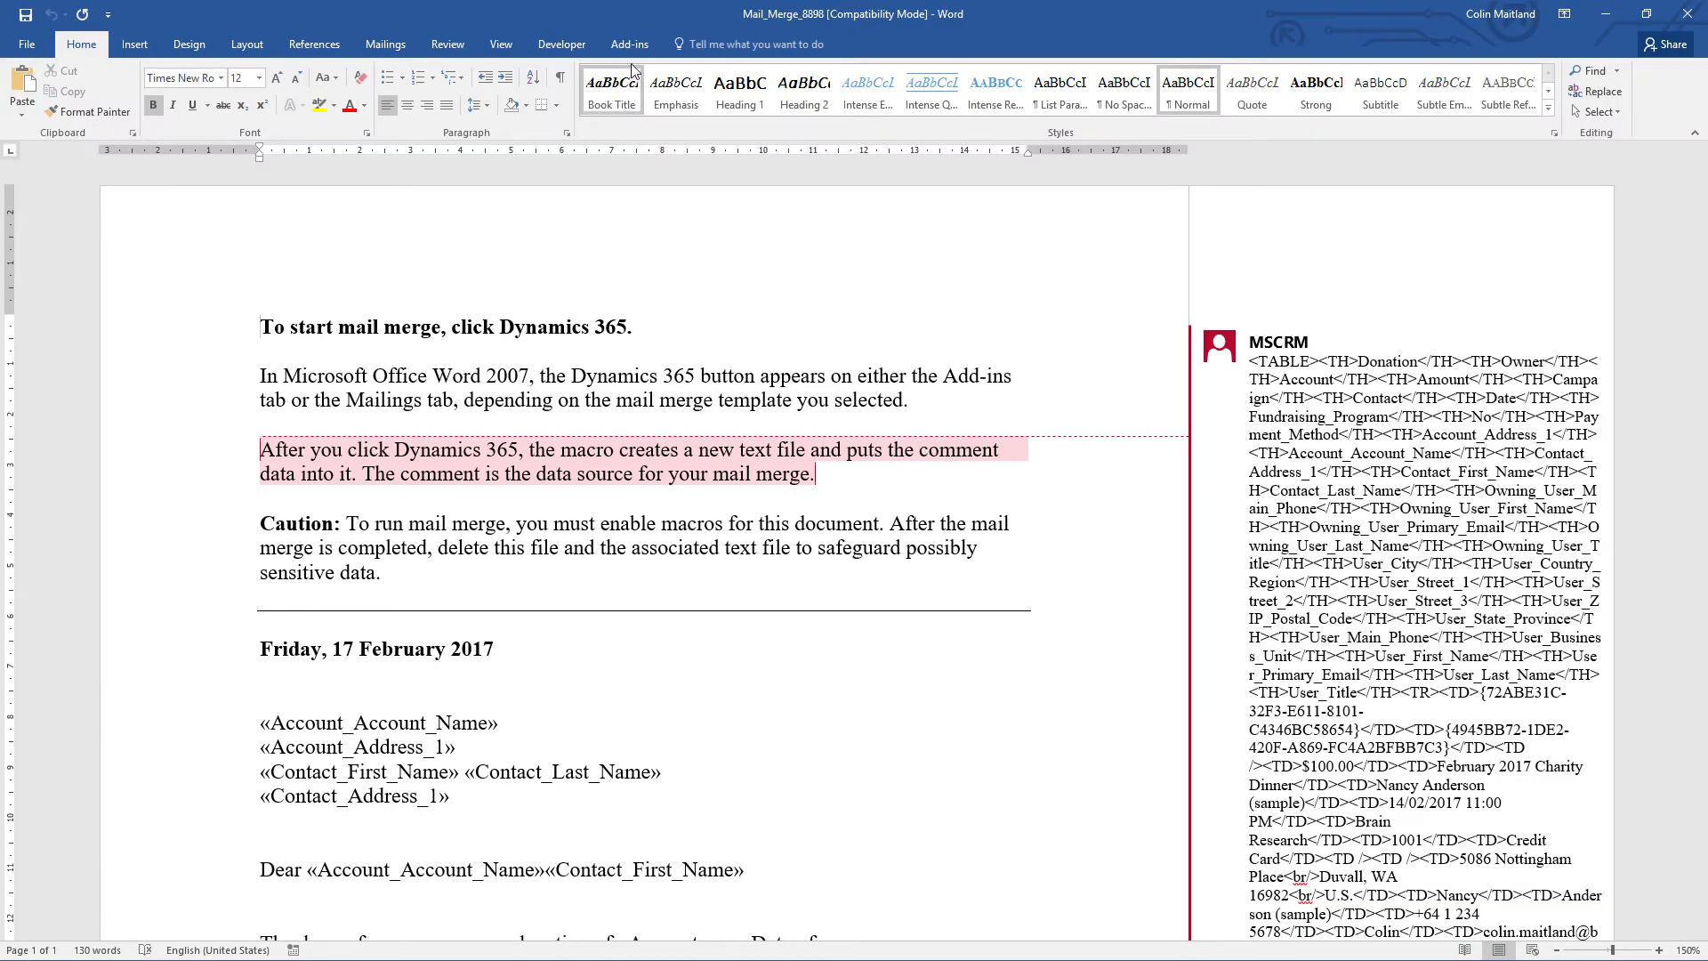
pyautogui.click(630, 44)
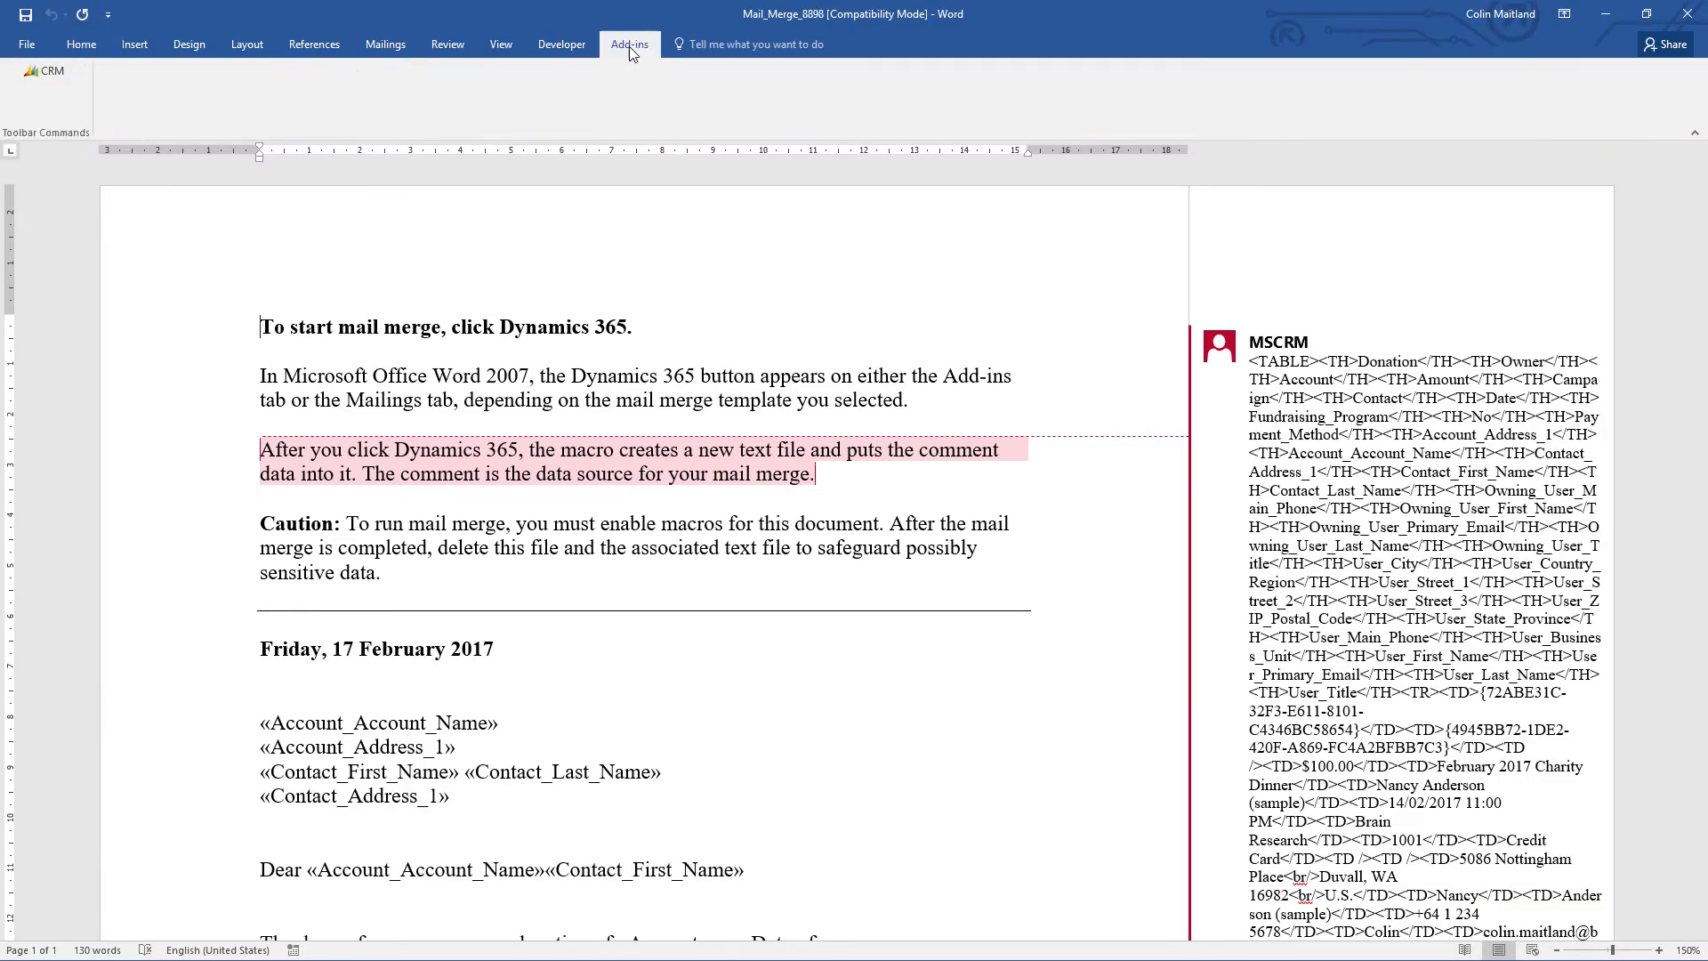
pyautogui.click(44, 72)
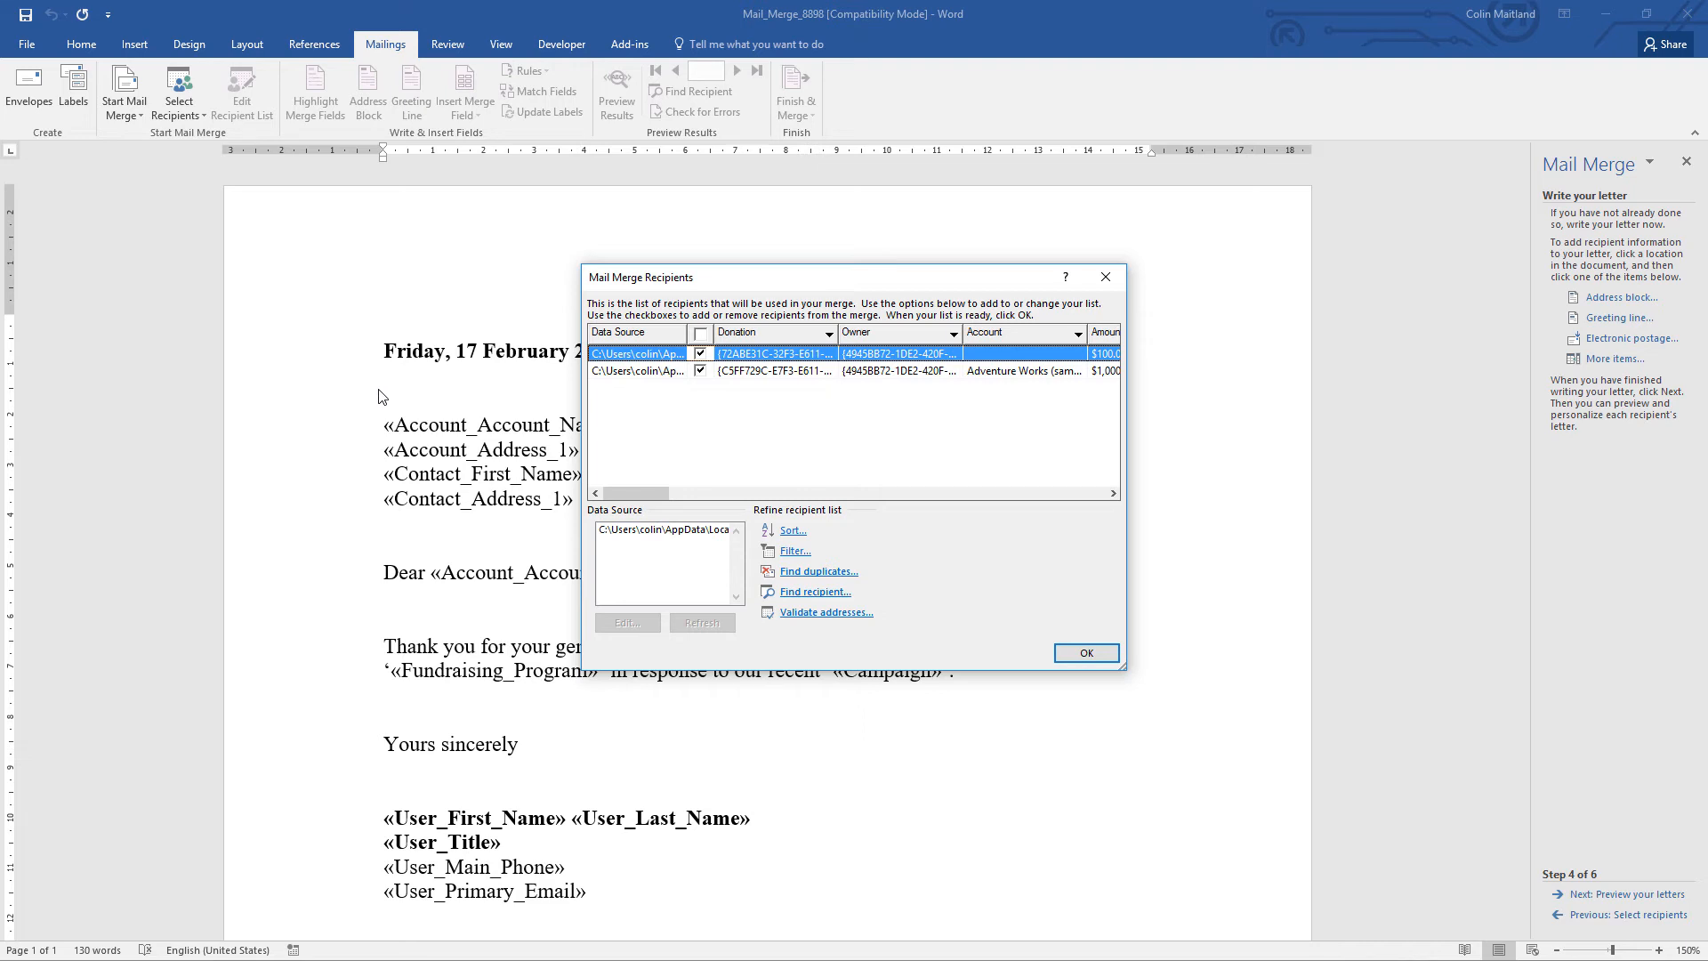
pyautogui.click(1086, 653)
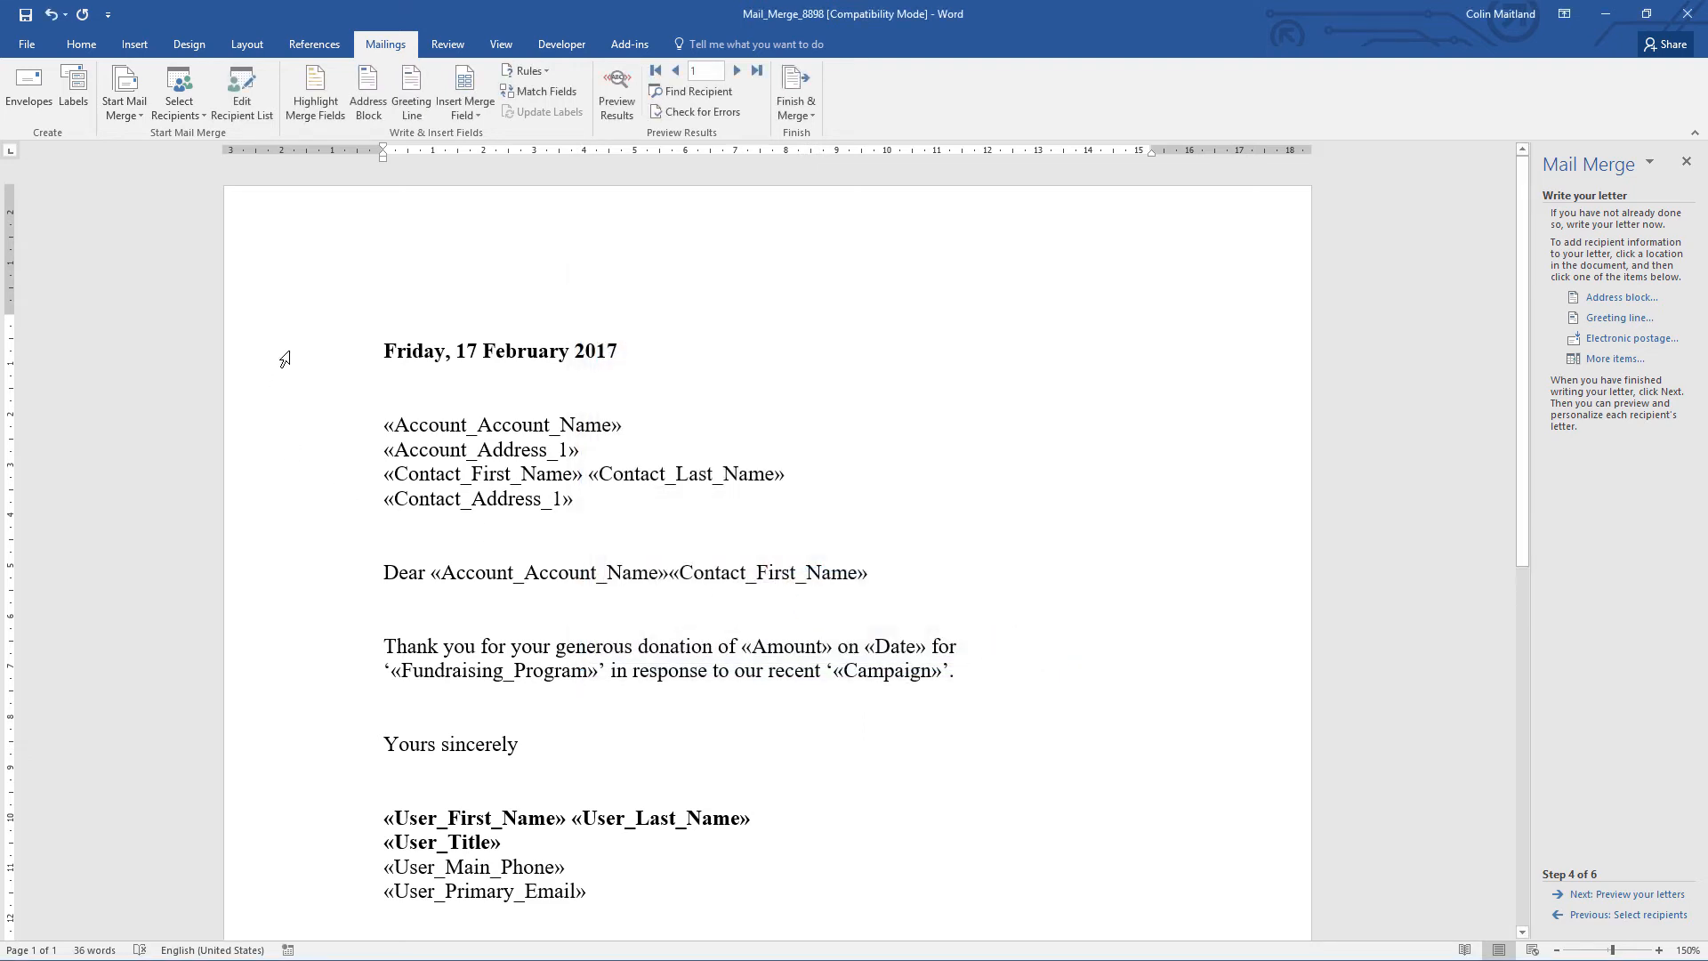
# - Preview the merged letters for both donations, examining the address, the donation date and the highlighted merge fields, and end the preview
pyautogui.click(626, 102)
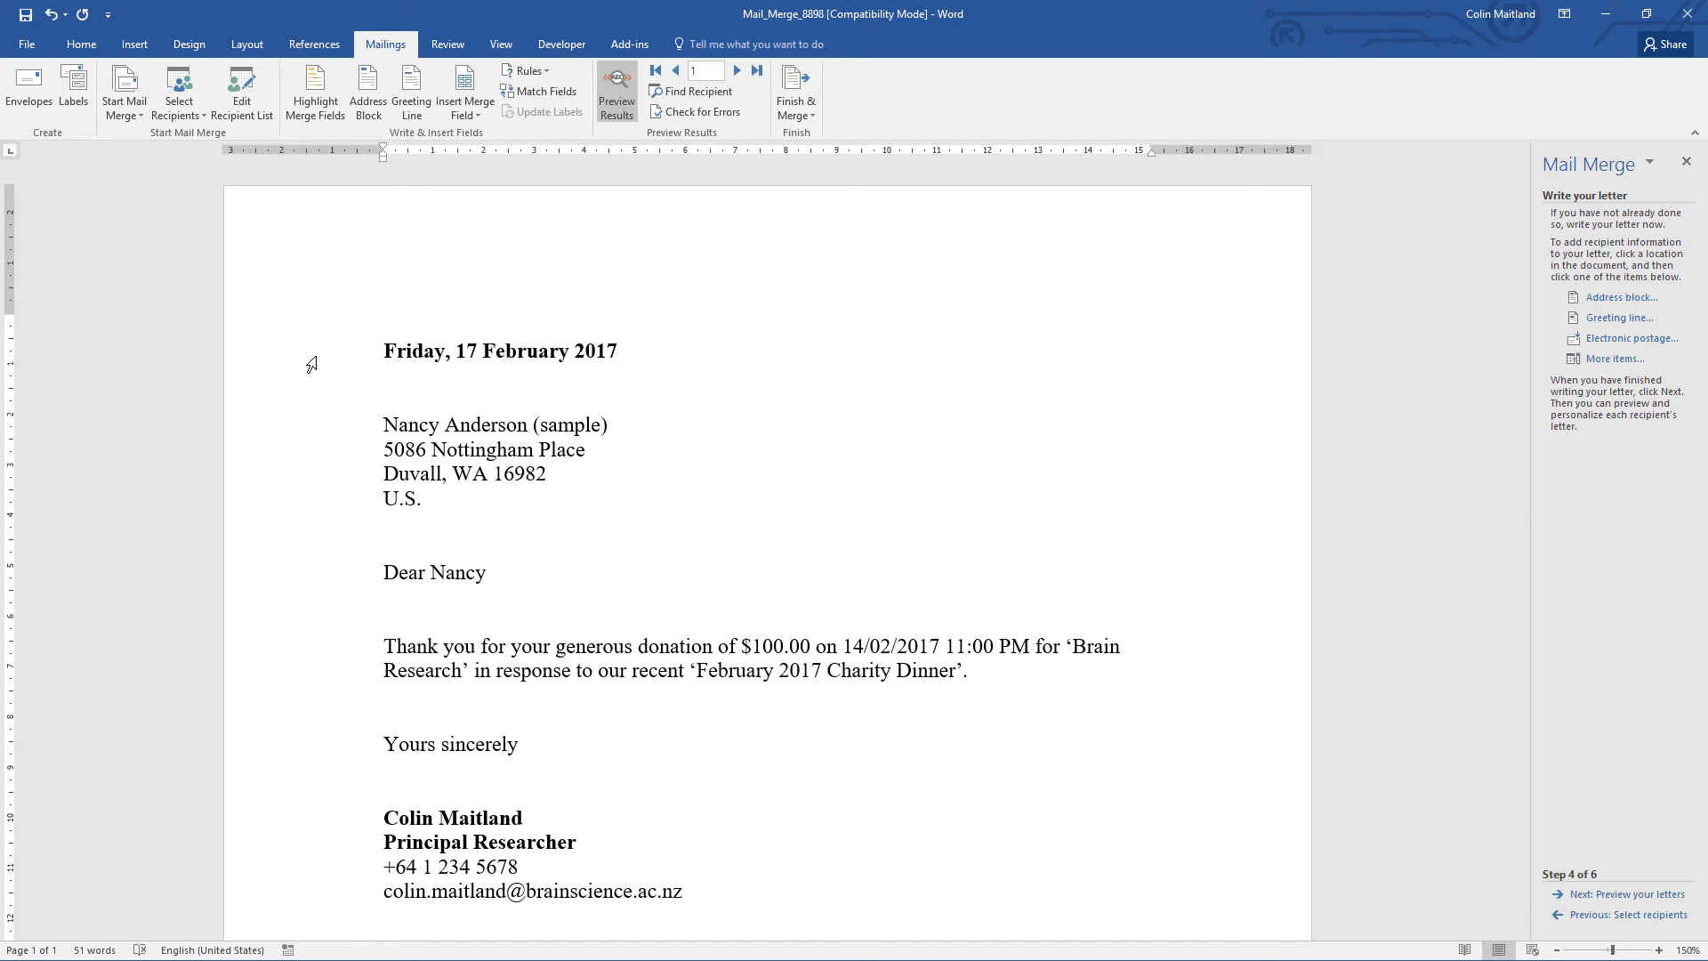
pyautogui.click(266, 502)
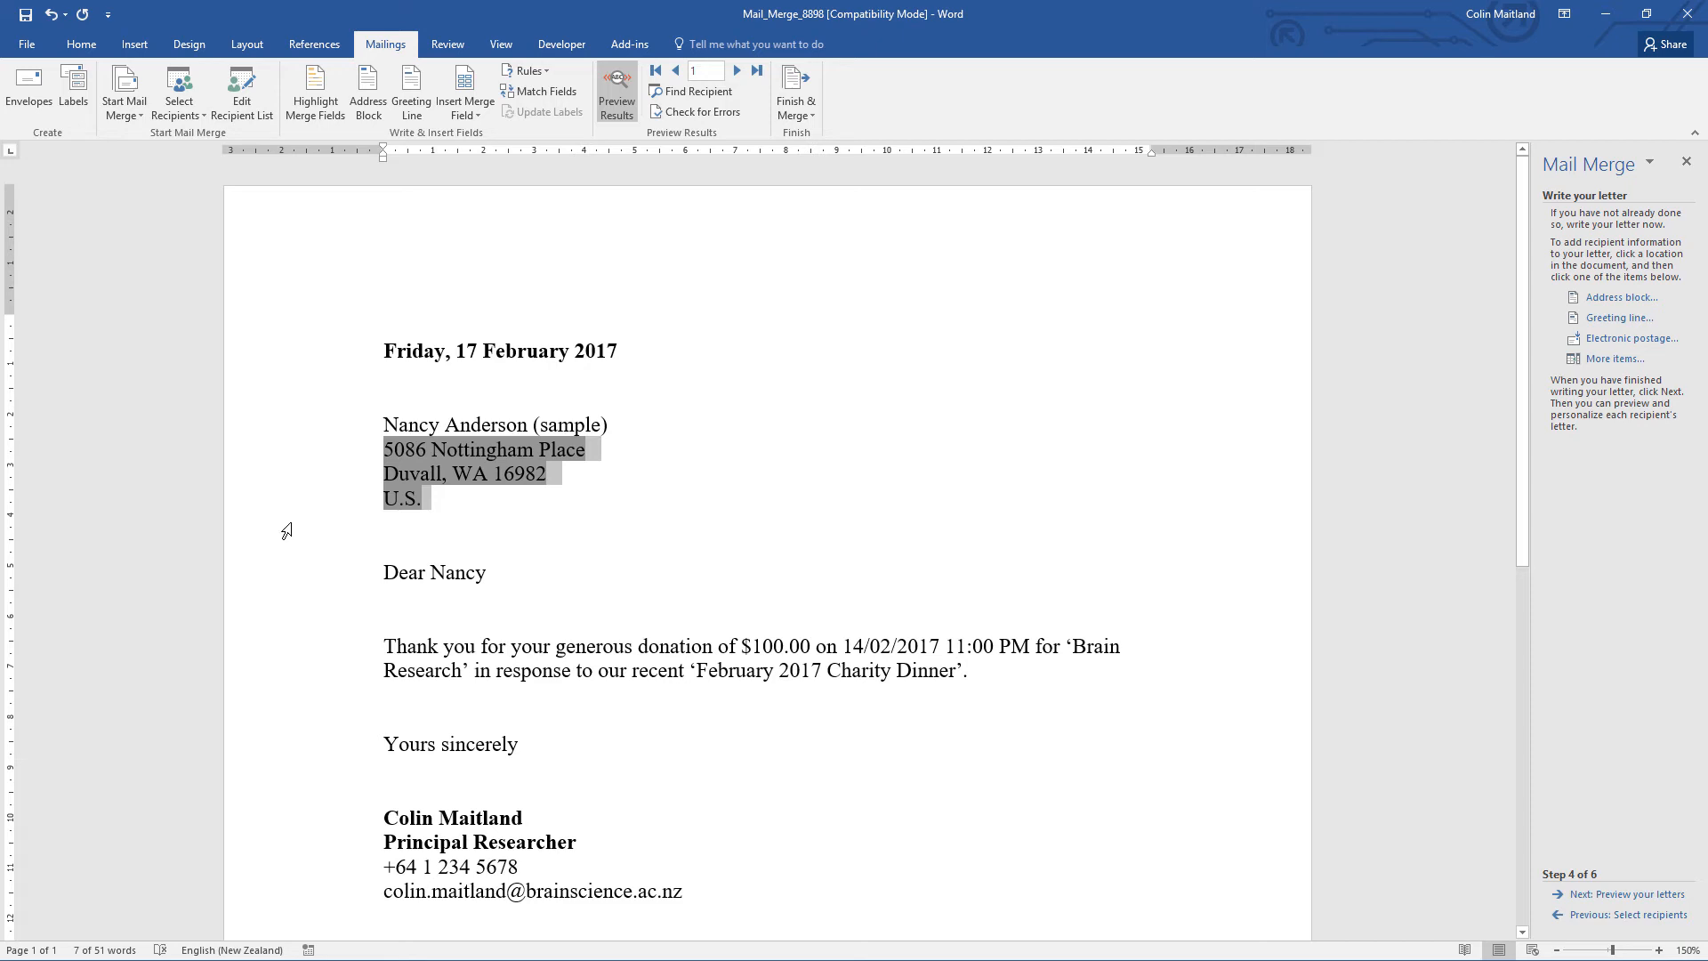
pyautogui.click(846, 645)
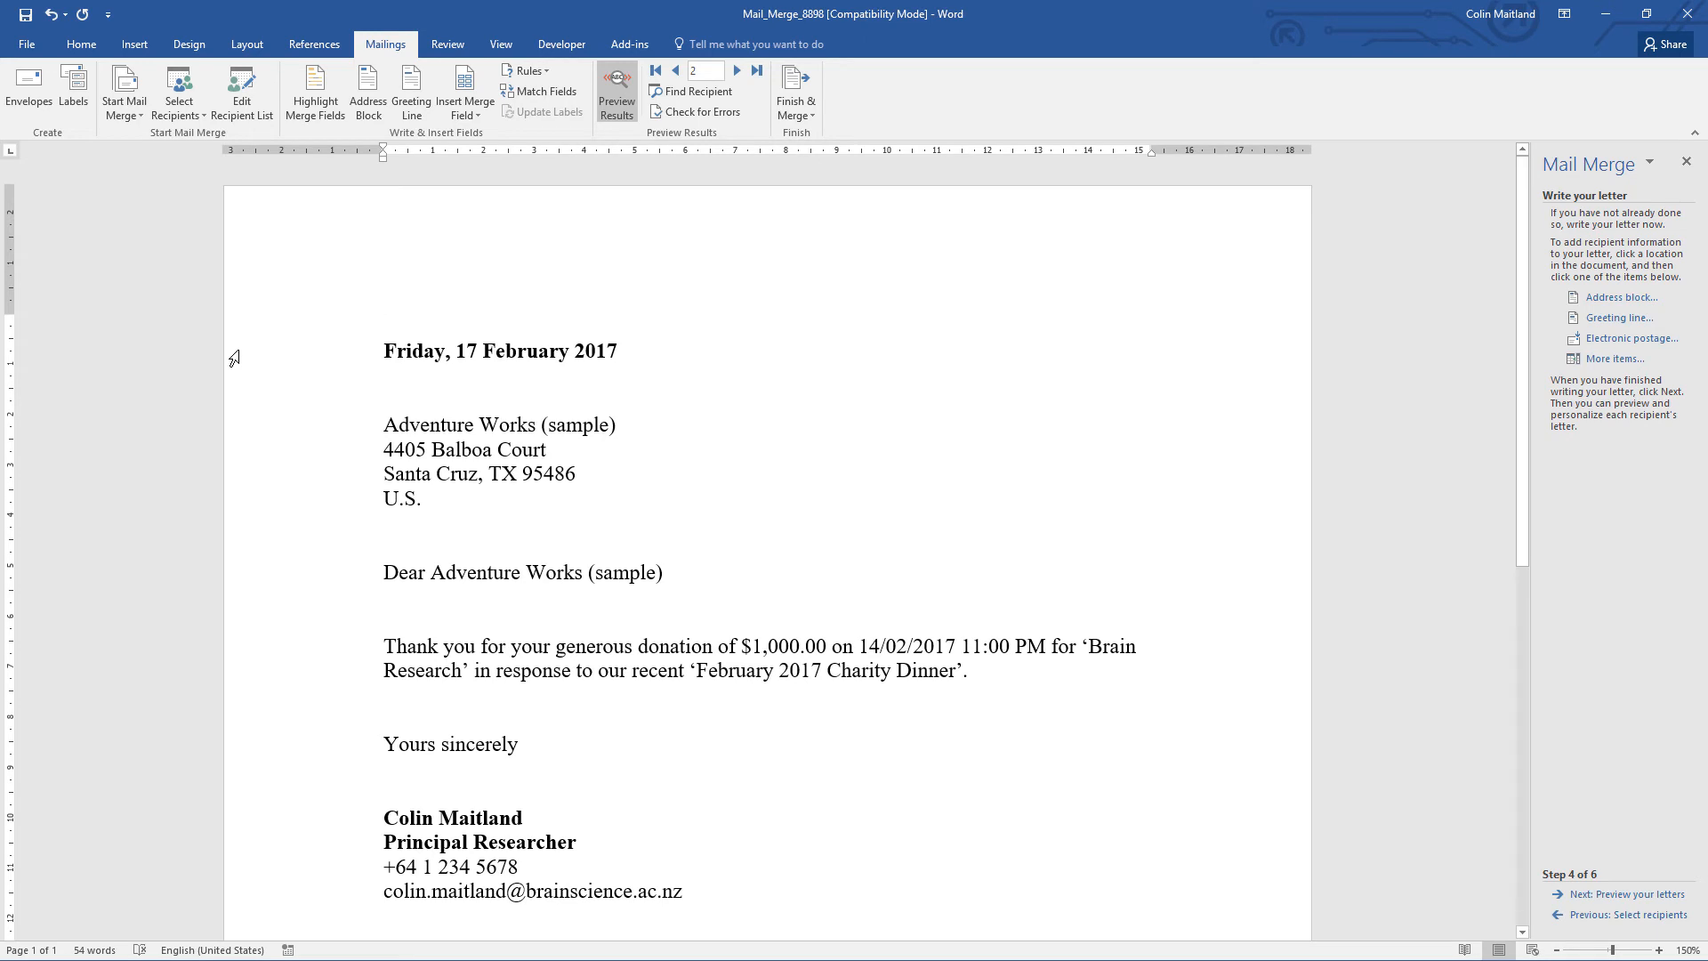
pyautogui.click(325, 88)
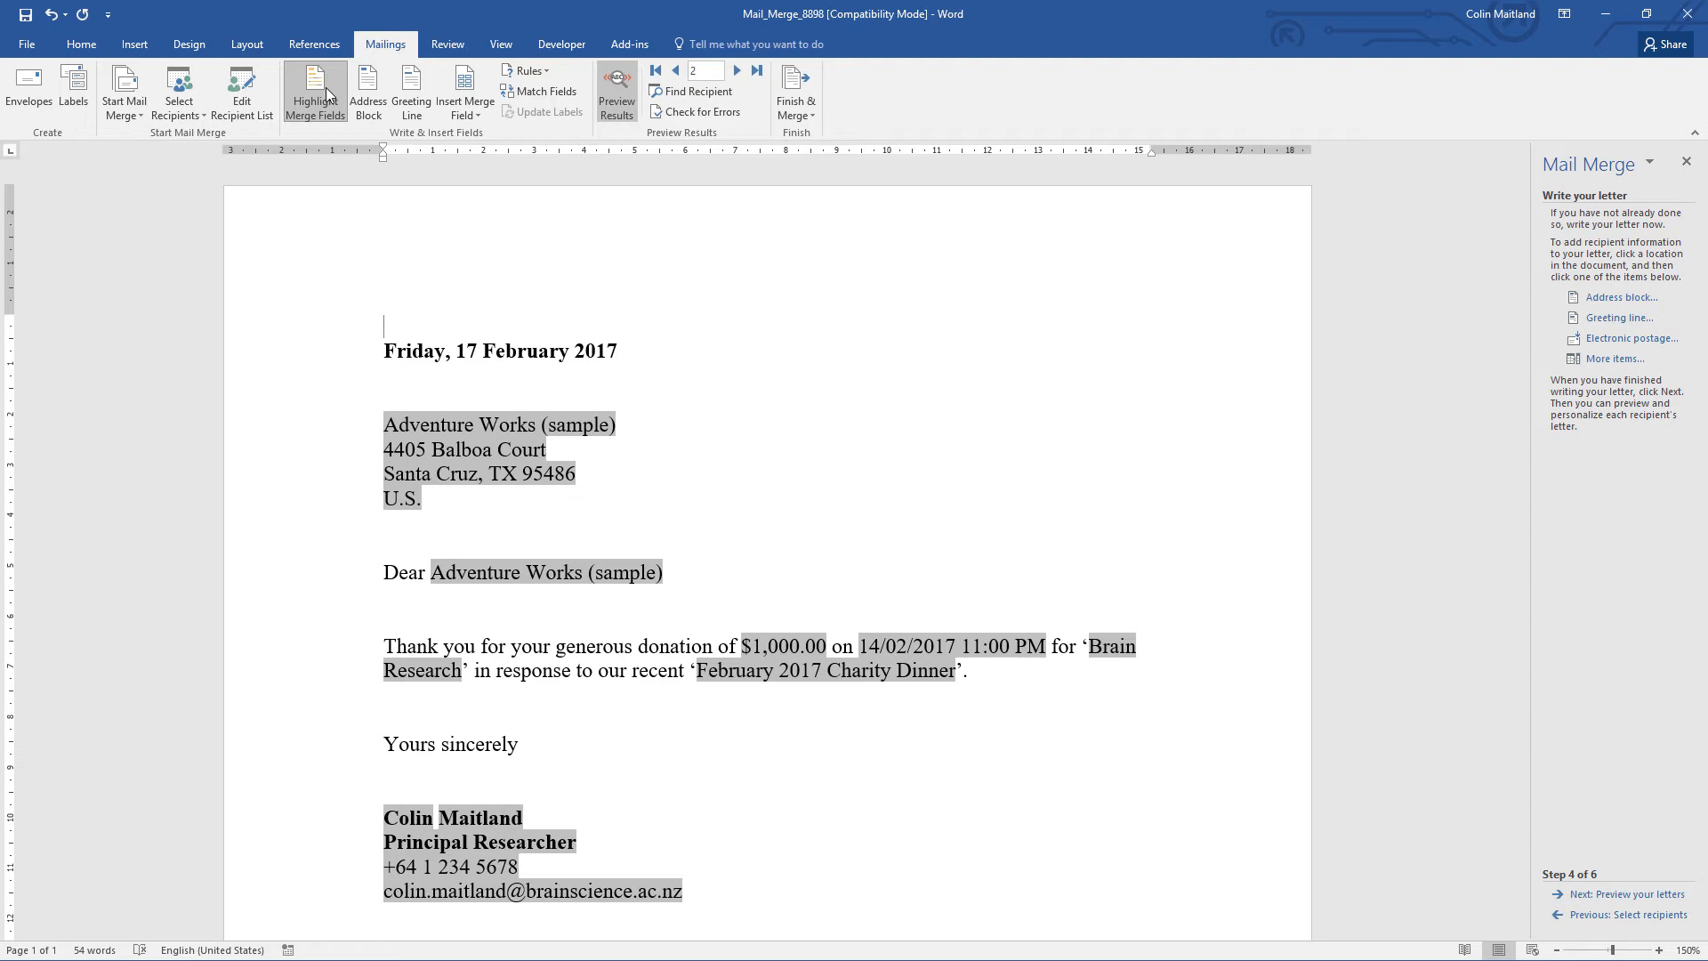
pyautogui.click(329, 102)
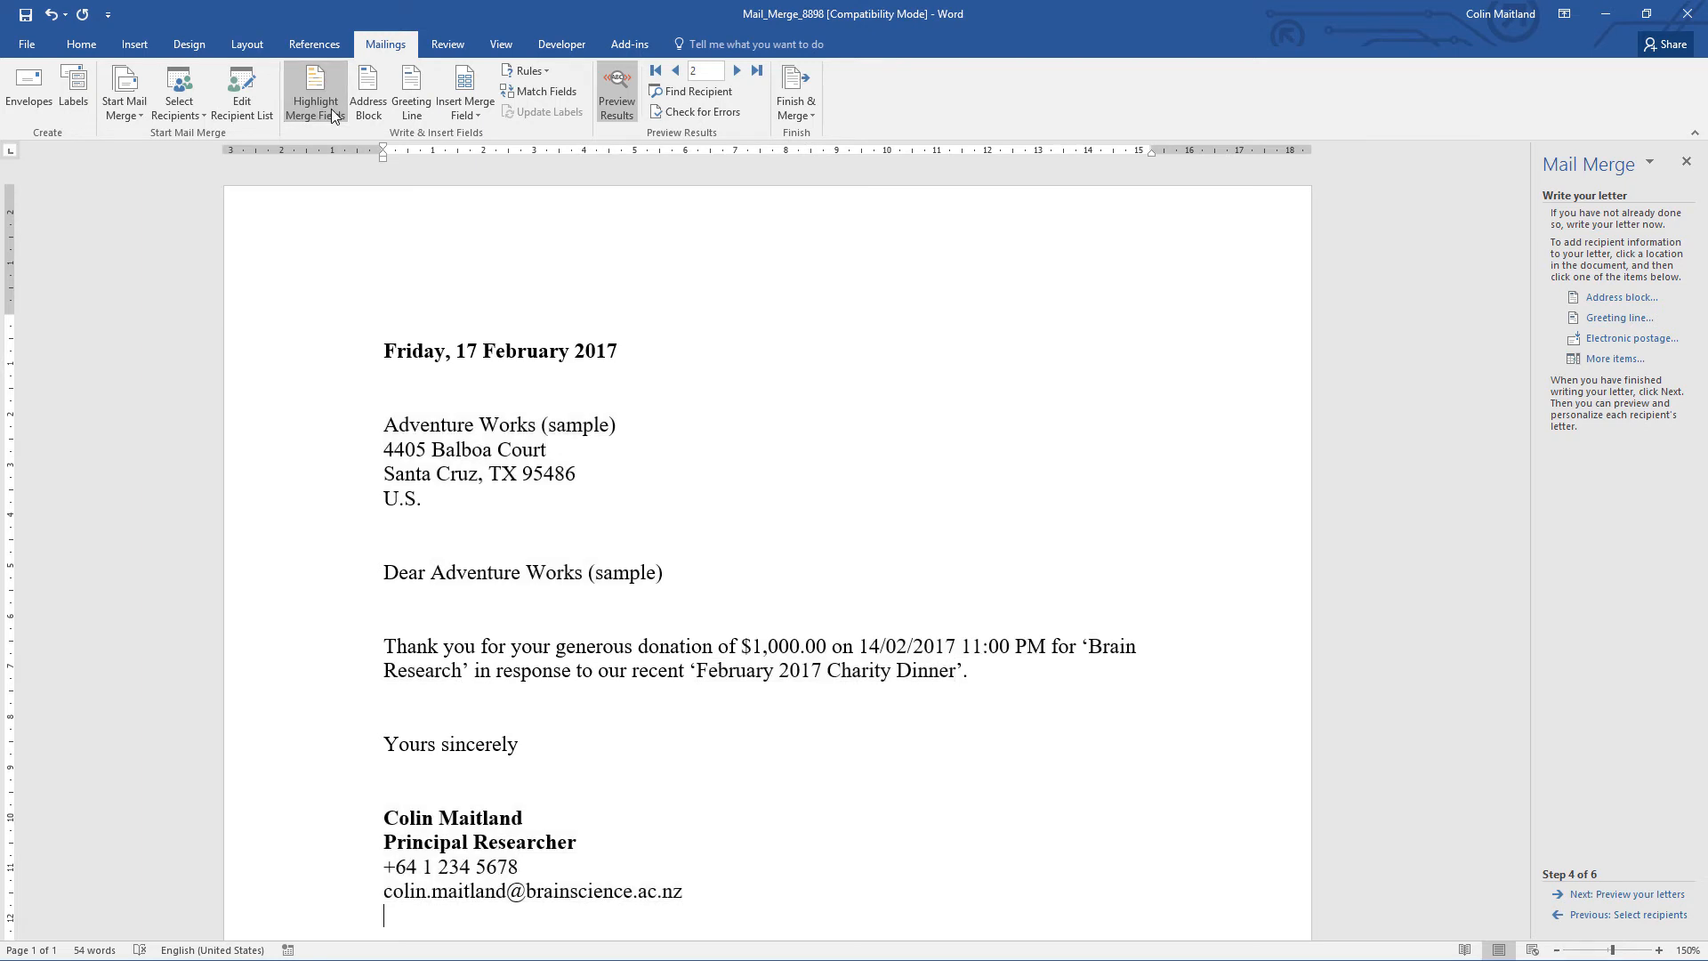
pyautogui.click(616, 89)
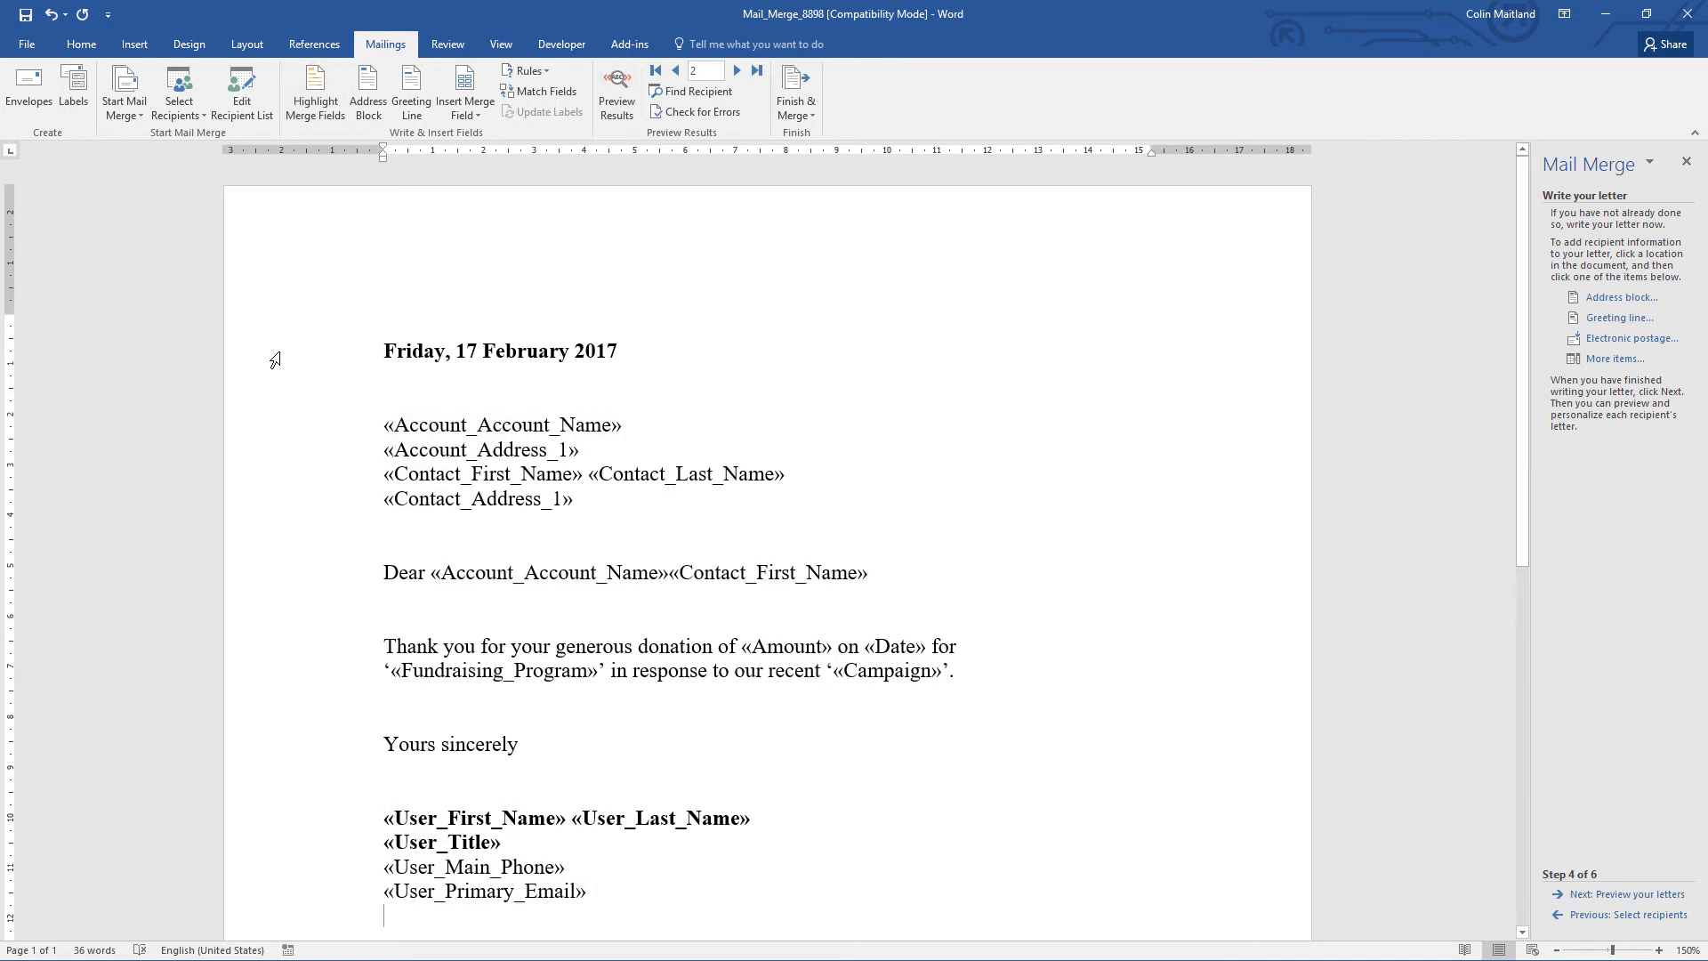
# - Close the mail merge document without saving it, and close the Mail Merge dialog and Advanced Find
pyautogui.click(1687, 14)
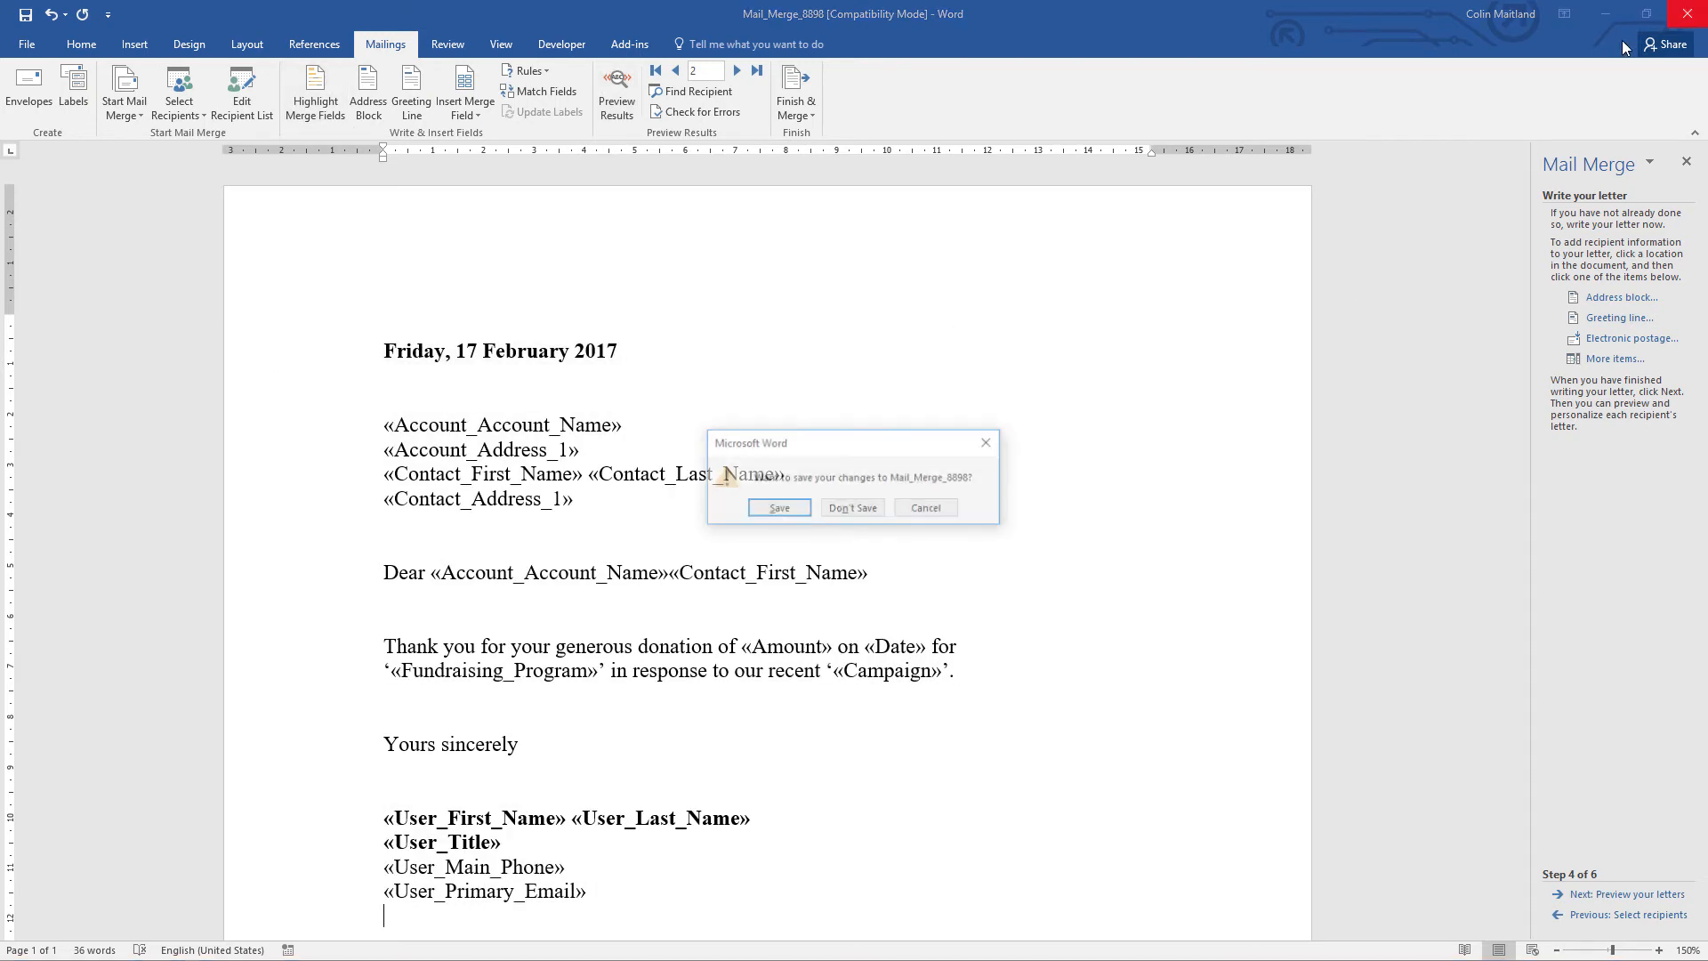
pyautogui.click(854, 511)
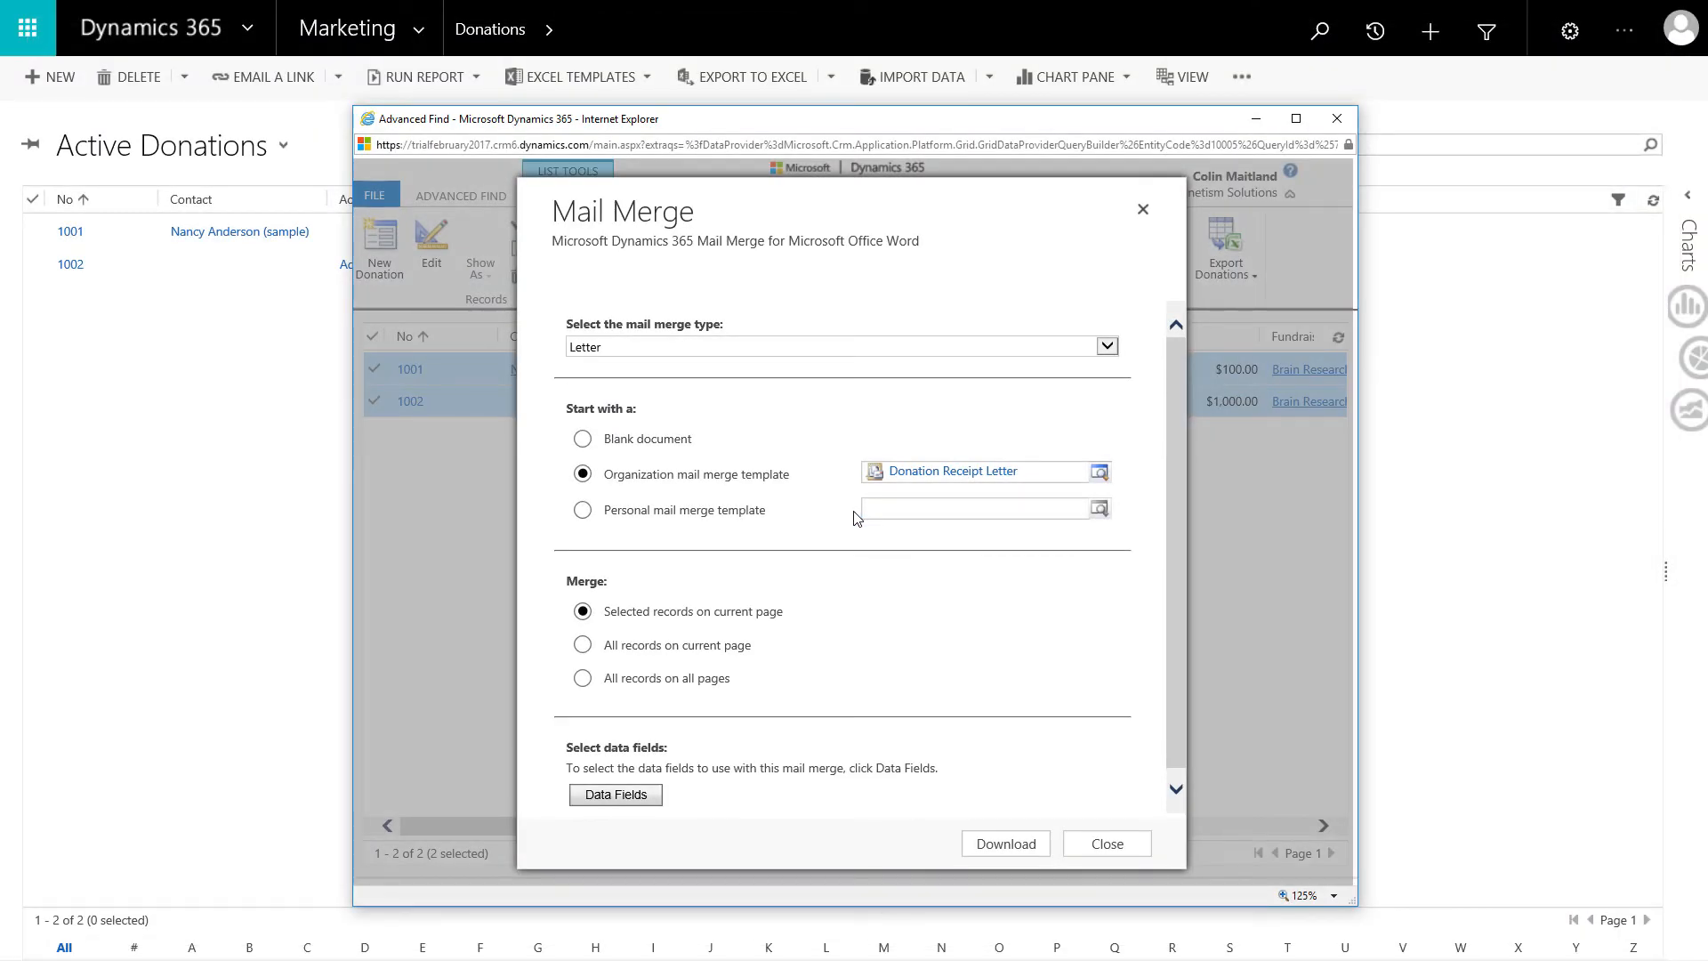
pyautogui.click(1101, 846)
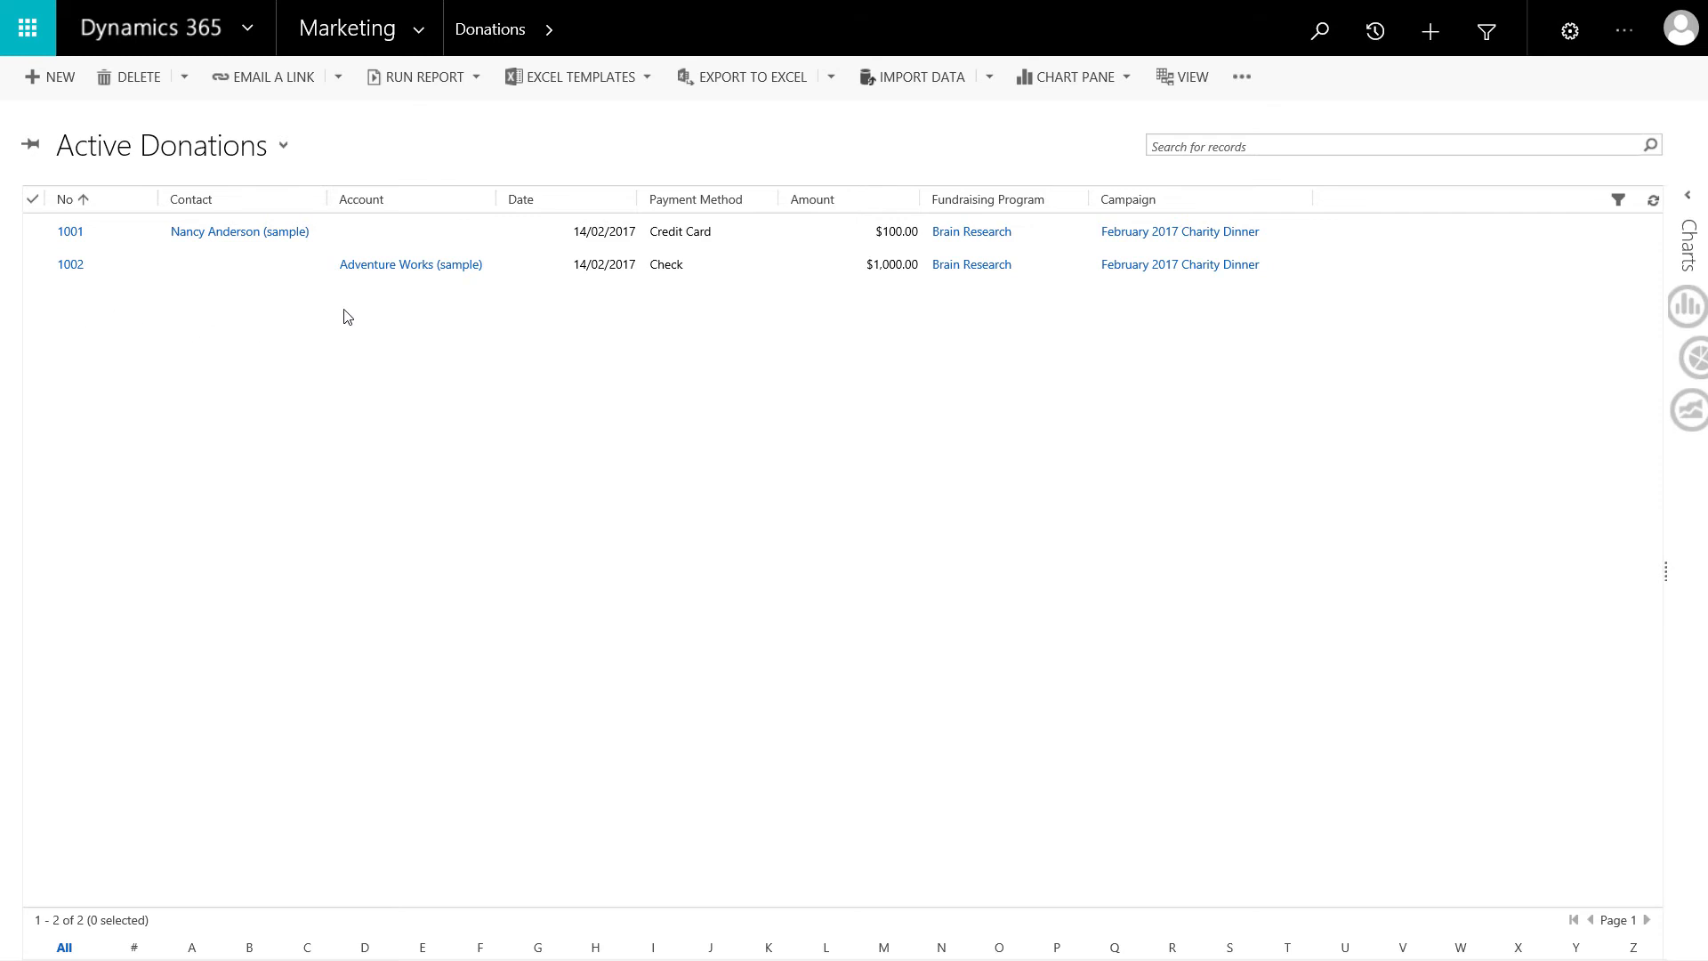
# - Open the Donation Receipt Letter record from the Mail Merge Templates in Settings
pyautogui.click(414, 29)
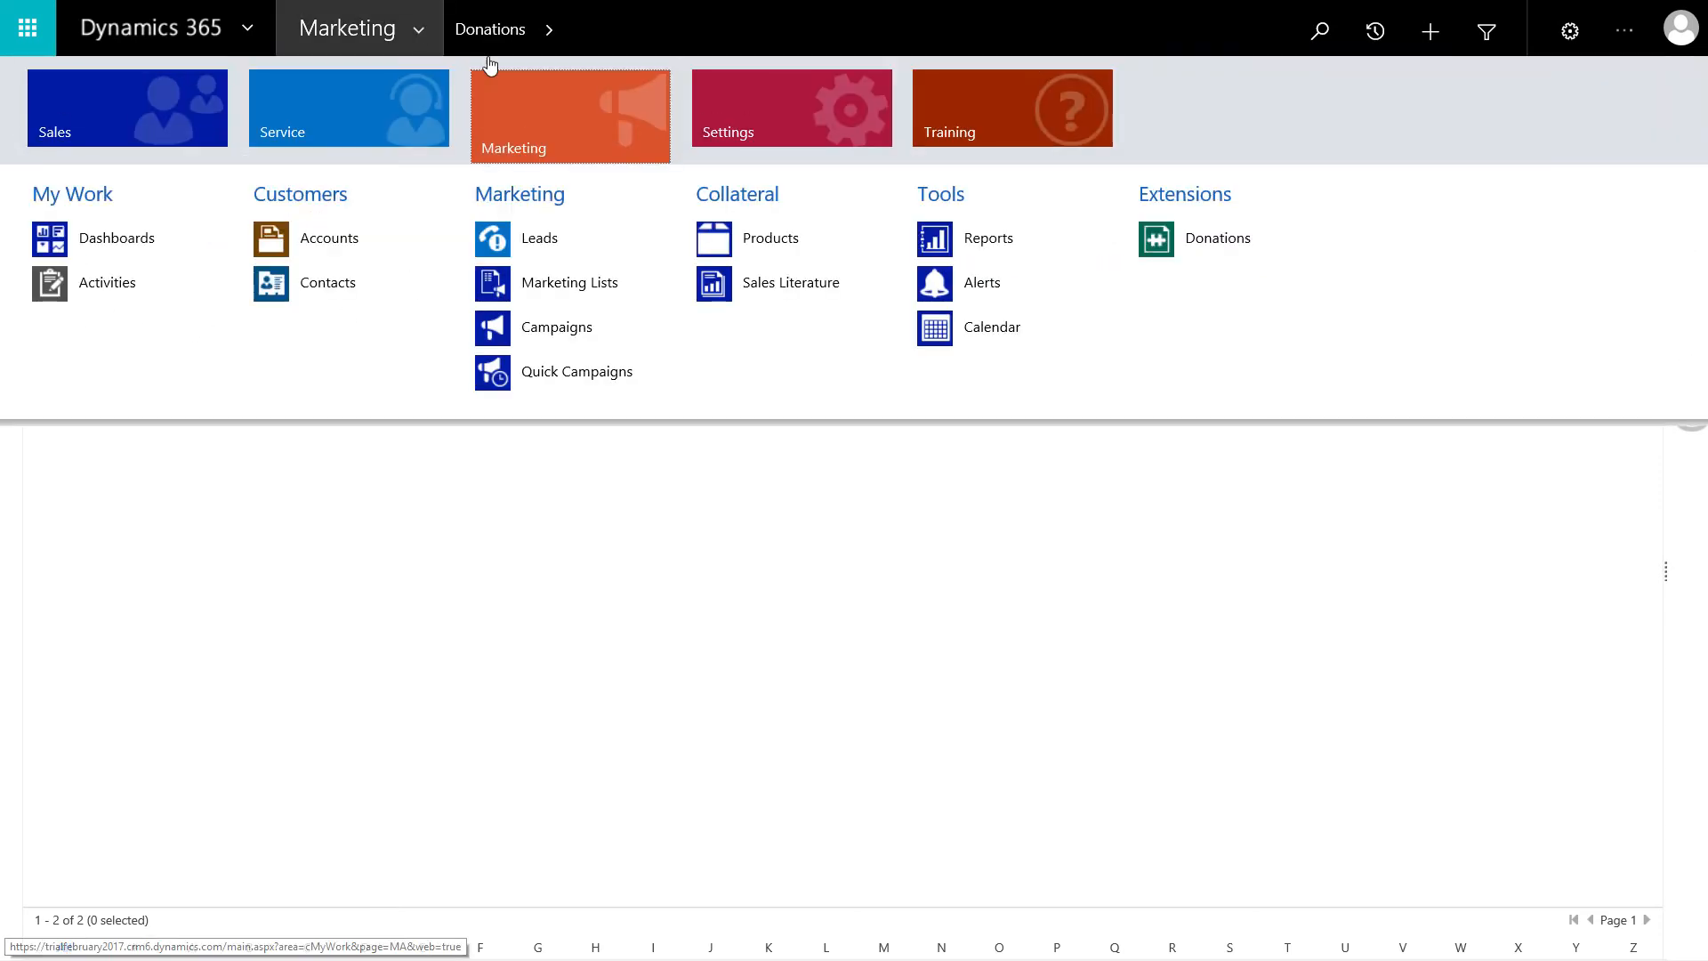
pyautogui.click(770, 119)
pyautogui.click(62, 289)
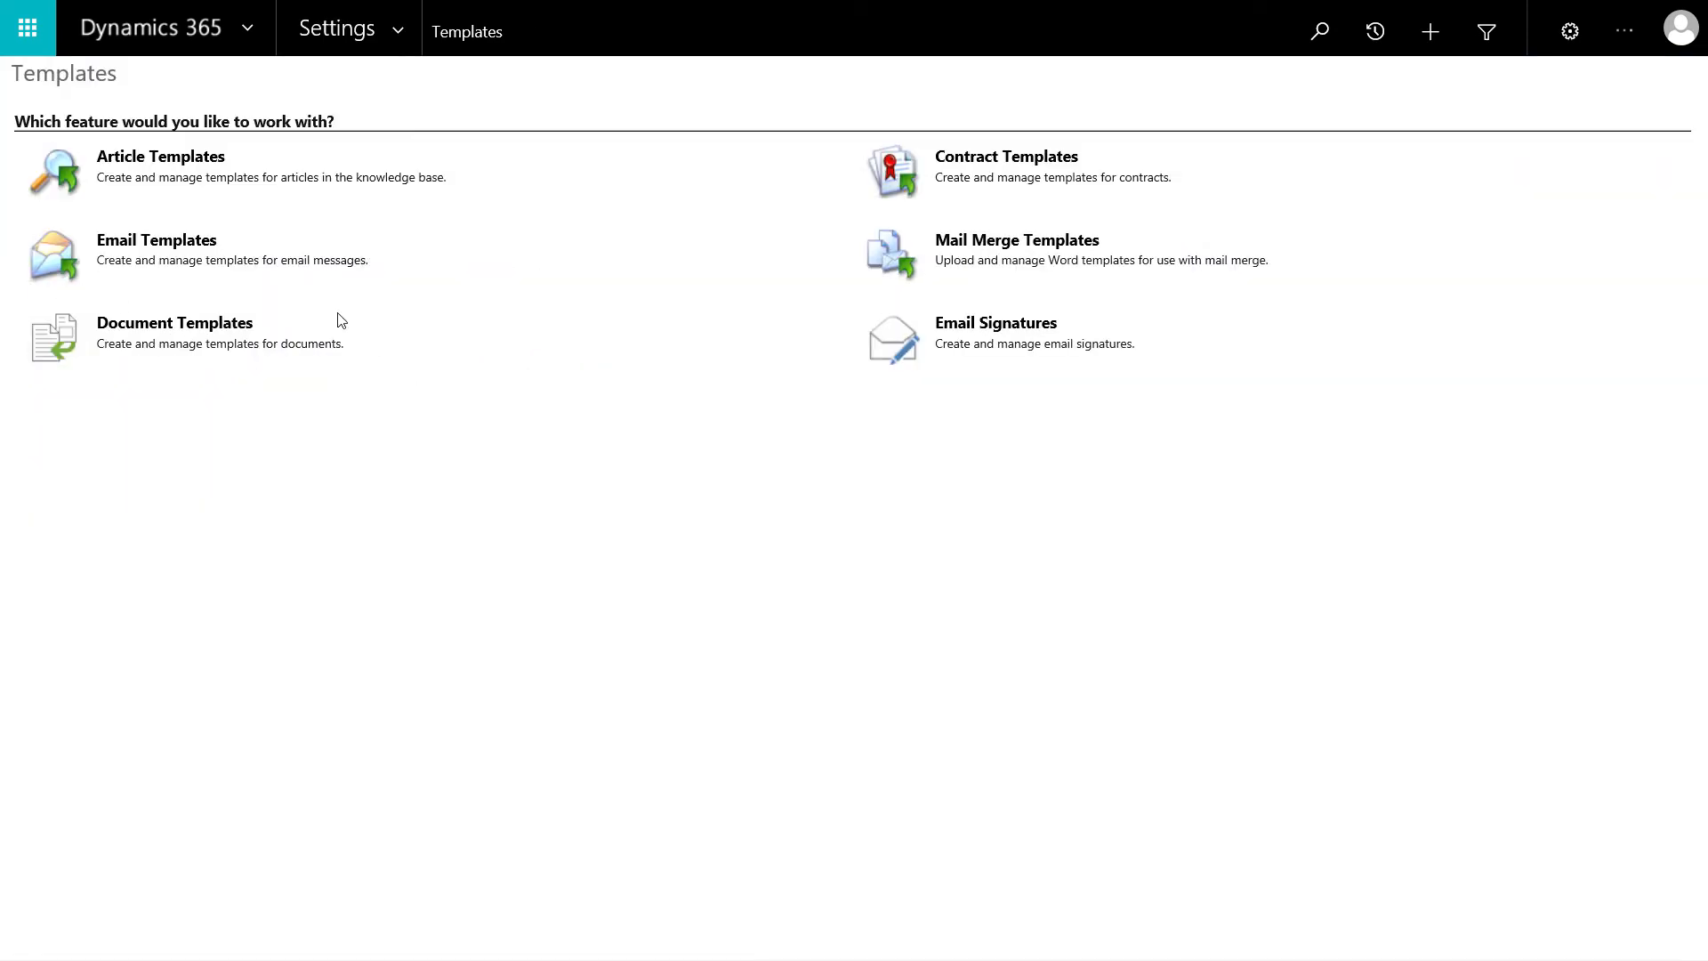
pyautogui.click(950, 260)
pyautogui.click(13, 212)
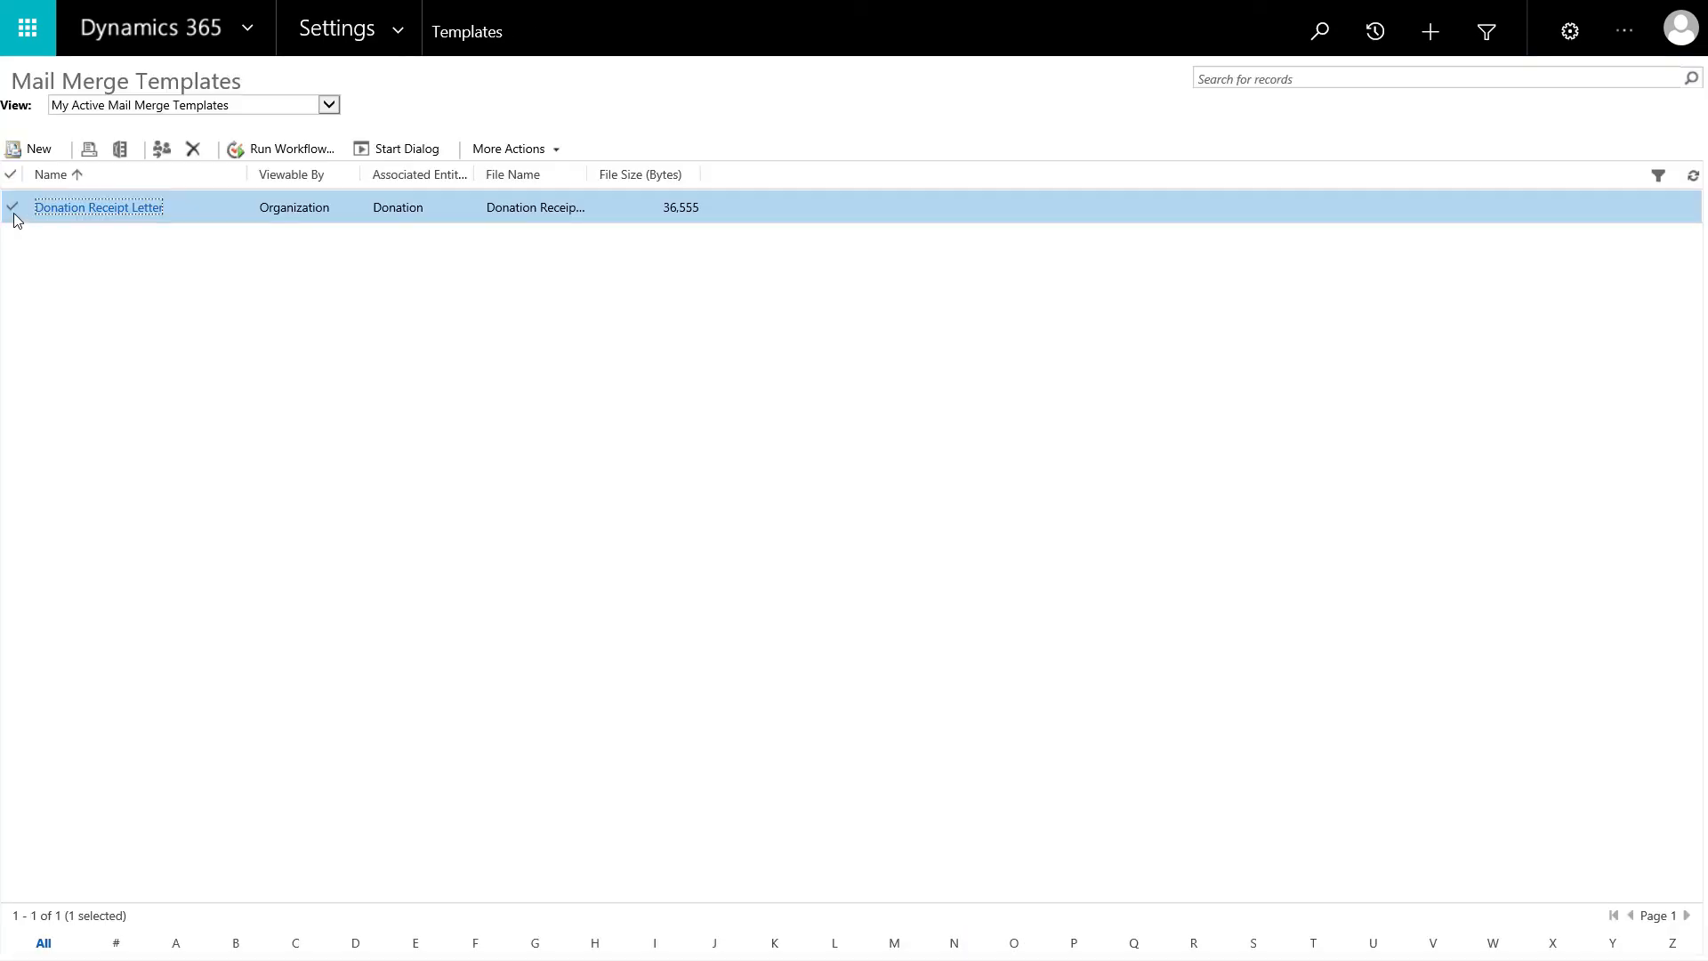
pyautogui.click(14, 214)
pyautogui.click(13, 214)
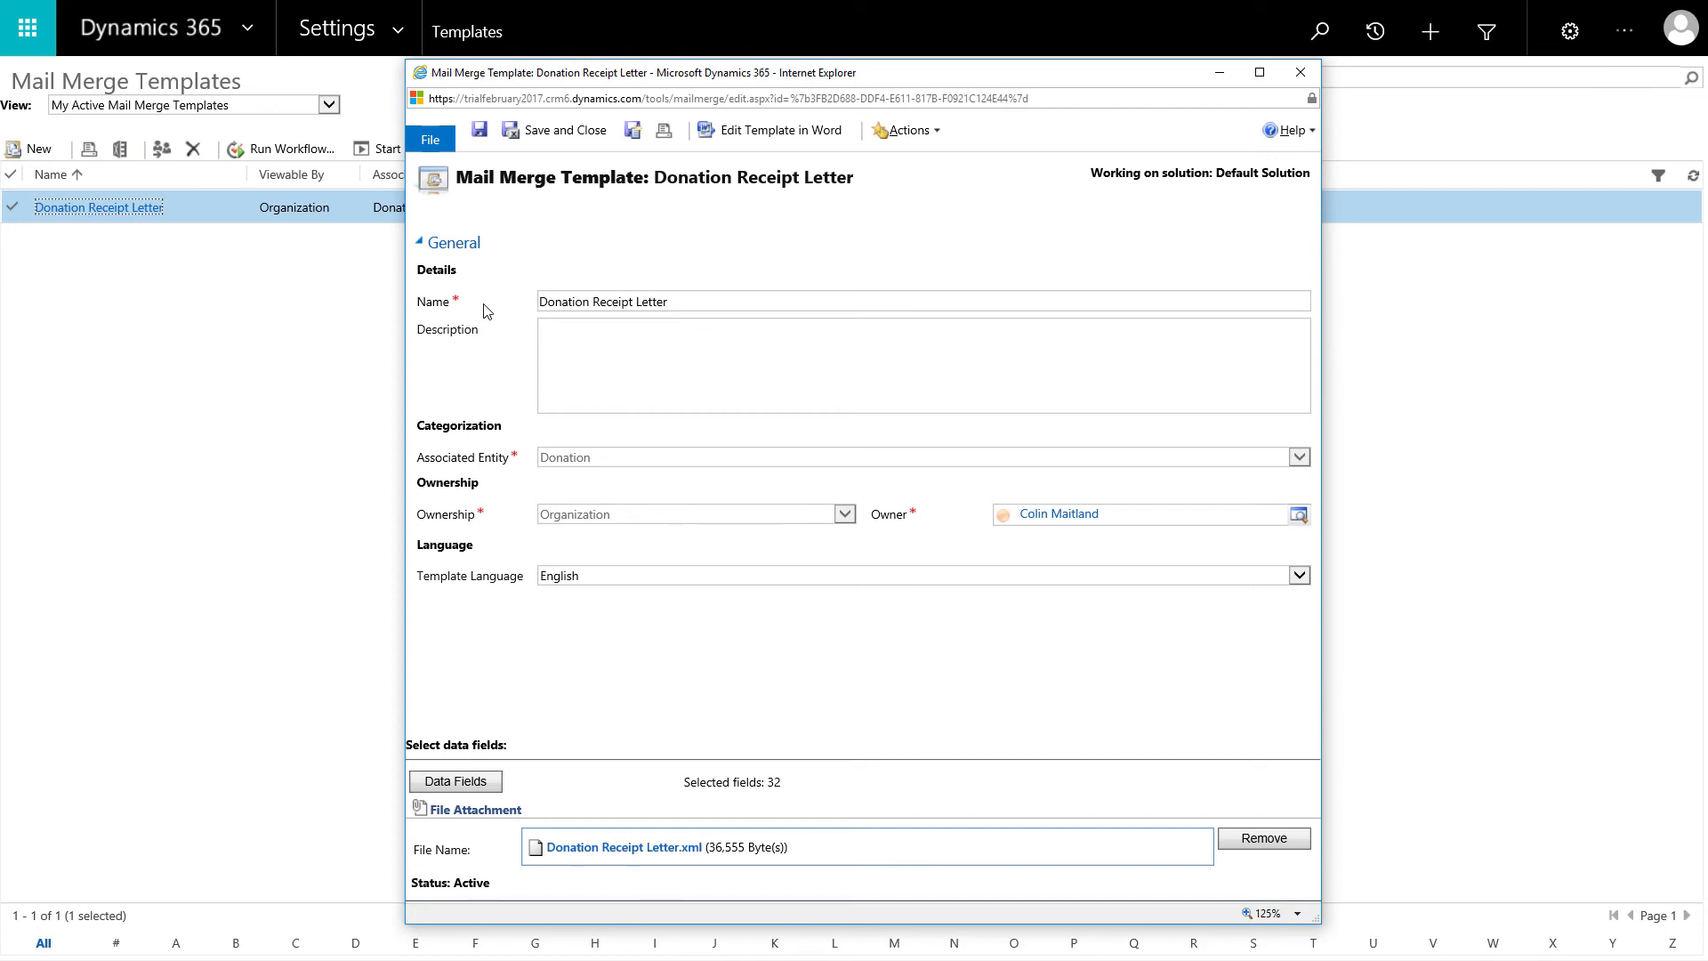
# - Add the Account columns Address 1: City and Address 1: Post Office Box to the template's data fields
pyautogui.click(453, 781)
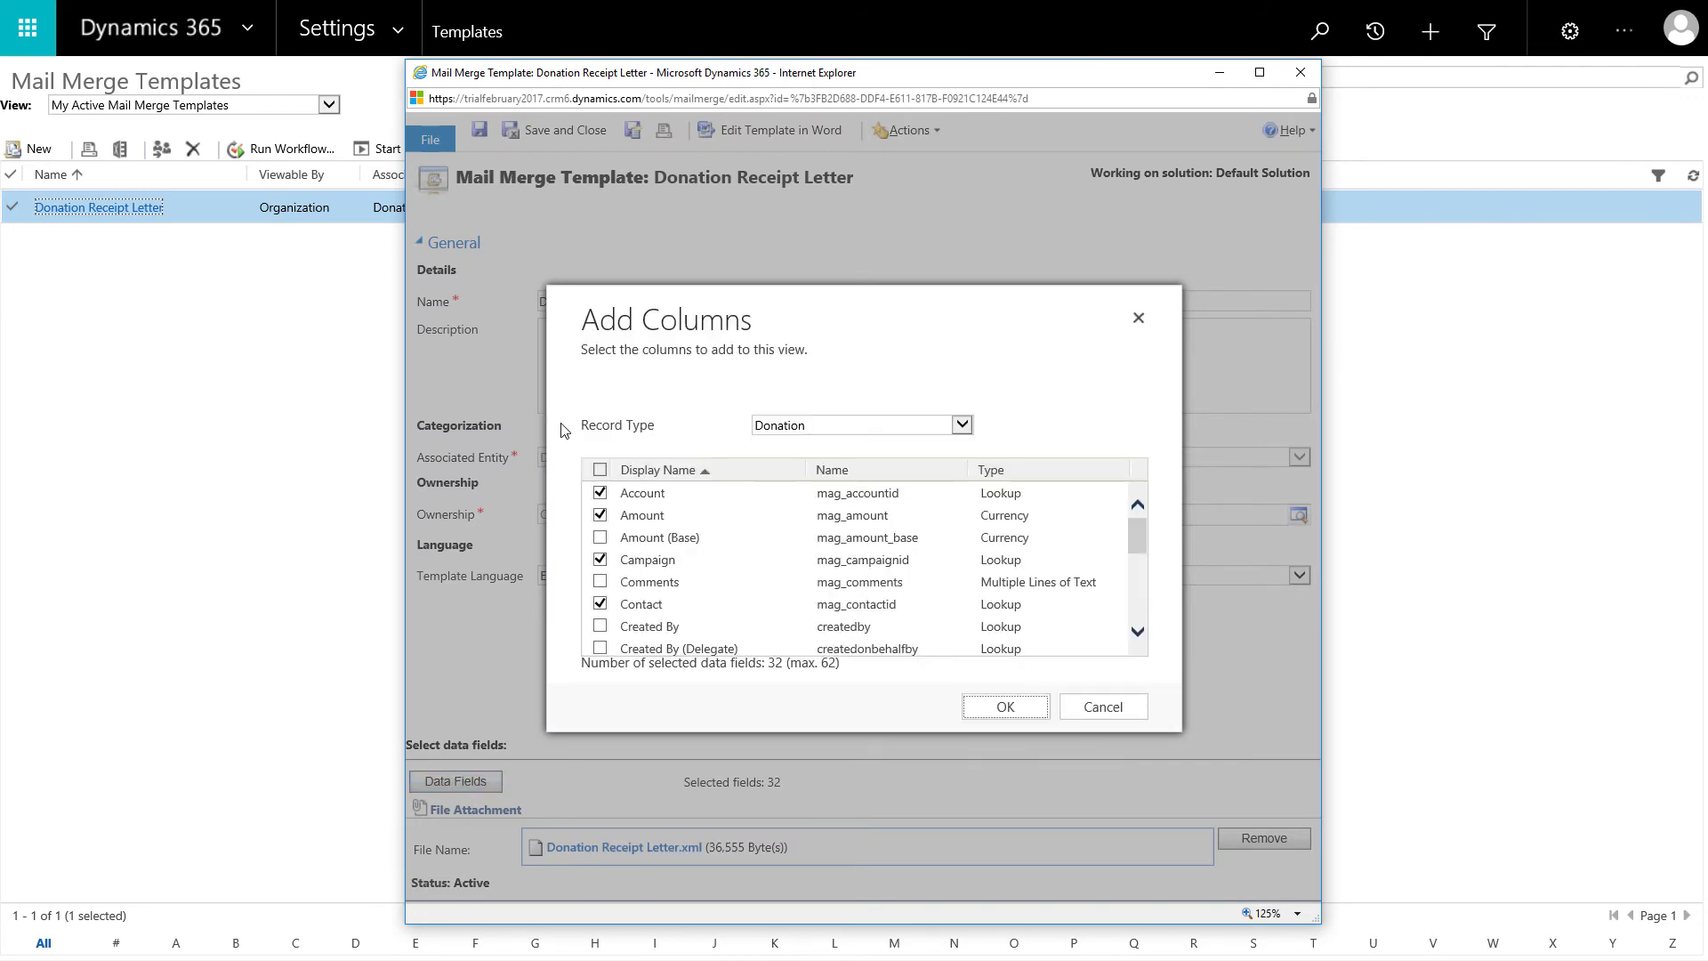
pyautogui.click(758, 427)
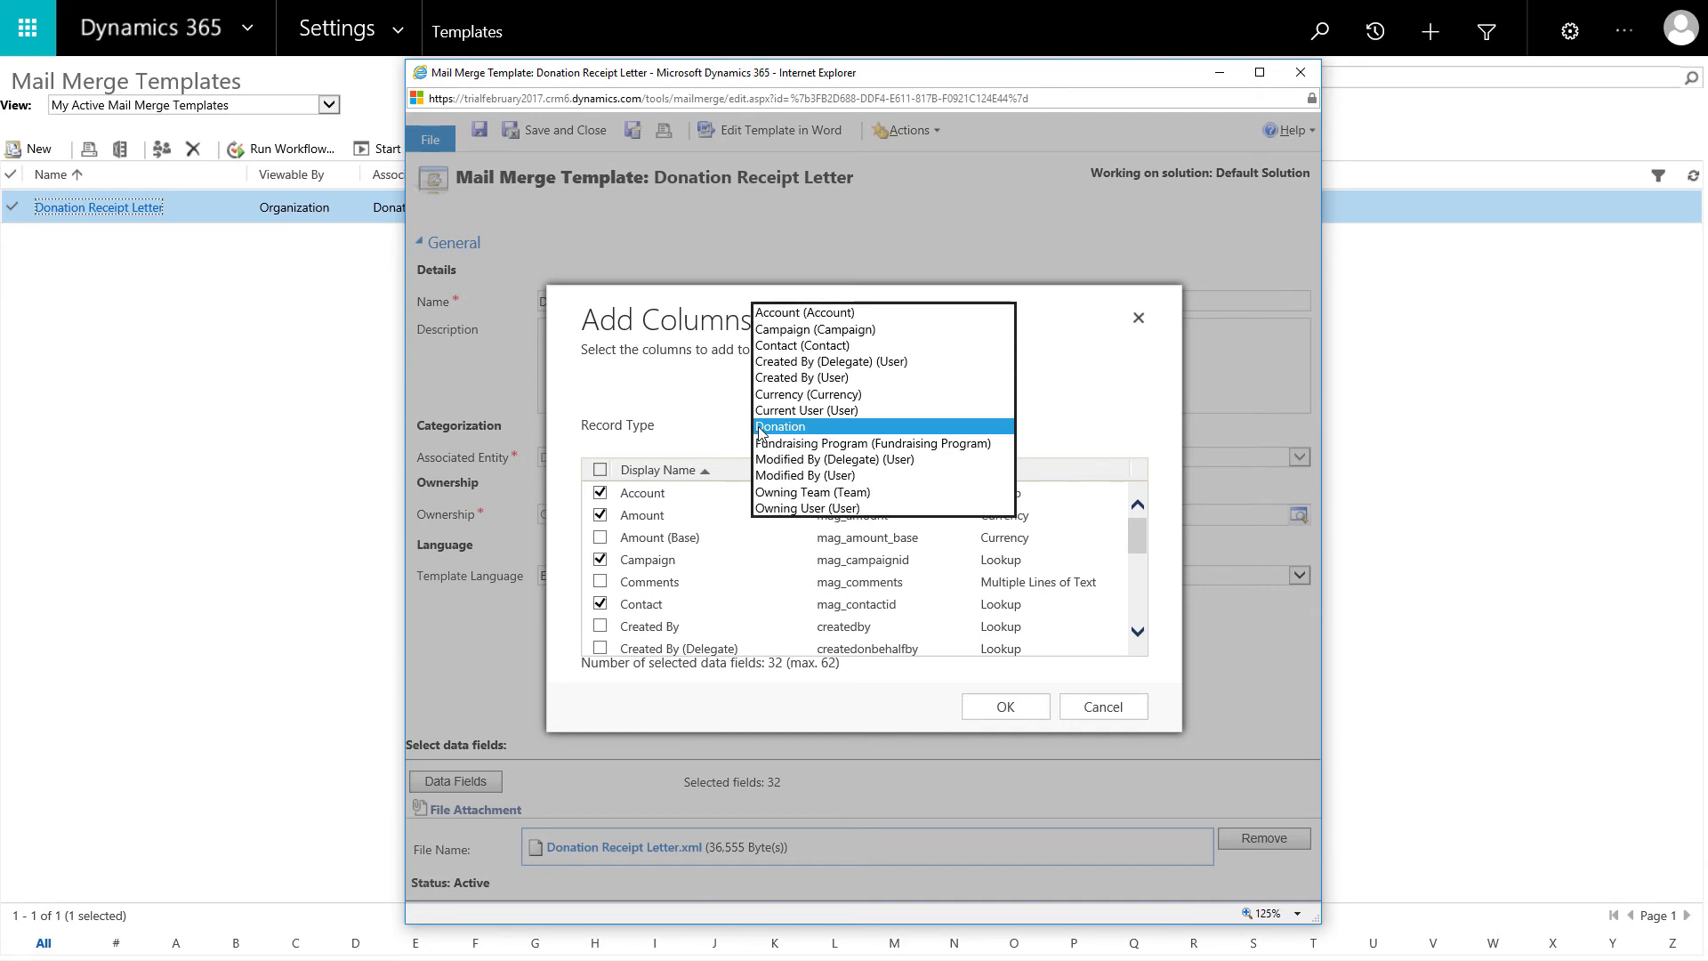
pyautogui.click(760, 312)
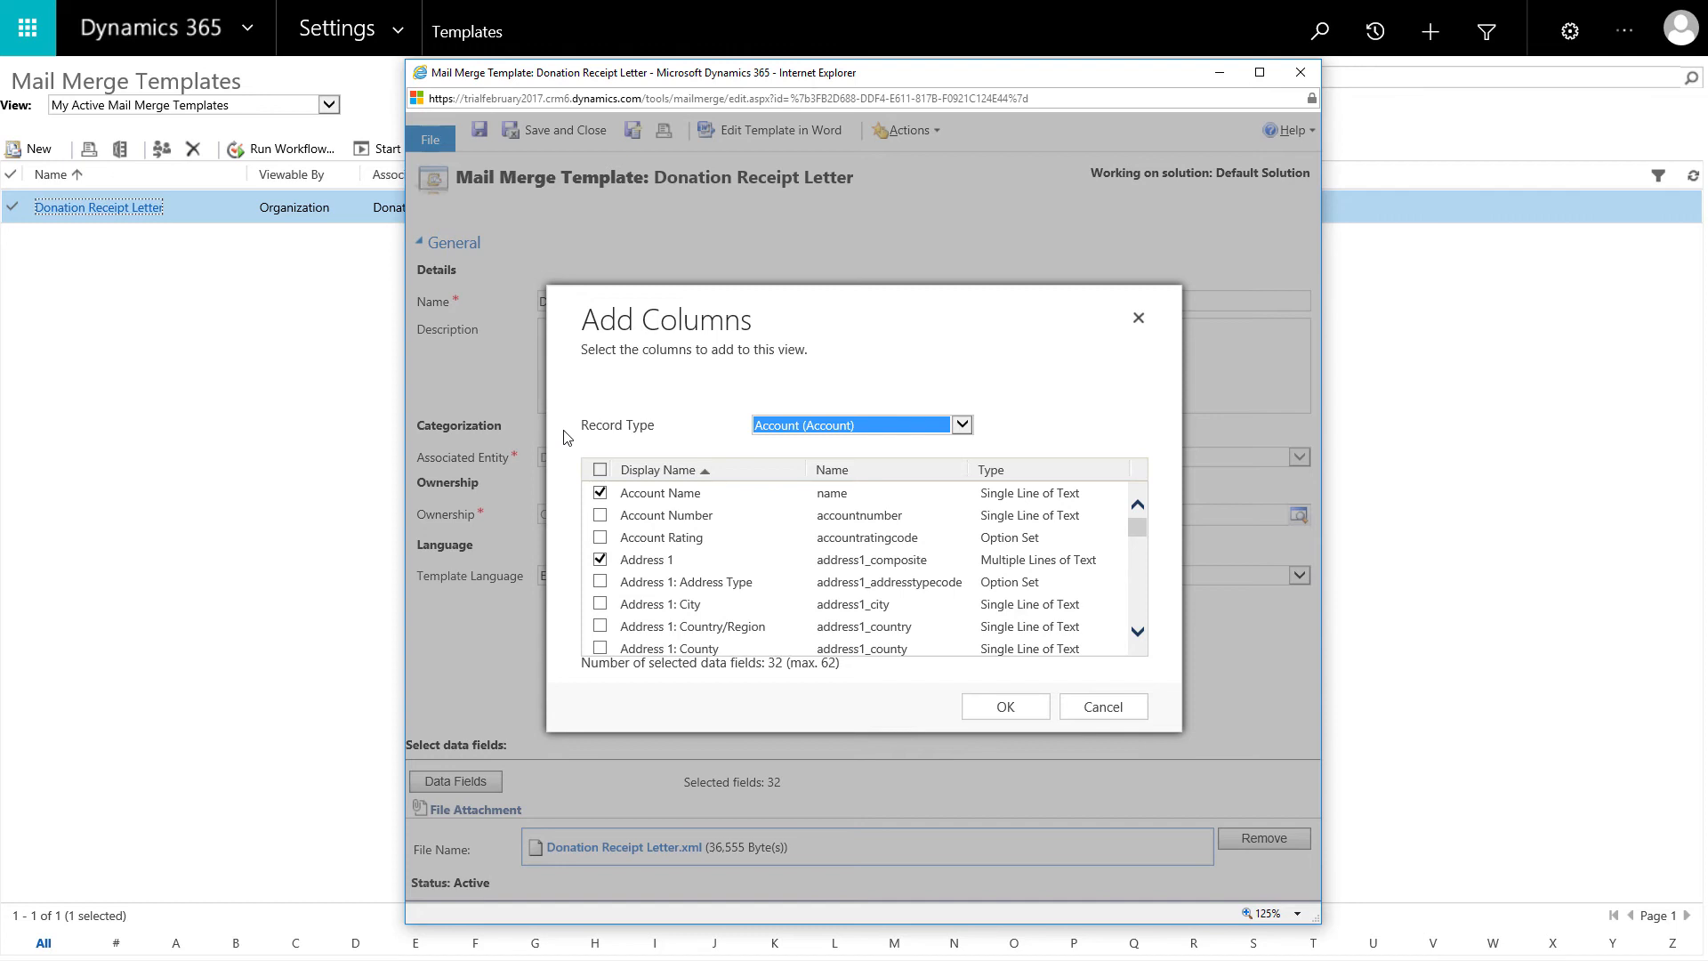
pyautogui.click(600, 604)
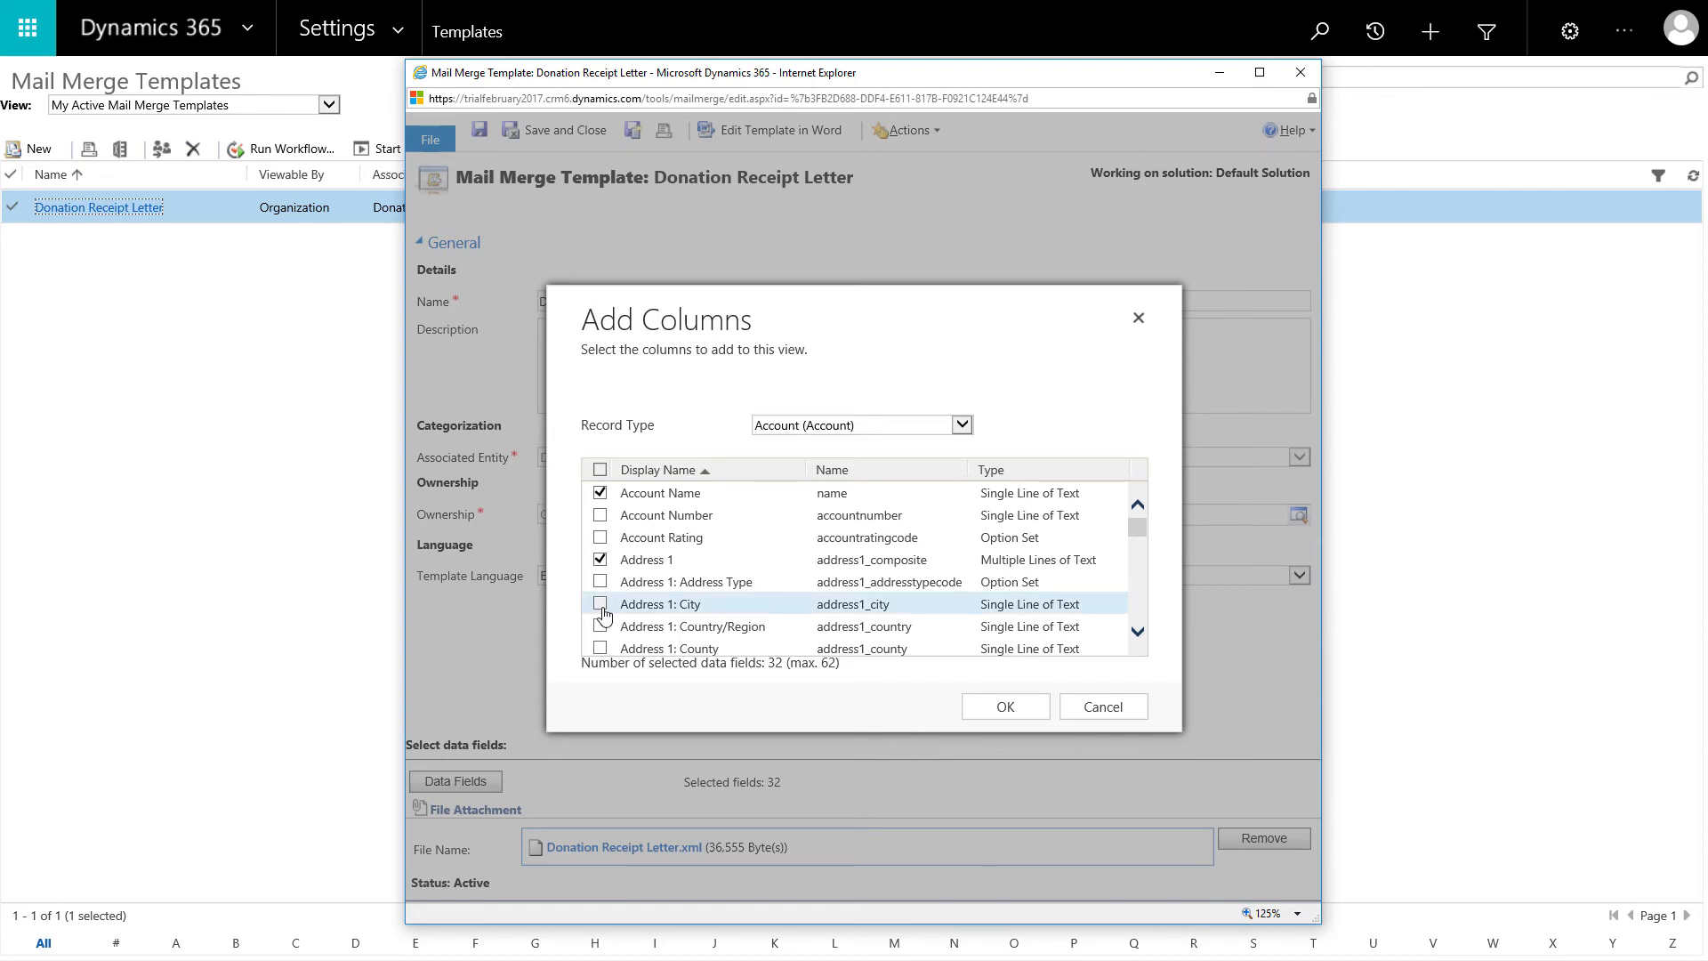
pyautogui.scroll(-3, 559, 610)
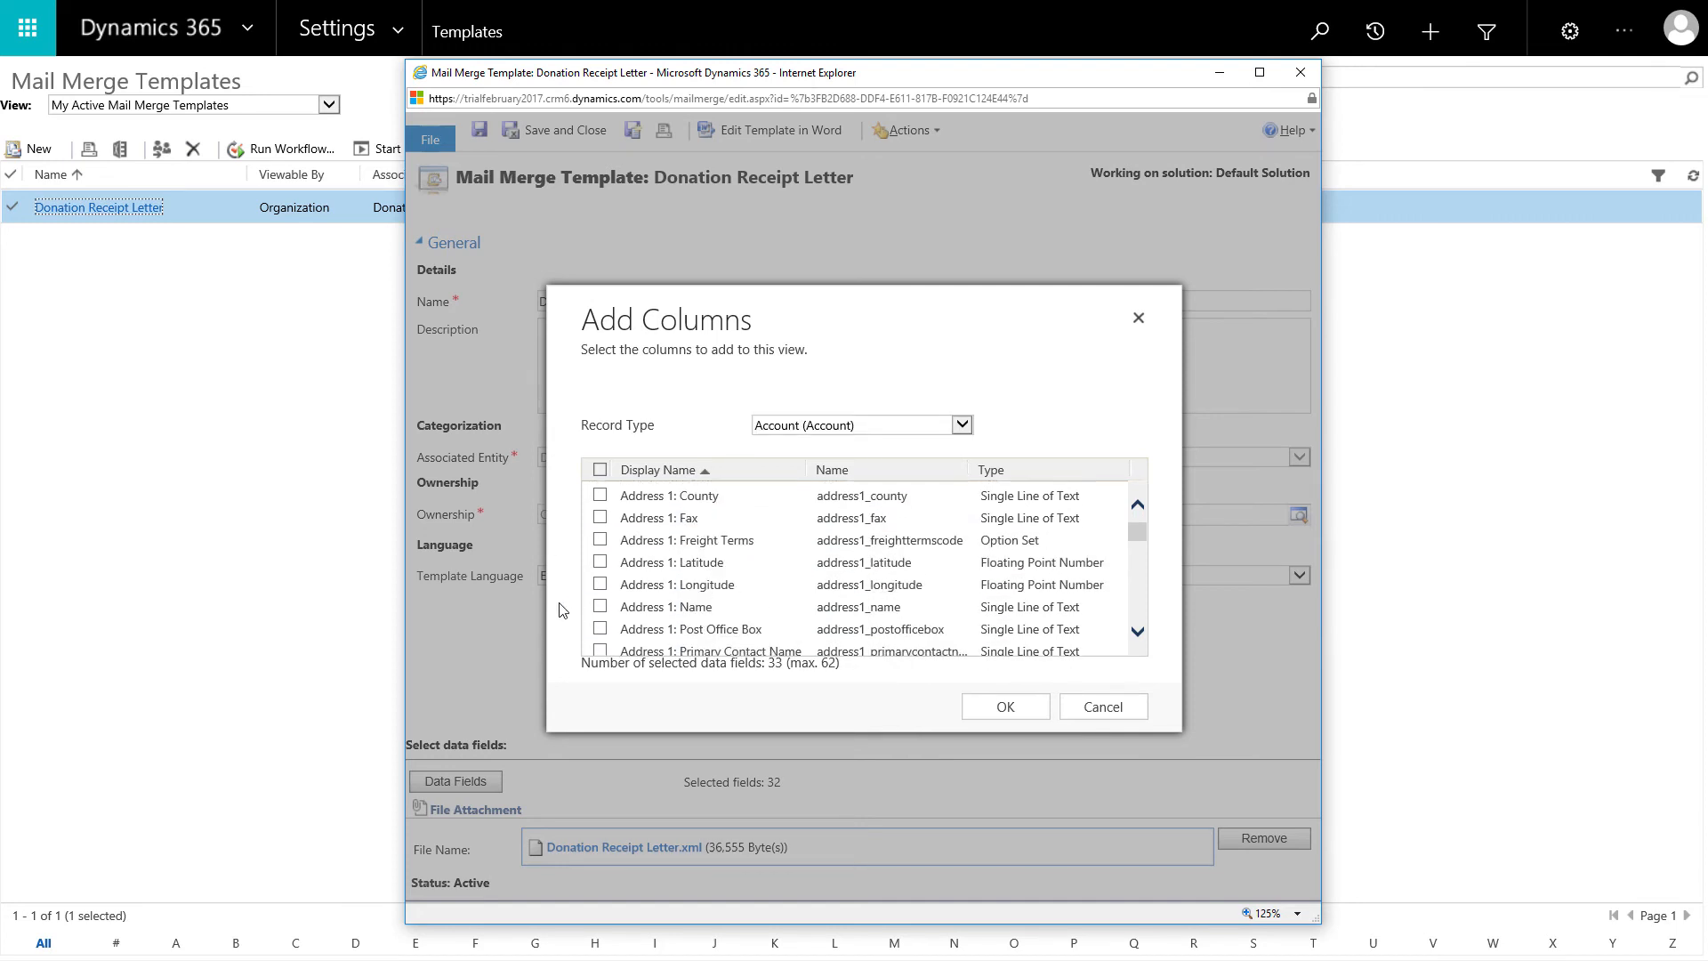
pyautogui.click(600, 629)
# - Select the Account columns Address 1: State/Province, Street 1, Street 2, Street 3 and ZIP/Postal Code as additional data fields
pyautogui.scroll(-3, 566, 632)
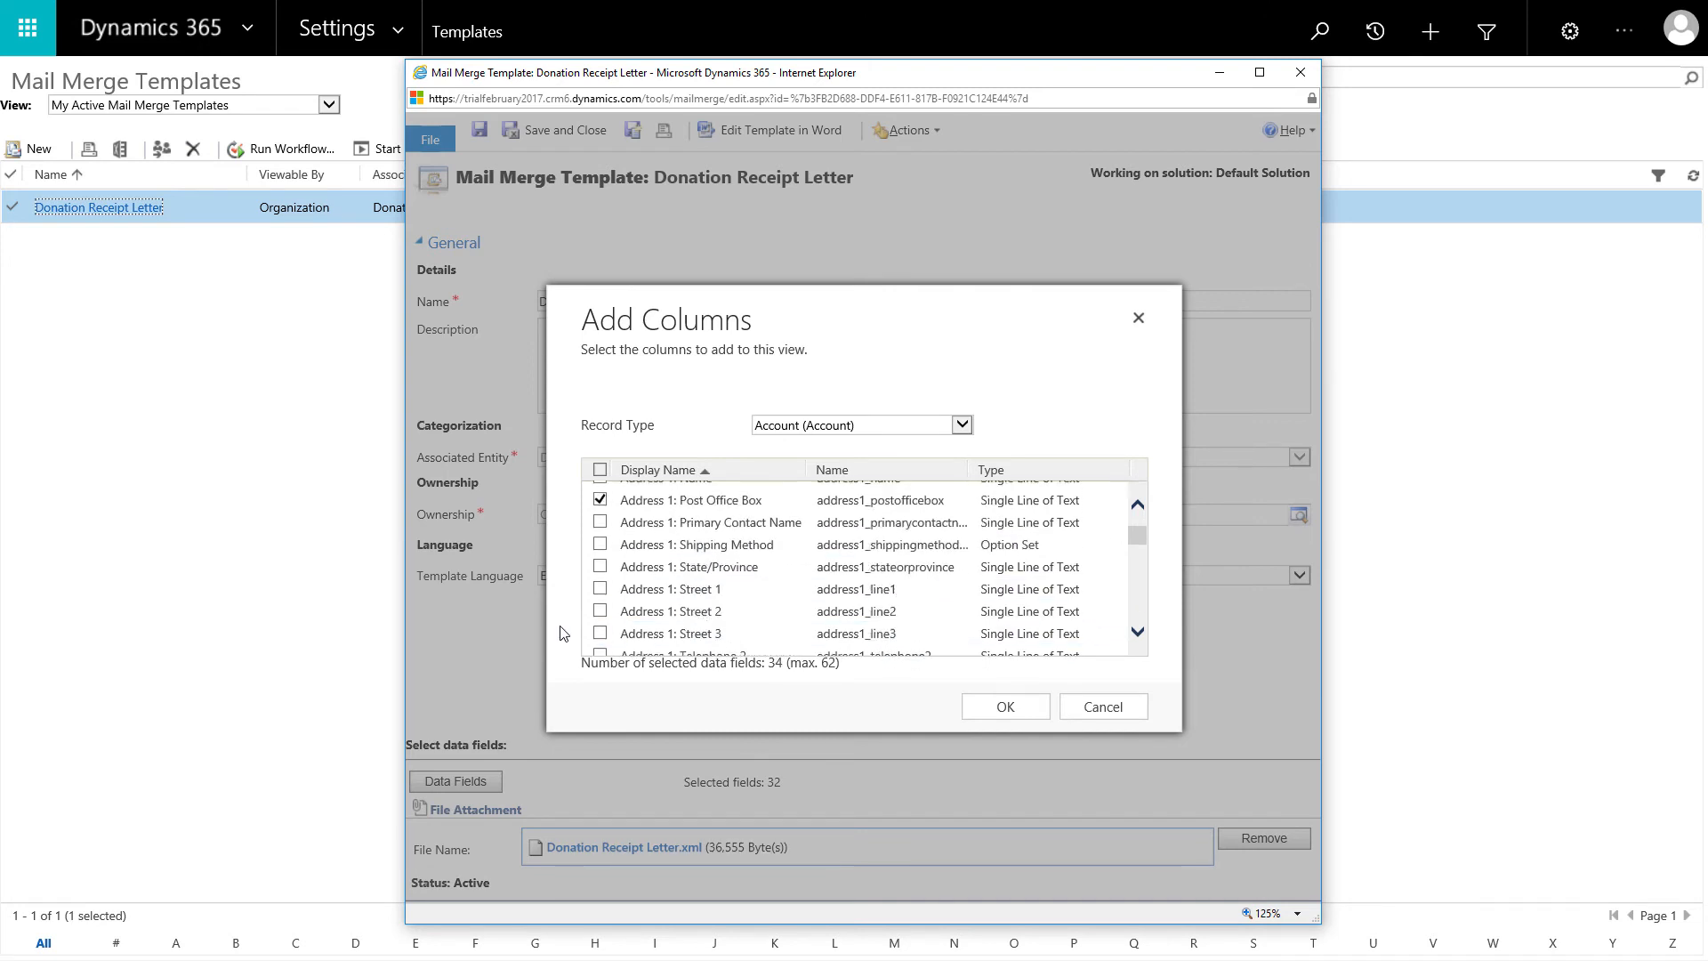
pyautogui.click(600, 542)
pyautogui.click(599, 565)
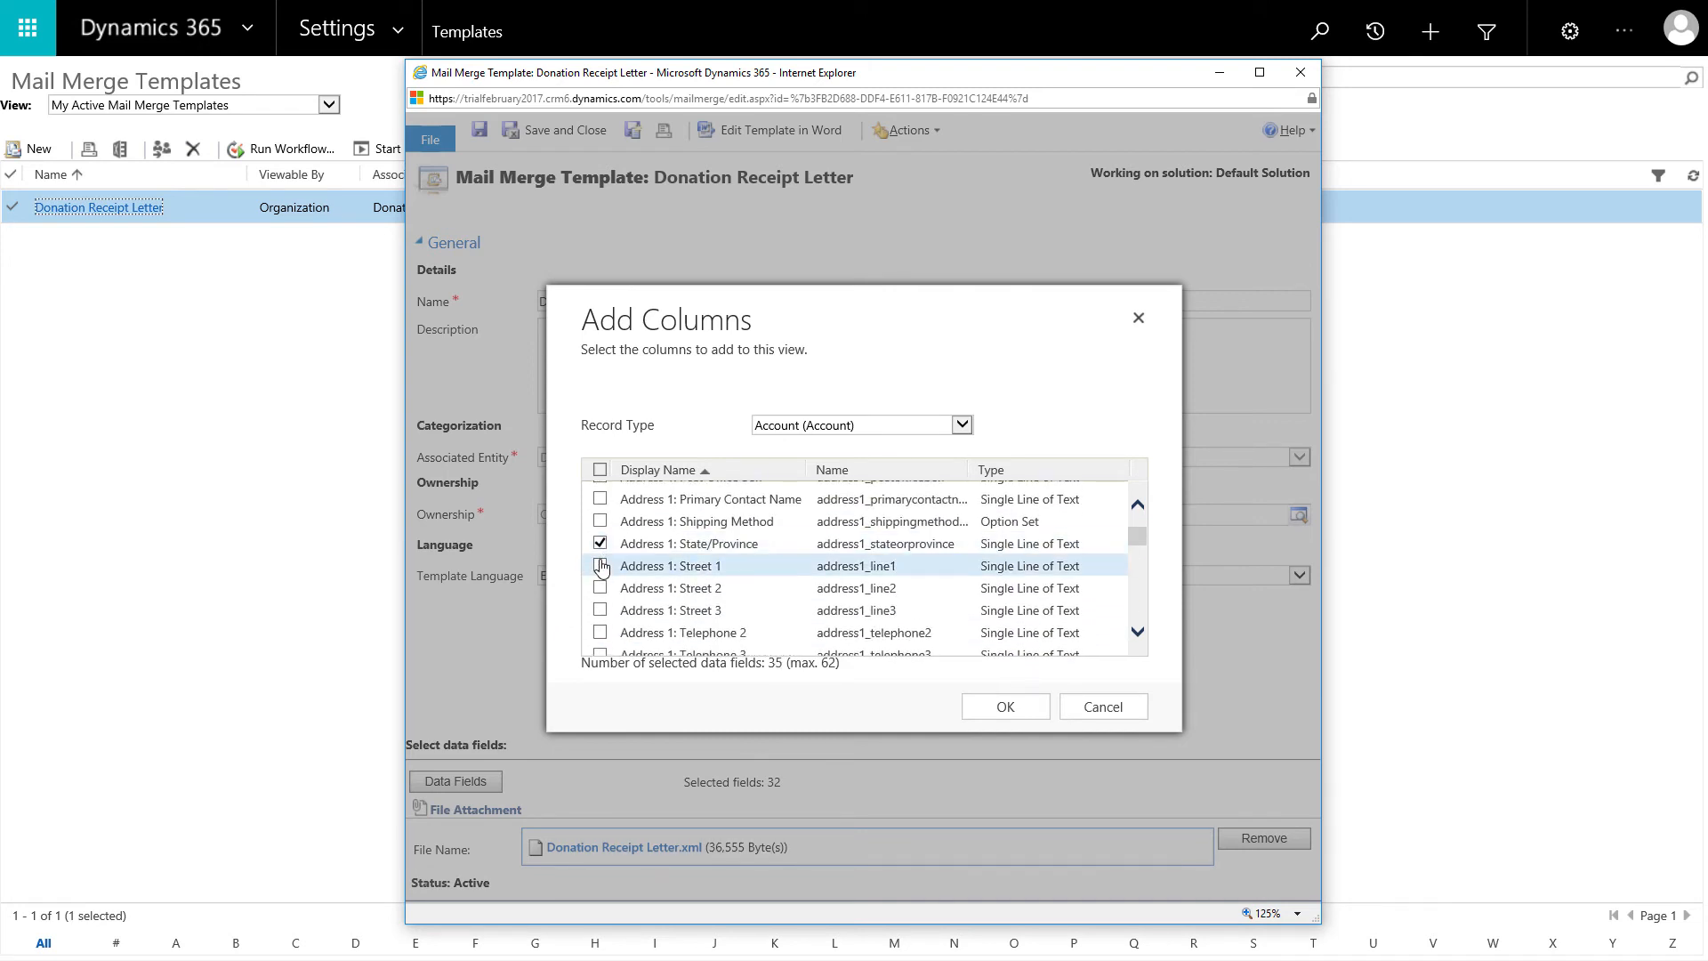
pyautogui.click(600, 588)
pyautogui.click(600, 610)
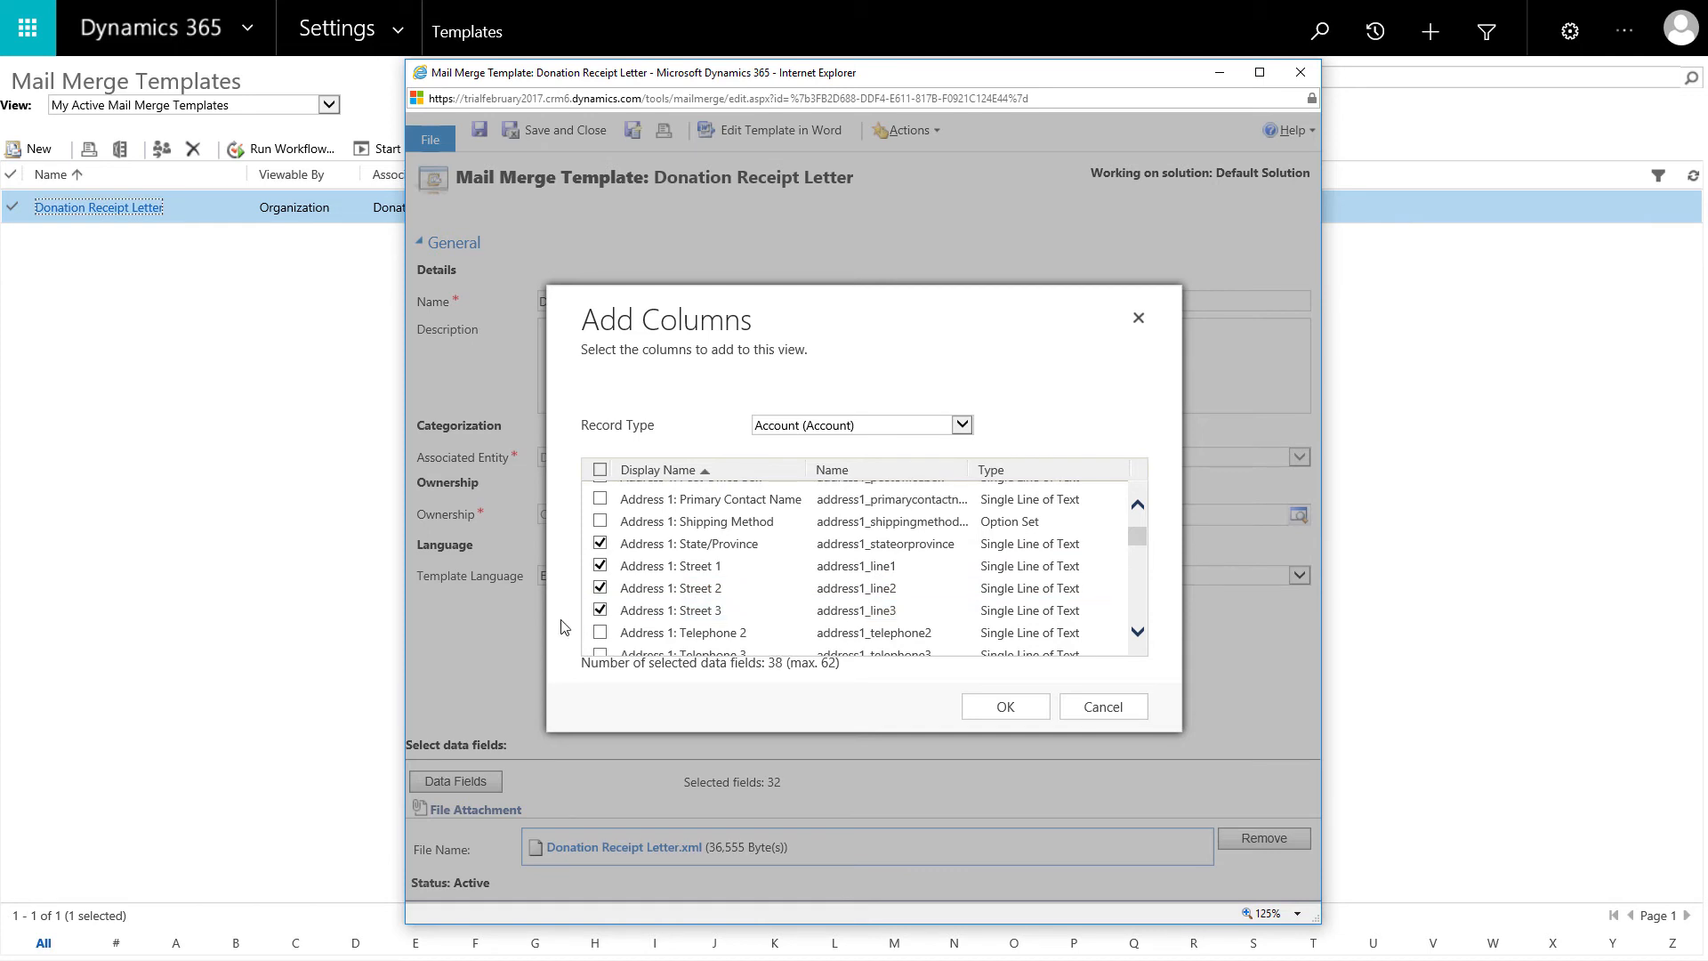
pyautogui.scroll(-3, 561, 628)
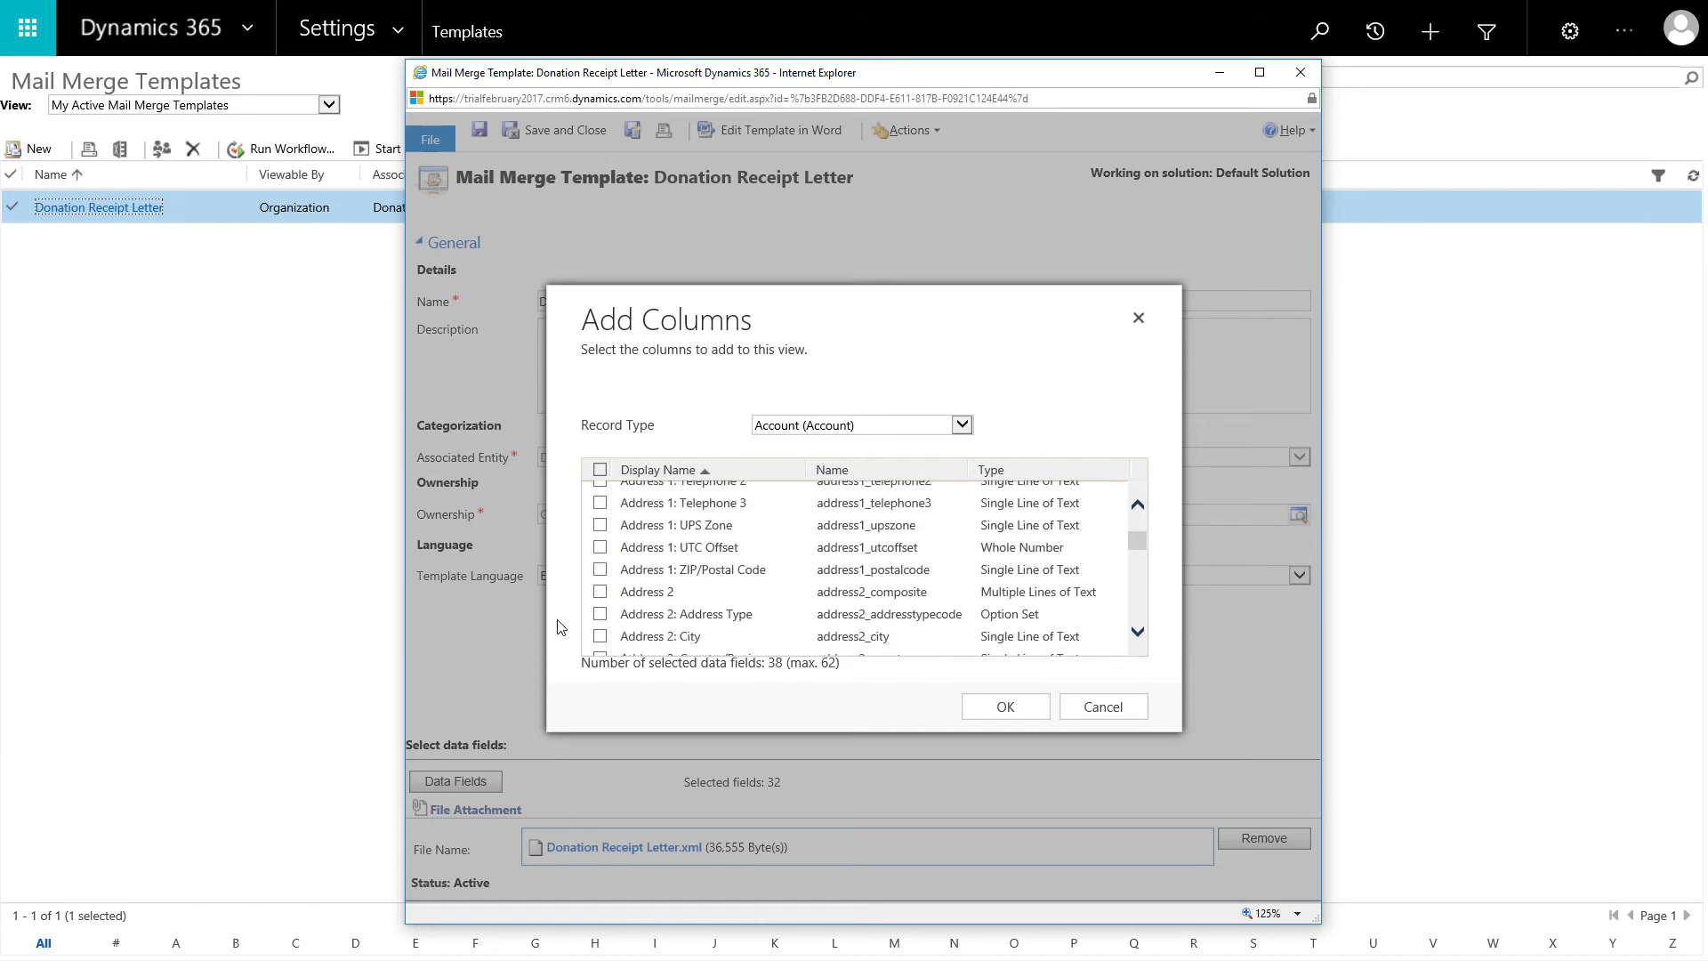
pyautogui.click(580, 577)
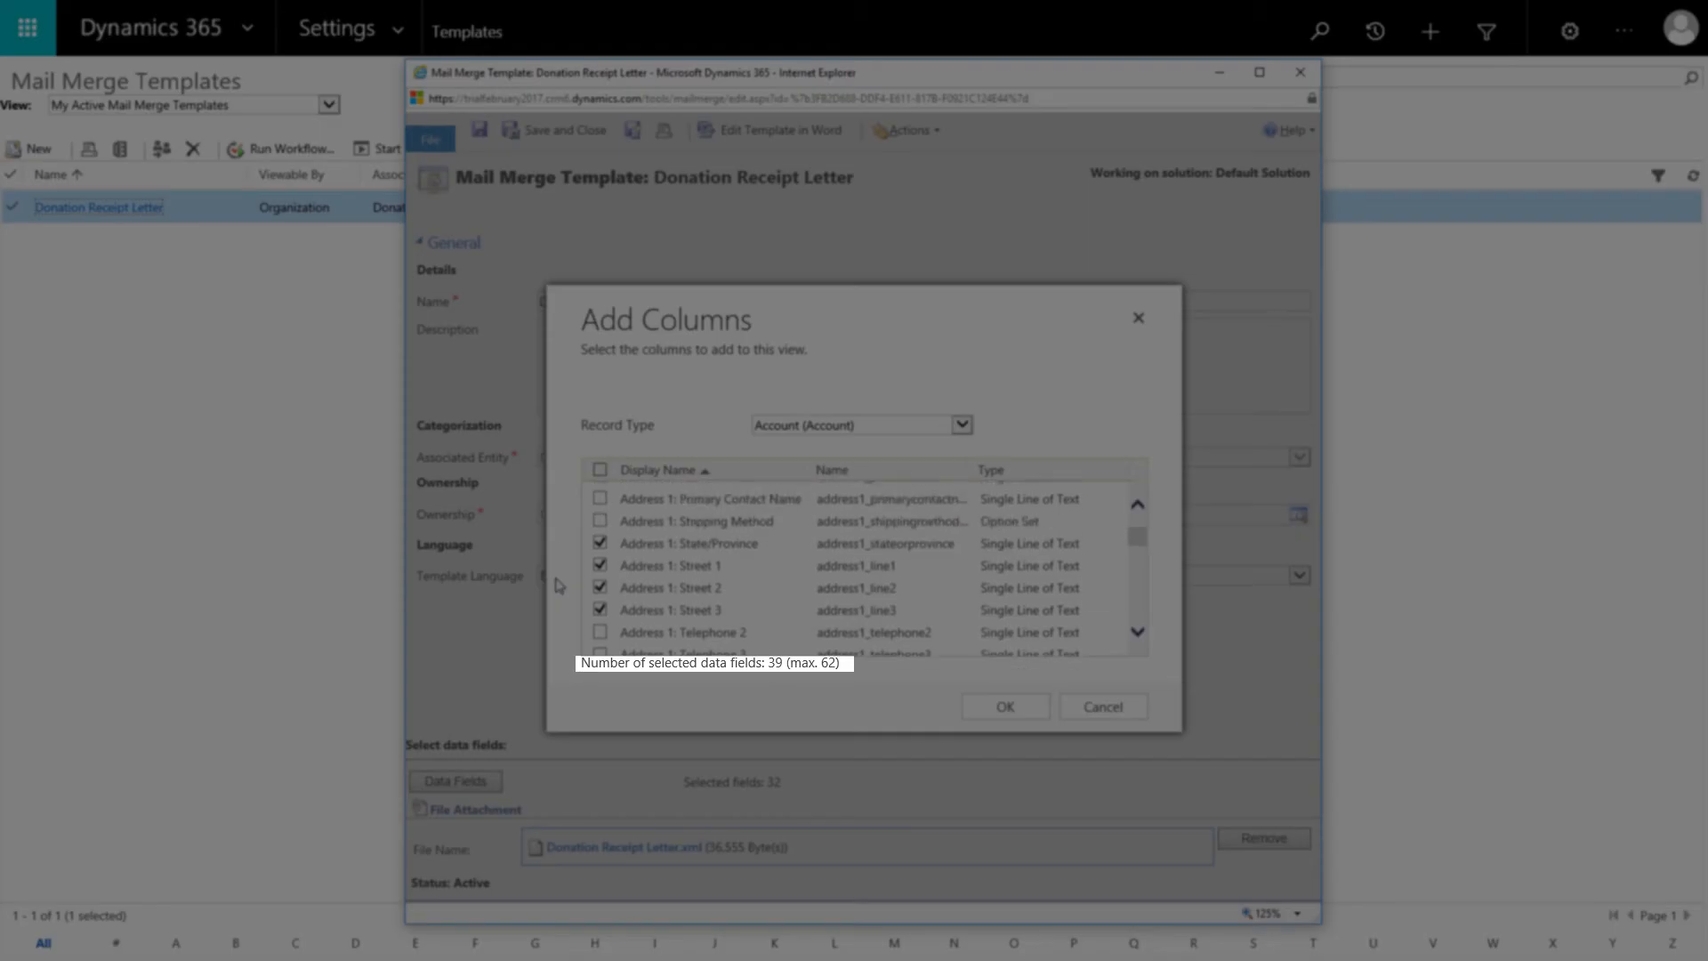
pyautogui.scroll(10, 559, 585)
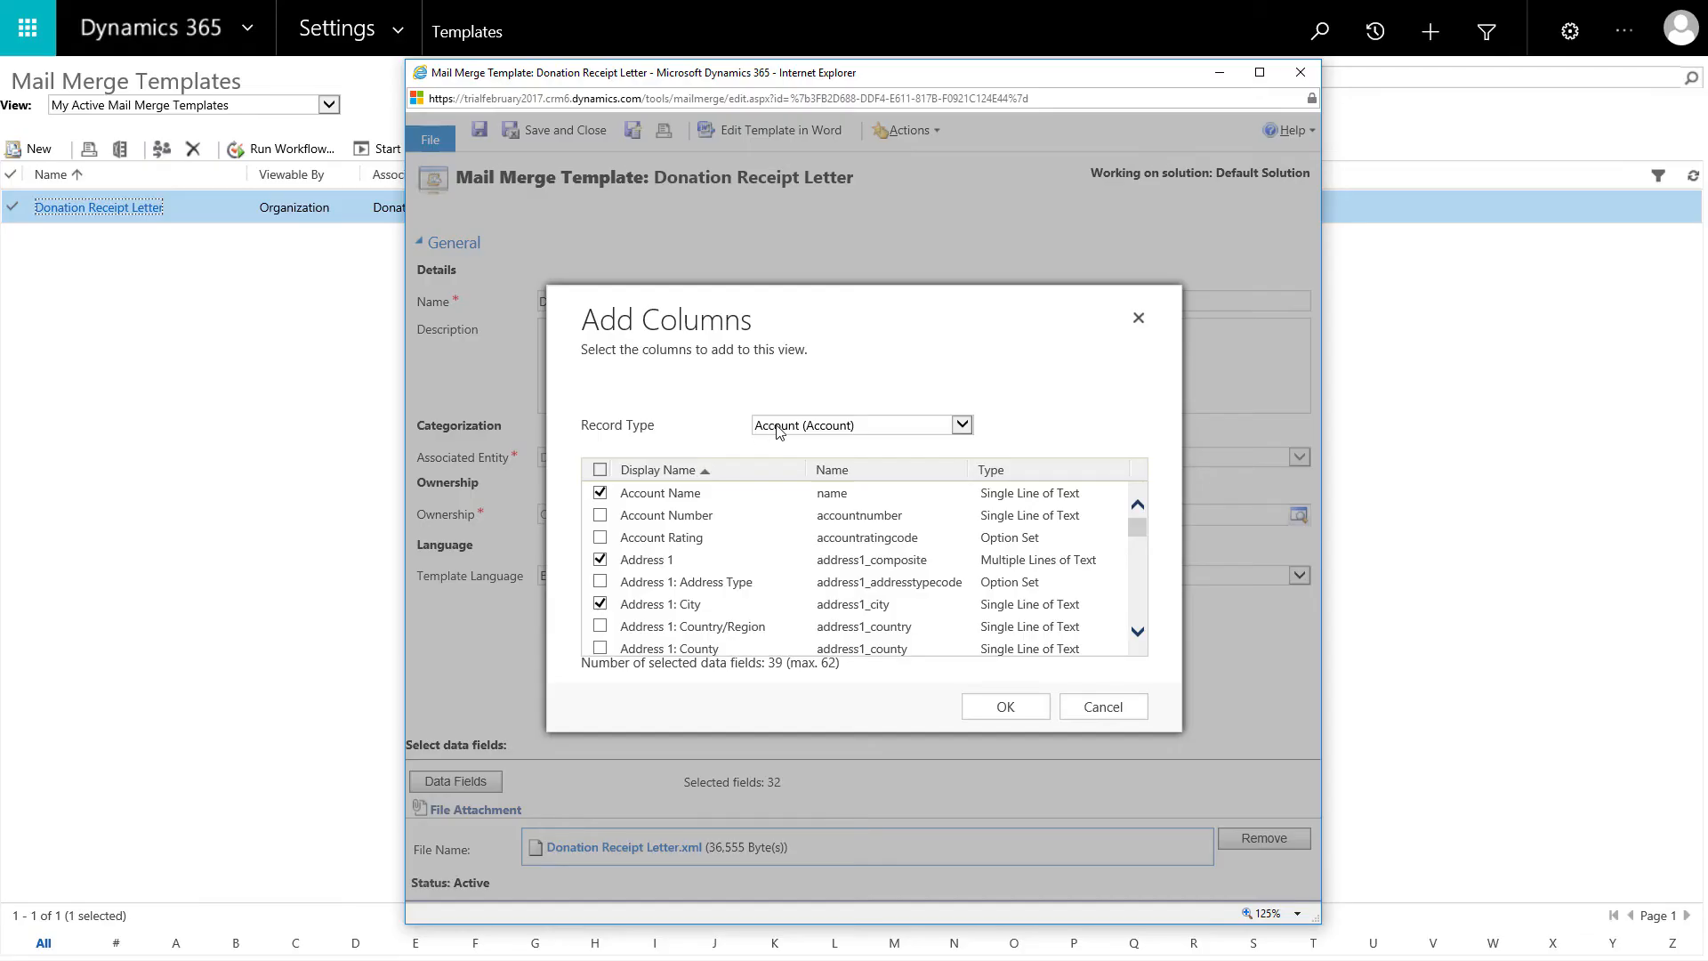
# - Select the Contact columns Address 1: City, Post Office Box, State/Province, Street 1, Street 2, Street 3 and ZIP/Postal Code as data fields
pyautogui.click(776, 430)
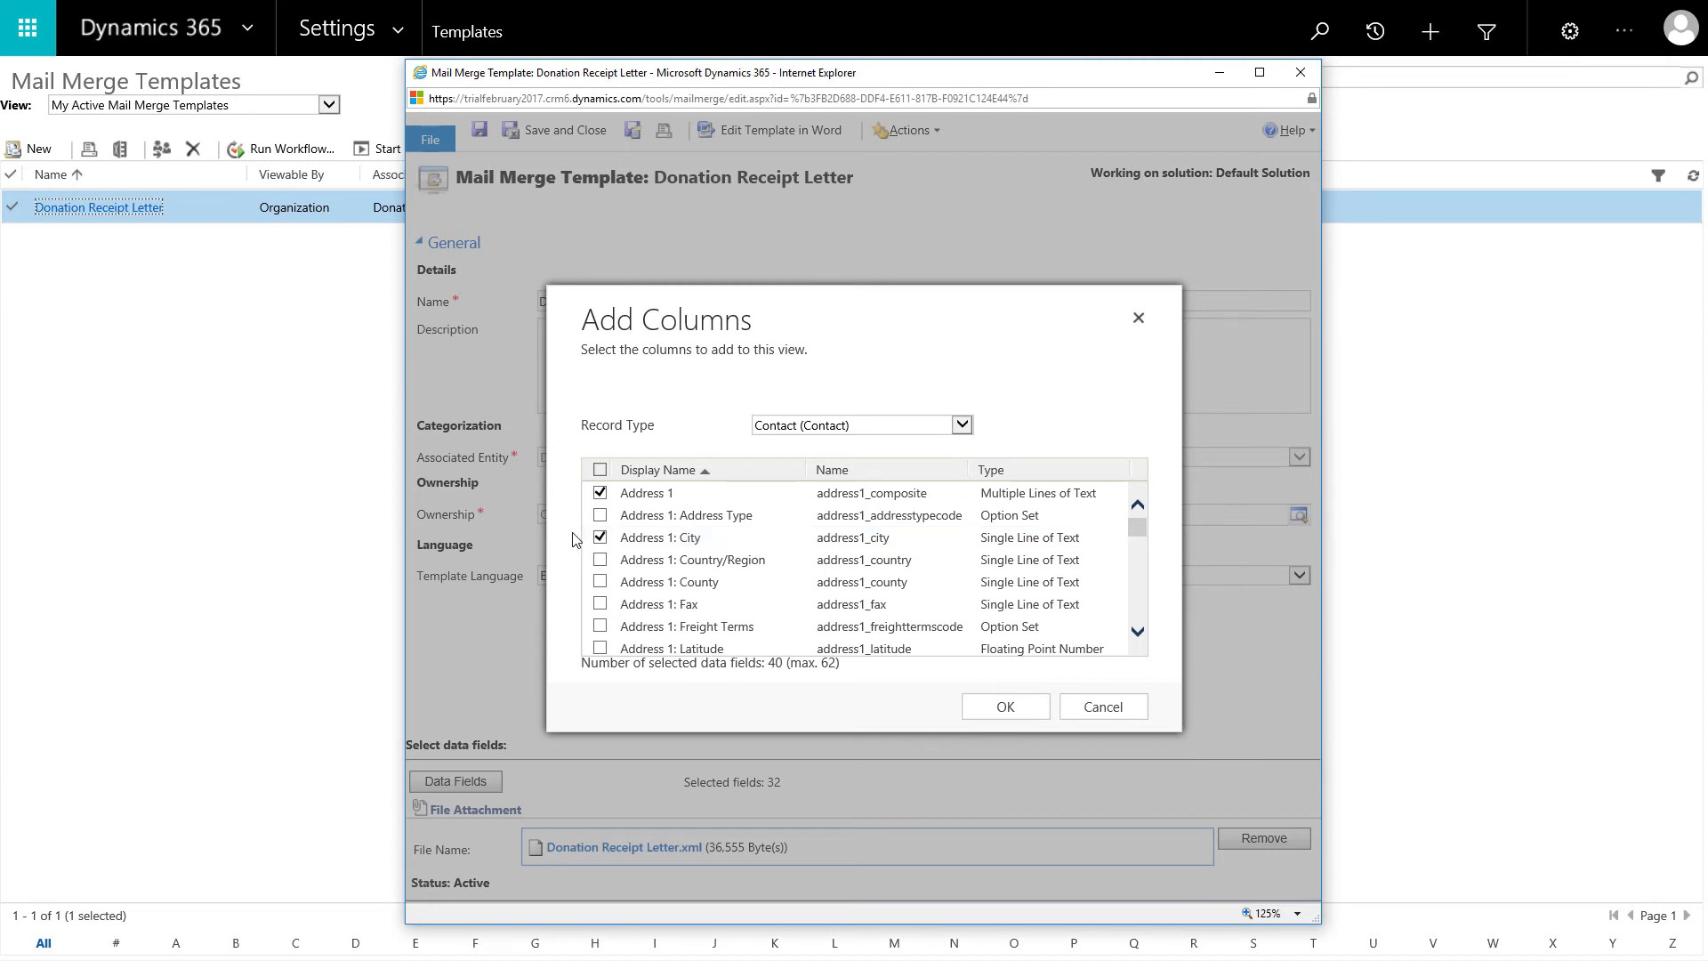
pyautogui.scroll(-3, 589, 539)
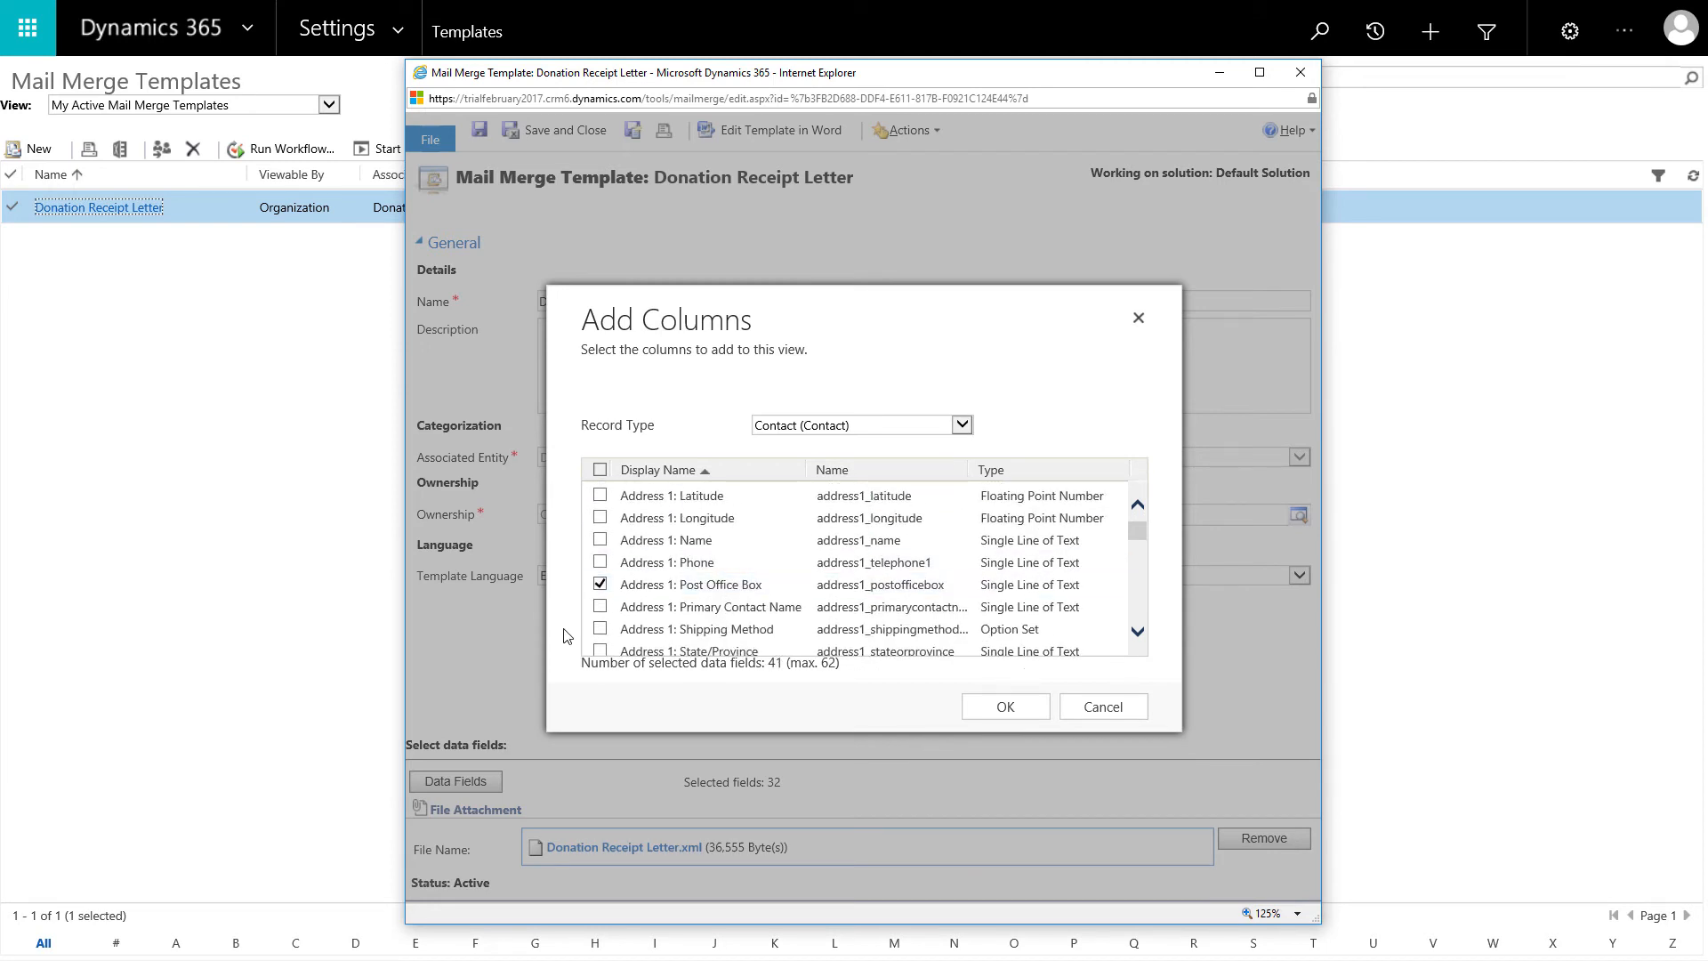
pyautogui.click(599, 650)
pyautogui.scroll(-3, 549, 632)
pyautogui.click(600, 521)
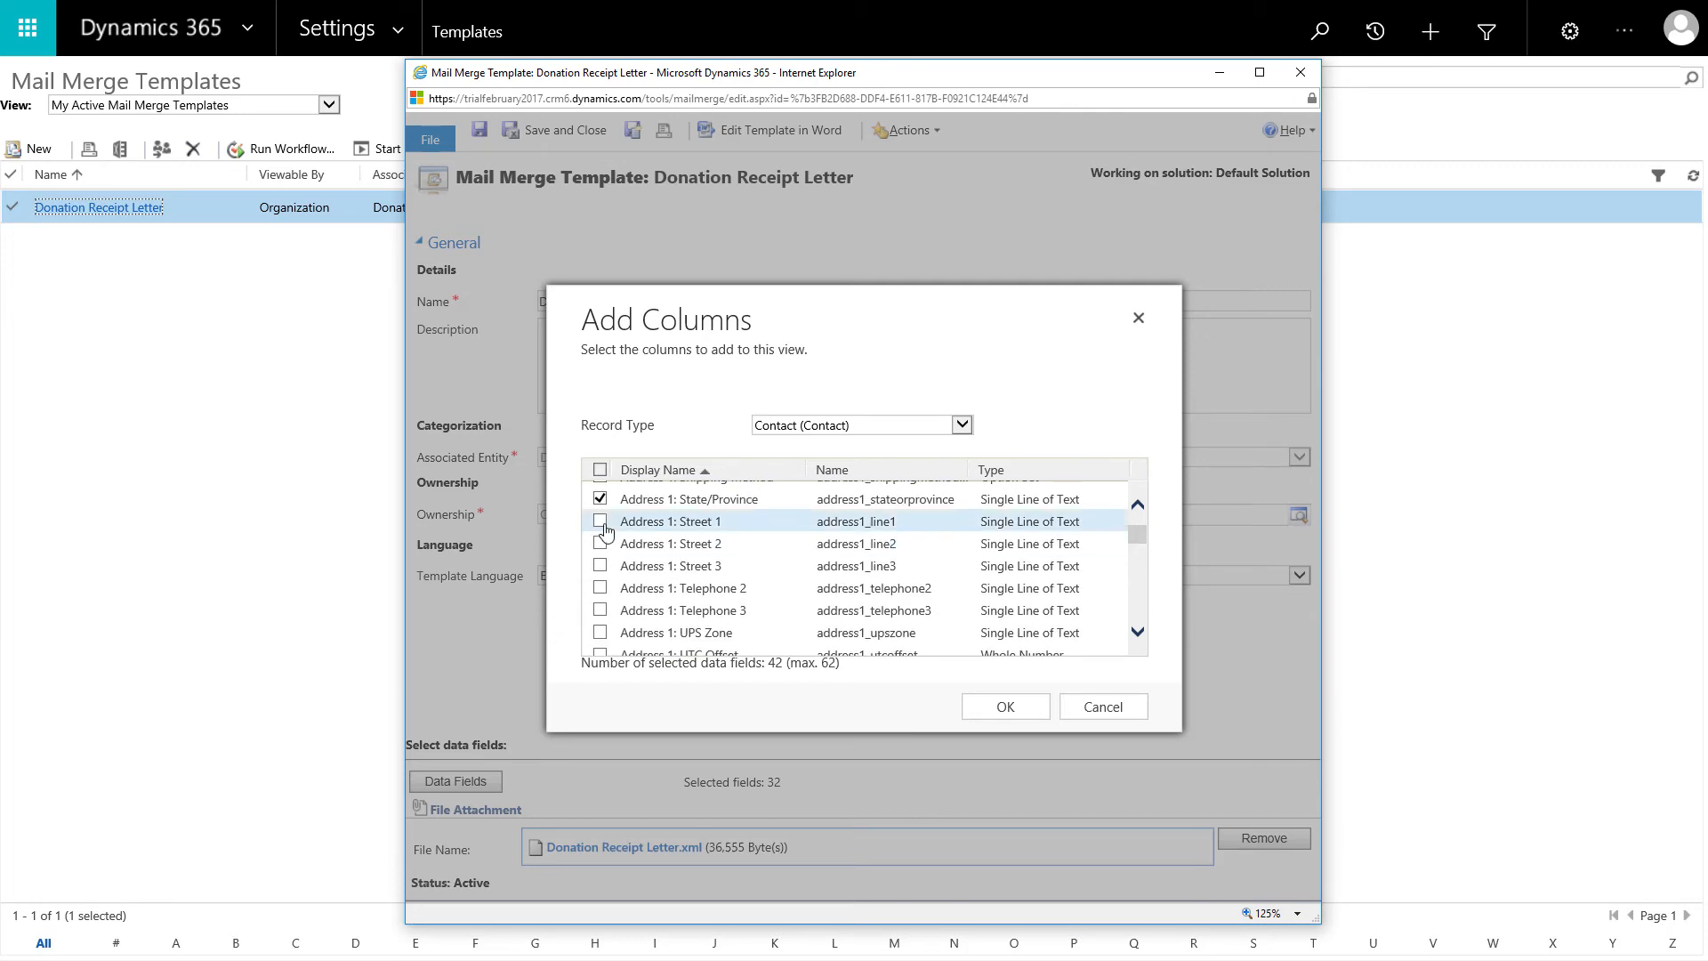
pyautogui.click(599, 543)
pyautogui.click(600, 566)
pyautogui.scroll(-3, 560, 576)
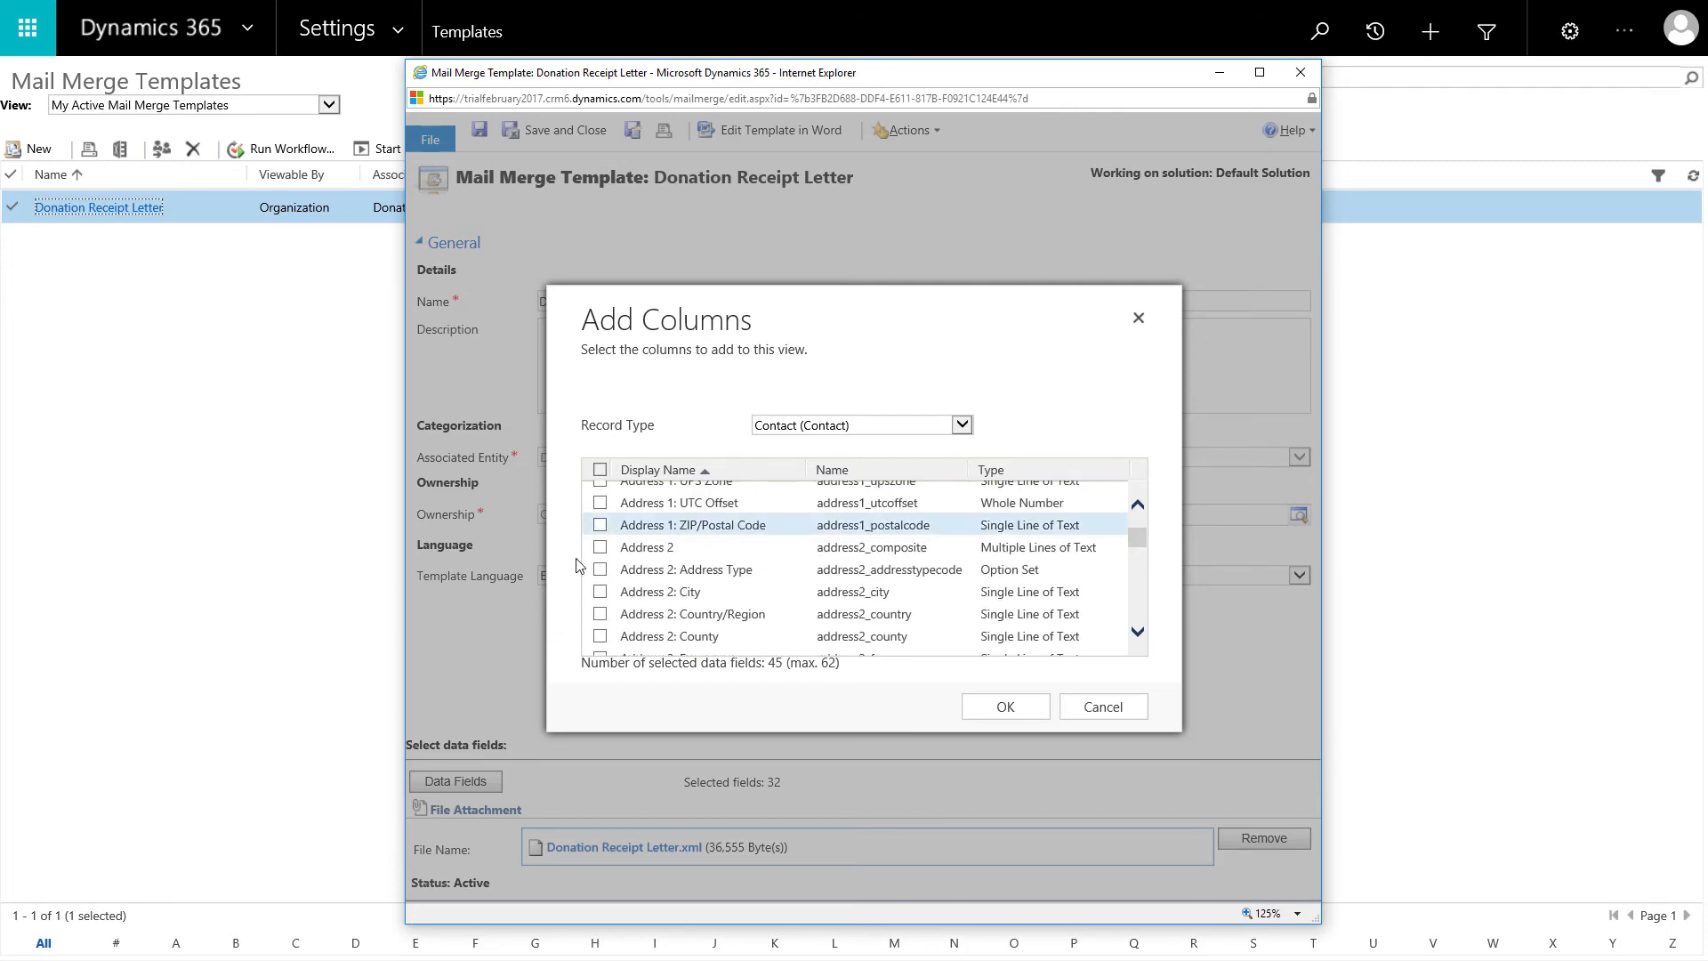
pyautogui.click(599, 525)
pyautogui.scroll(3, 553, 541)
pyautogui.scroll(6, 553, 541)
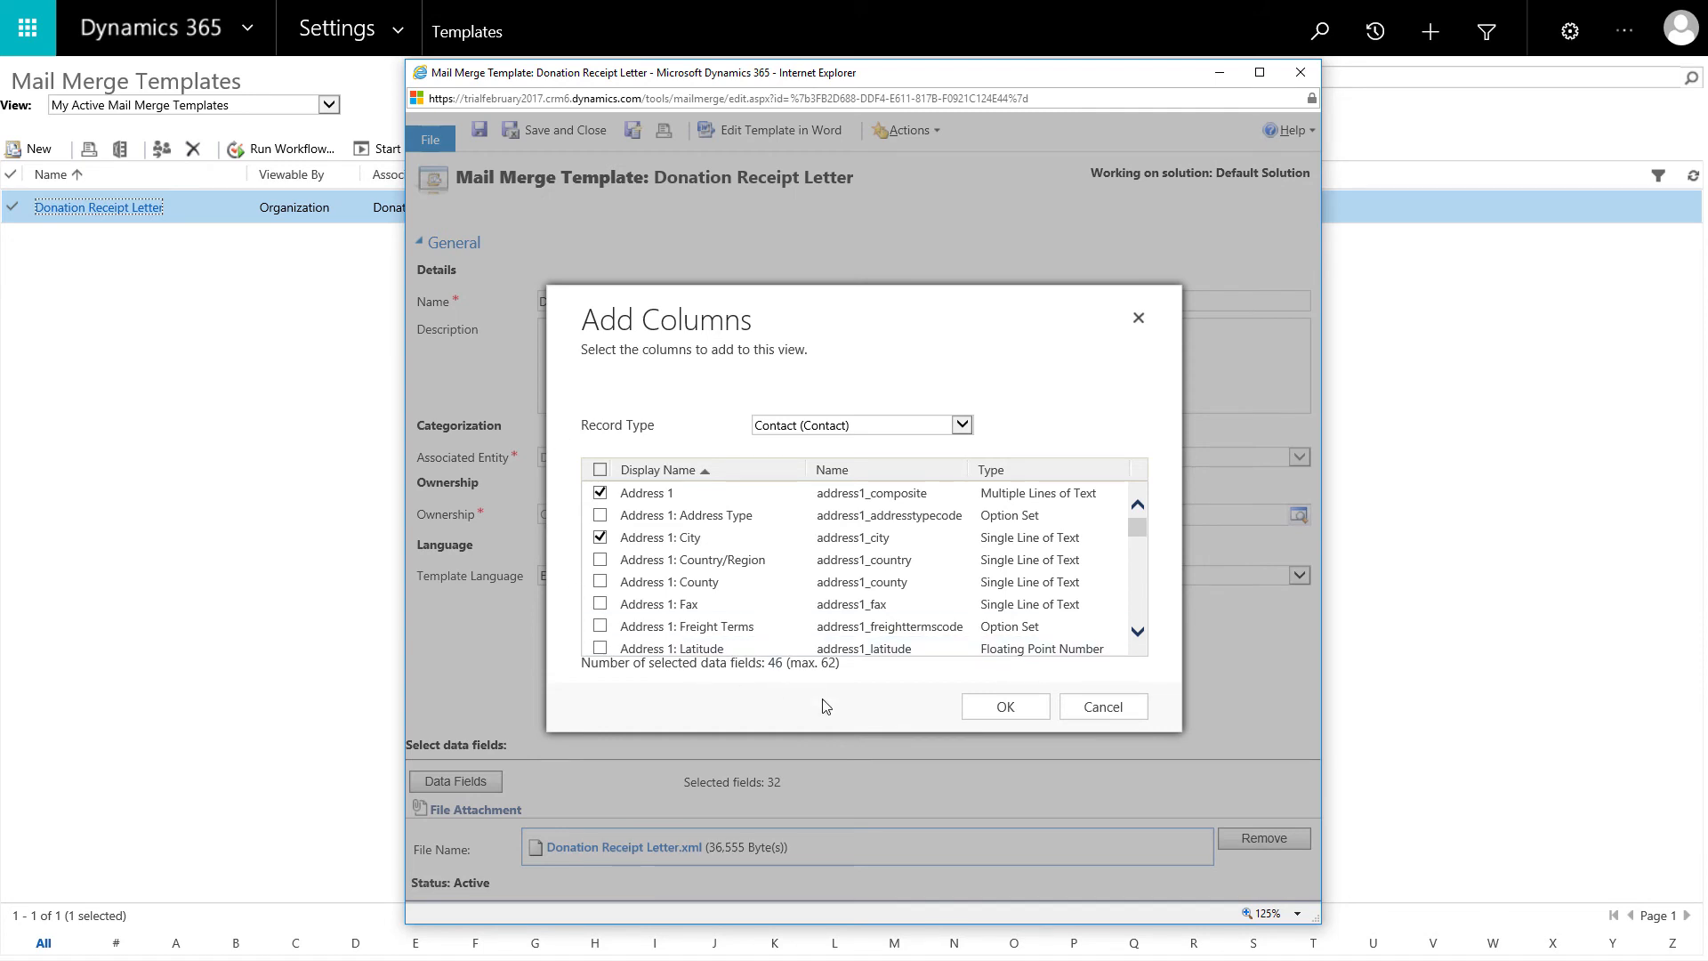
# - Apply the data field selection and save the Donation Receipt Letter template
pyautogui.click(990, 709)
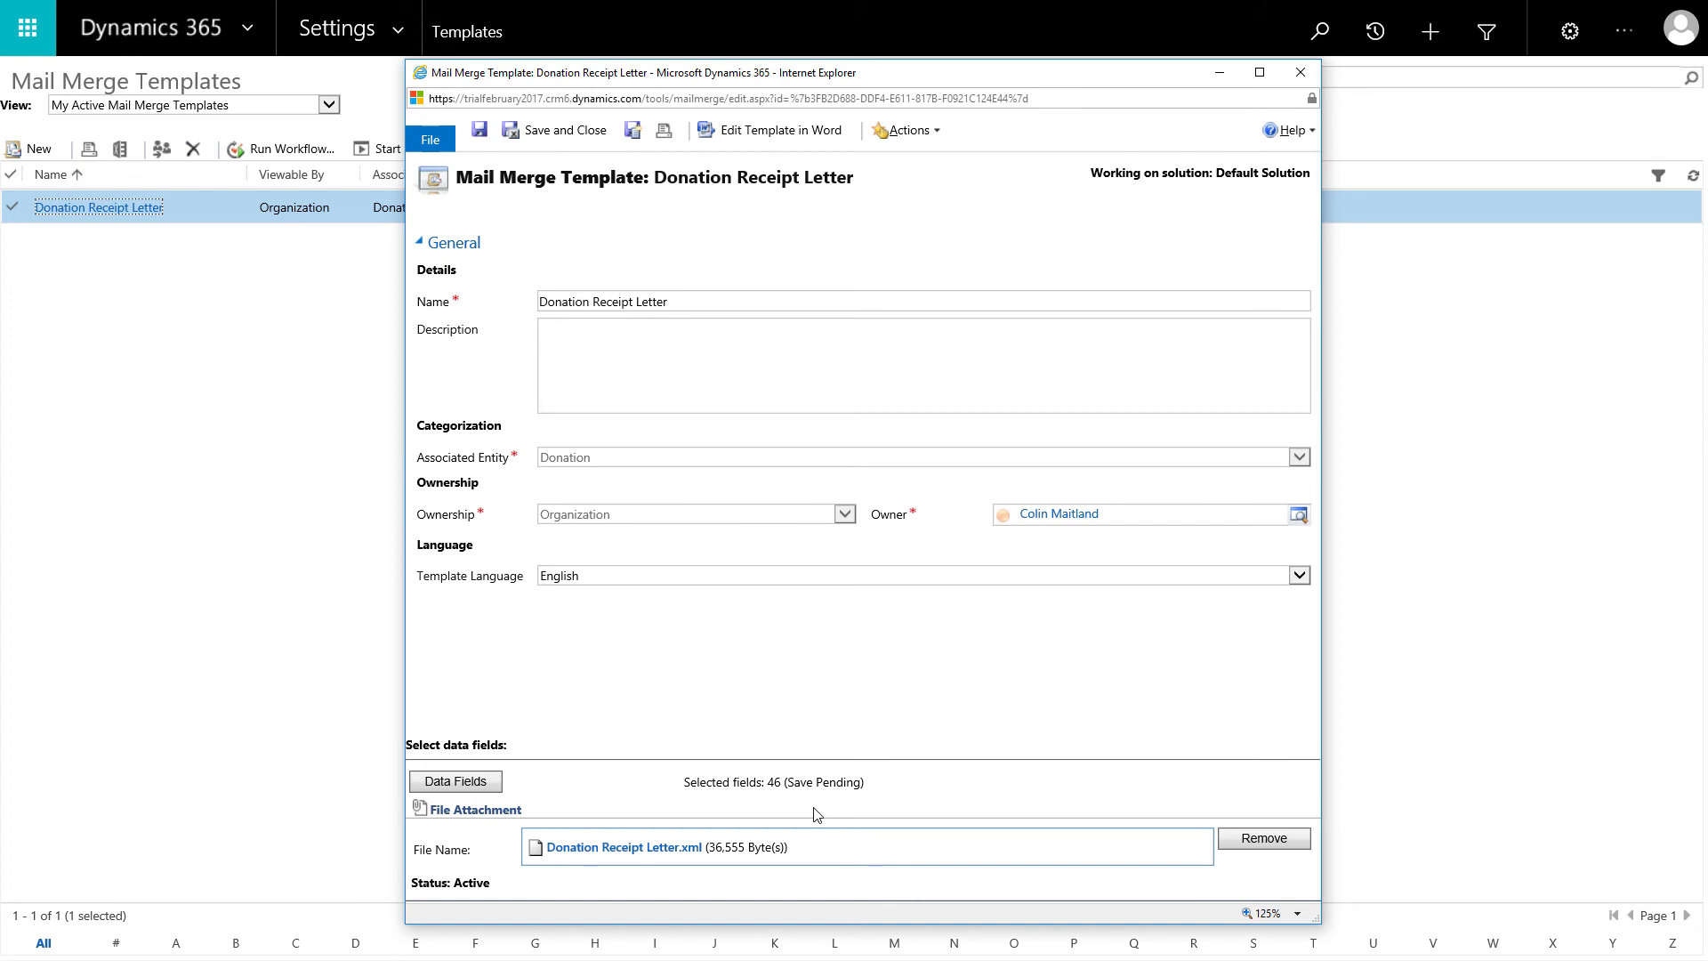
pyautogui.click(479, 132)
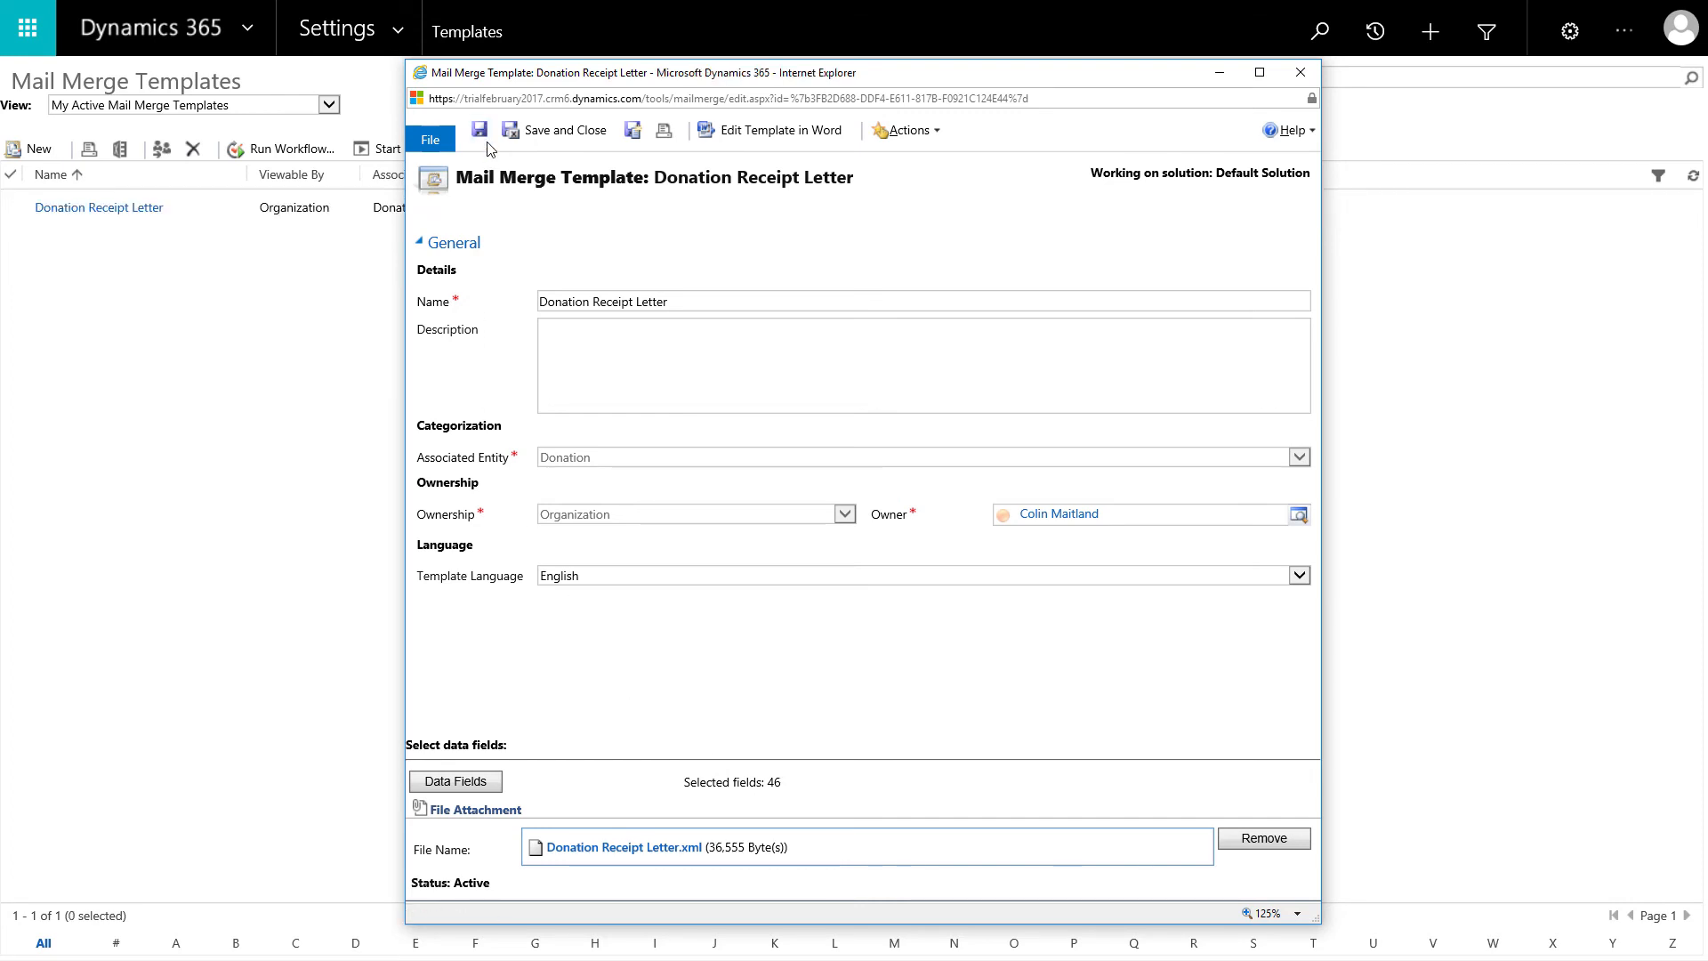
pyautogui.click(480, 130)
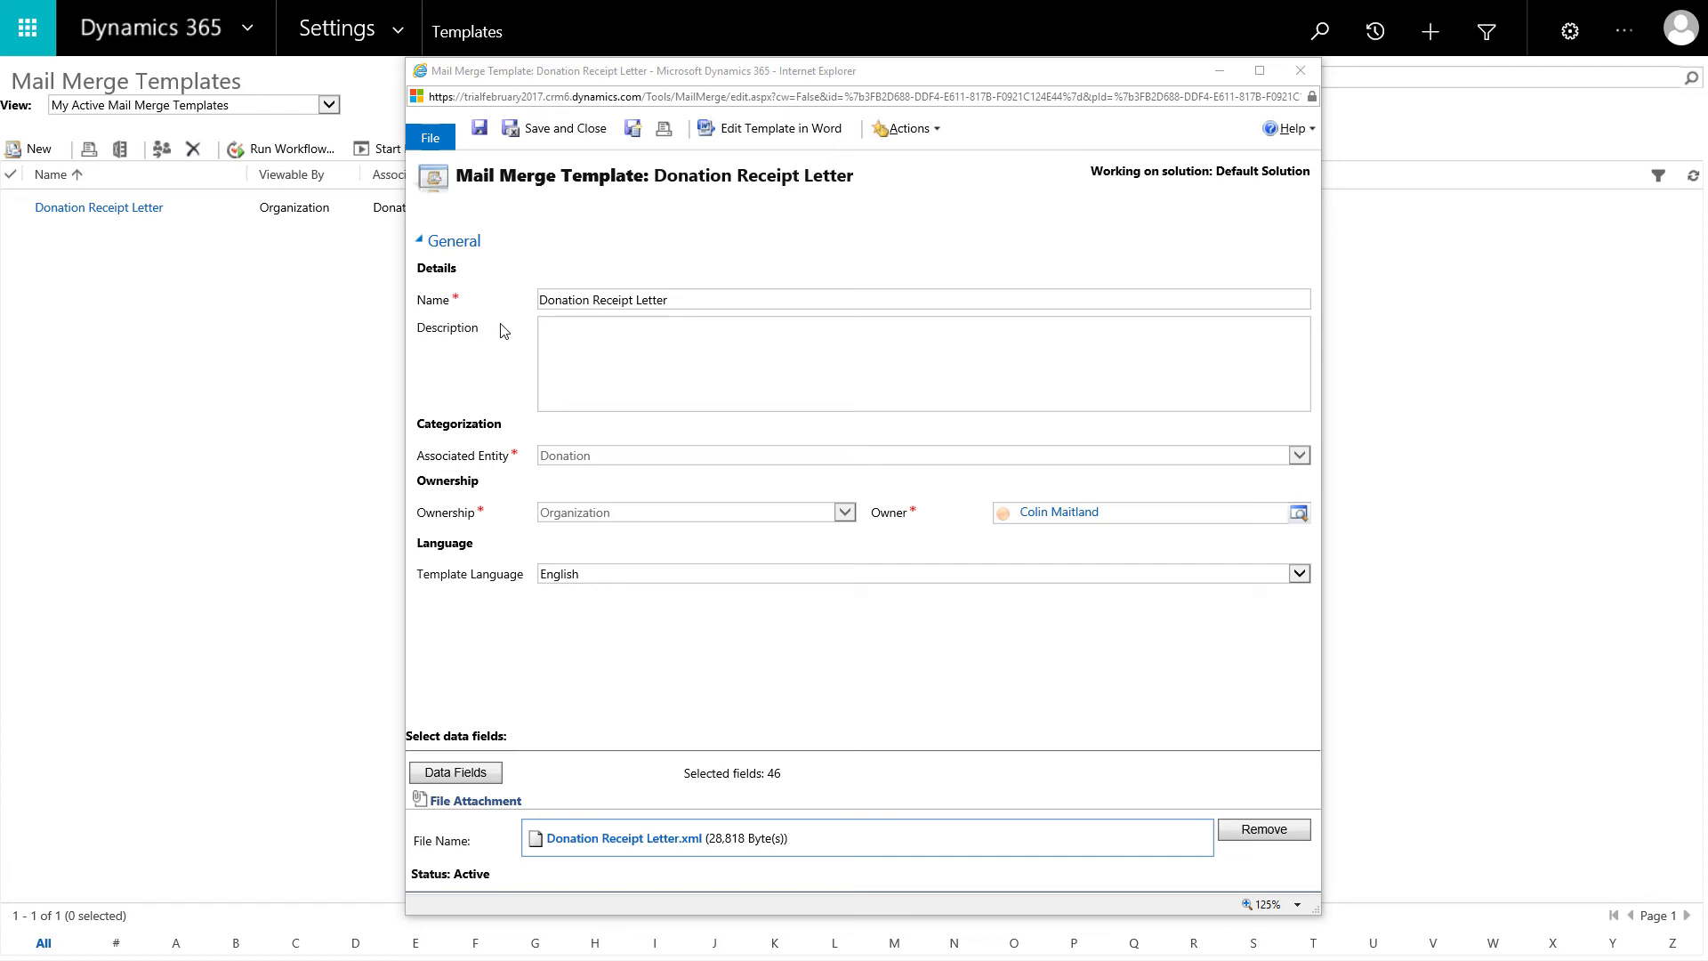
# - Open the Donation Receipt Letter template in Word with editing and macros enabled
pyautogui.click(755, 137)
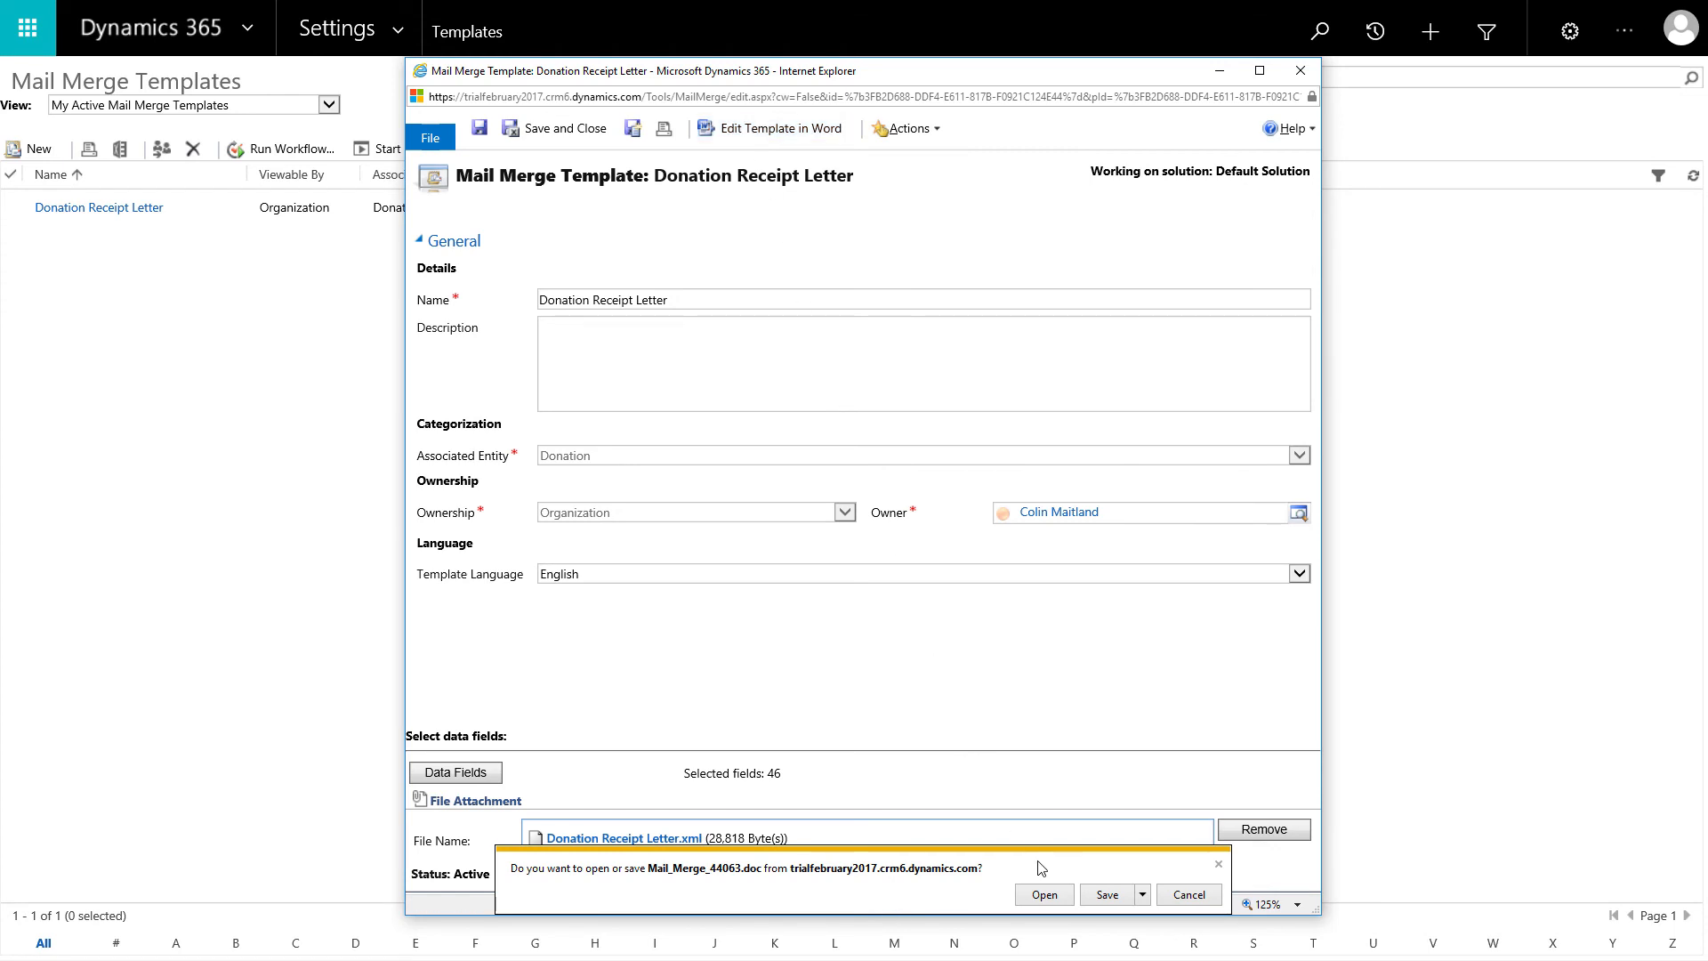
pyautogui.click(1044, 894)
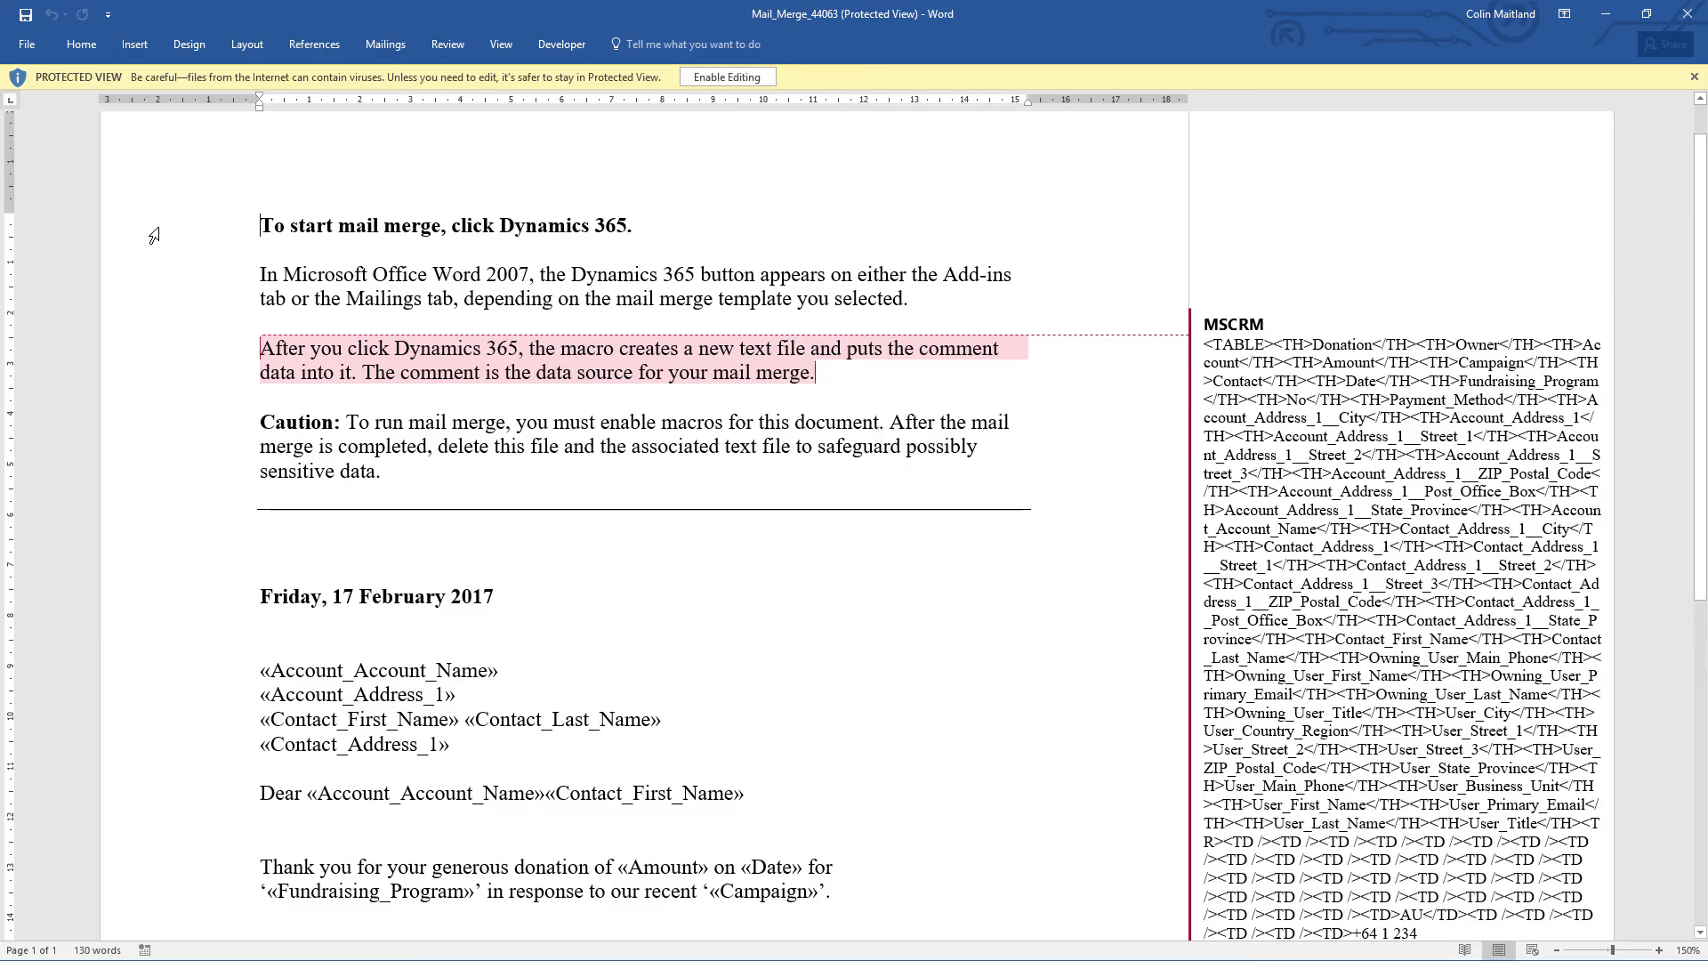
pyautogui.click(716, 84)
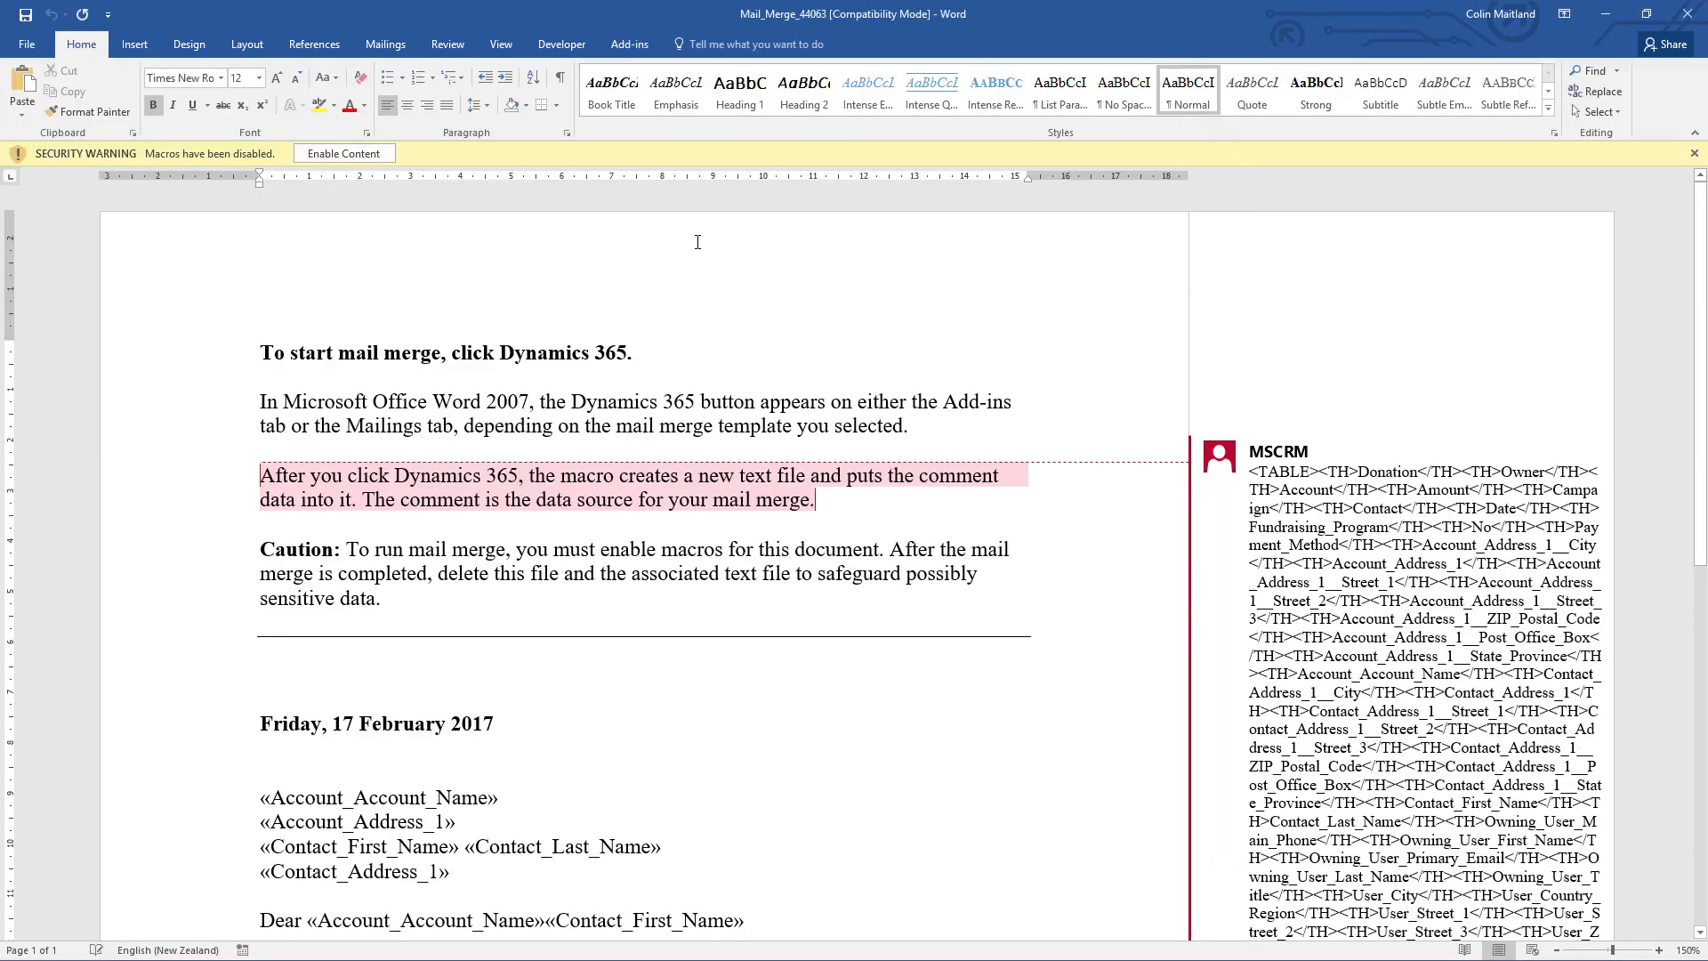
pyautogui.click(378, 153)
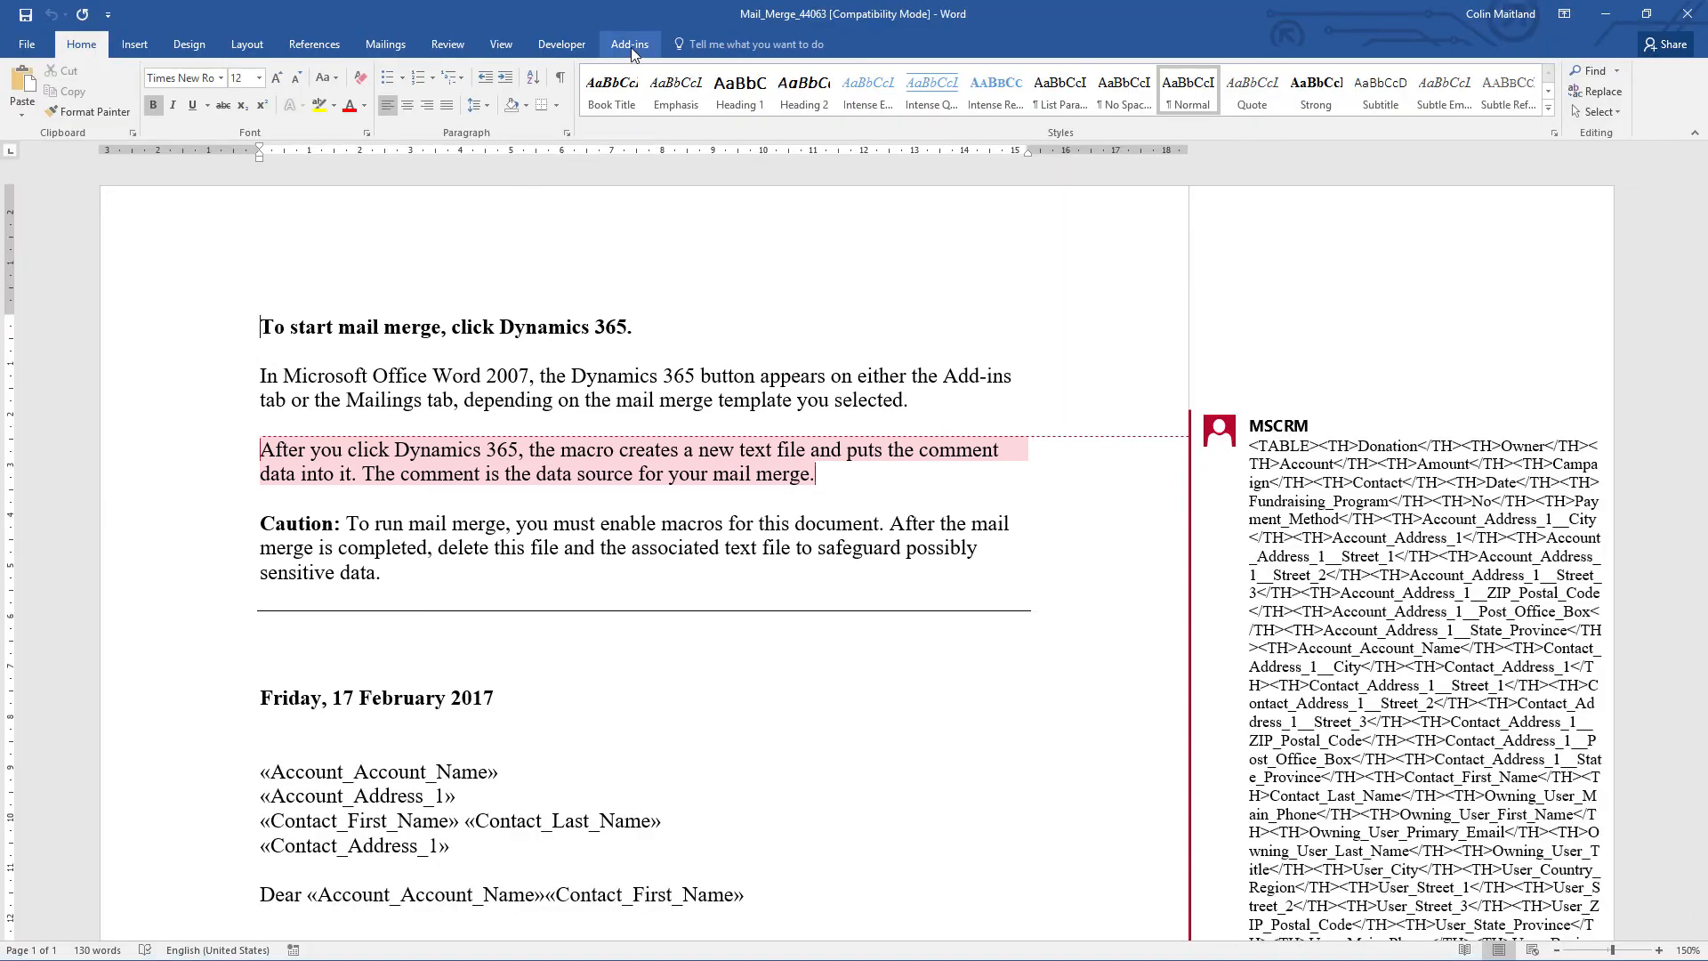
# - Start the CRM mail merge from the Word add-in and accept the listed recipients
pyautogui.click(630, 47)
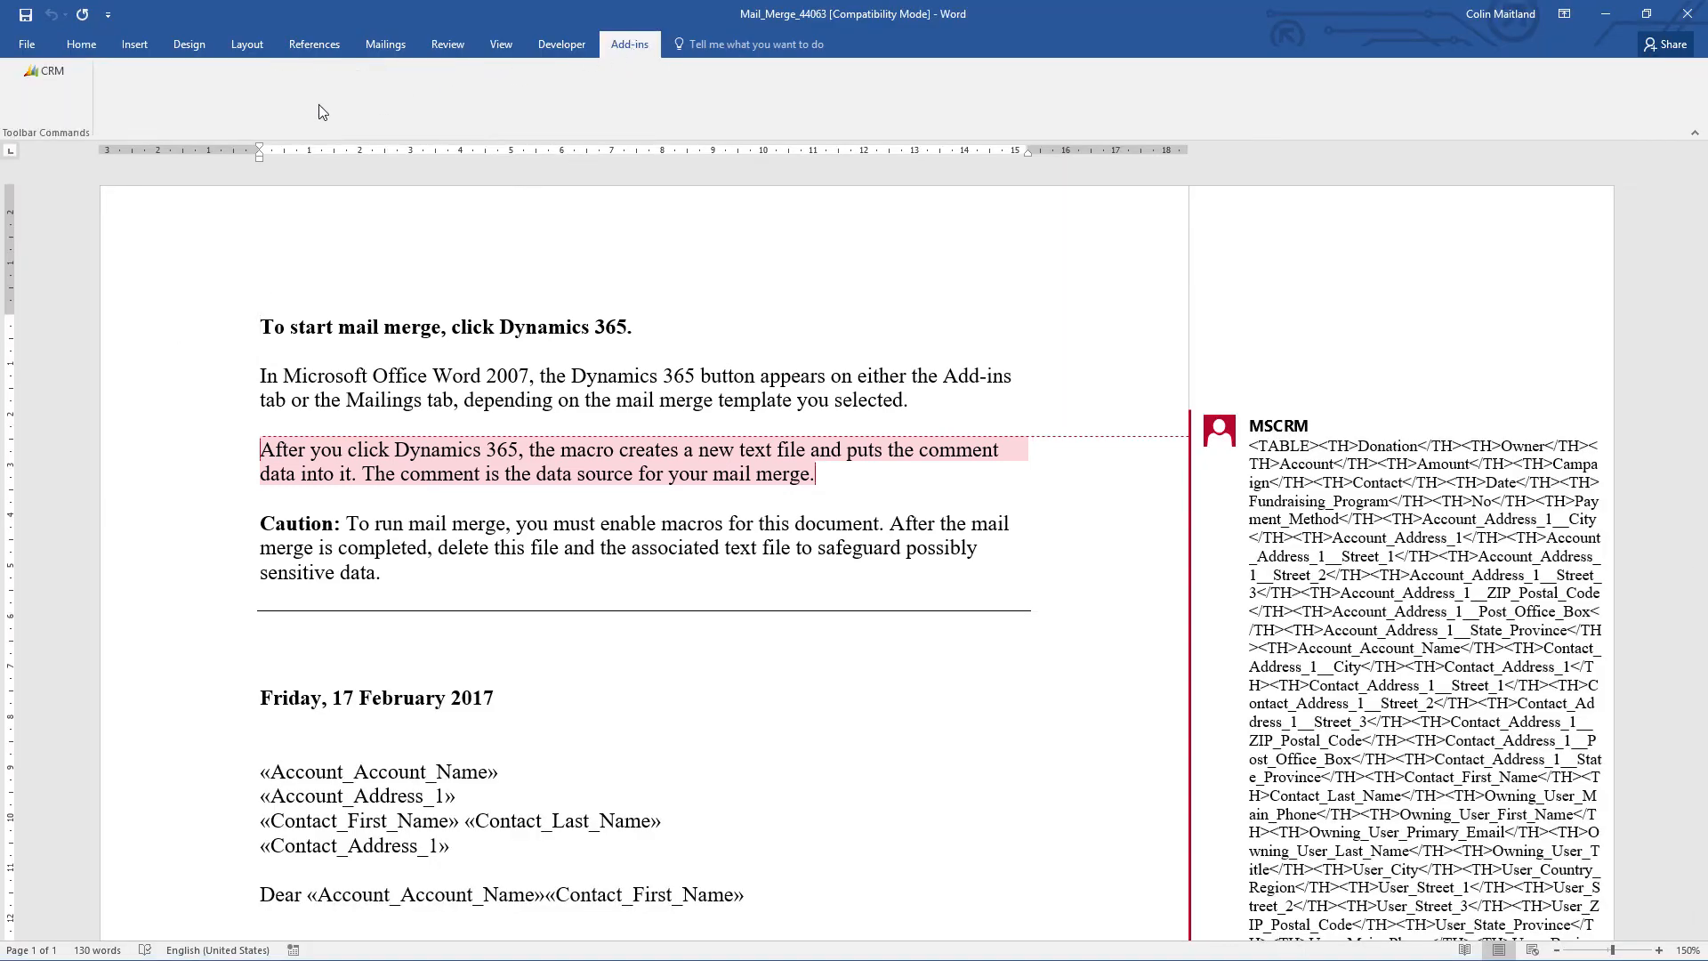
pyautogui.click(50, 77)
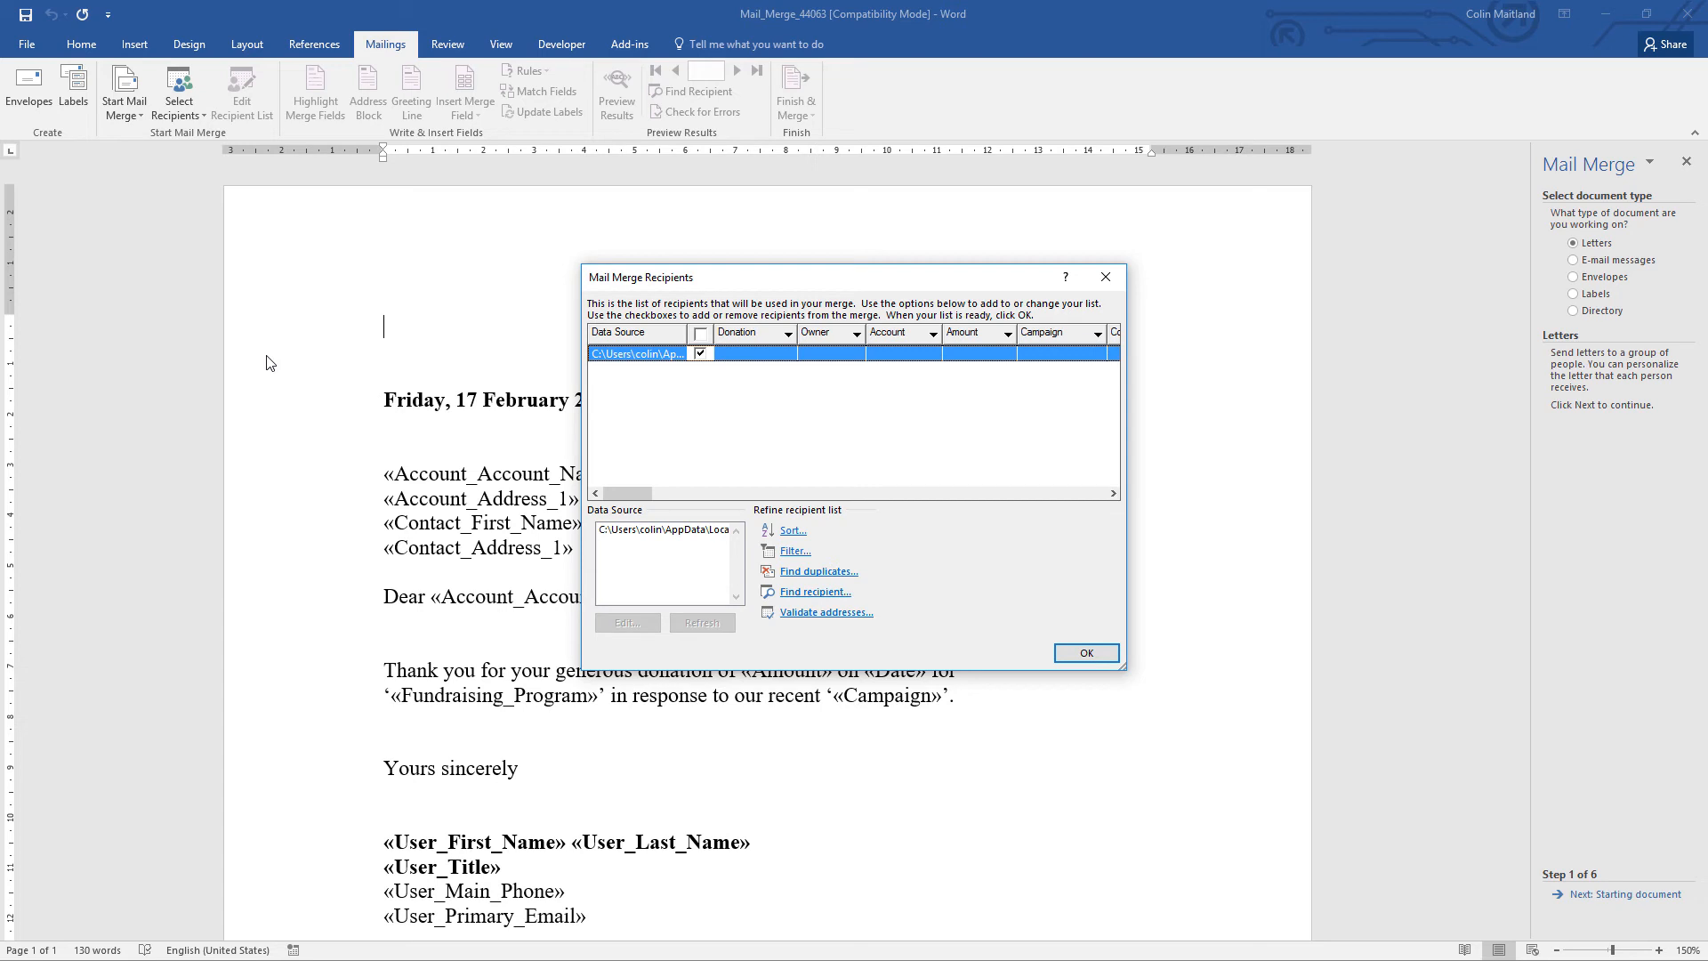
pyautogui.click(1074, 659)
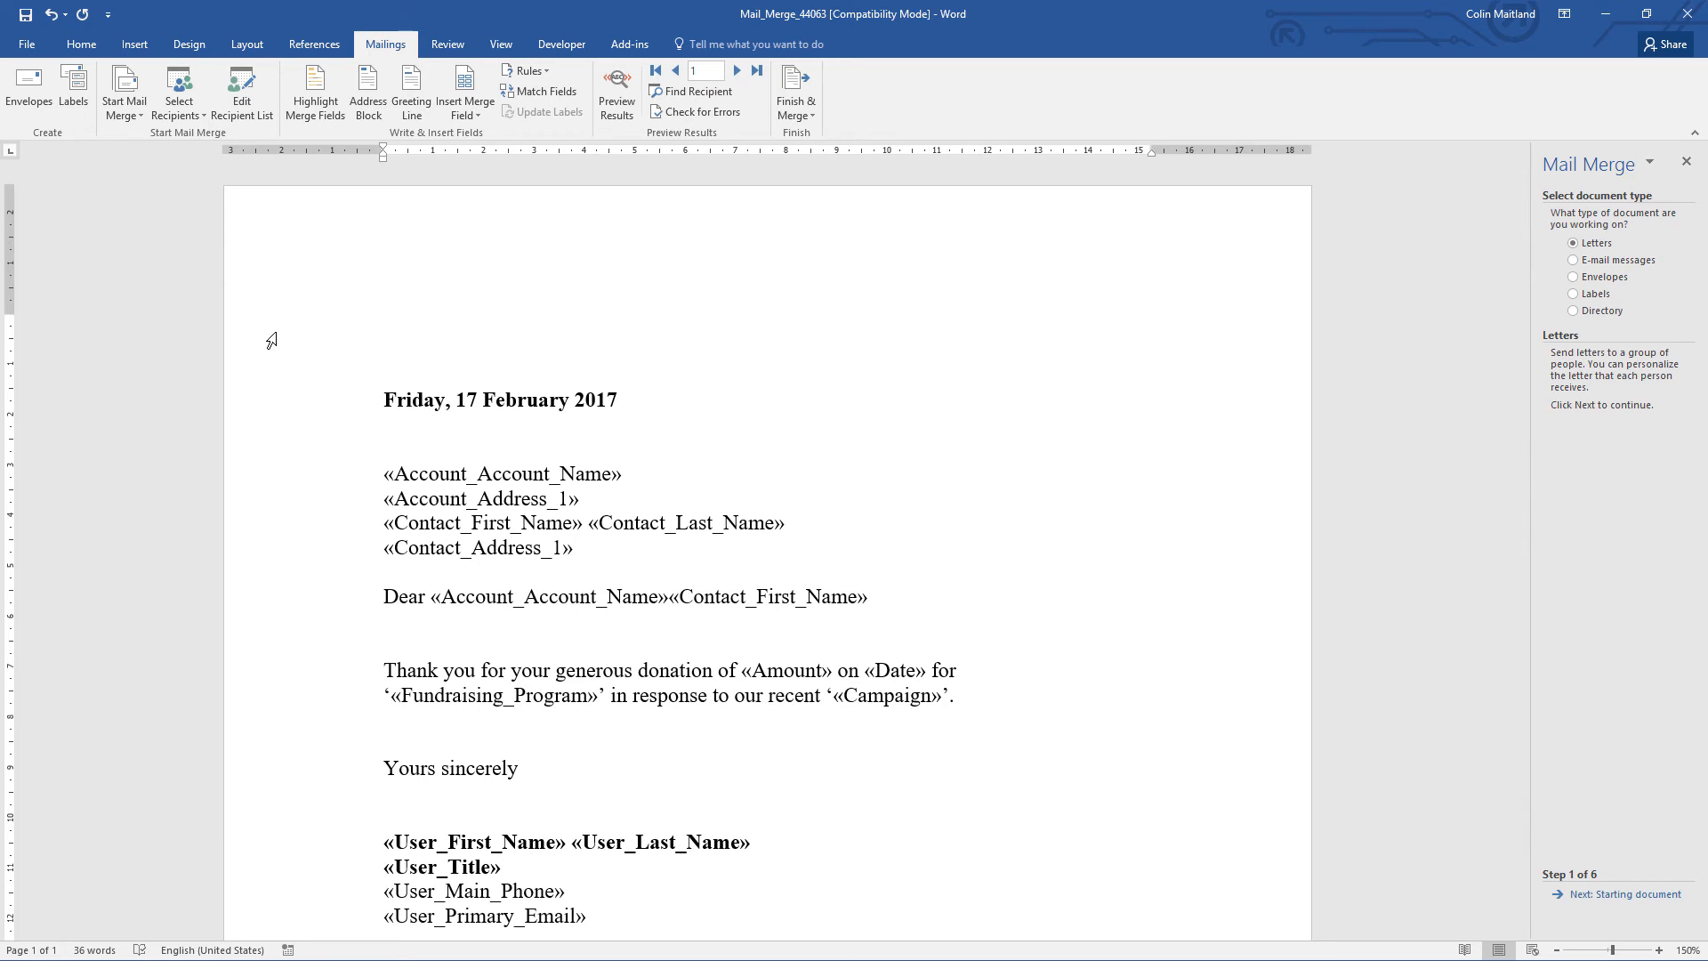
# - Delete the Account_Address_1 and Contact_Address_1 merge fields from the letter's address block
pyautogui.click(599, 495)
pyautogui.hotkey('shift', 'Home')
pyautogui.press('Delete')
pyautogui.click(588, 550)
pyautogui.hotkey('shift', 'Home')
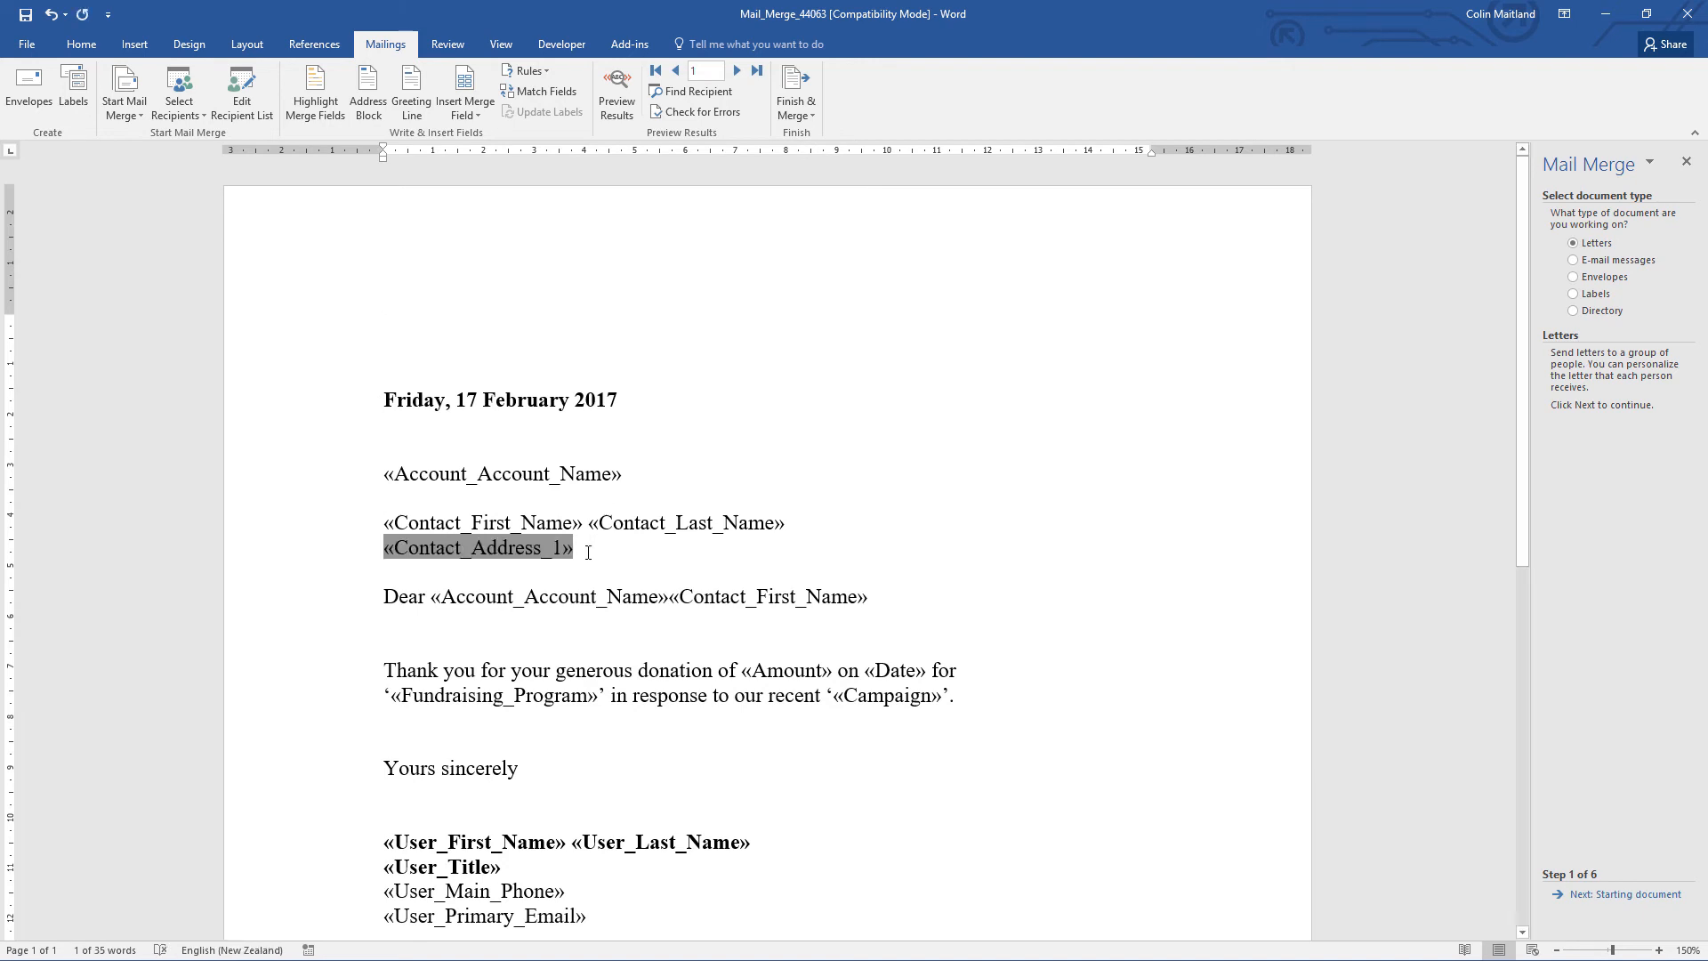
pyautogui.press('Delete')
# - Insert the Account Address 1 Street 1, Street 2 and Street 3 merge fields on separate lines below the account name
pyautogui.click(464, 107)
pyautogui.click(505, 397)
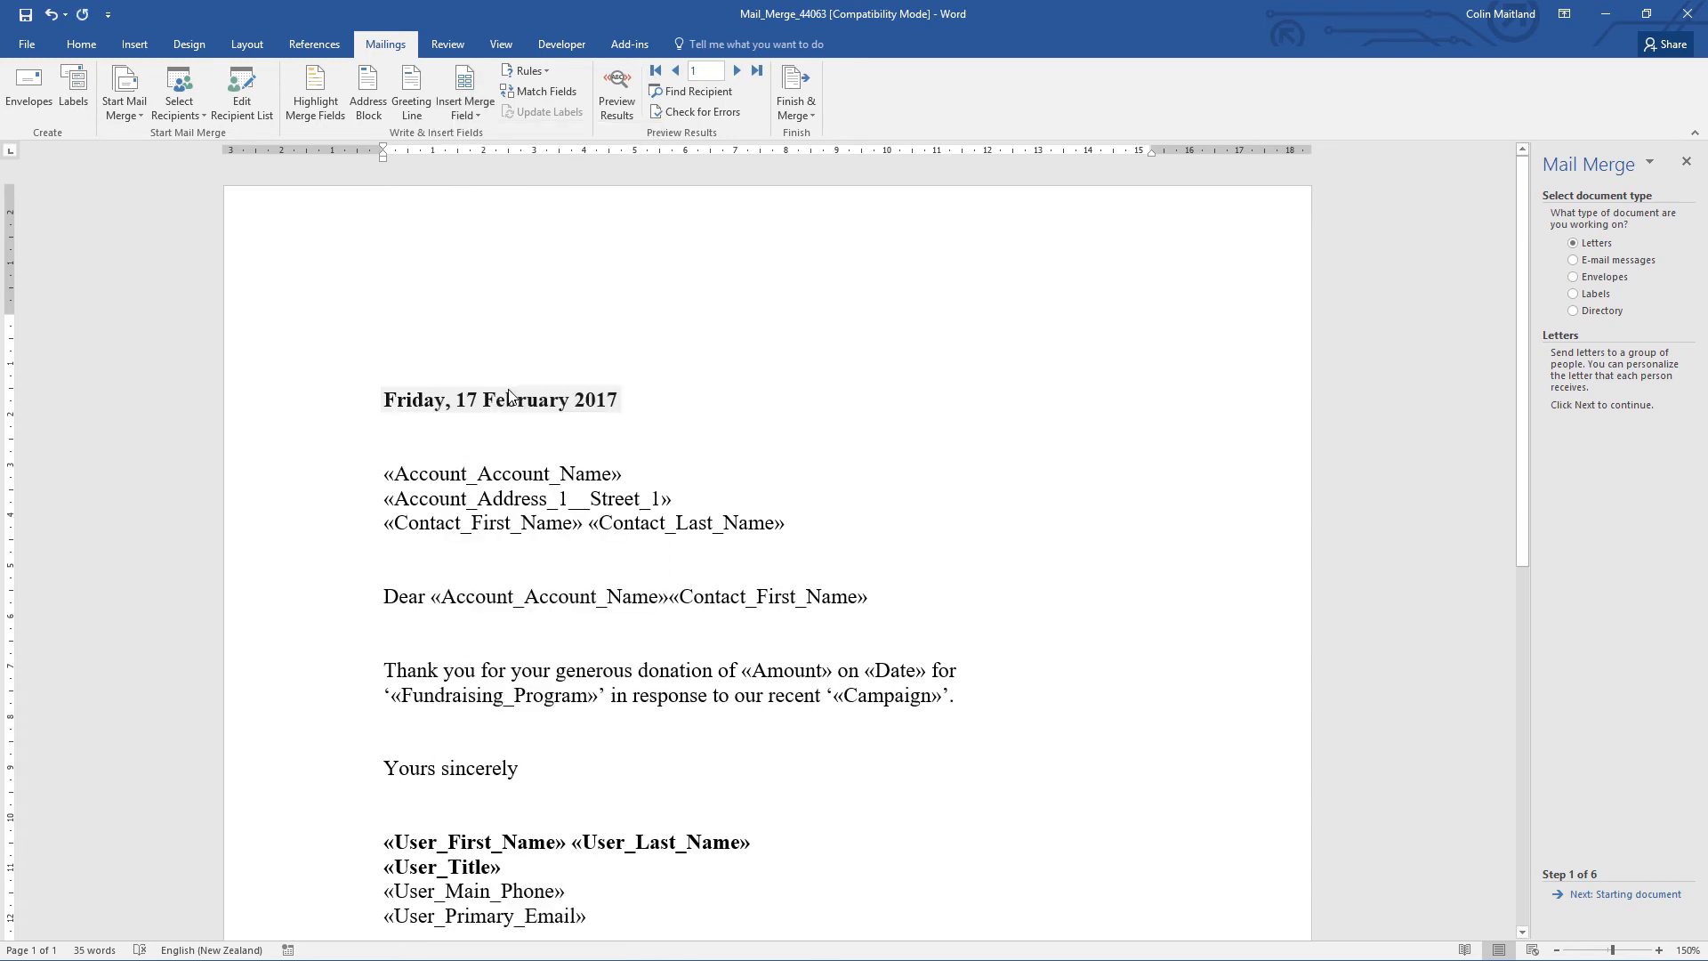
pyautogui.press('Return')
pyautogui.click(464, 108)
pyautogui.click(504, 418)
pyautogui.press('Return')
pyautogui.click(475, 112)
pyautogui.click(504, 433)
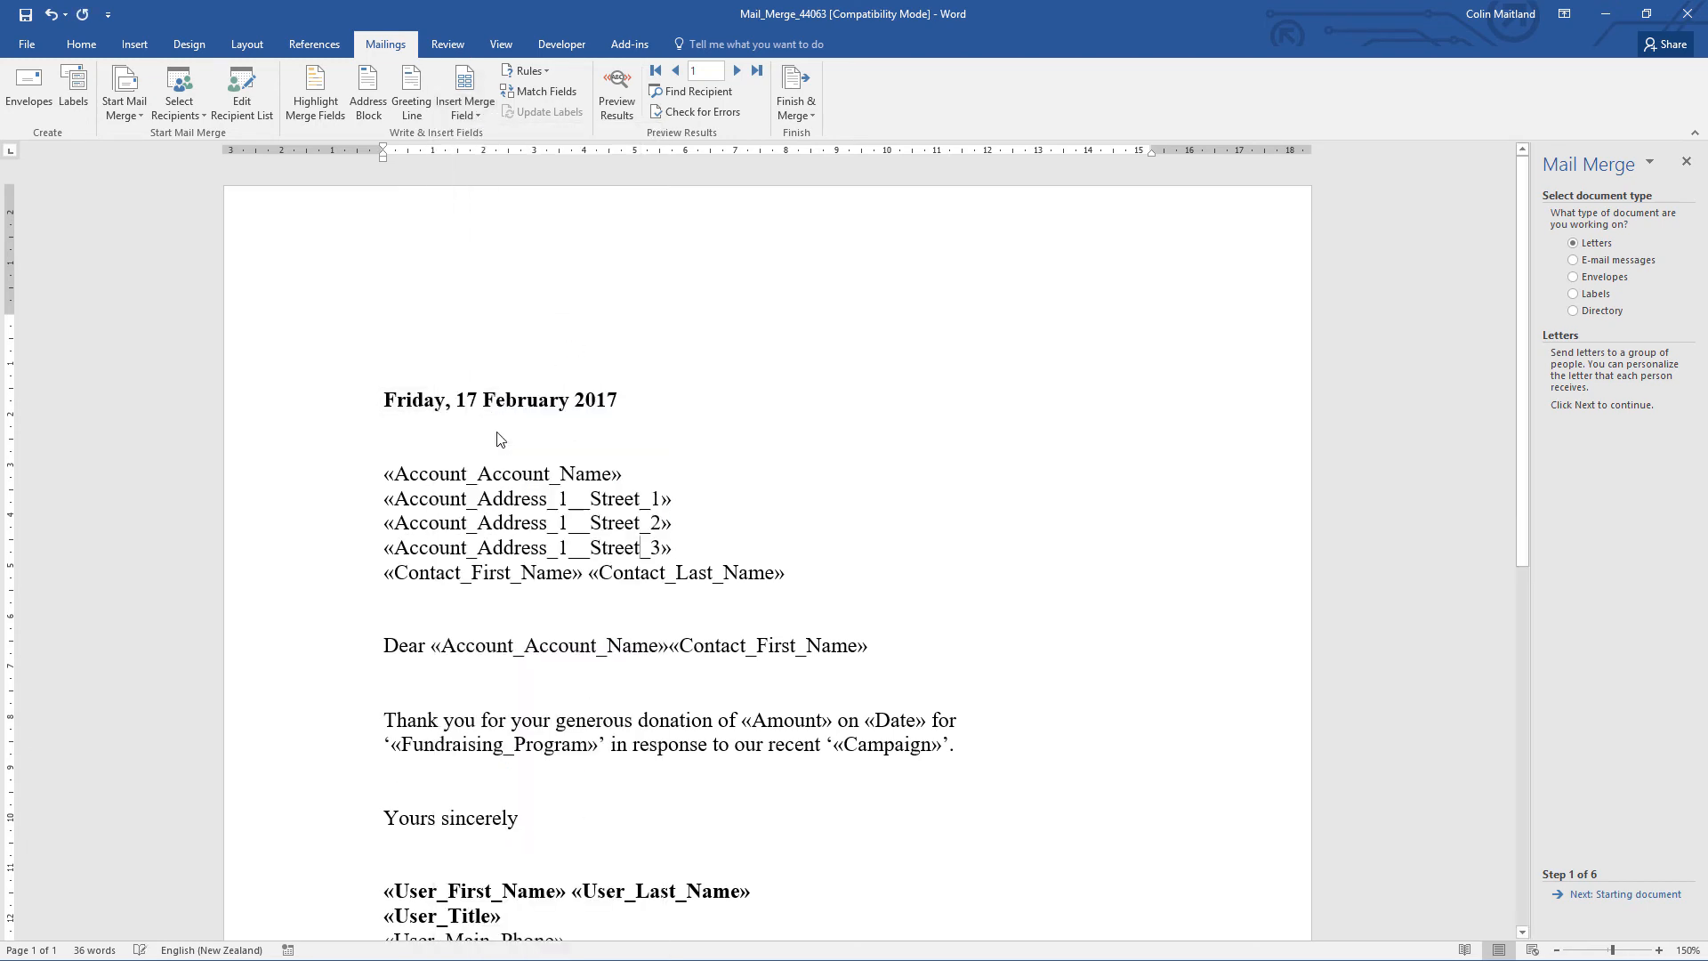
# - Add the Account Address 1 City and State_Province merge fields on one line, with ZIP_Postal_Code on the line below
pyautogui.press('Return')
pyautogui.click(475, 113)
pyautogui.click(523, 348)
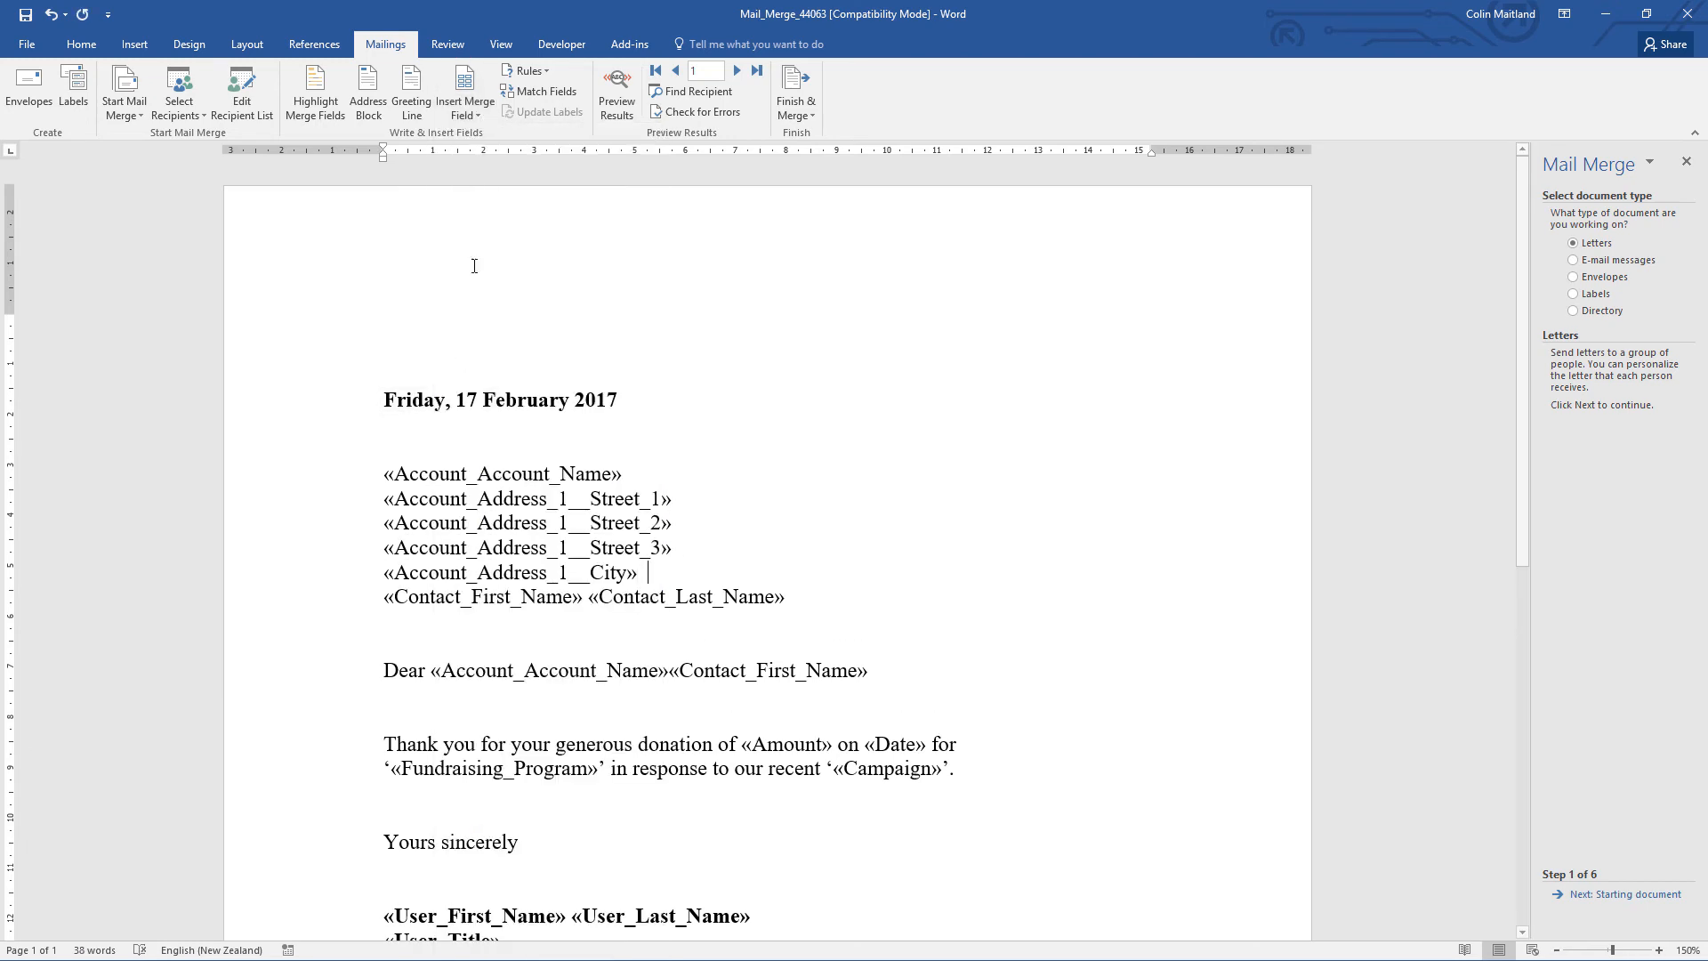
pyautogui.click(464, 107)
pyautogui.click(469, 496)
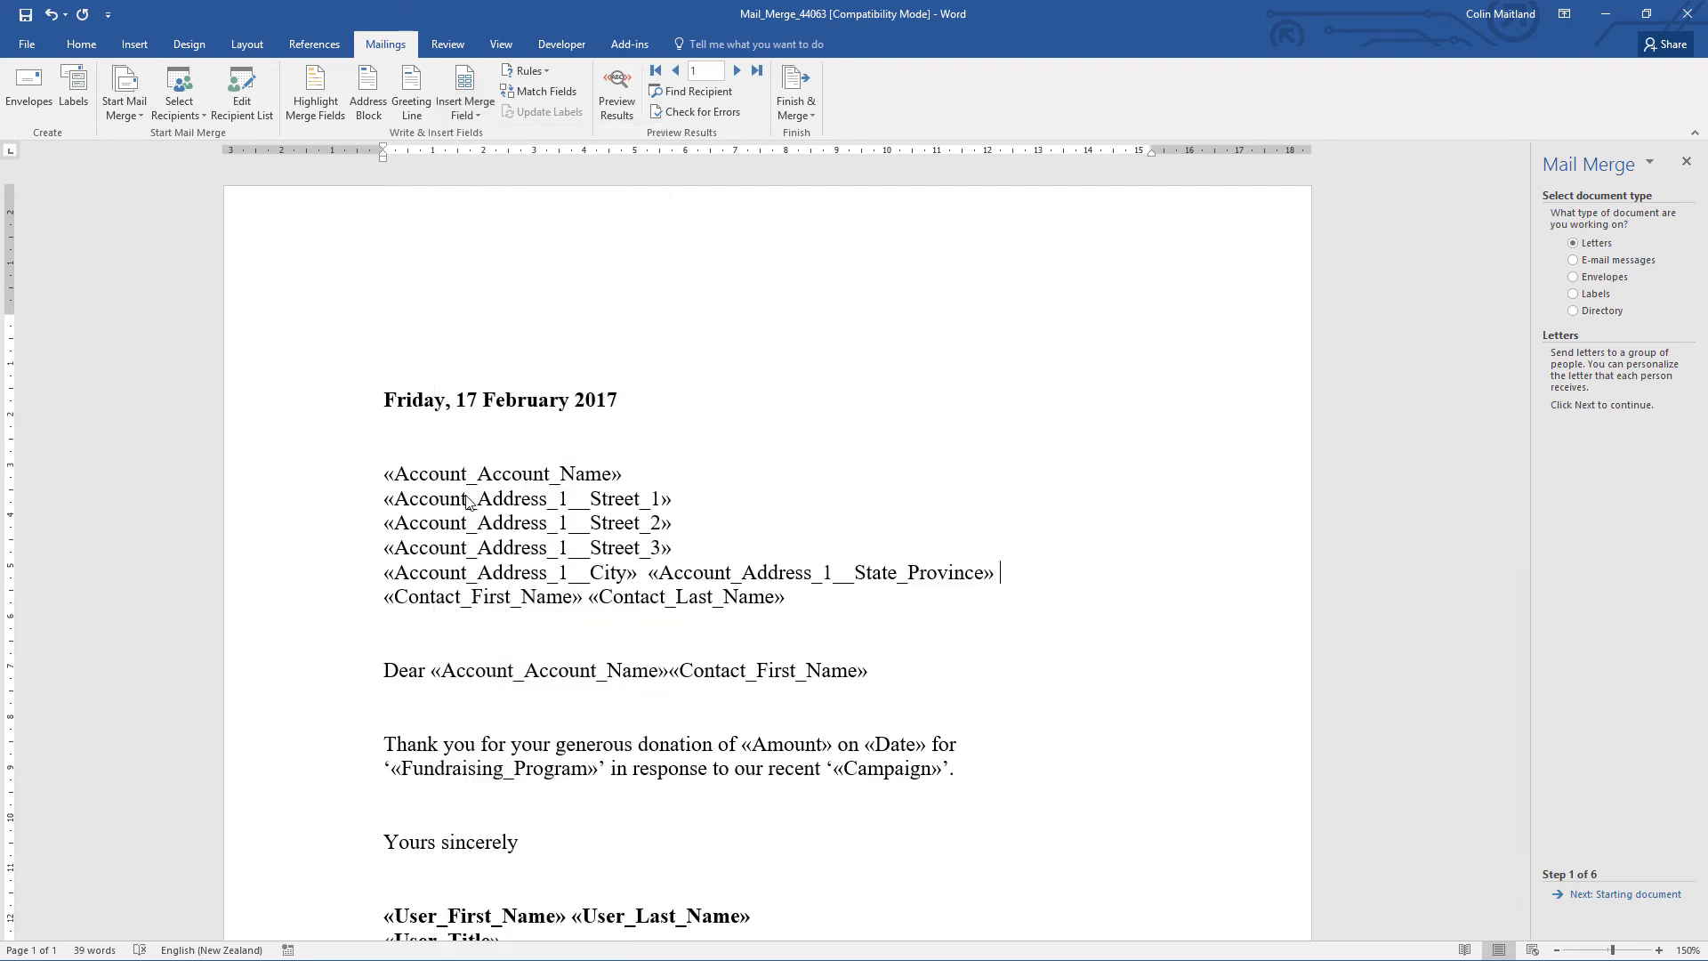
pyautogui.press('Return')
pyautogui.click(476, 112)
pyautogui.click(456, 454)
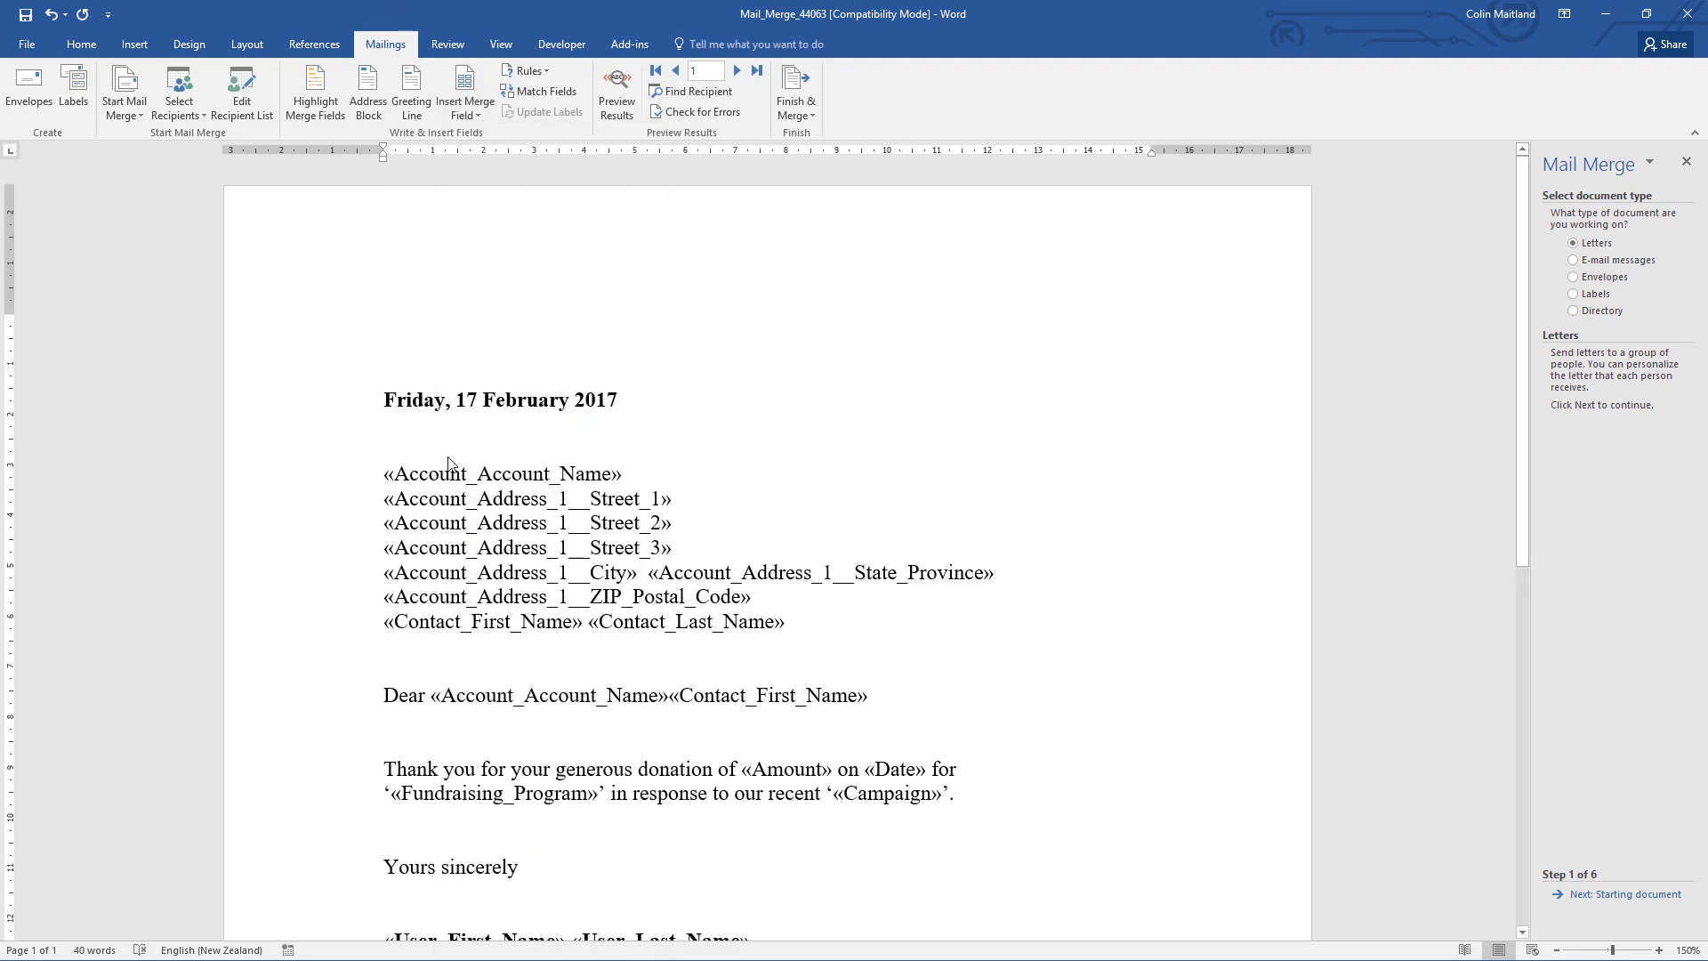
# - Insert the Contact Address 1 Street 1, Street 2 and Street 3 merge fields on separate lines below the contact name
pyautogui.click(476, 111)
pyautogui.click(454, 585)
pyautogui.press('Return')
pyautogui.click(478, 119)
pyautogui.click(462, 603)
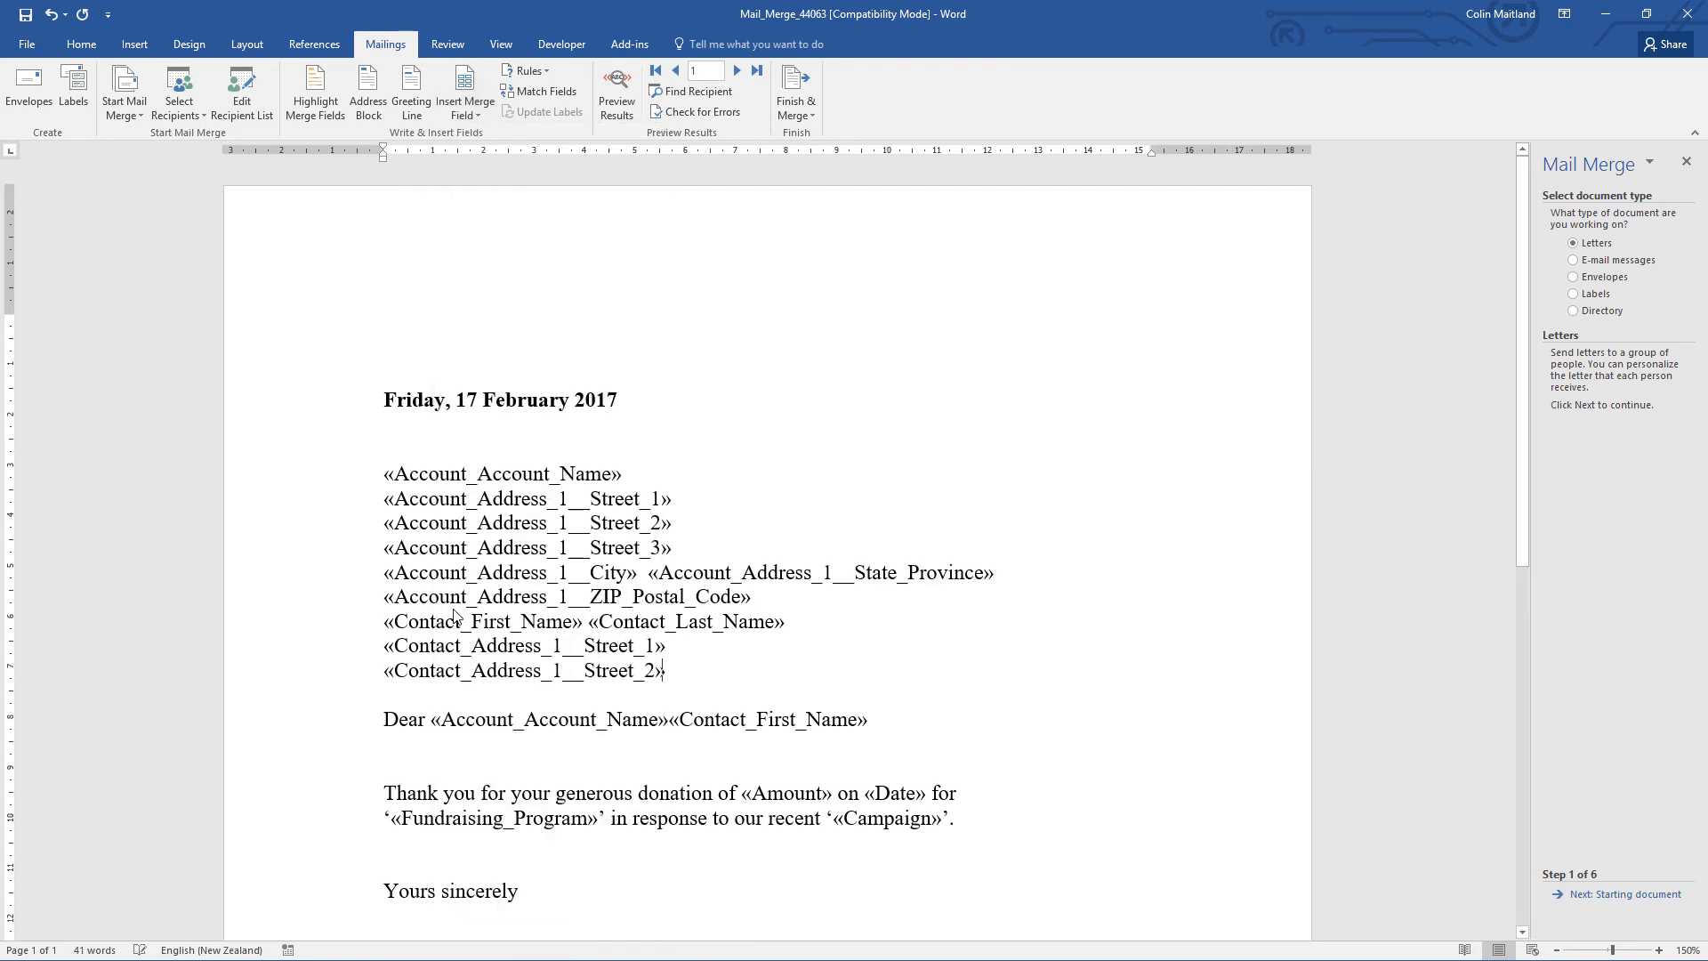
pyautogui.press('Return')
pyautogui.click(482, 116)
pyautogui.click(463, 632)
# - Add the Contact Address 1 City and State_Province merge fields on one line, with ZIP_Postal_Code on the line below
pyautogui.press('Return')
pyautogui.click(484, 112)
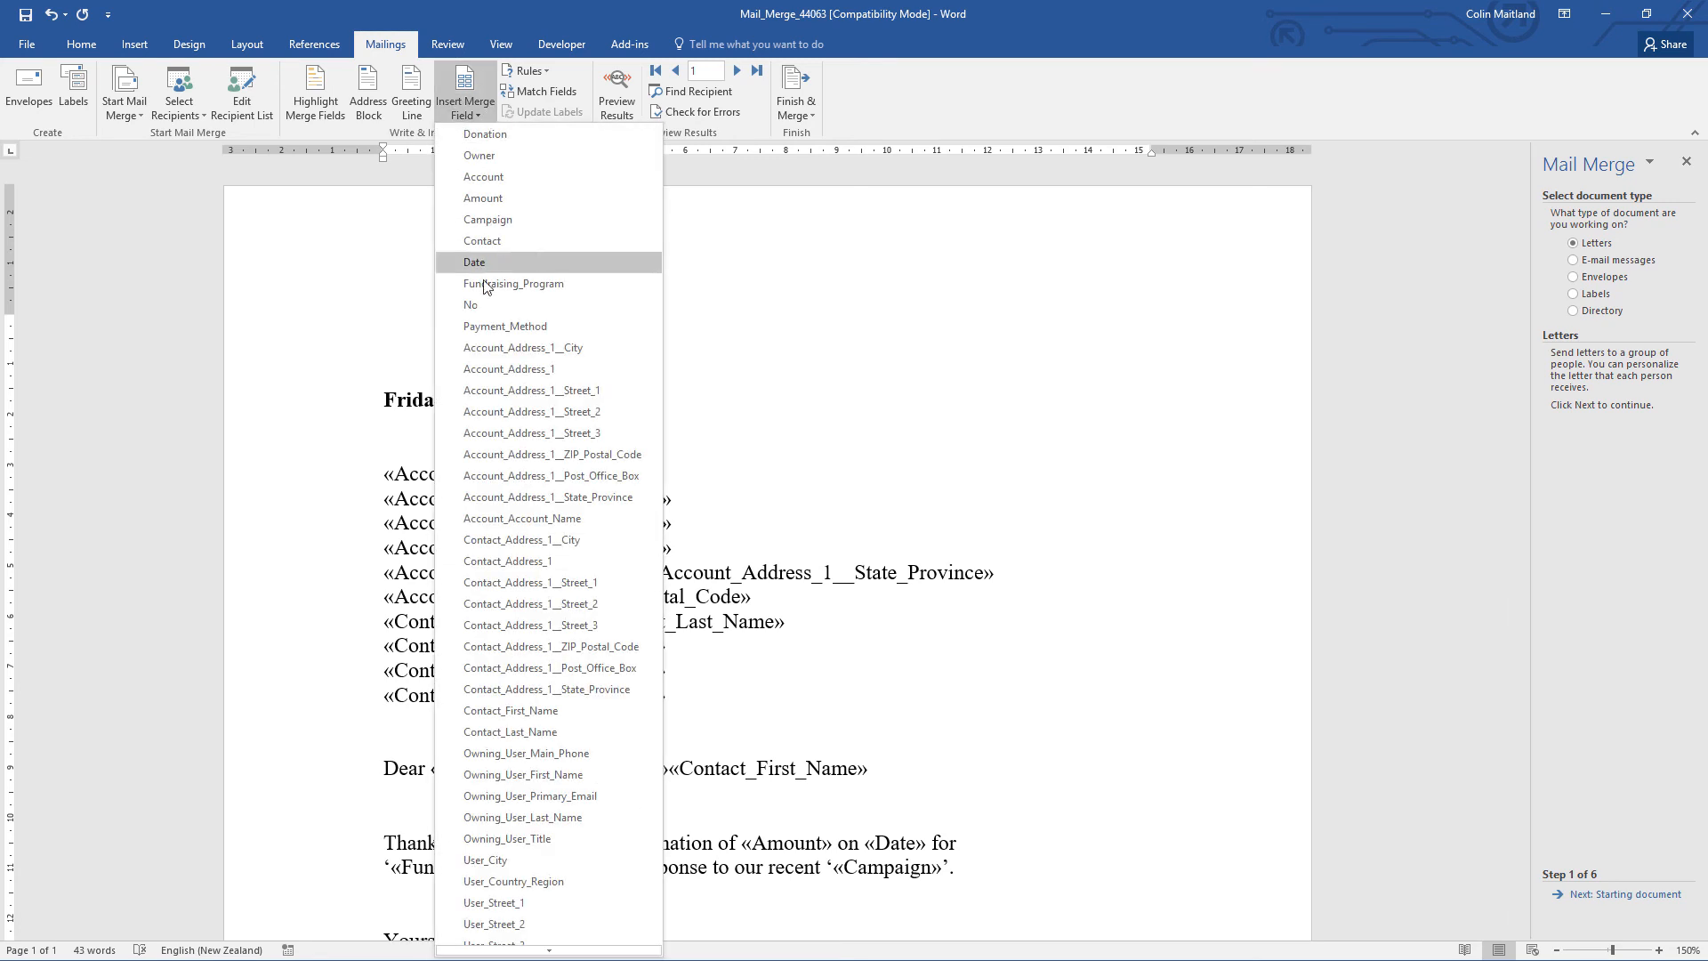
pyautogui.click(484, 263)
pyautogui.click(483, 116)
pyautogui.click(532, 685)
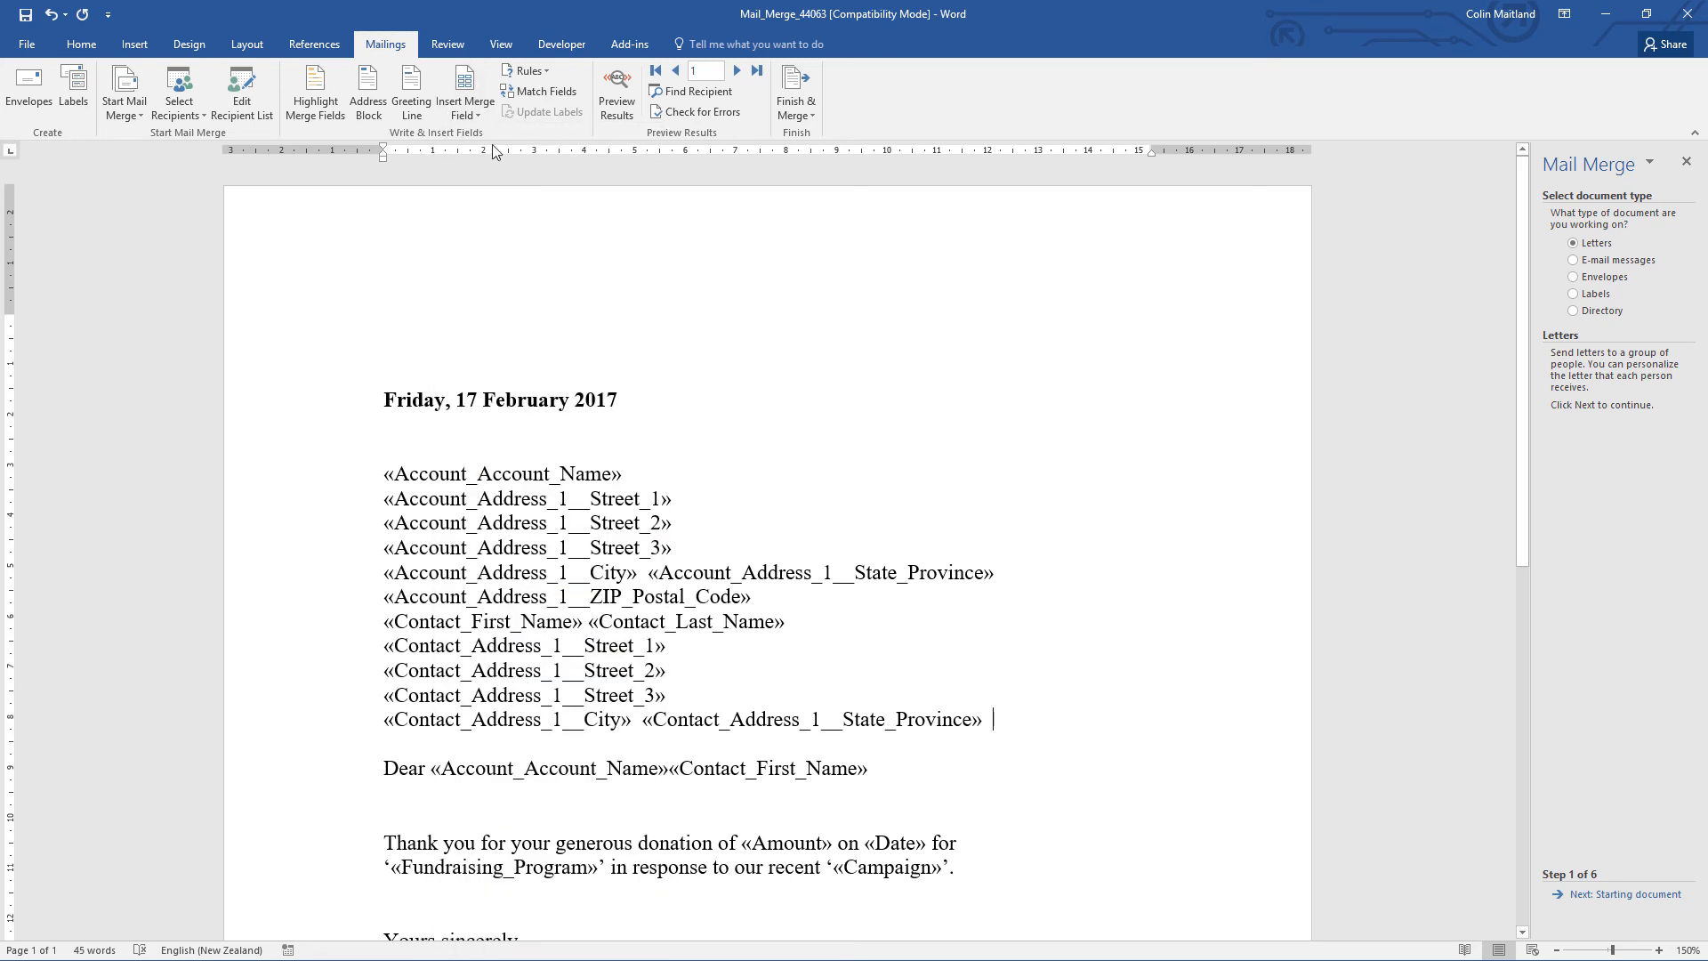
pyautogui.press('Return')
pyautogui.click(483, 116)
pyautogui.click(514, 656)
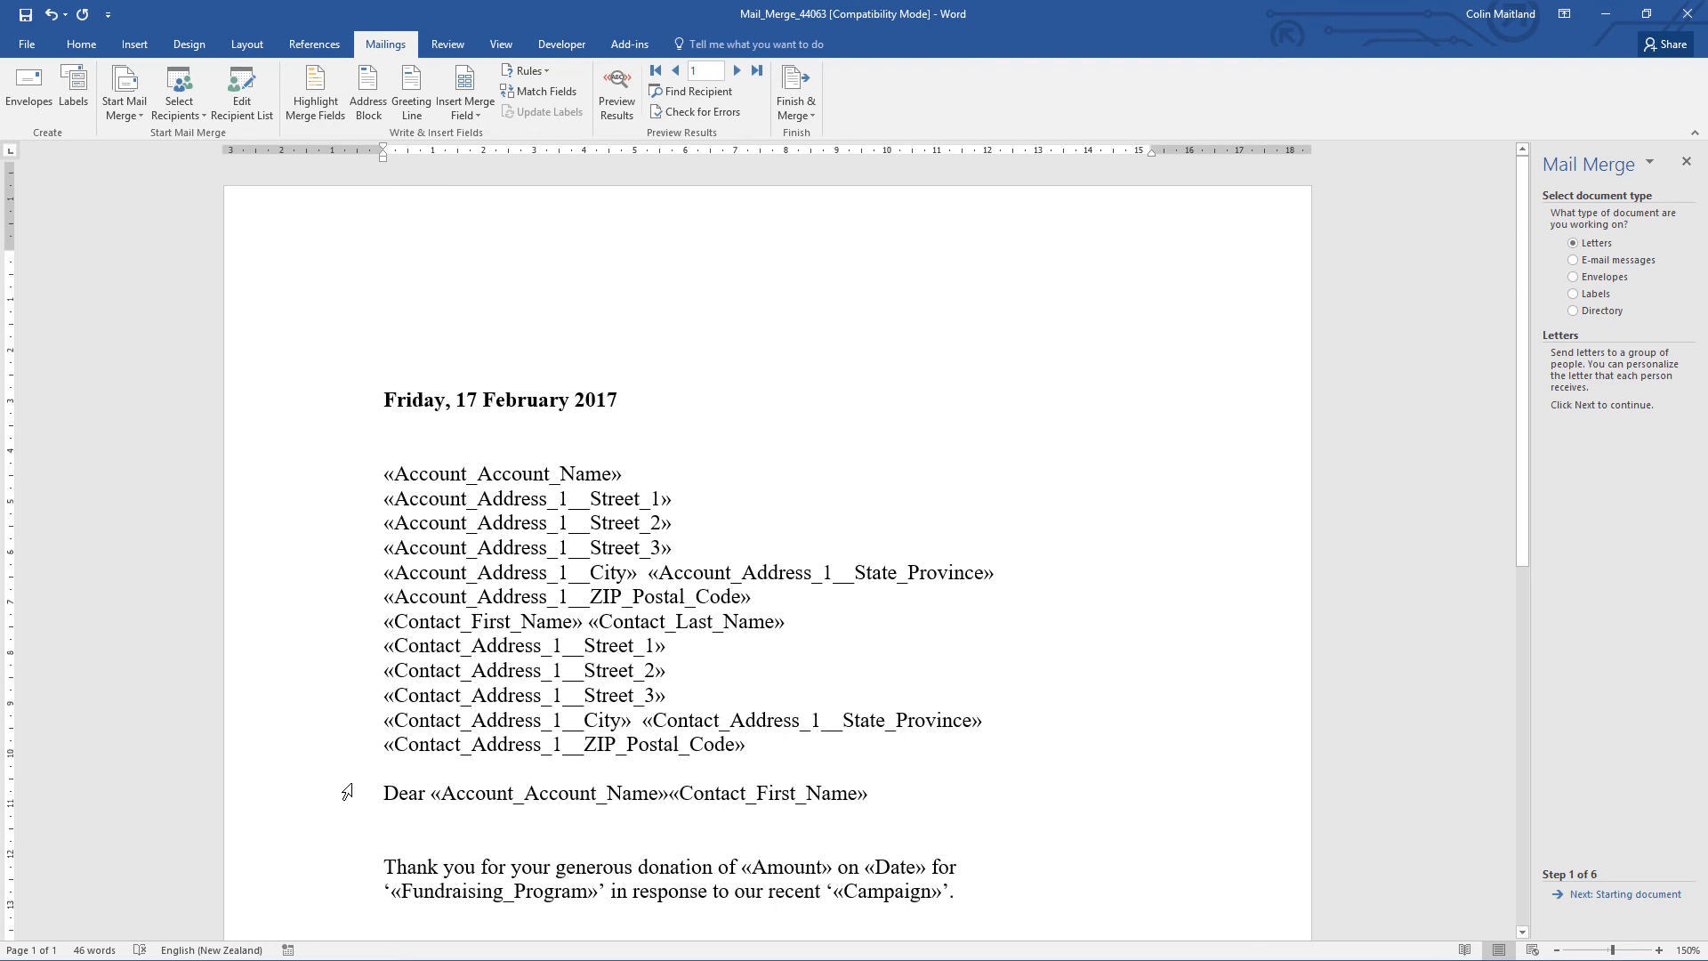
# - Add the format switch \@ "dd/MM/yyyy" to the Date merge field's code and return the field to its normal display
pyautogui.scroll(-3, 347, 792)
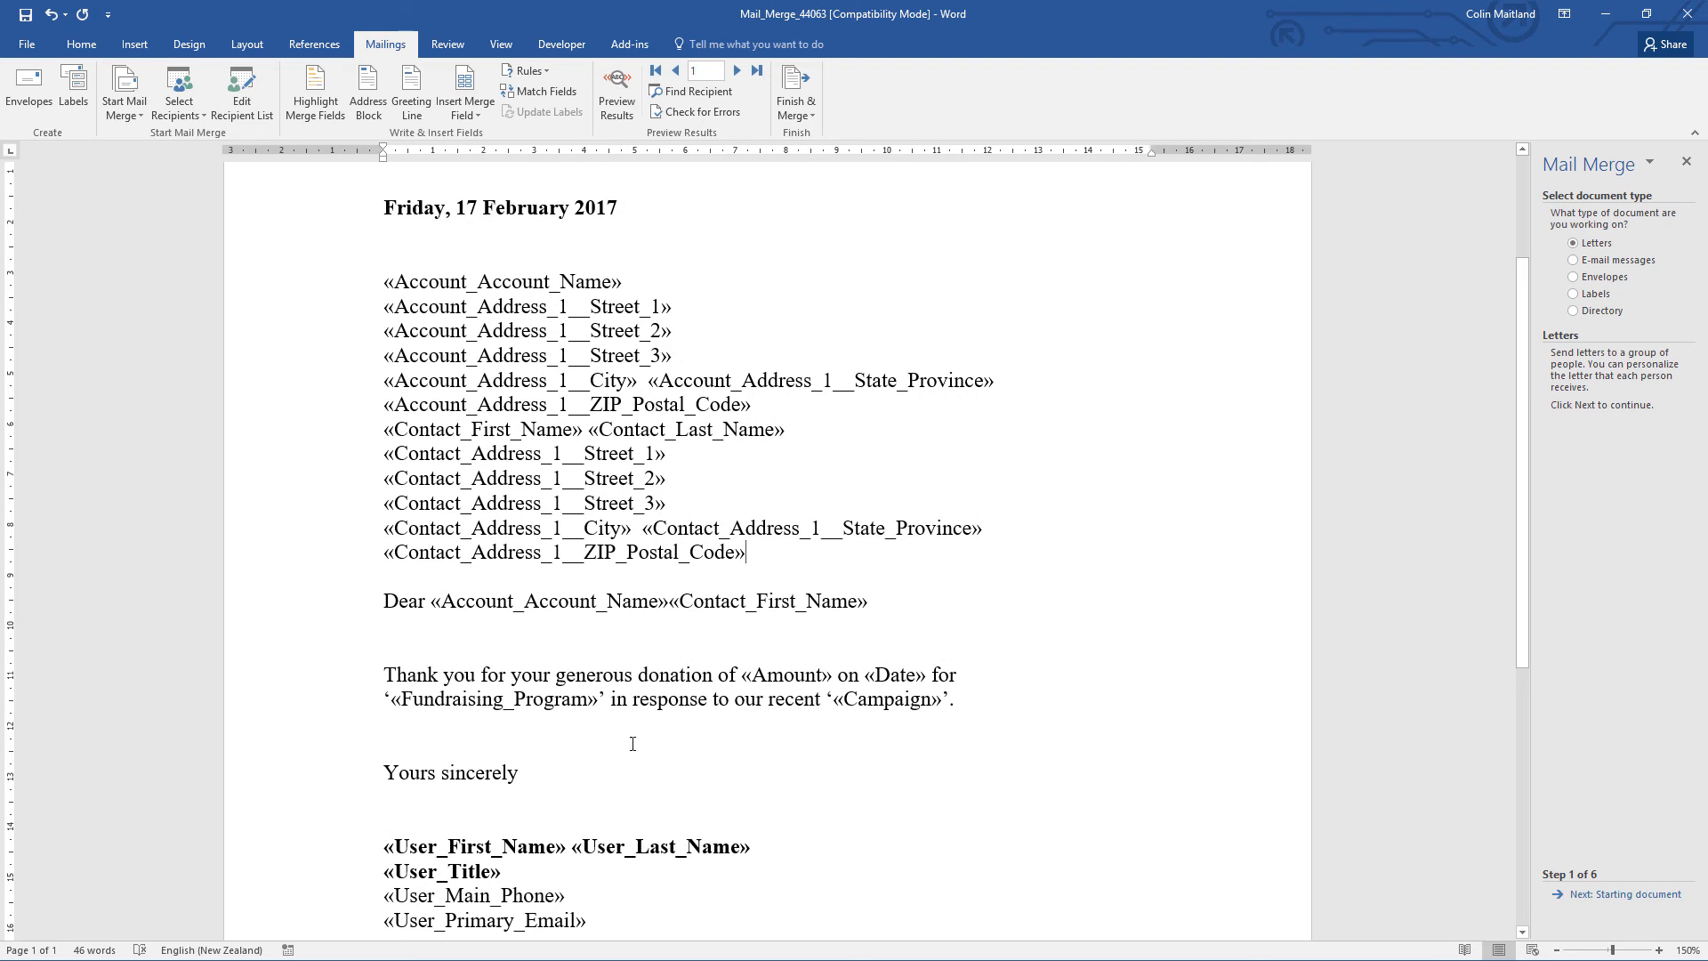
pyautogui.rightClick(893, 675)
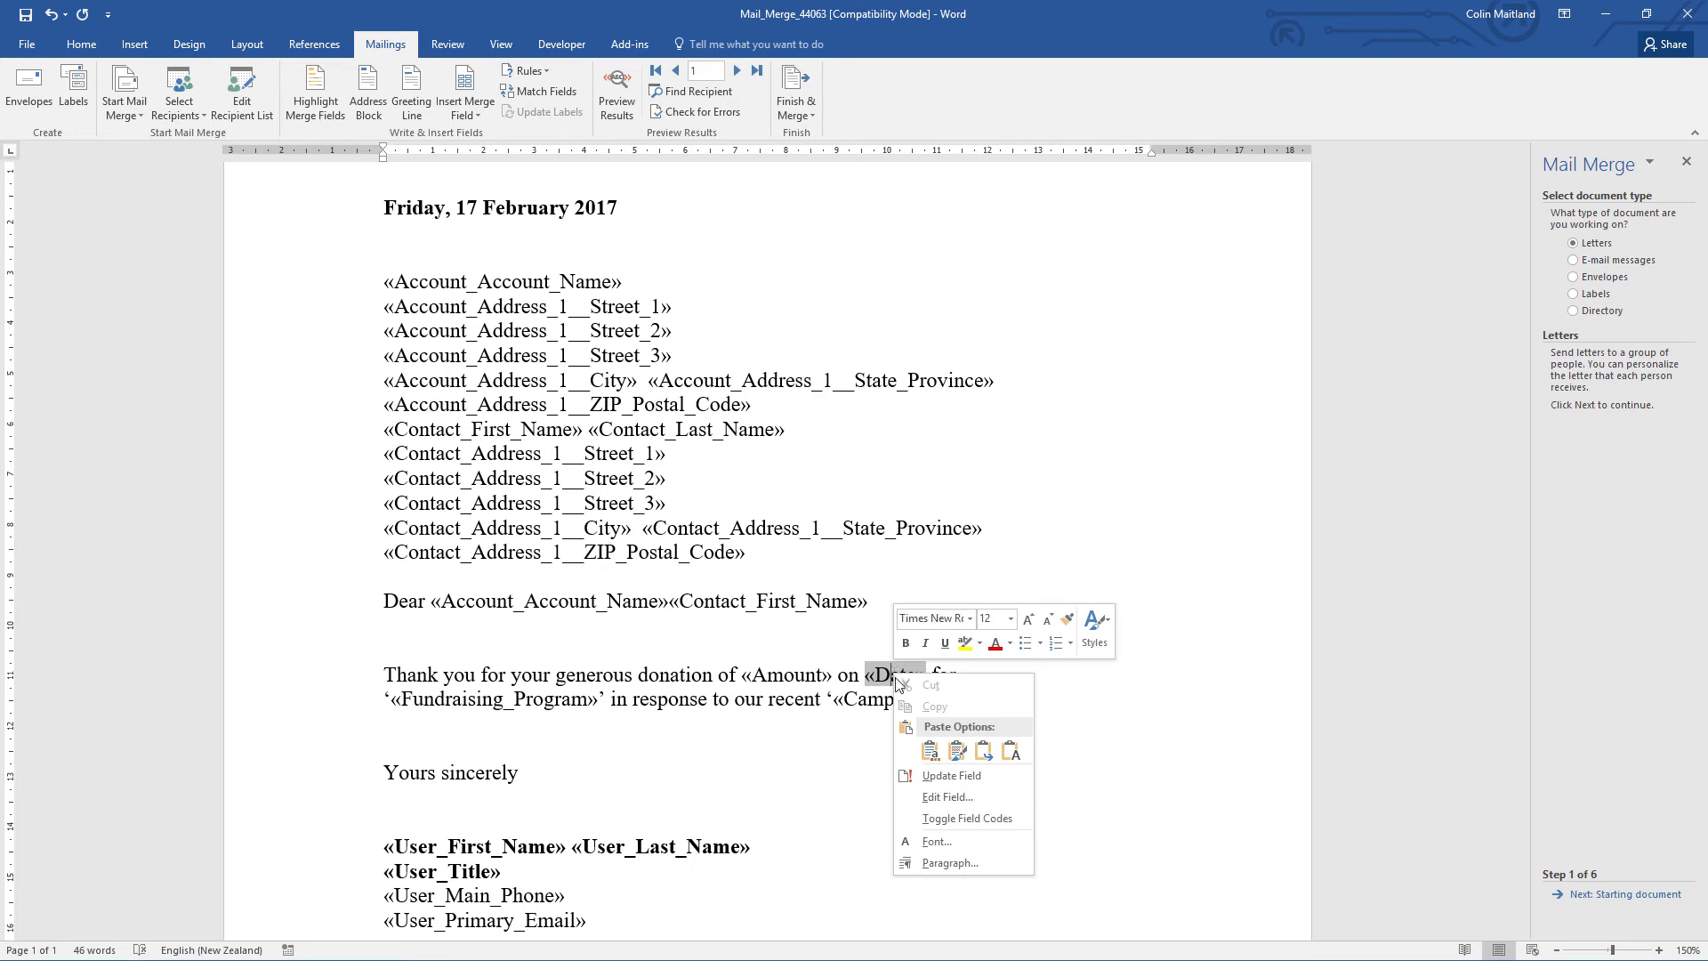
pyautogui.click(935, 818)
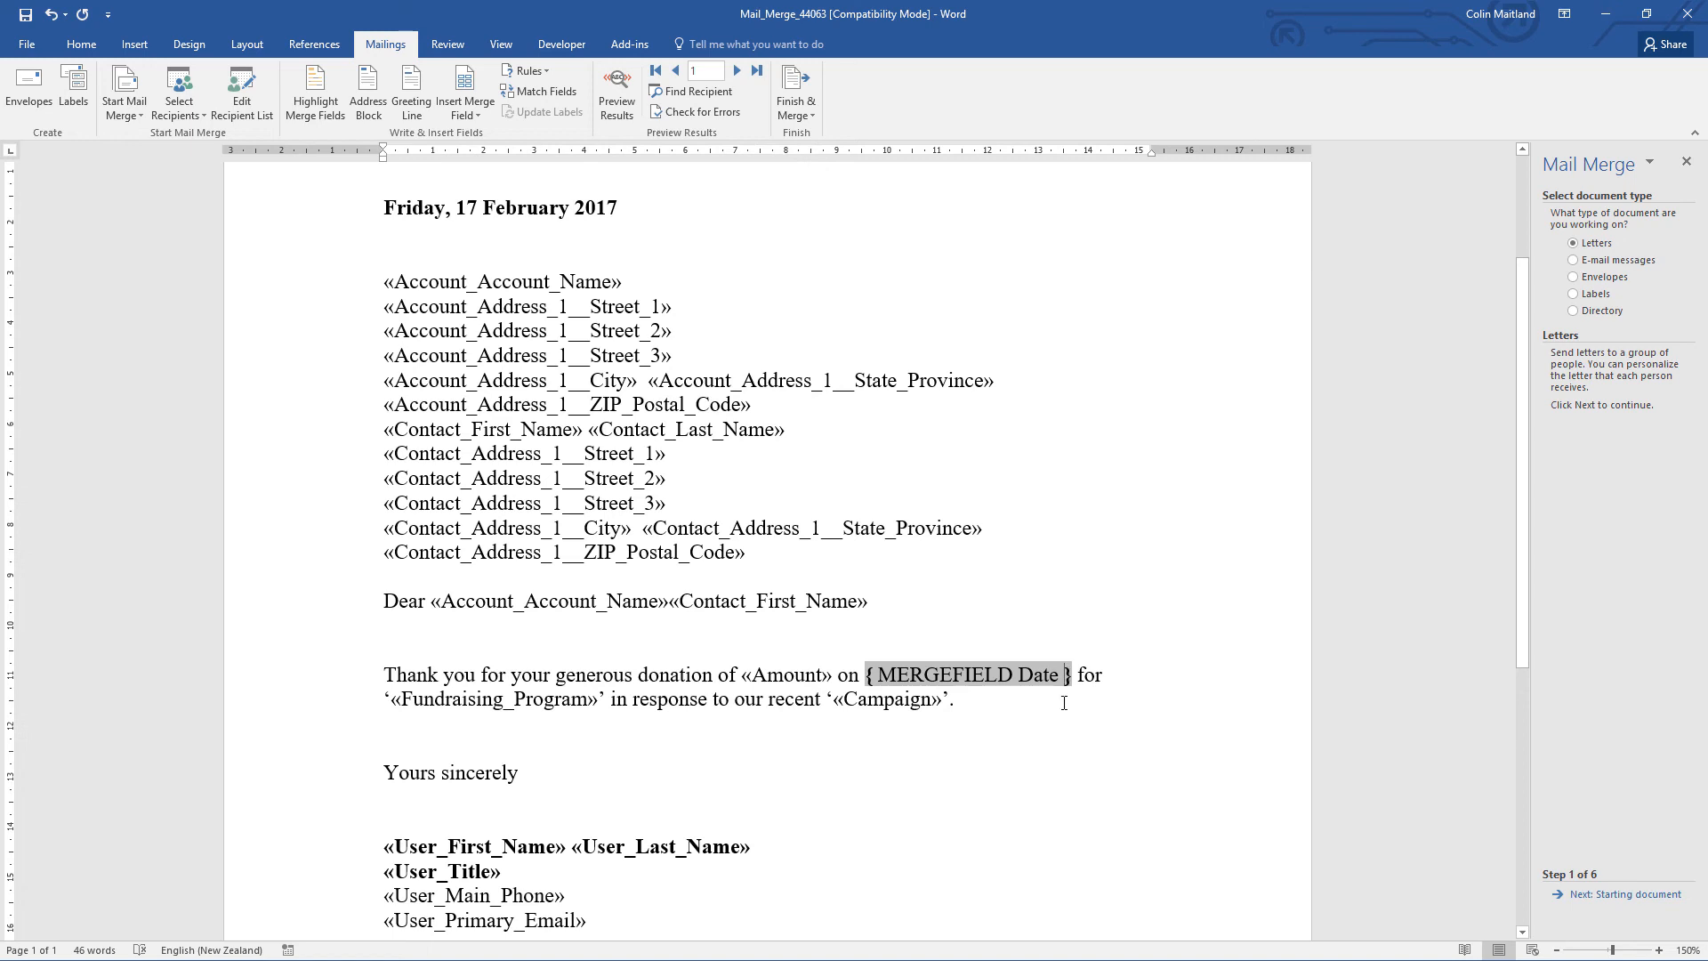
pyautogui.write('\\@ "dd')
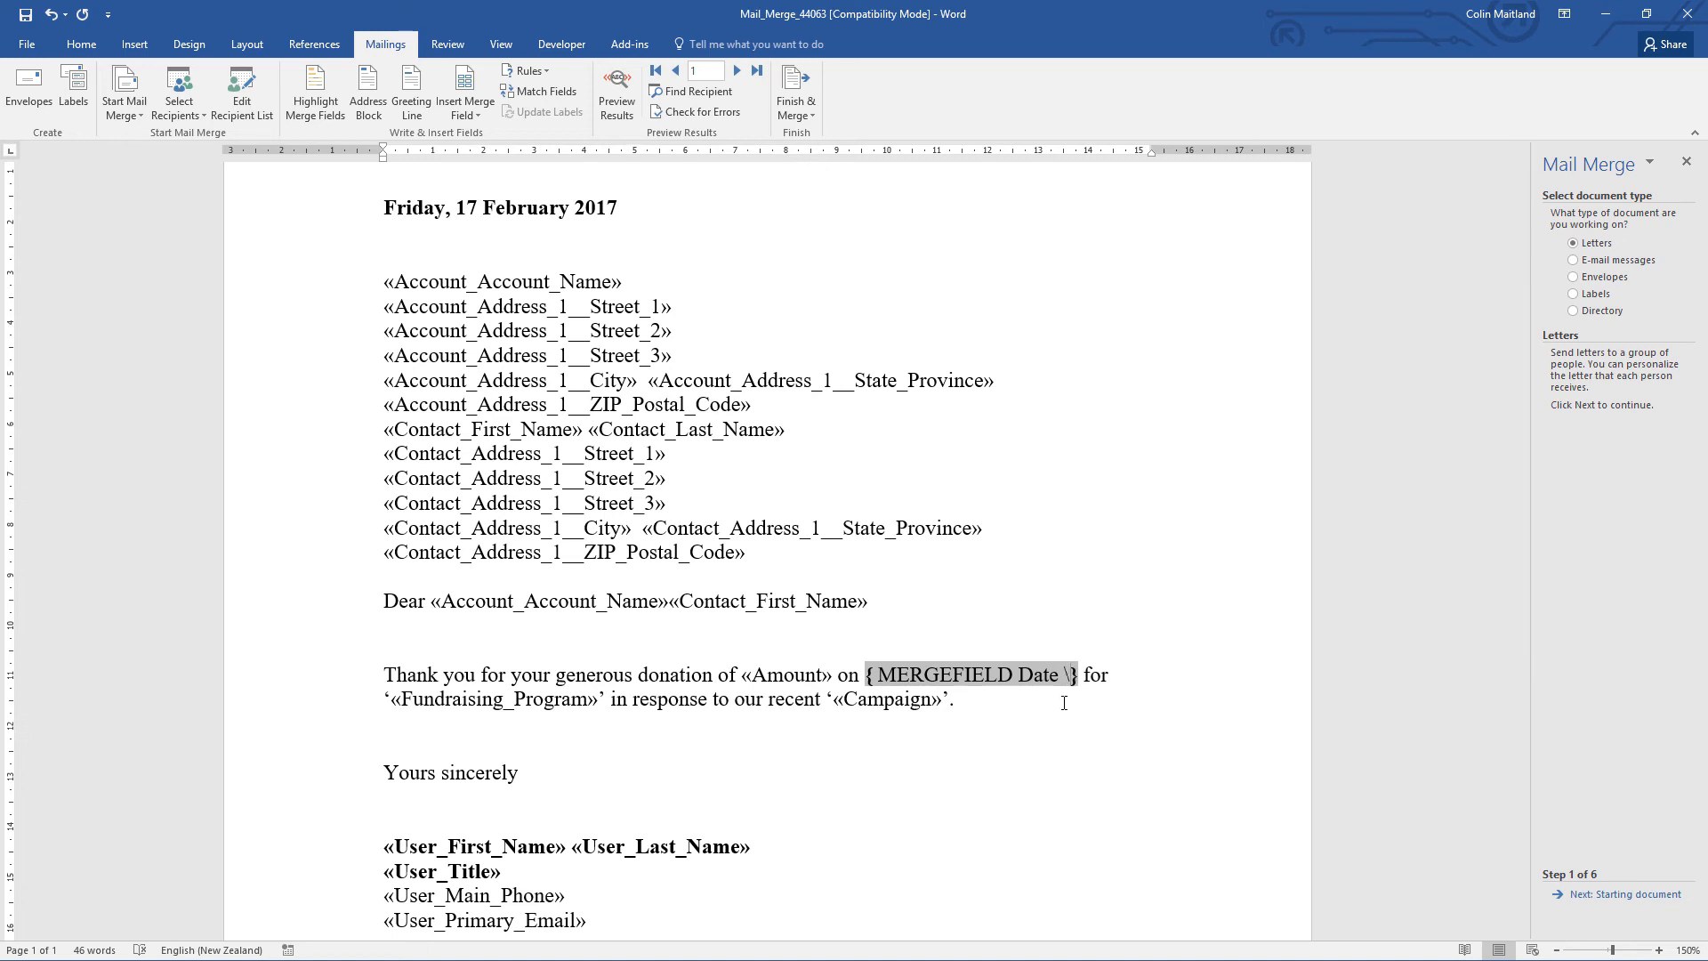
pyautogui.write('/MM/yyyy"} for')
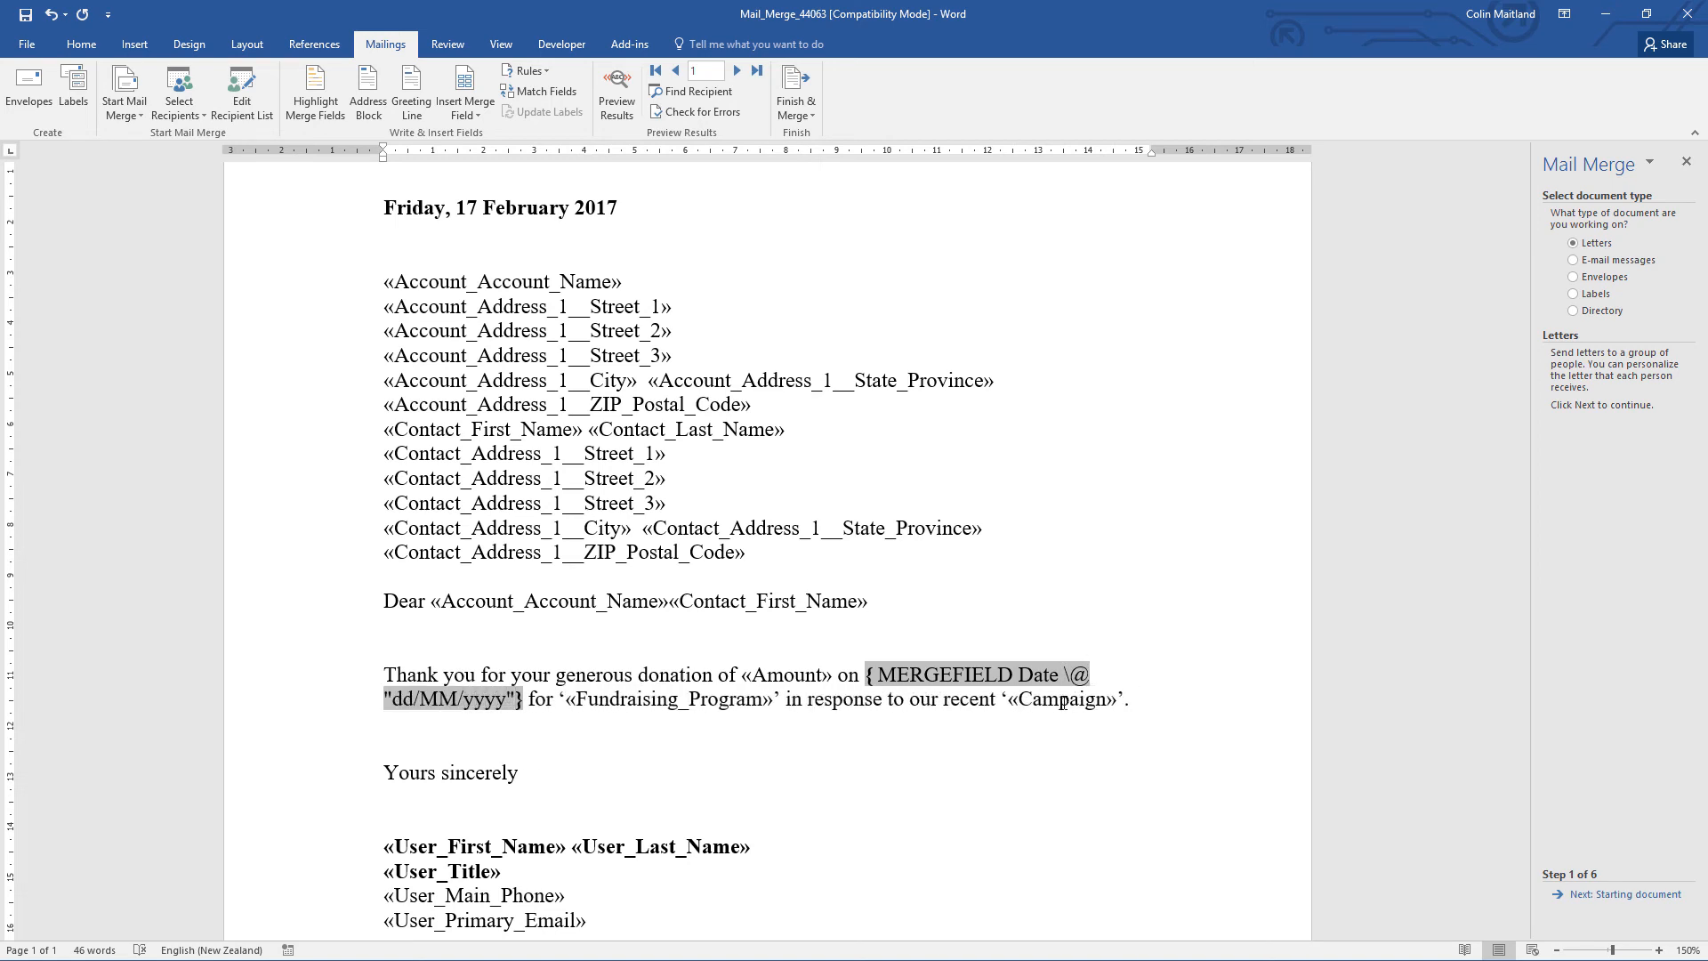
pyautogui.click(384, 701)
pyautogui.rightClick(891, 678)
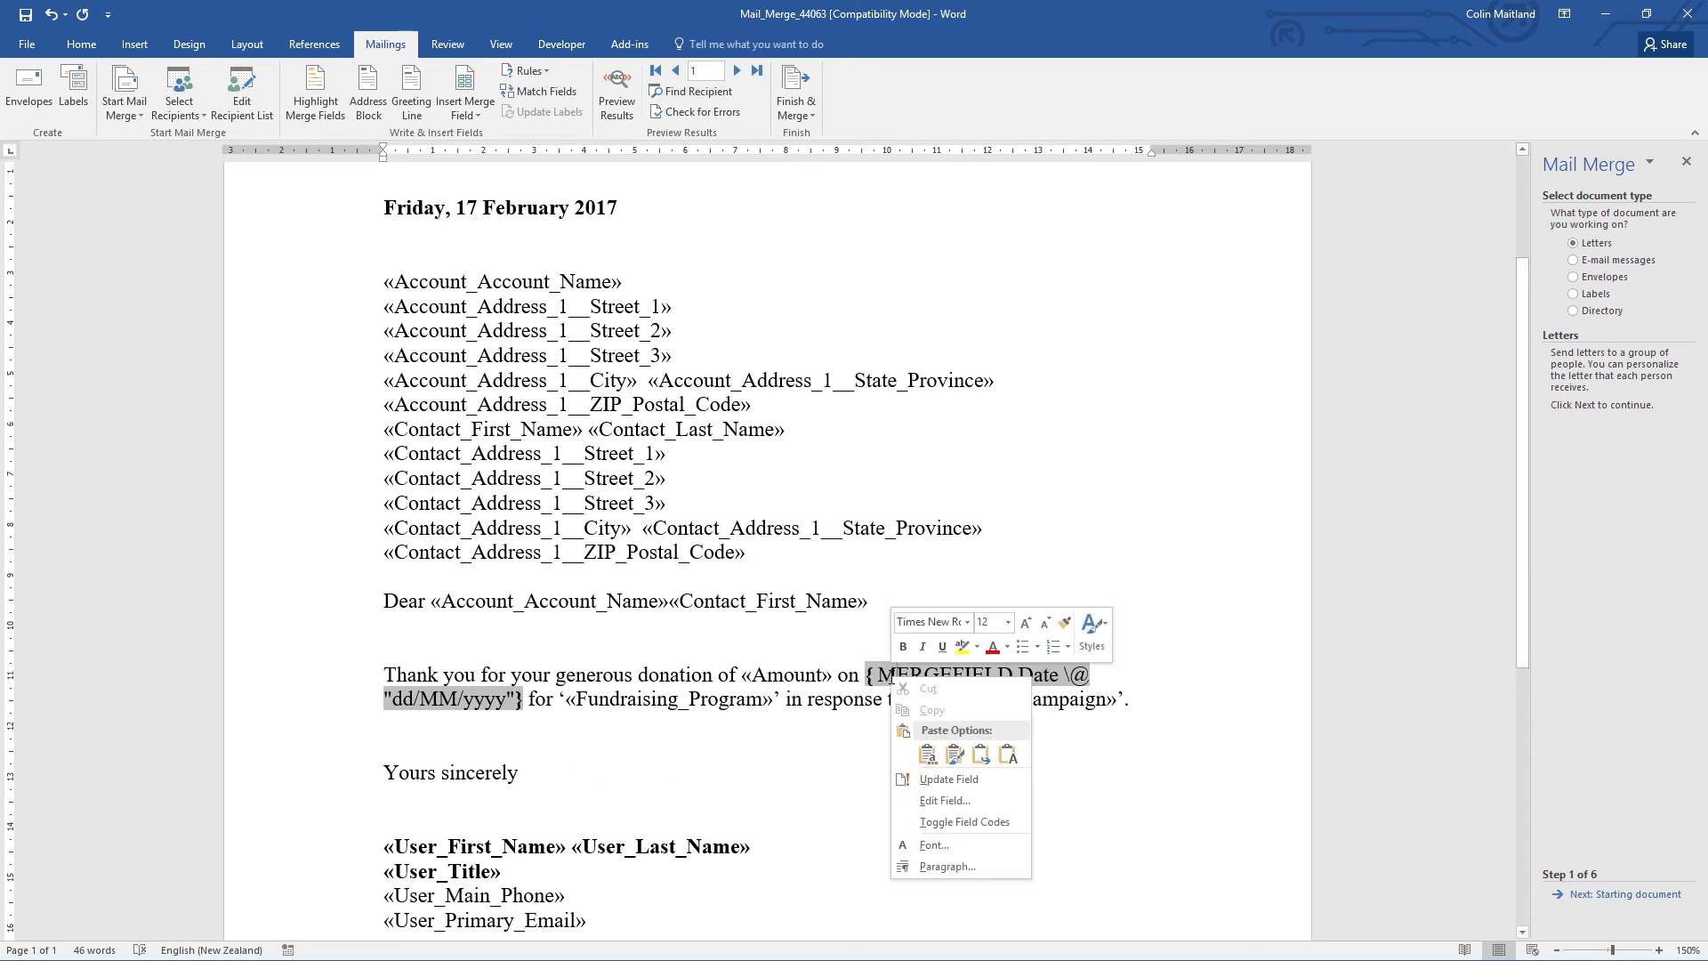
pyautogui.click(919, 822)
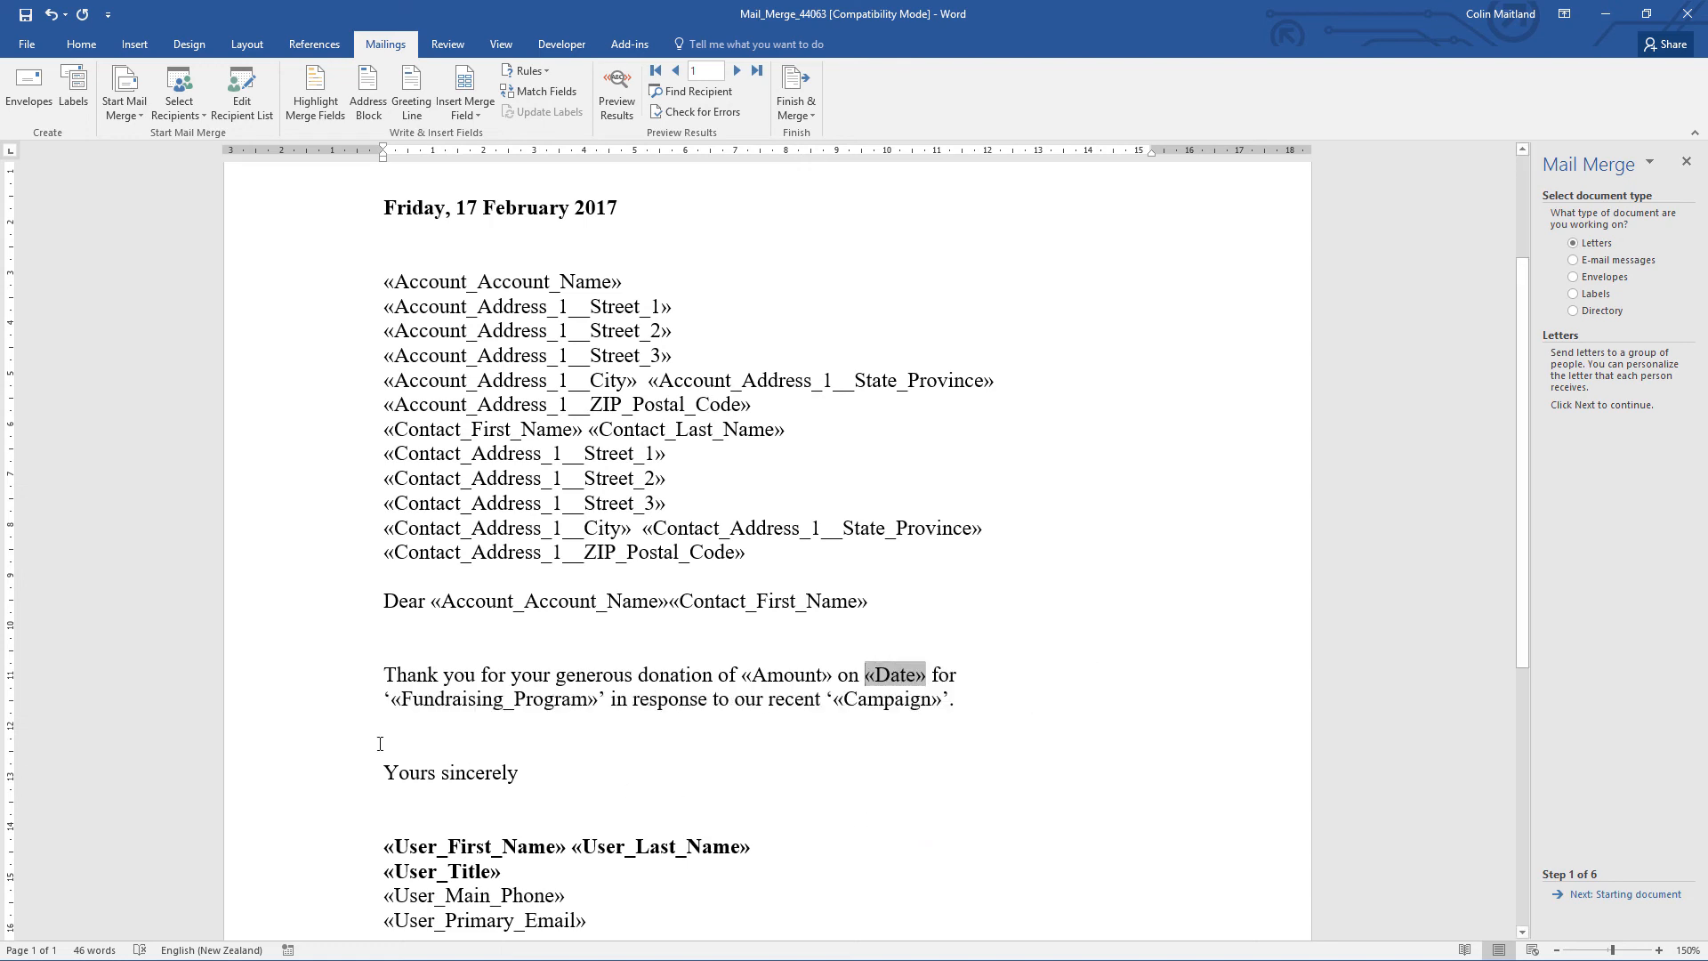
# - Check the letter's merge fields by switching their highlighting on and off, and preview the merge results
pyautogui.click(322, 87)
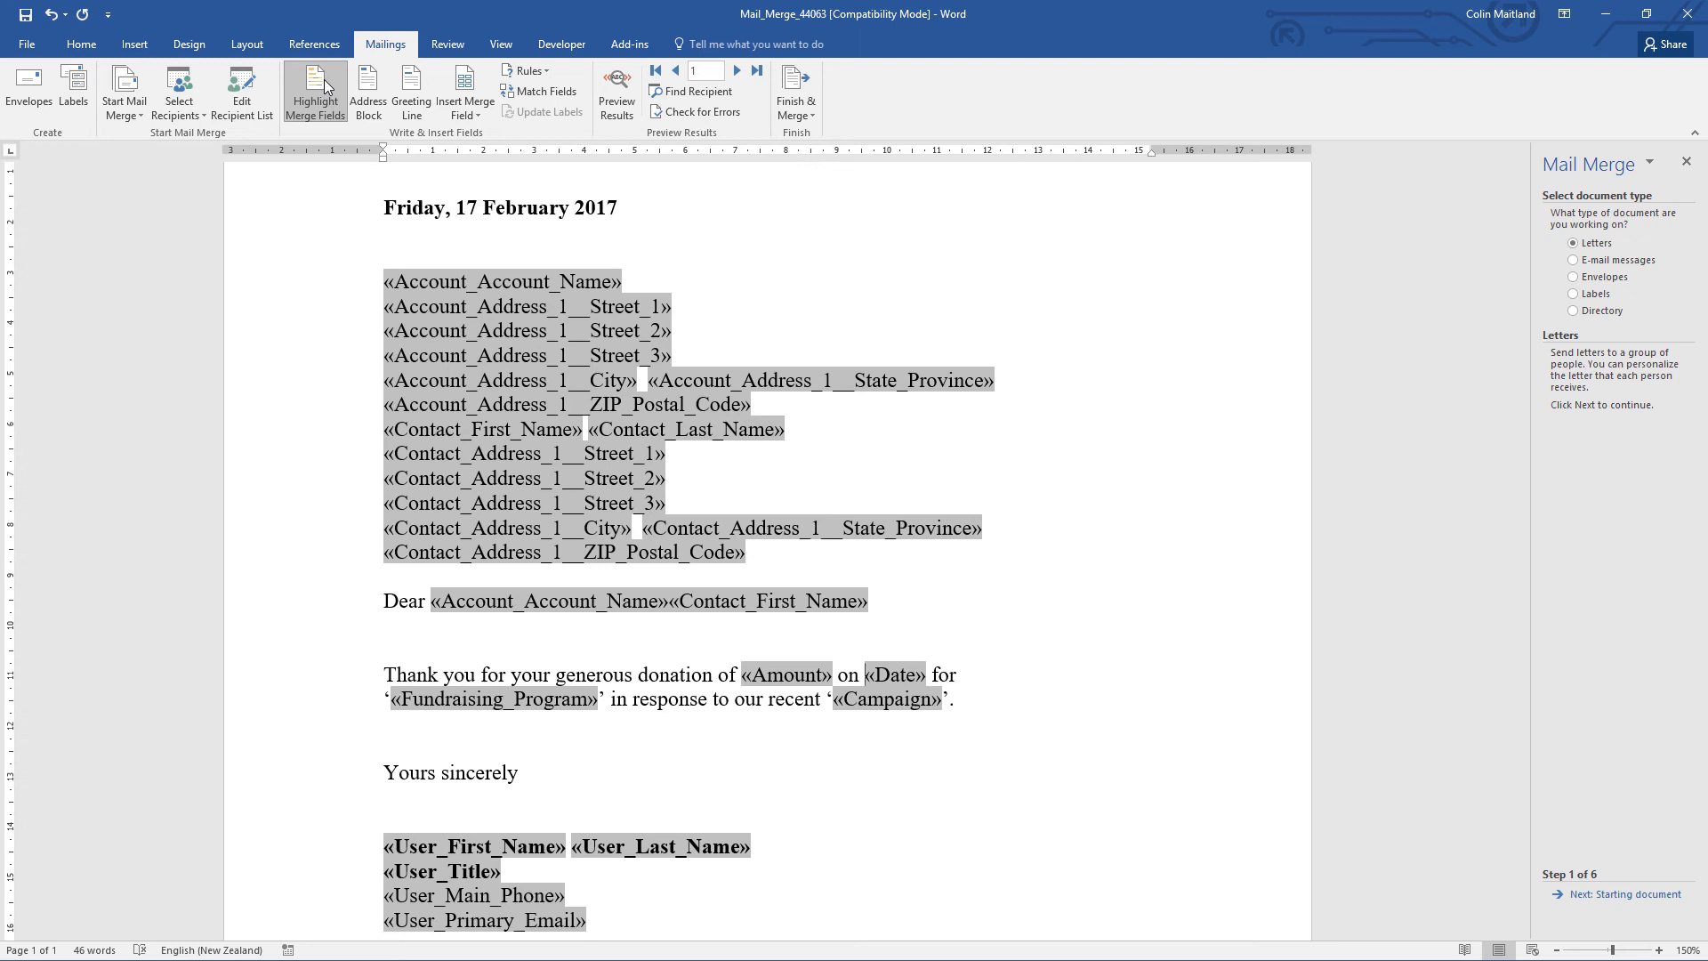
pyautogui.click(325, 85)
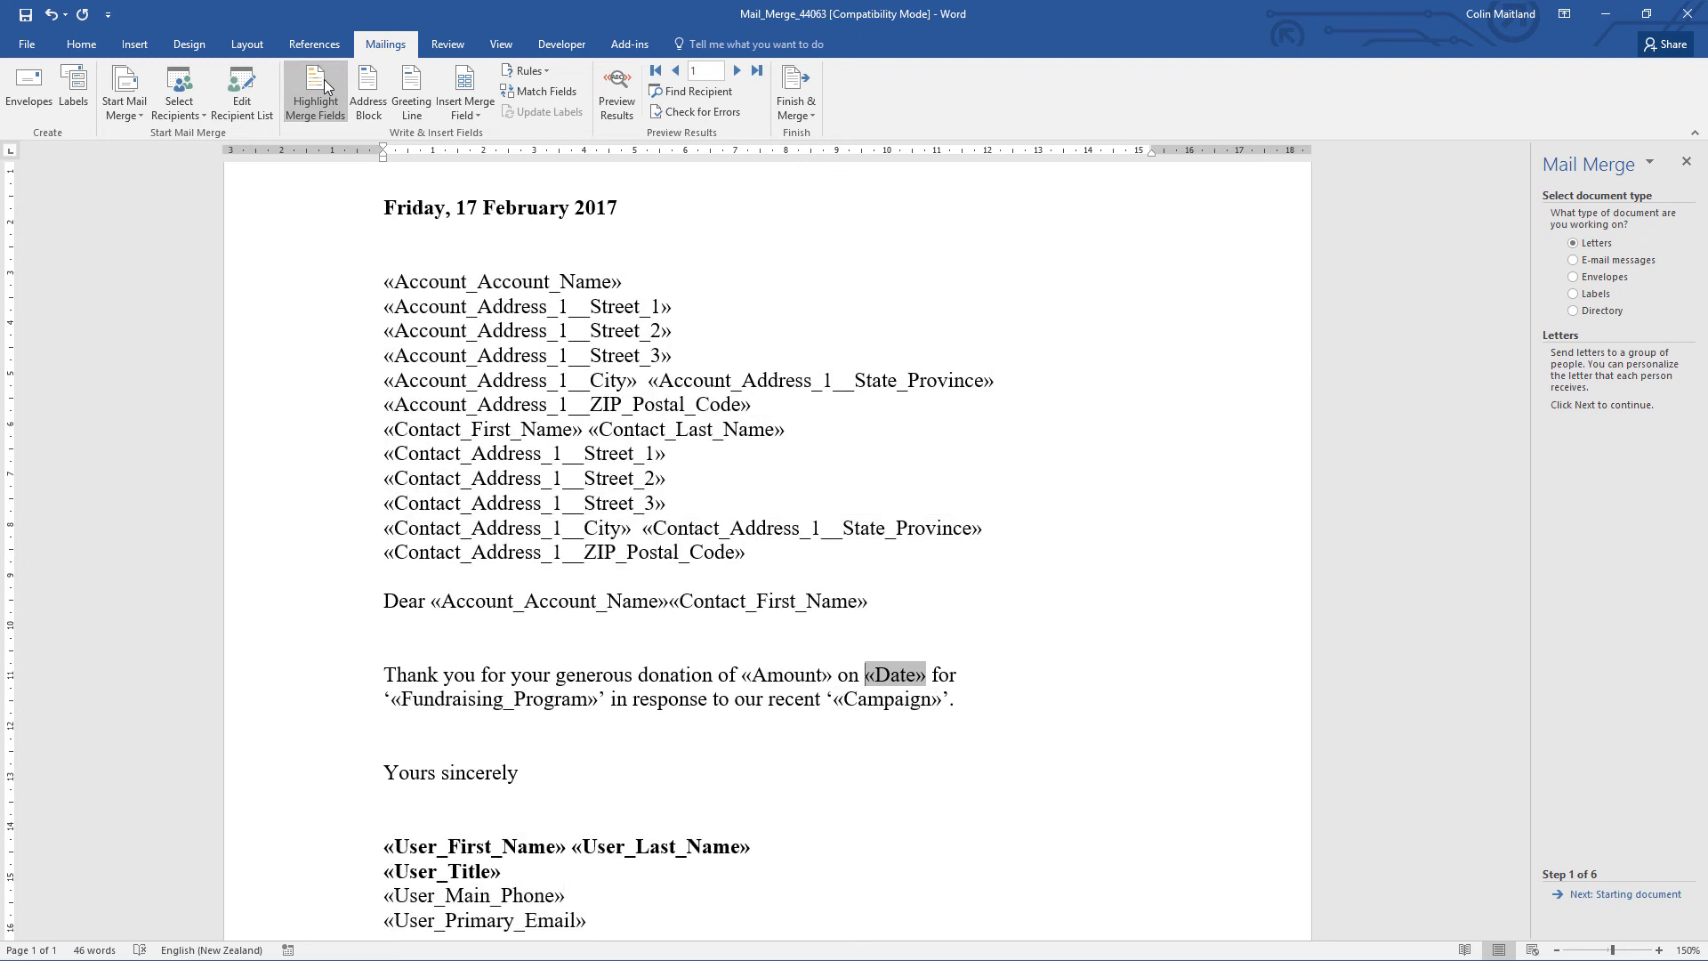
pyautogui.click(614, 104)
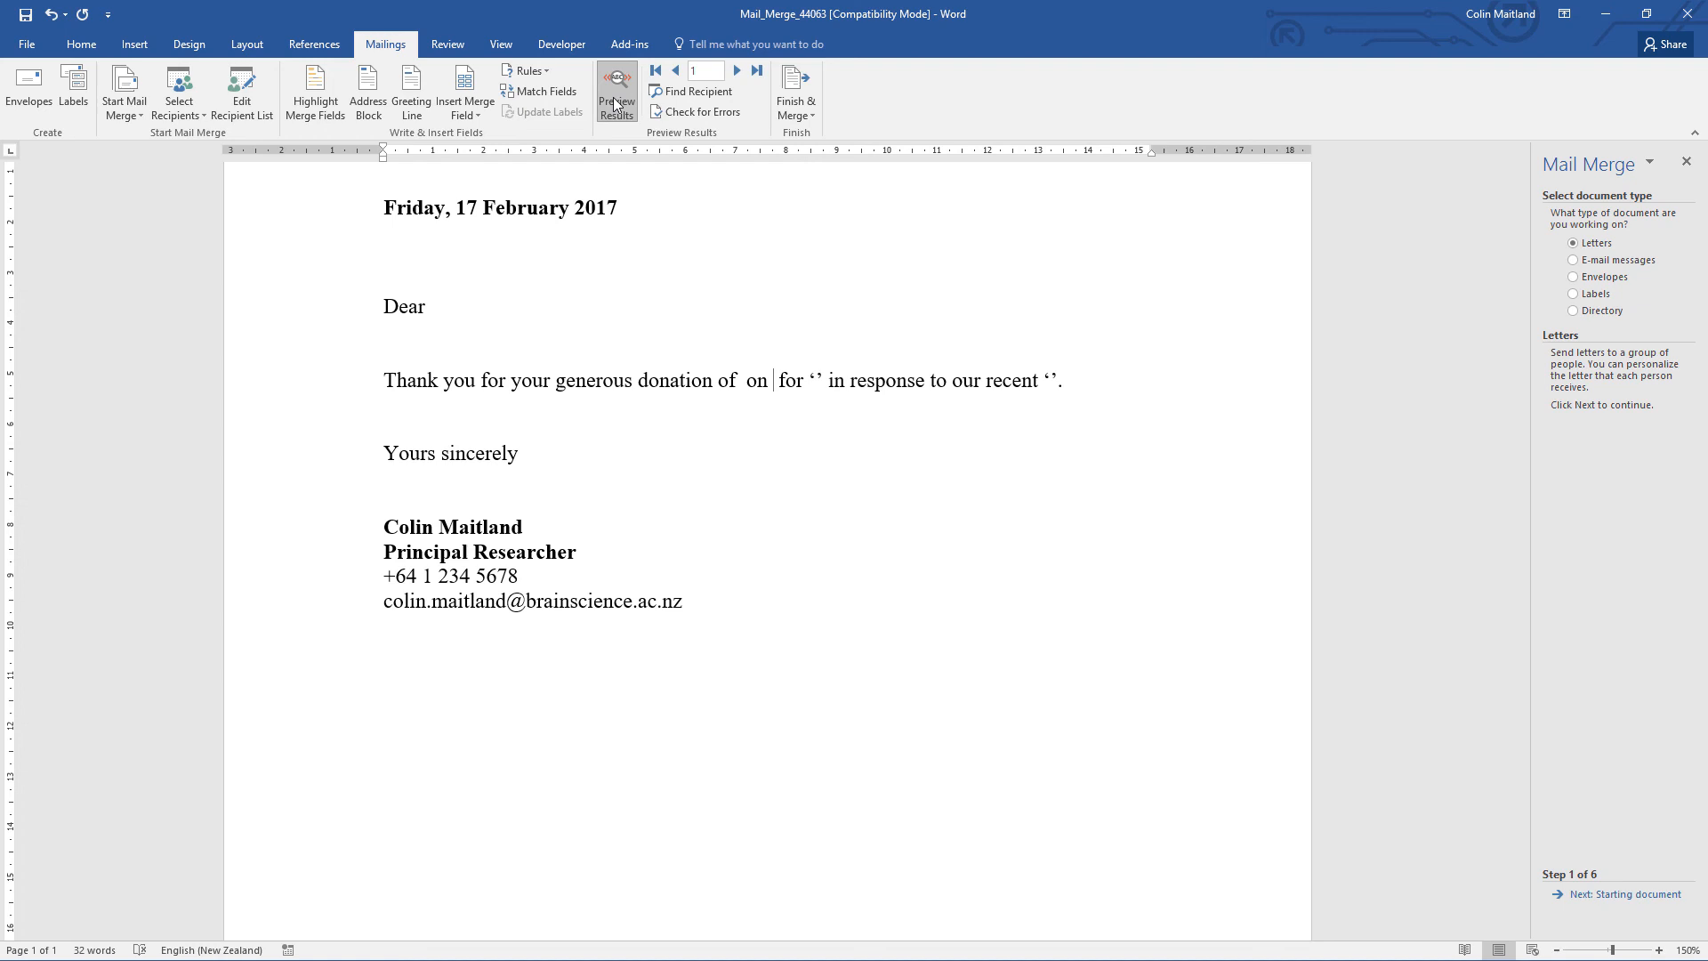
# - Turn off the results preview, save the letter over the existing Donation Receipt Letter as a Word 2003 XML Document in Documents, and close it
pyautogui.click(614, 102)
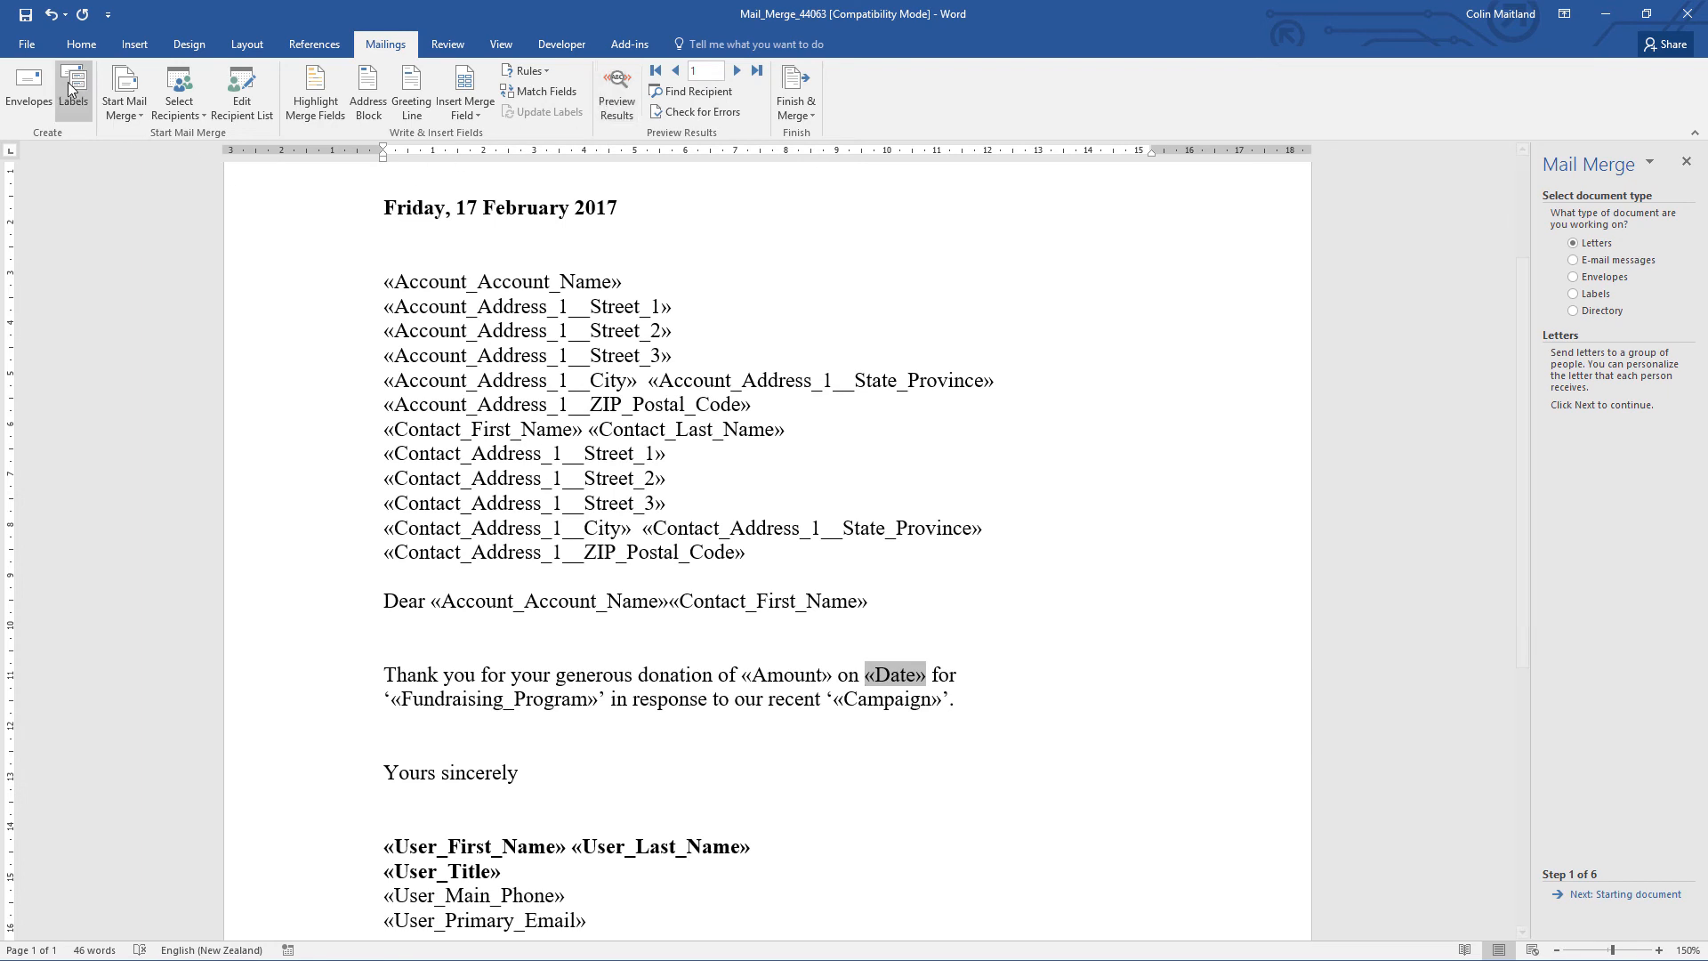
pyautogui.click(22, 53)
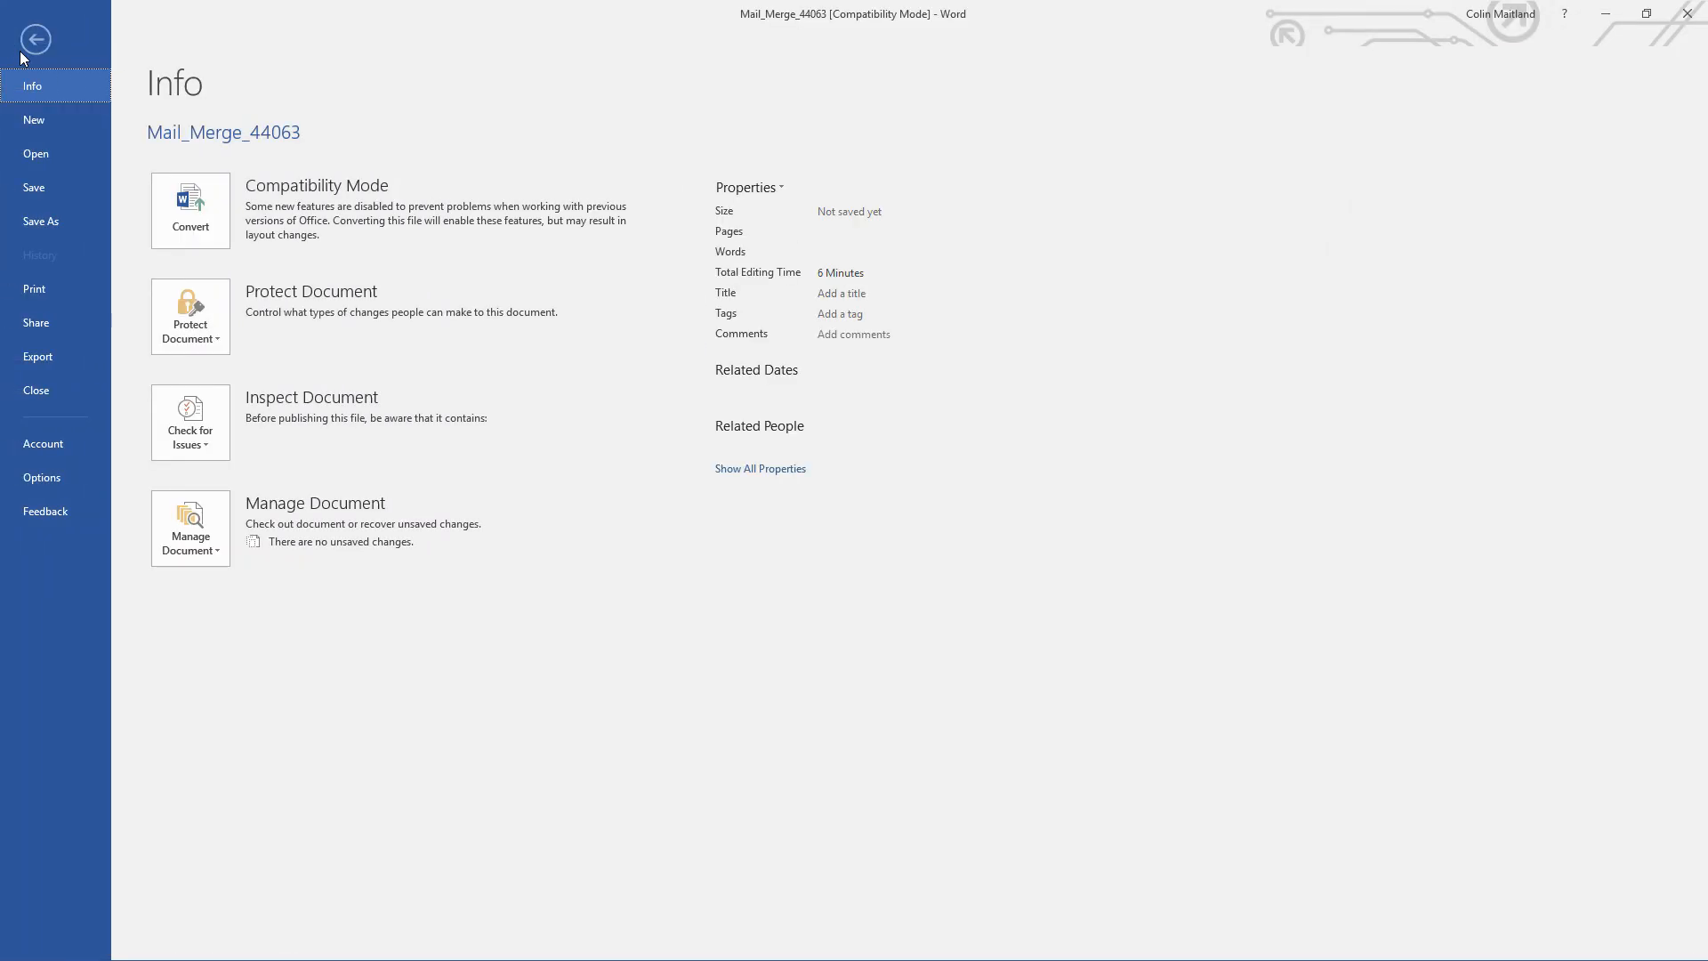
pyautogui.click(29, 220)
pyautogui.click(164, 435)
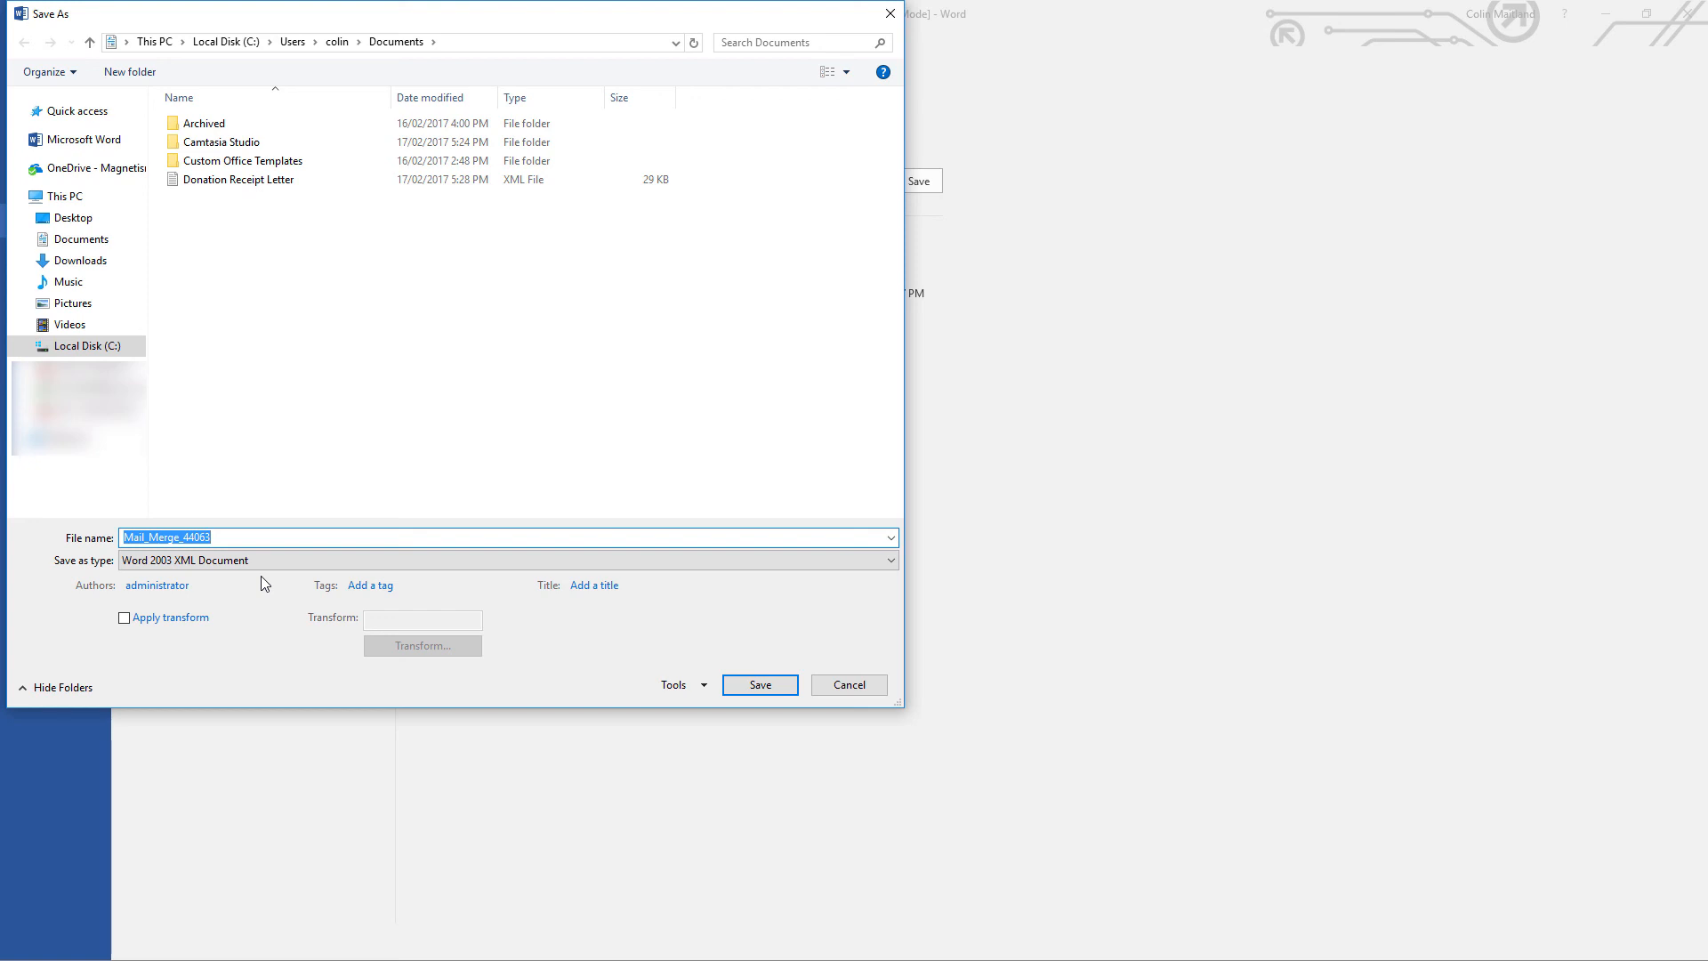
pyautogui.click(264, 182)
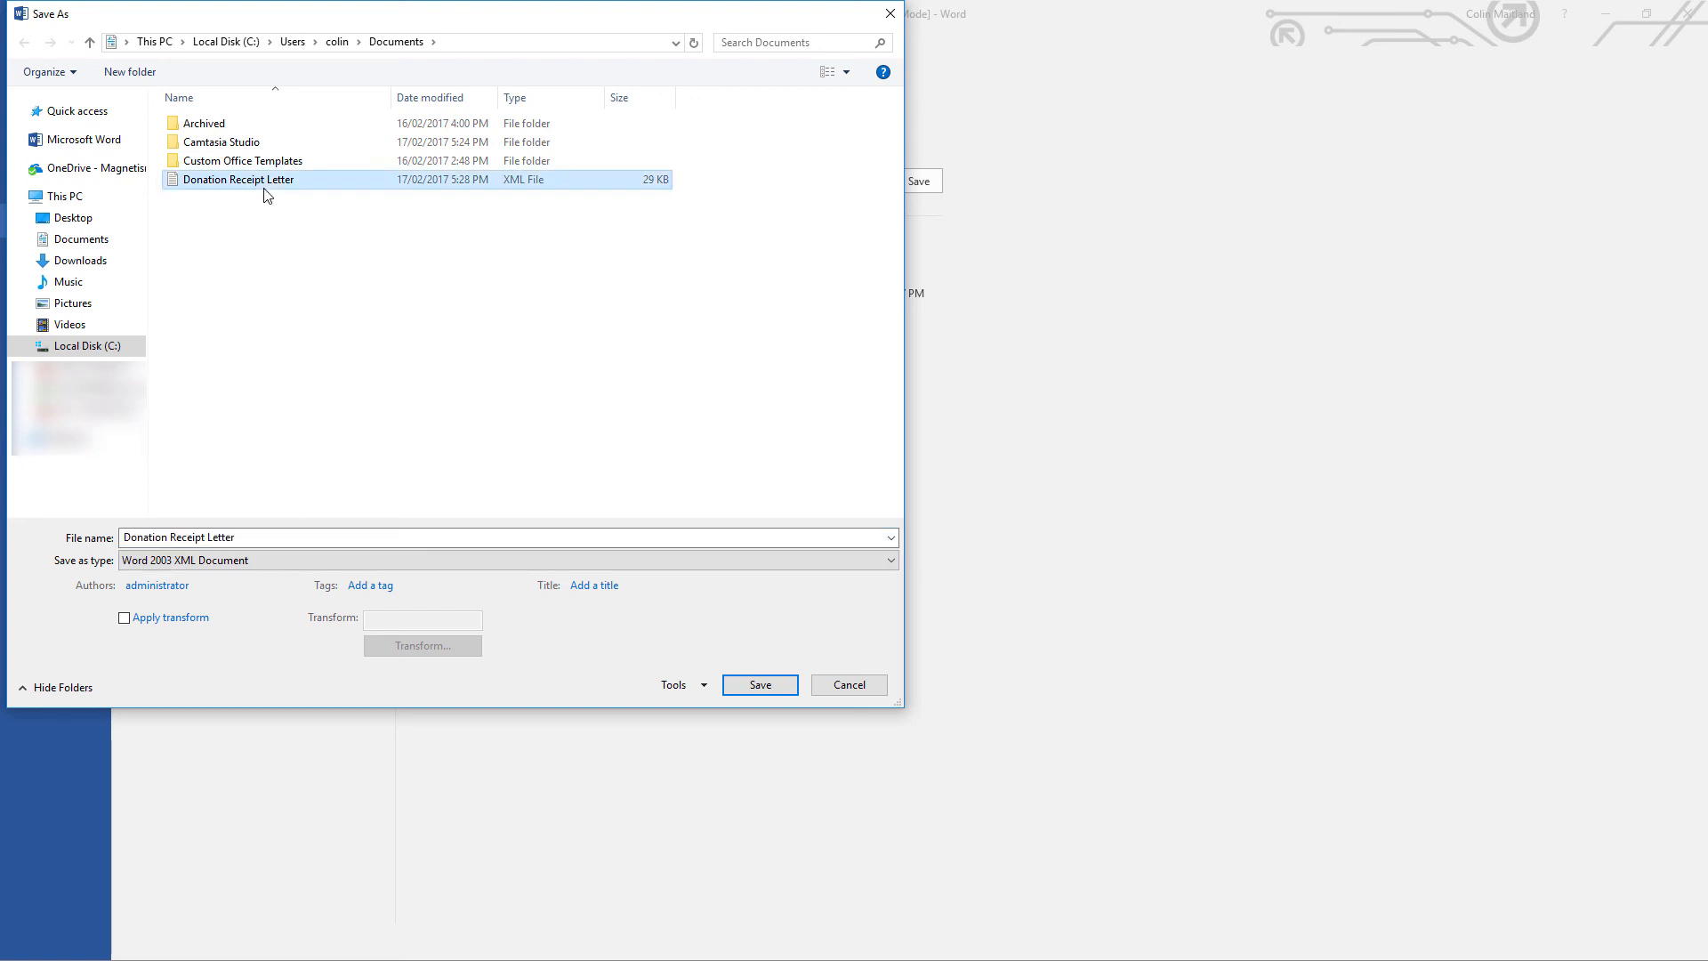
pyautogui.click(760, 685)
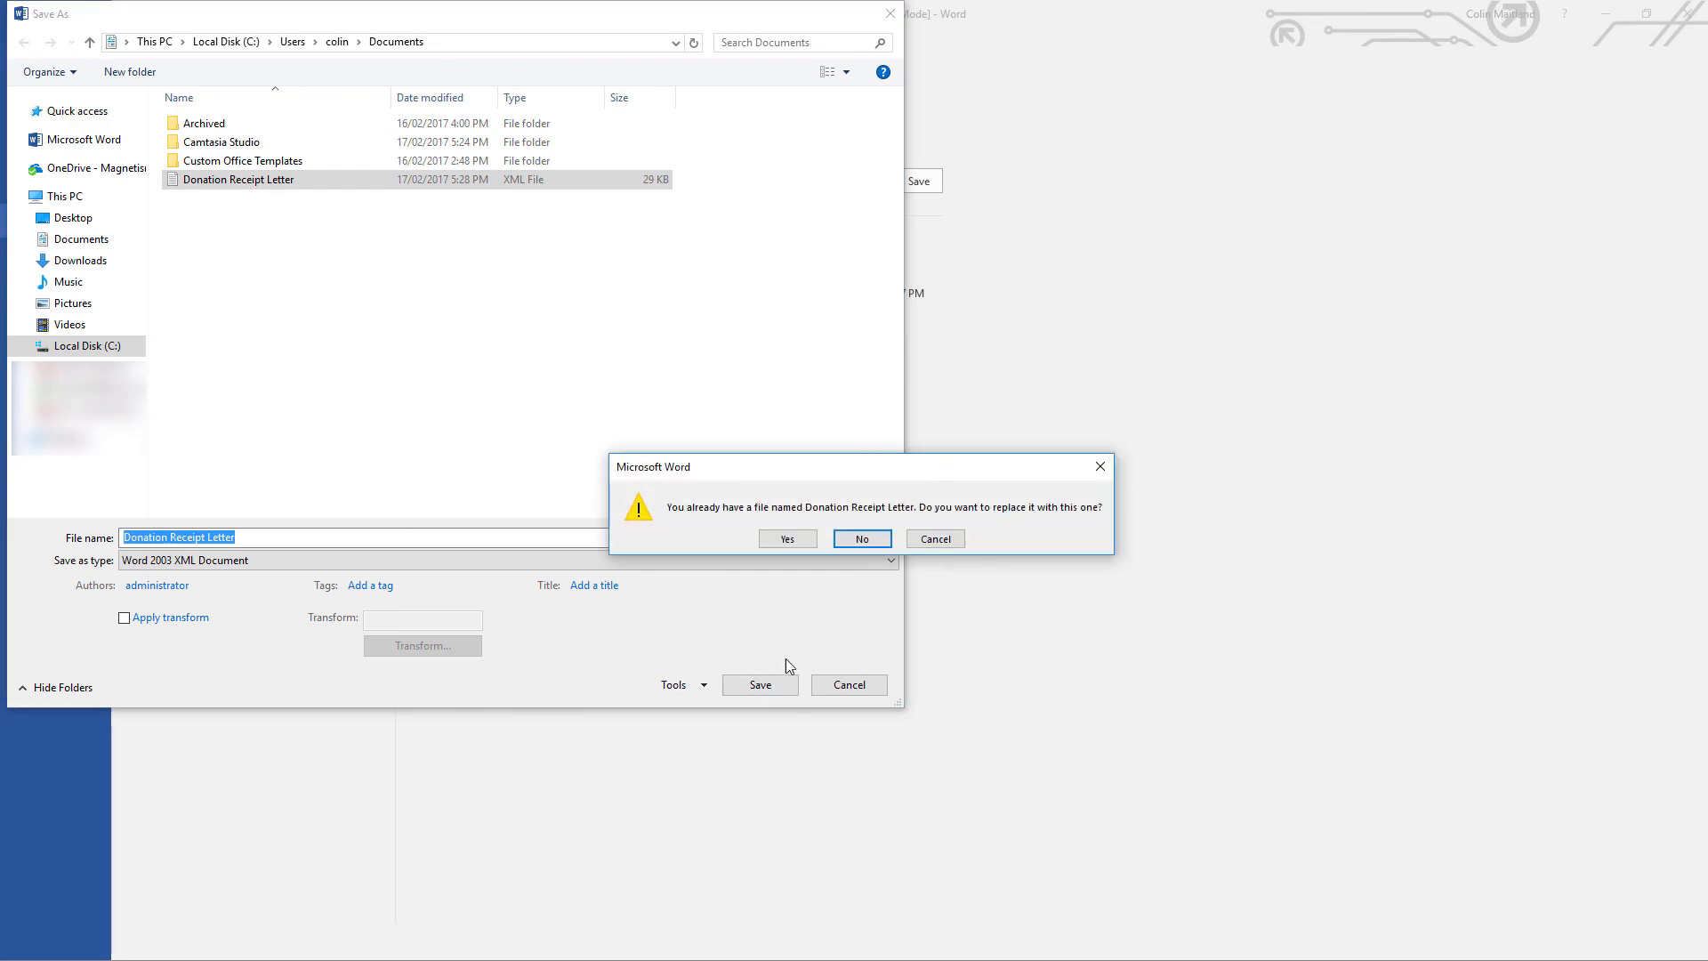
pyautogui.click(797, 538)
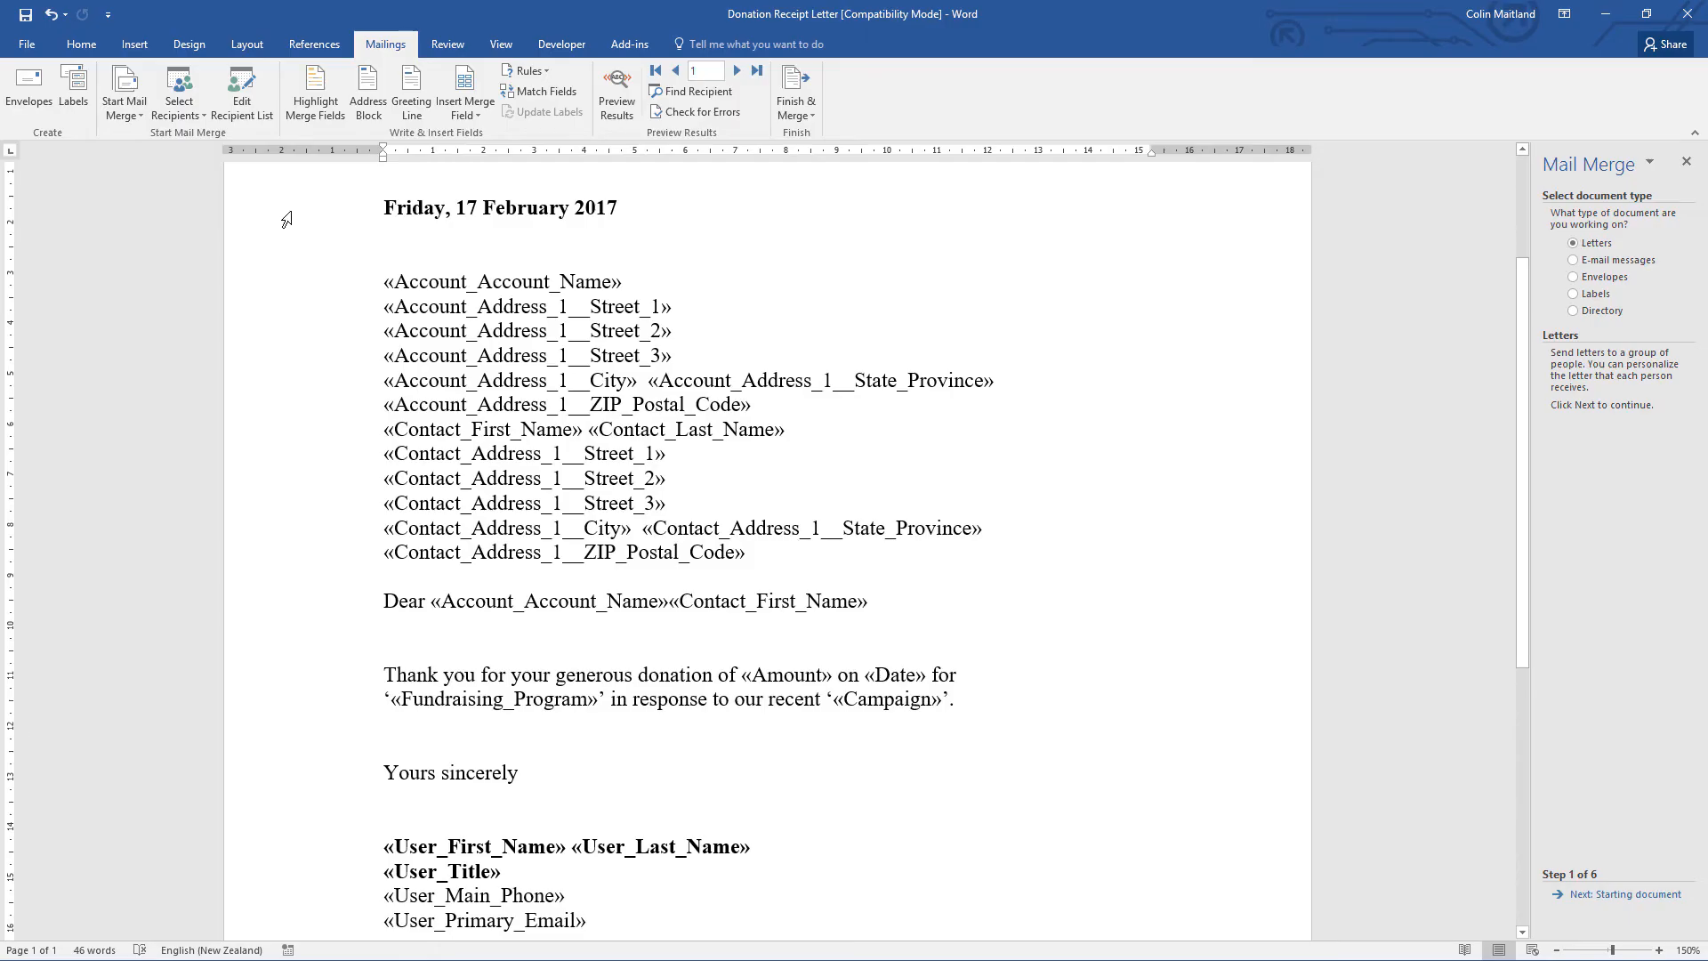
pyautogui.click(1686, 14)
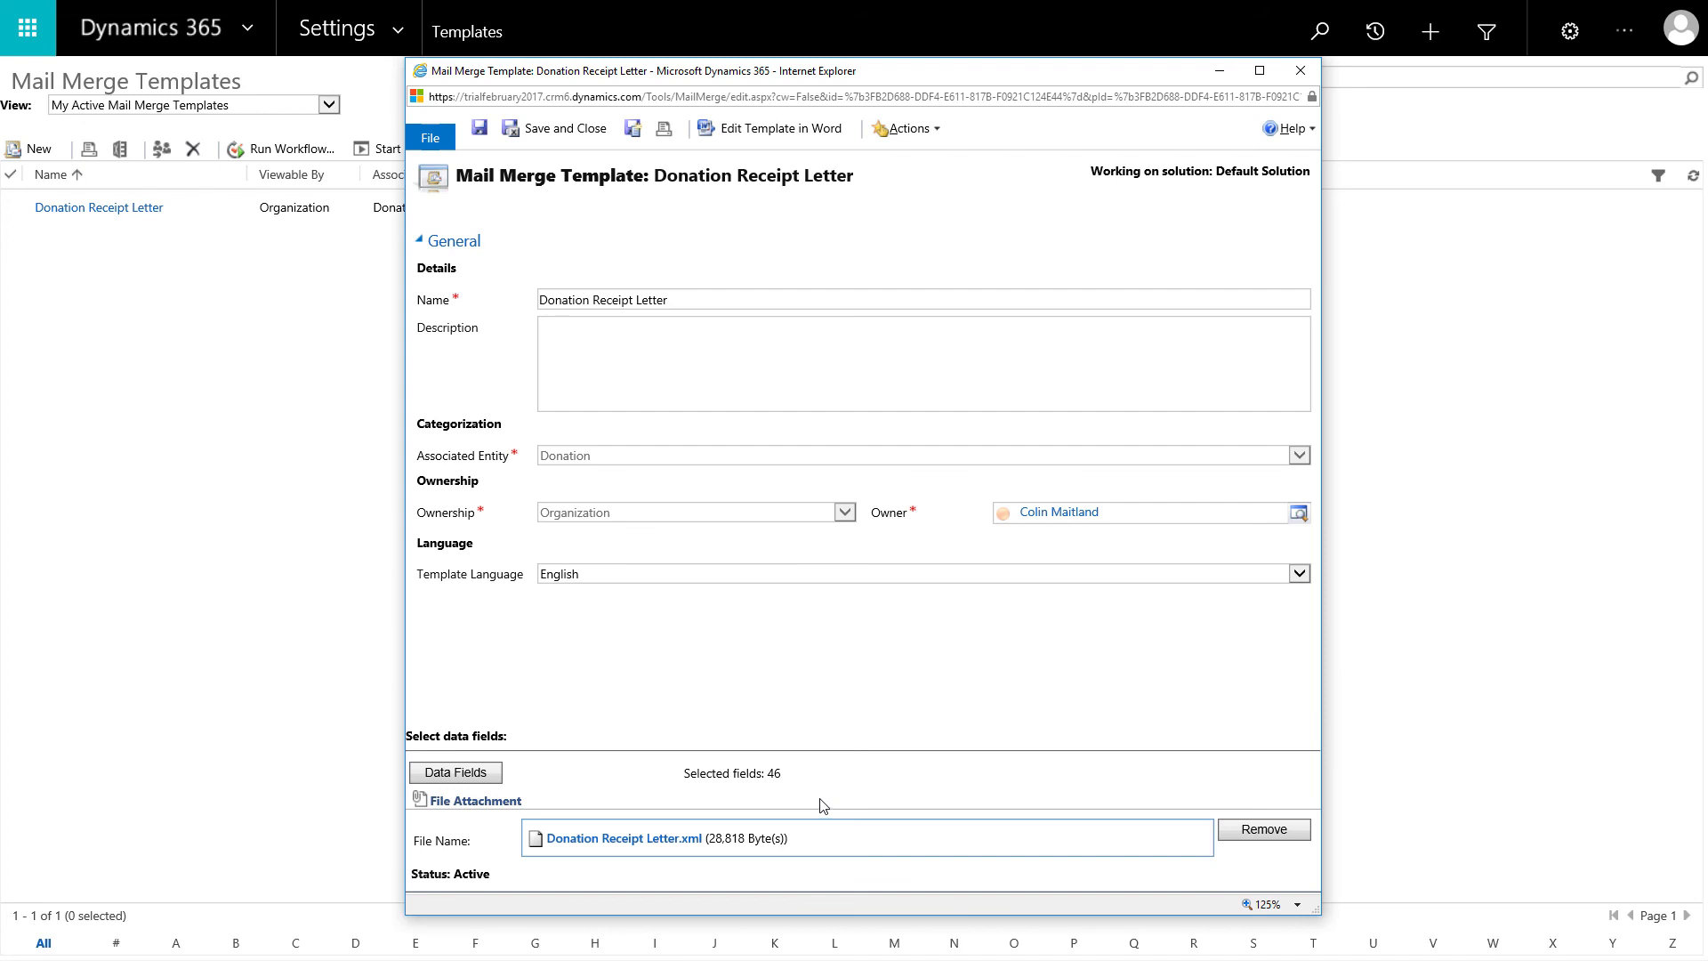
# - Remove the attached Donation Receipt Letter.xml file from the mail merge template record
pyautogui.click(1264, 832)
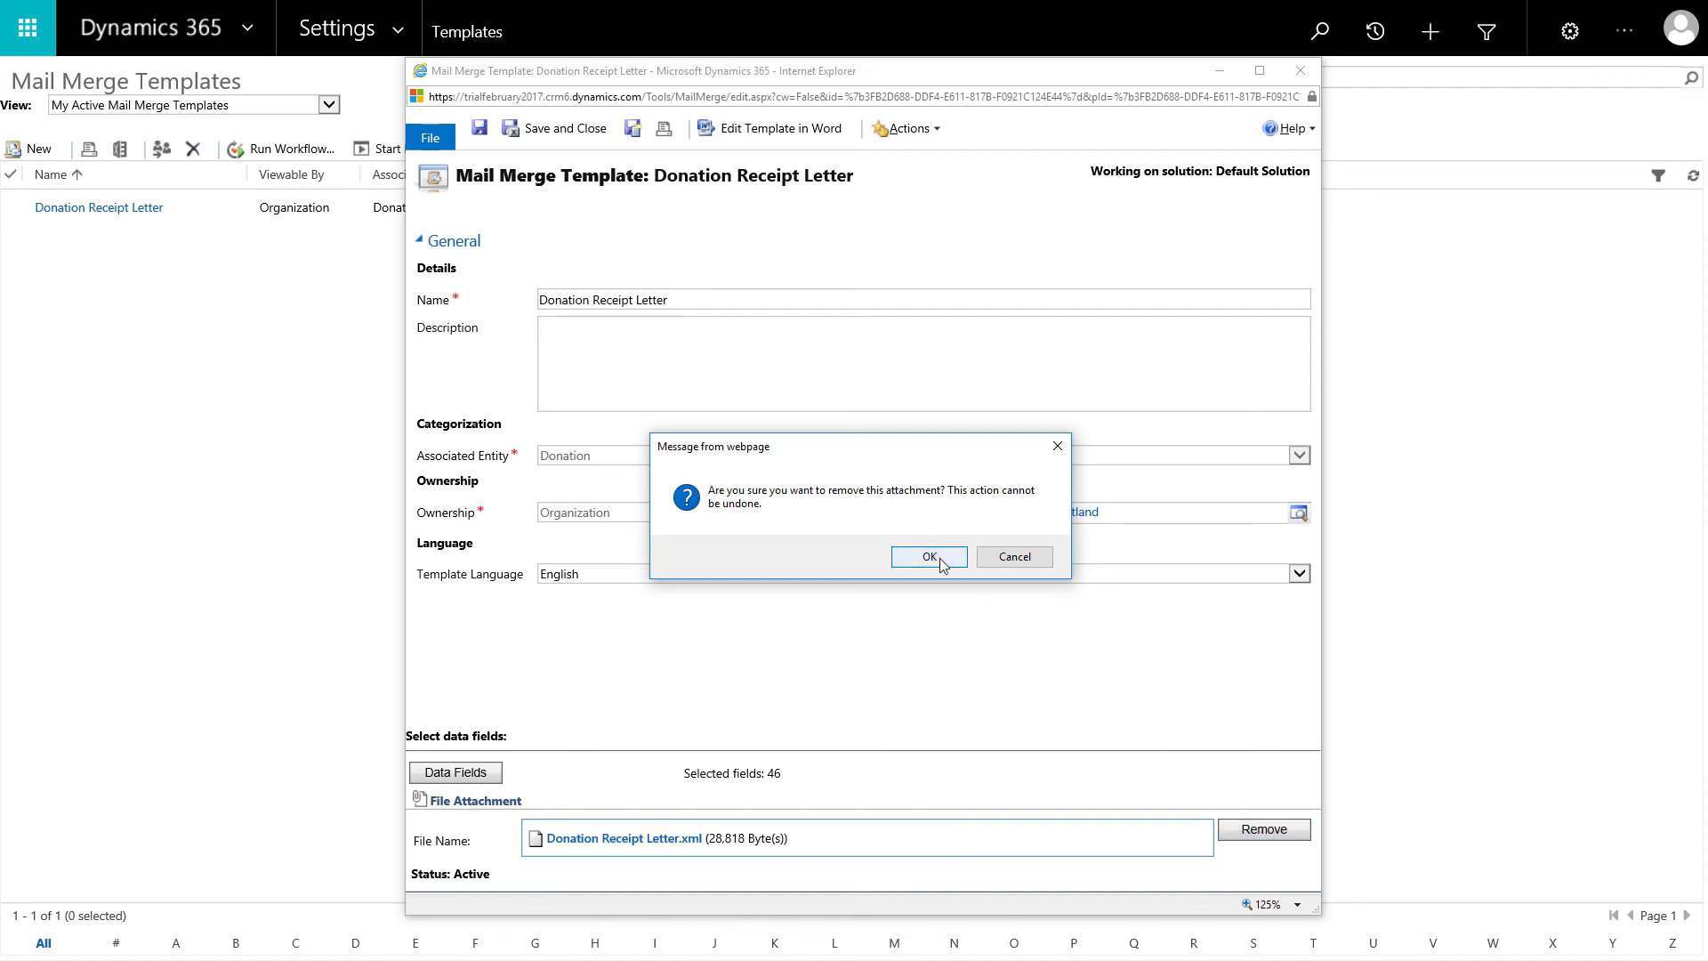
pyautogui.click(941, 562)
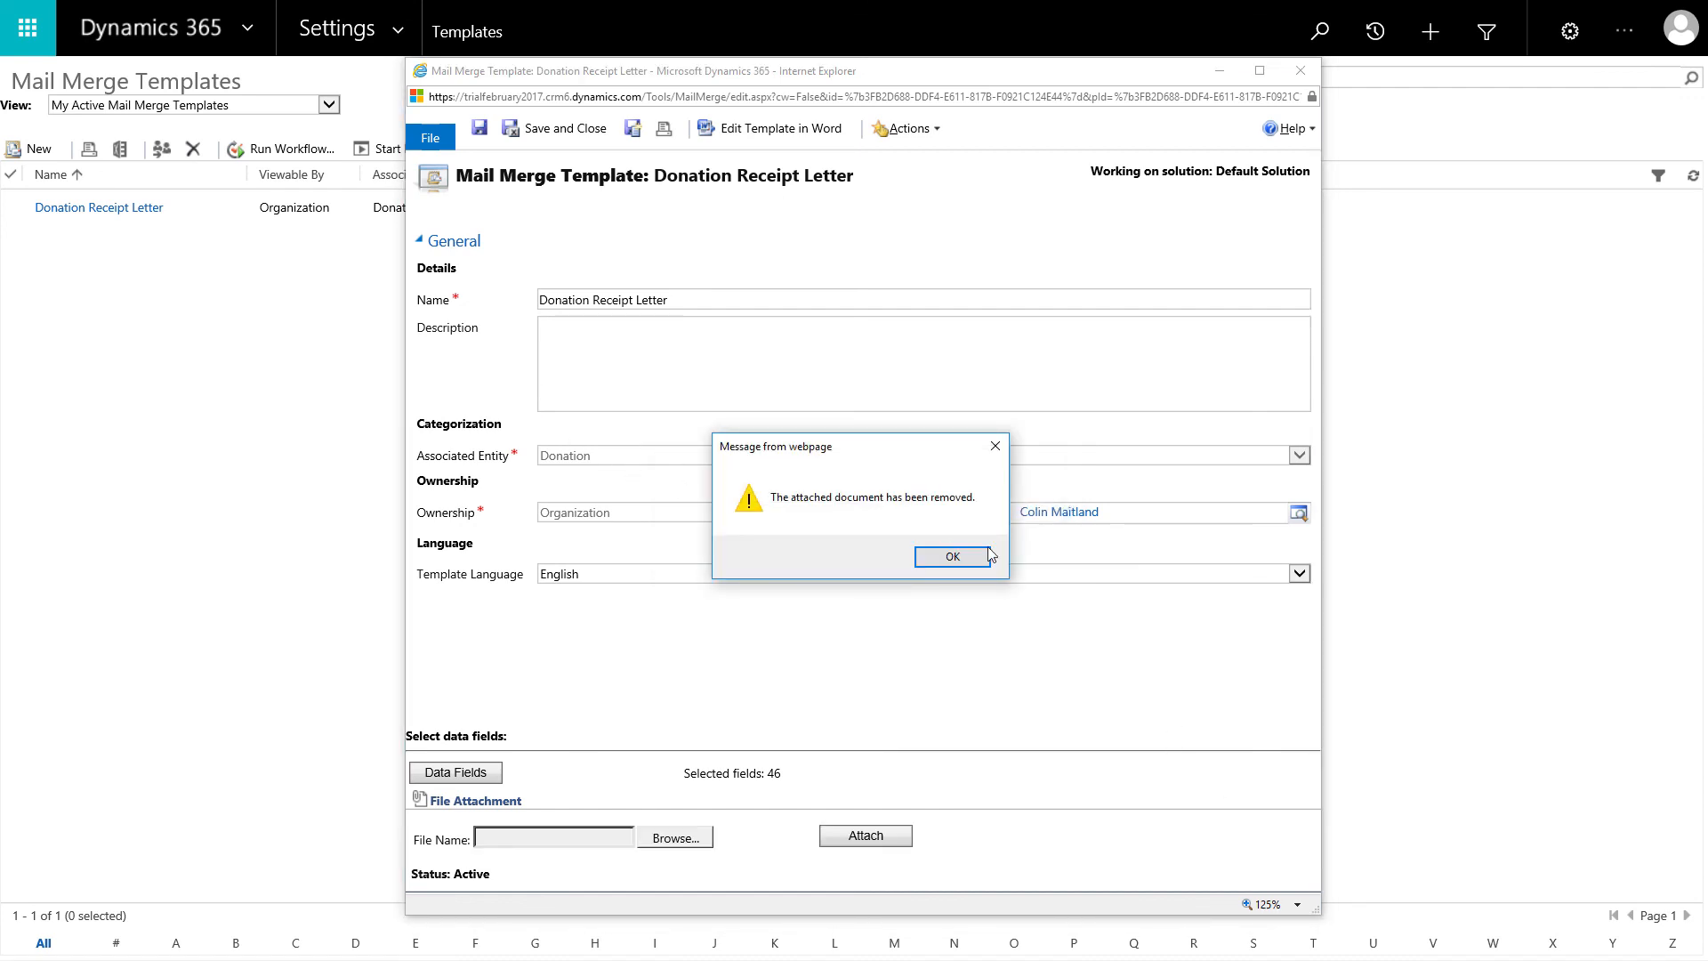
pyautogui.click(964, 560)
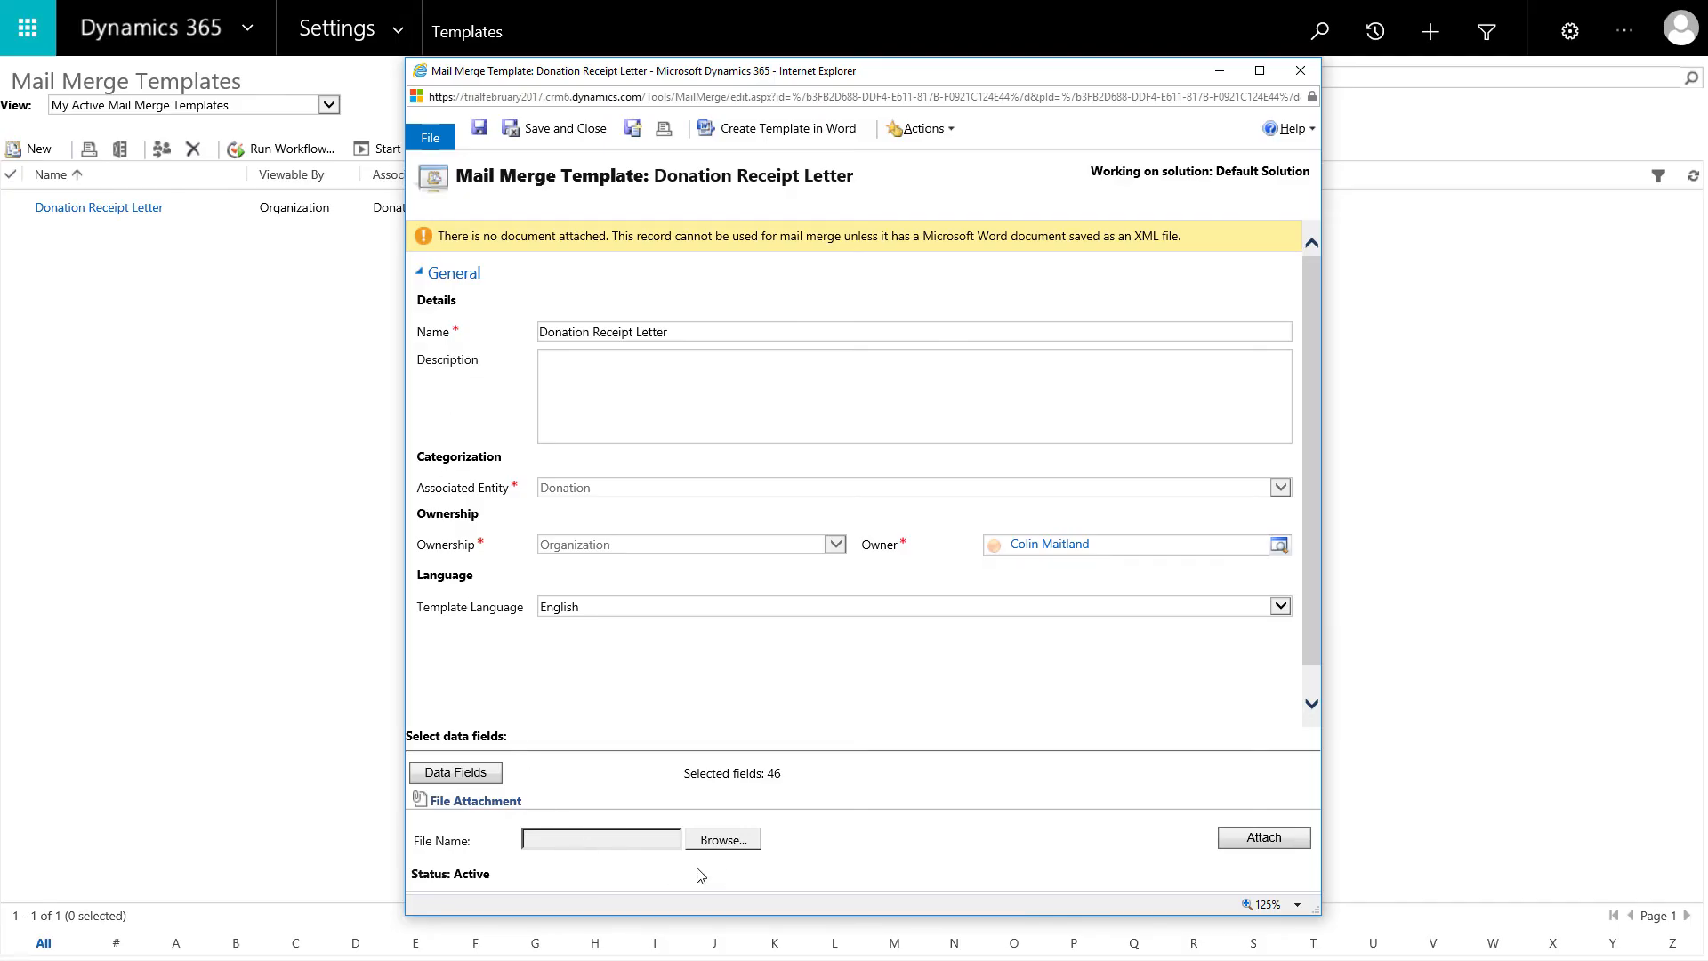
# - Attach the updated Donation Receipt Letter file from the Documents folder to the template, and save and close the record
pyautogui.click(724, 848)
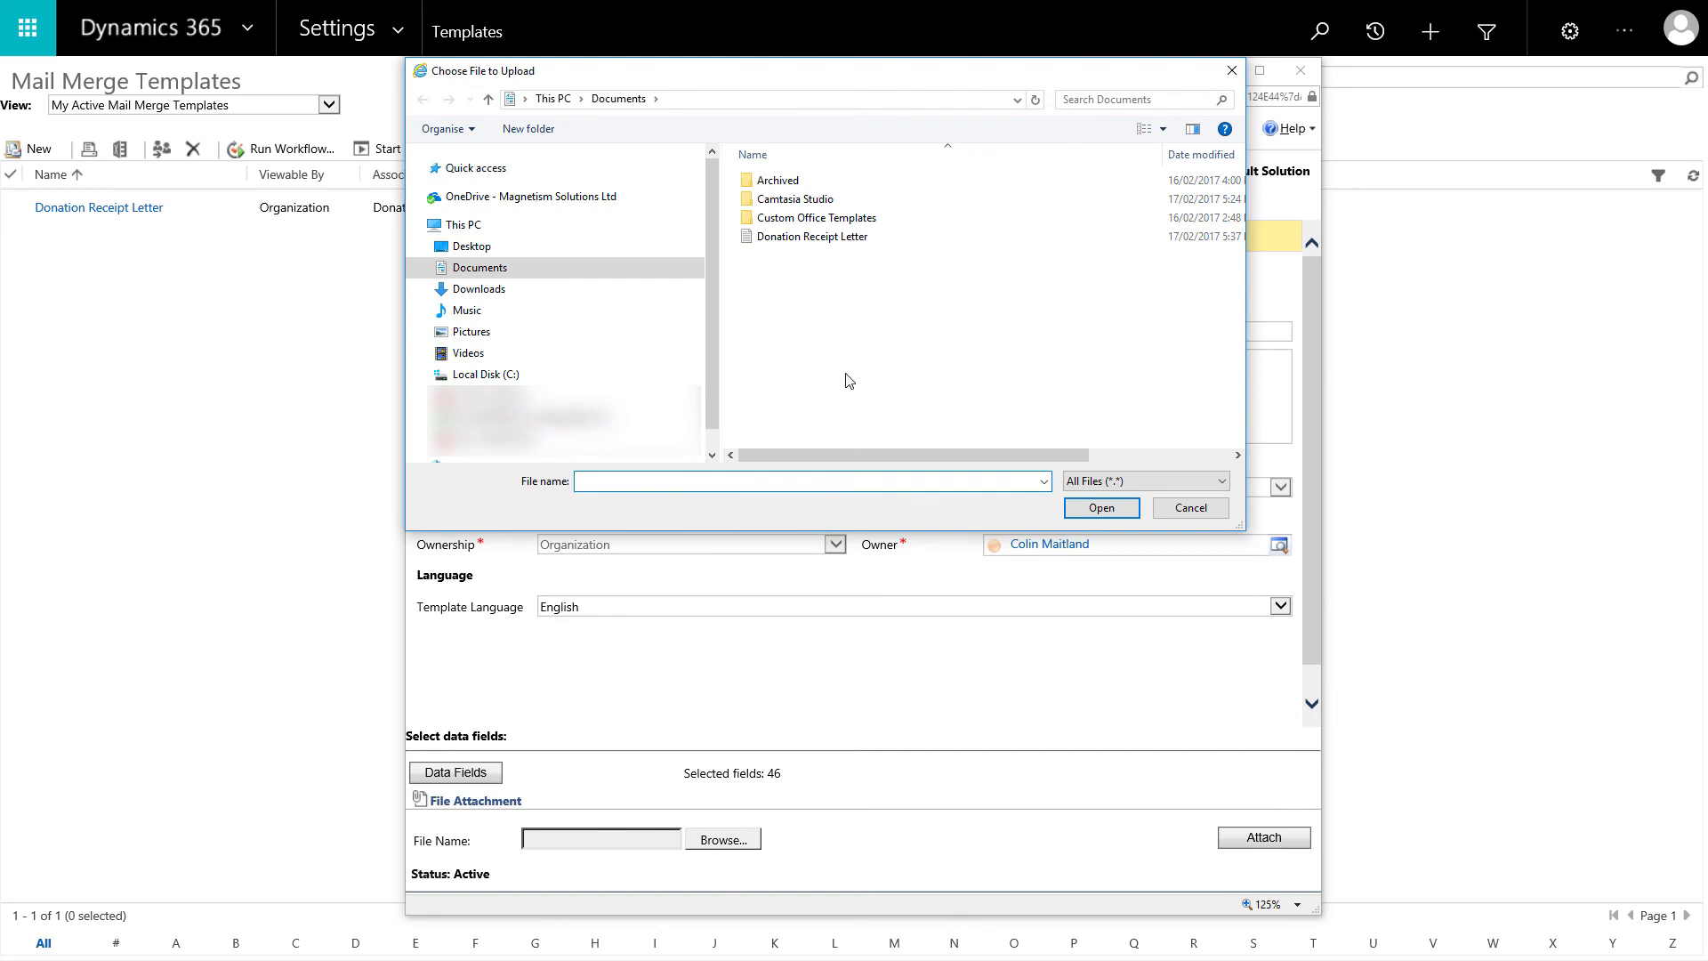
pyautogui.click(820, 243)
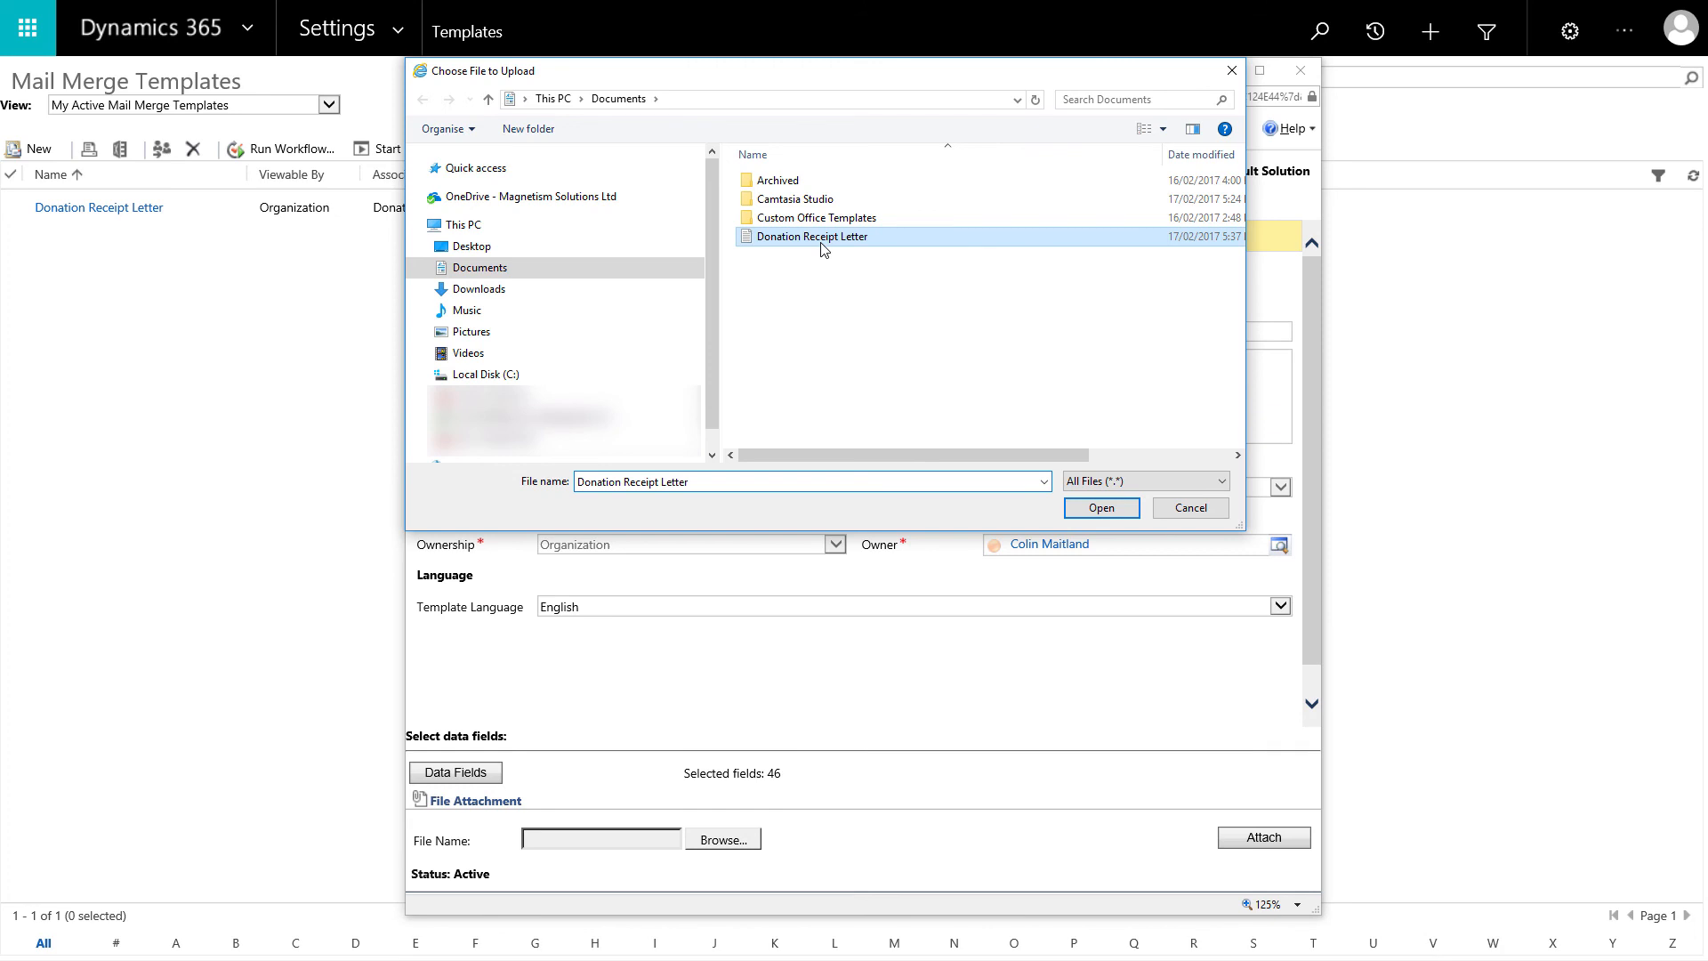
pyautogui.click(1102, 508)
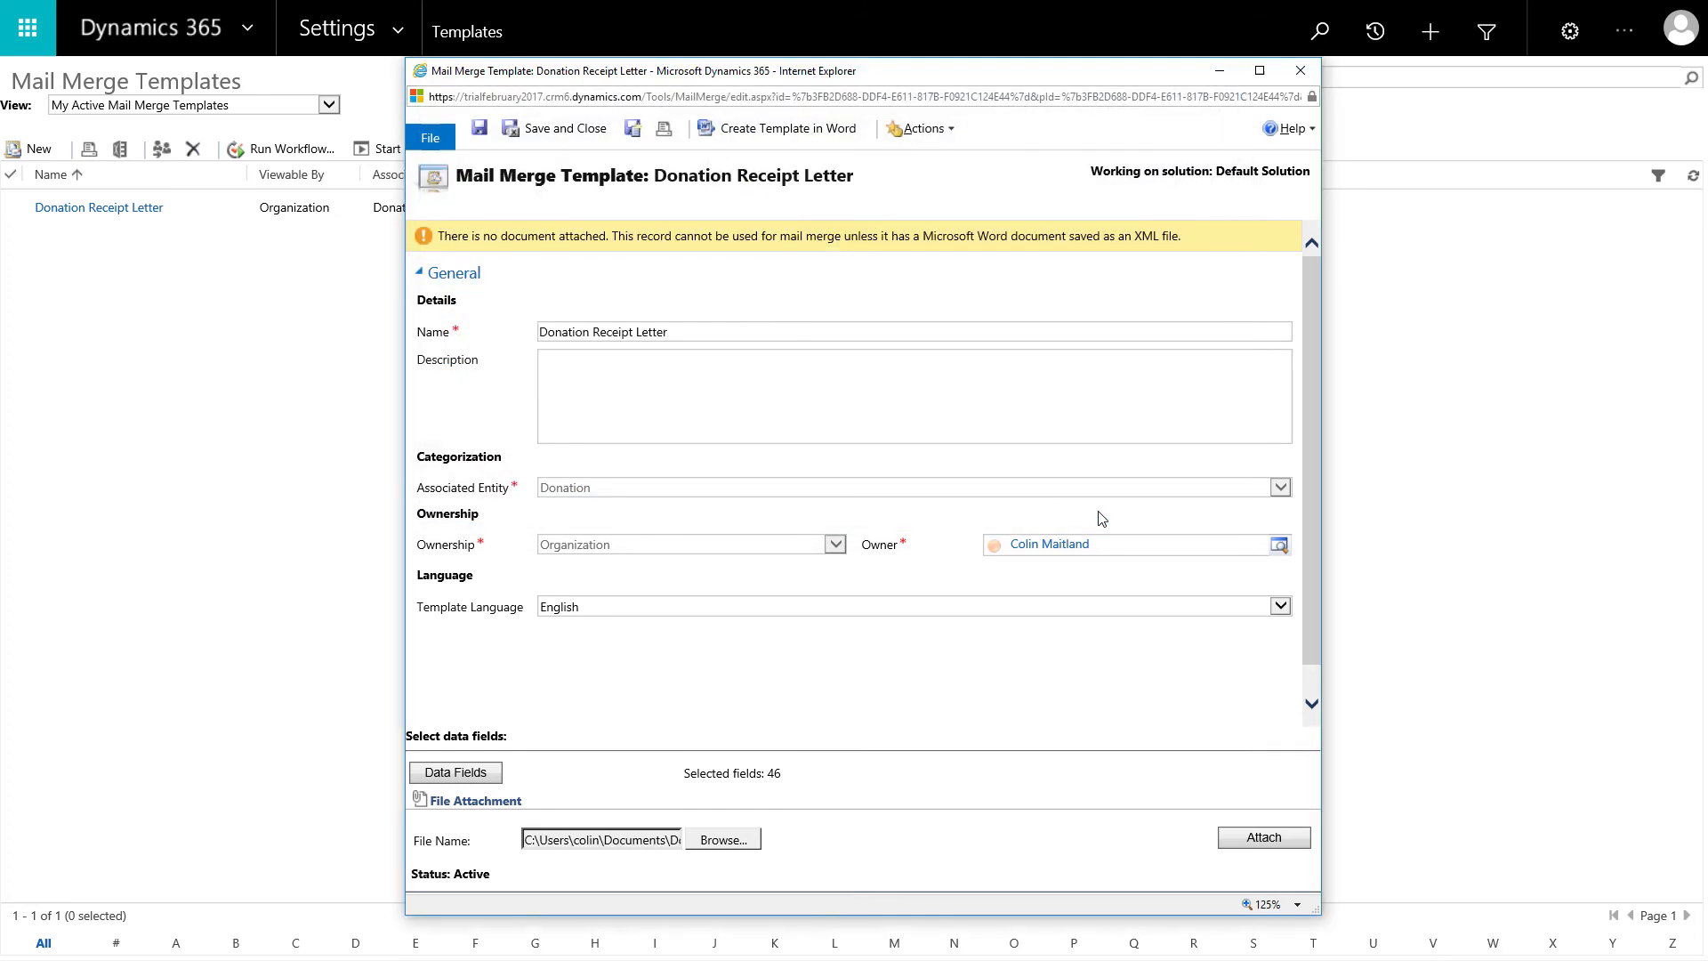
pyautogui.click(1261, 839)
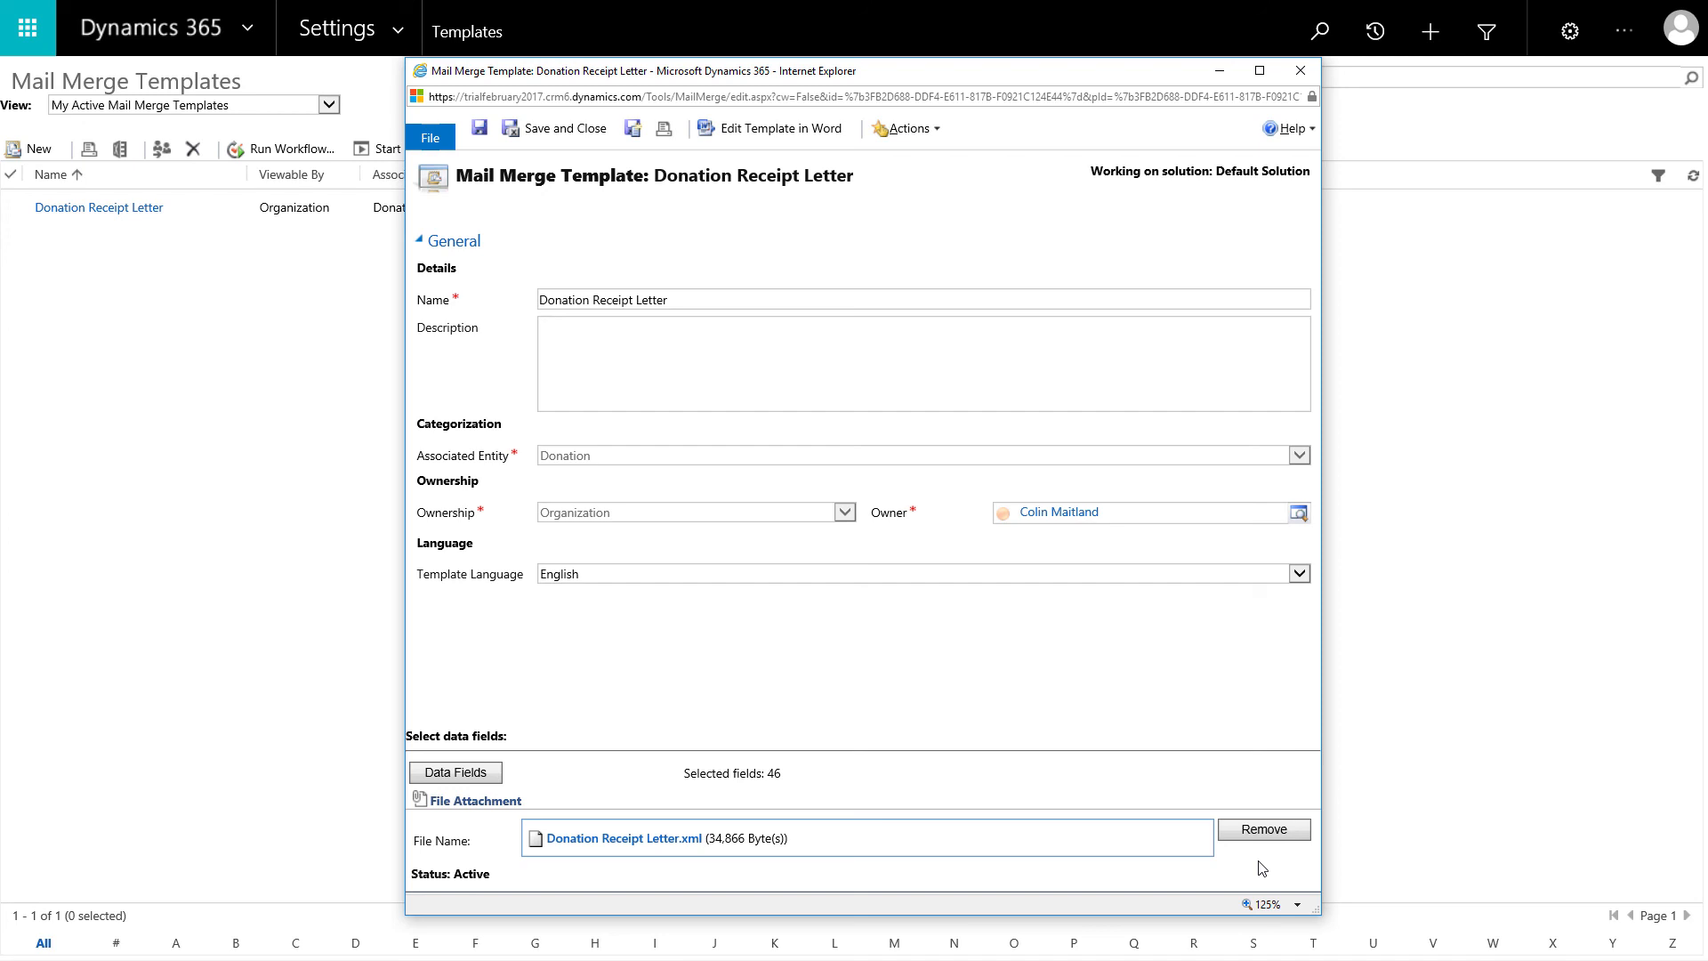
pyautogui.click(565, 129)
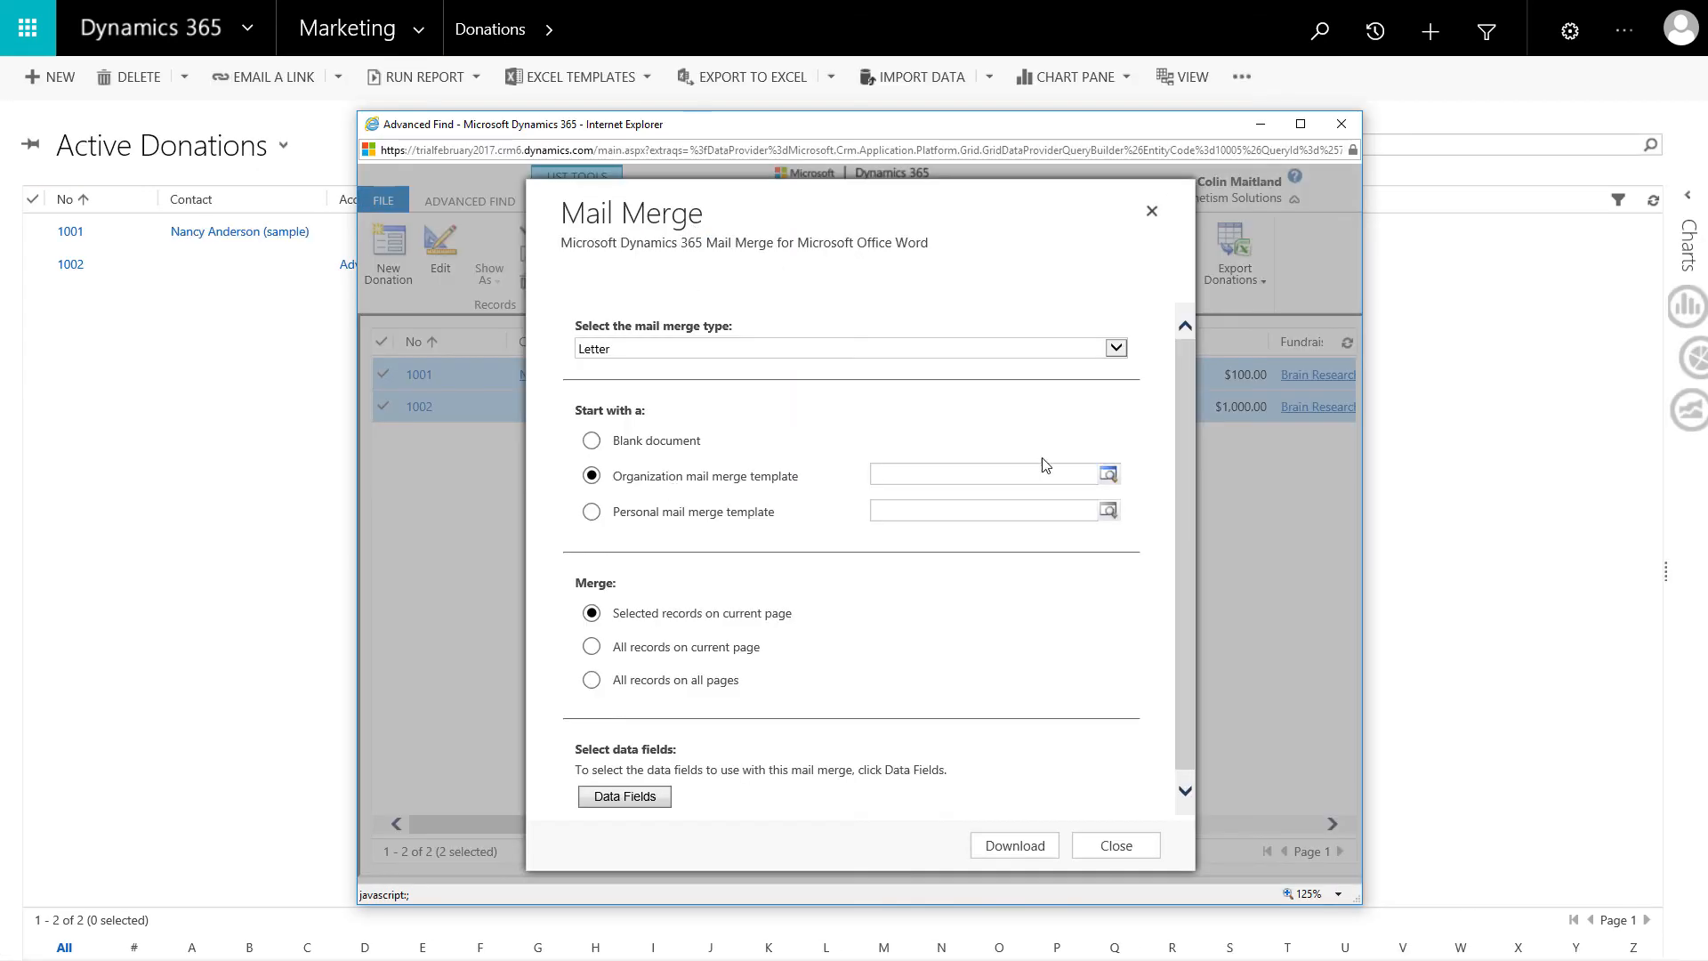
# - Download the letter merge of the selected donations from the Donation Receipt Letter organization template, enable its macros and accept all recipients
pyautogui.click(1005, 845)
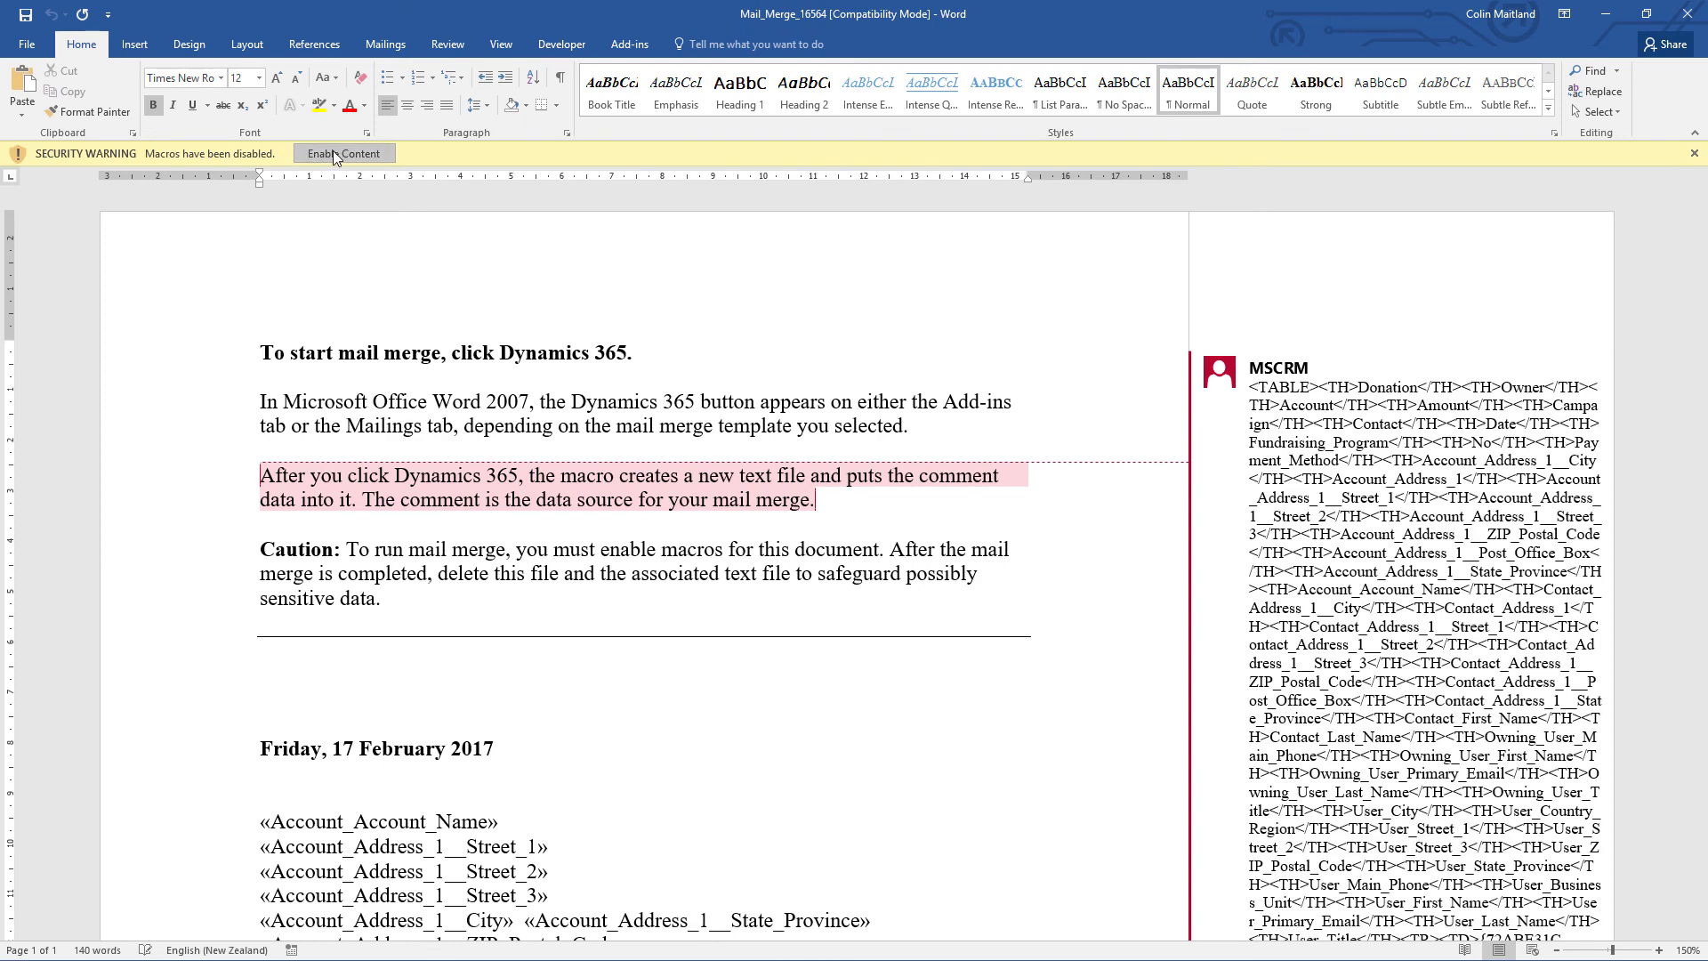
pyautogui.click(334, 154)
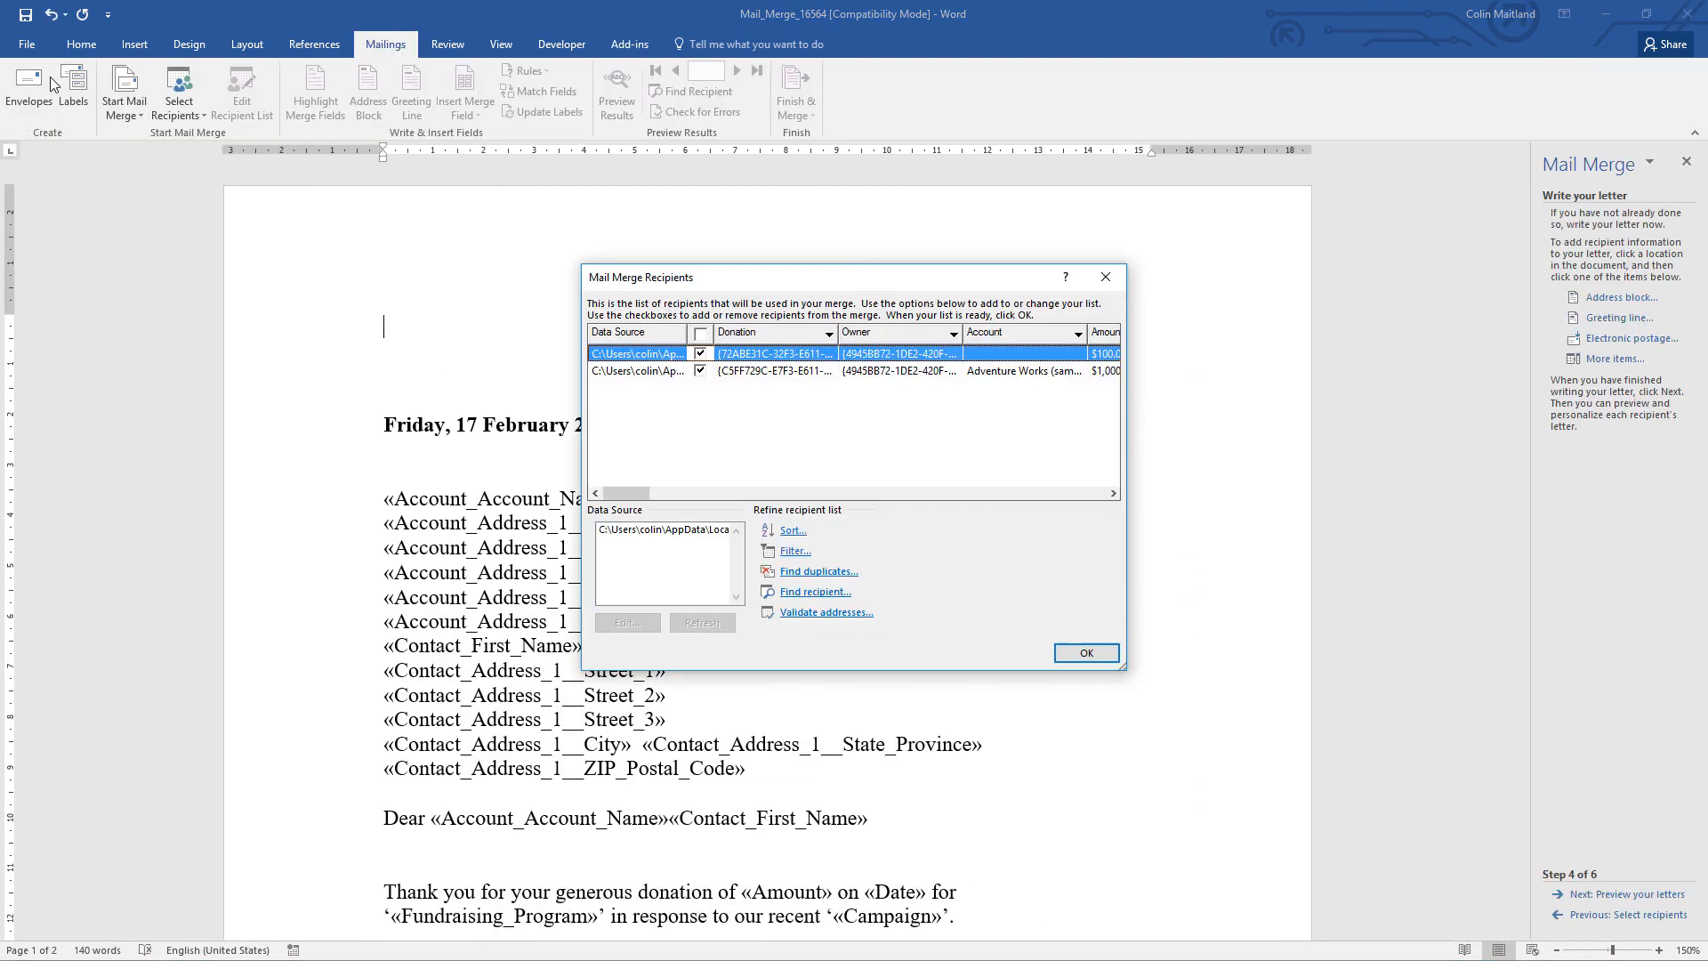
pyautogui.click(1084, 654)
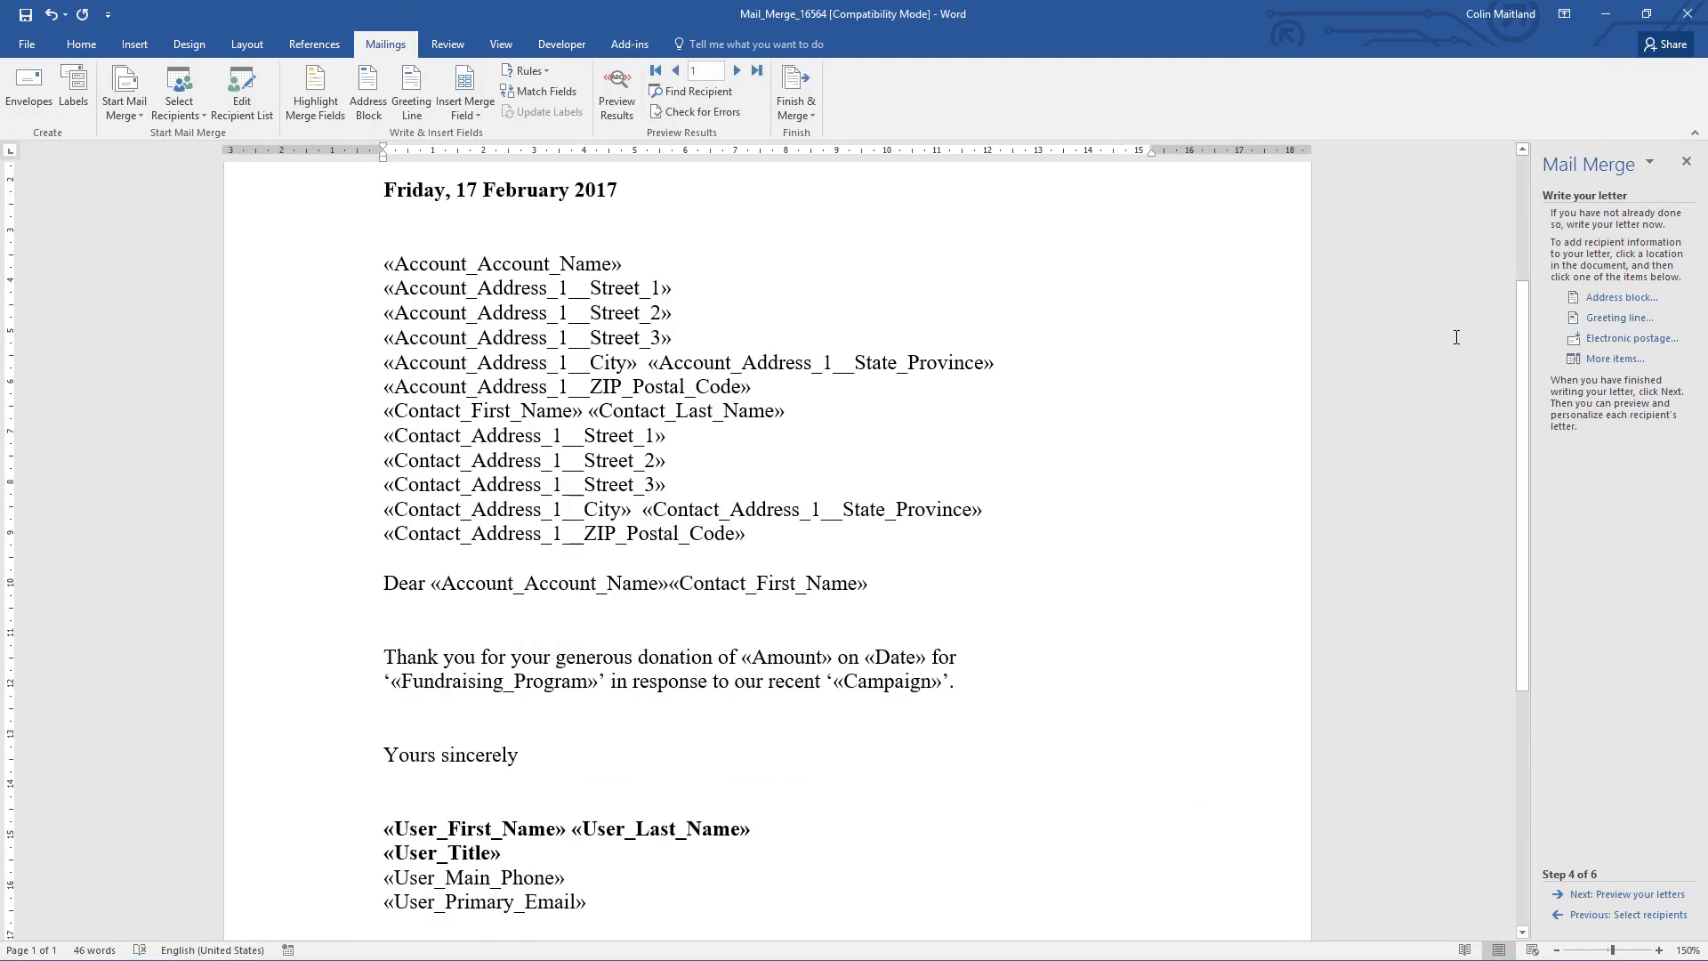
# - Preview the merged letters for the first and second recipients, and check the merge fields by switching their highlighting on and off
pyautogui.click(626, 88)
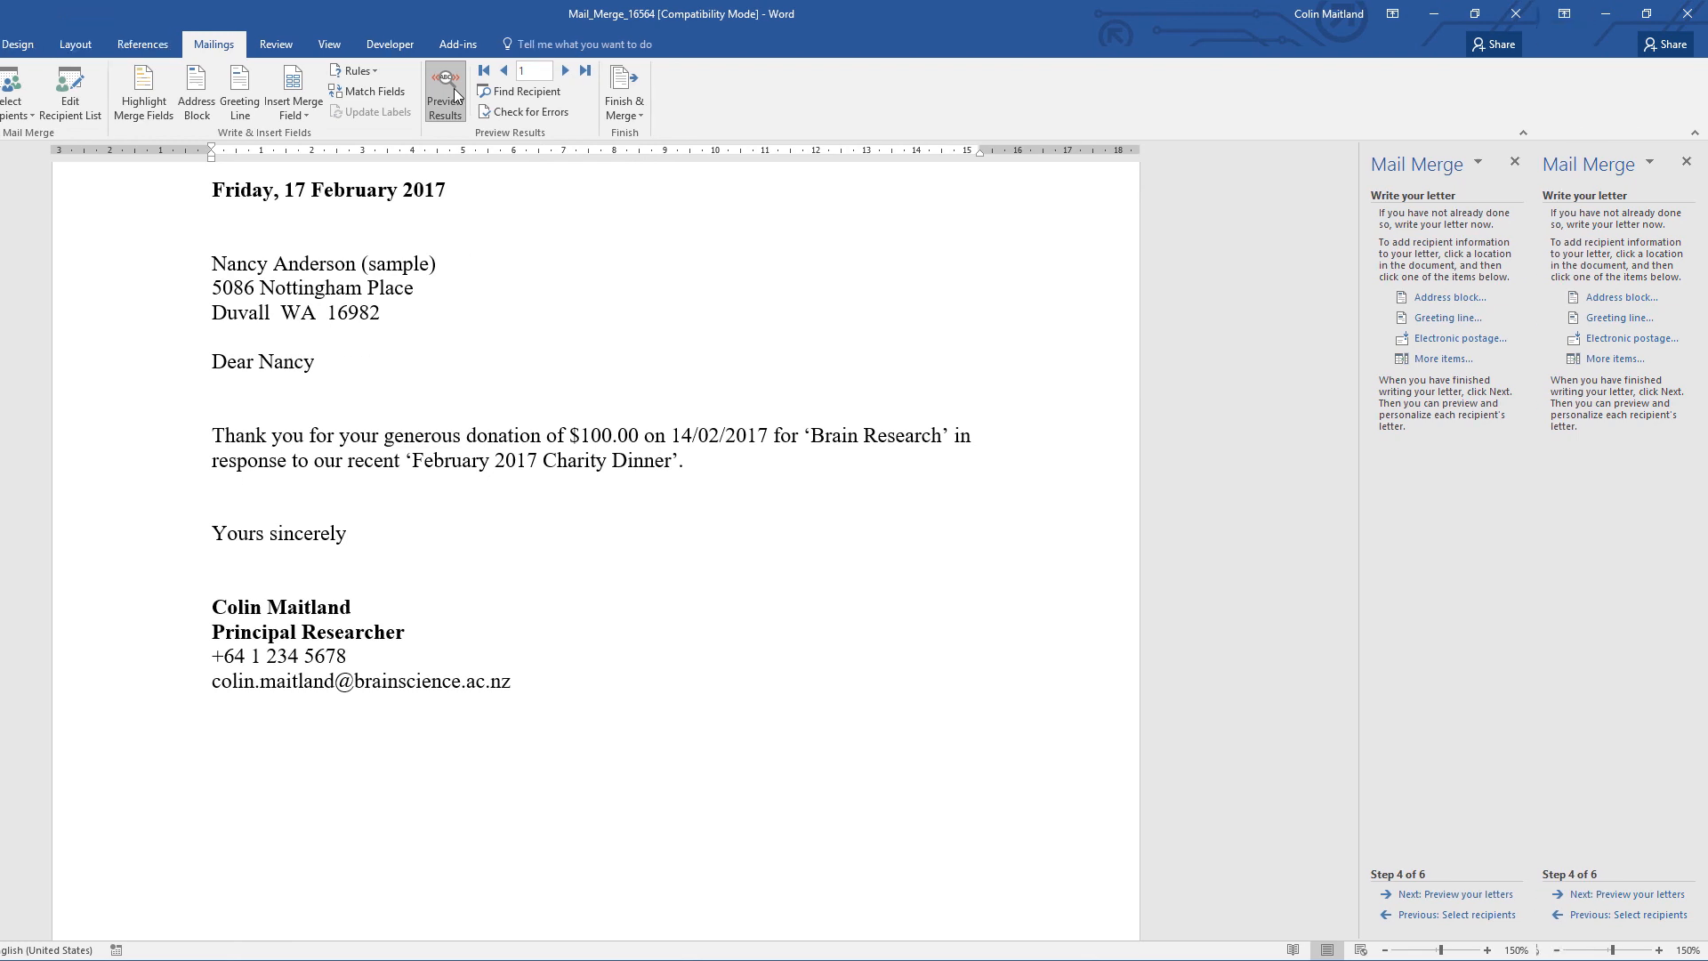
pyautogui.click(738, 73)
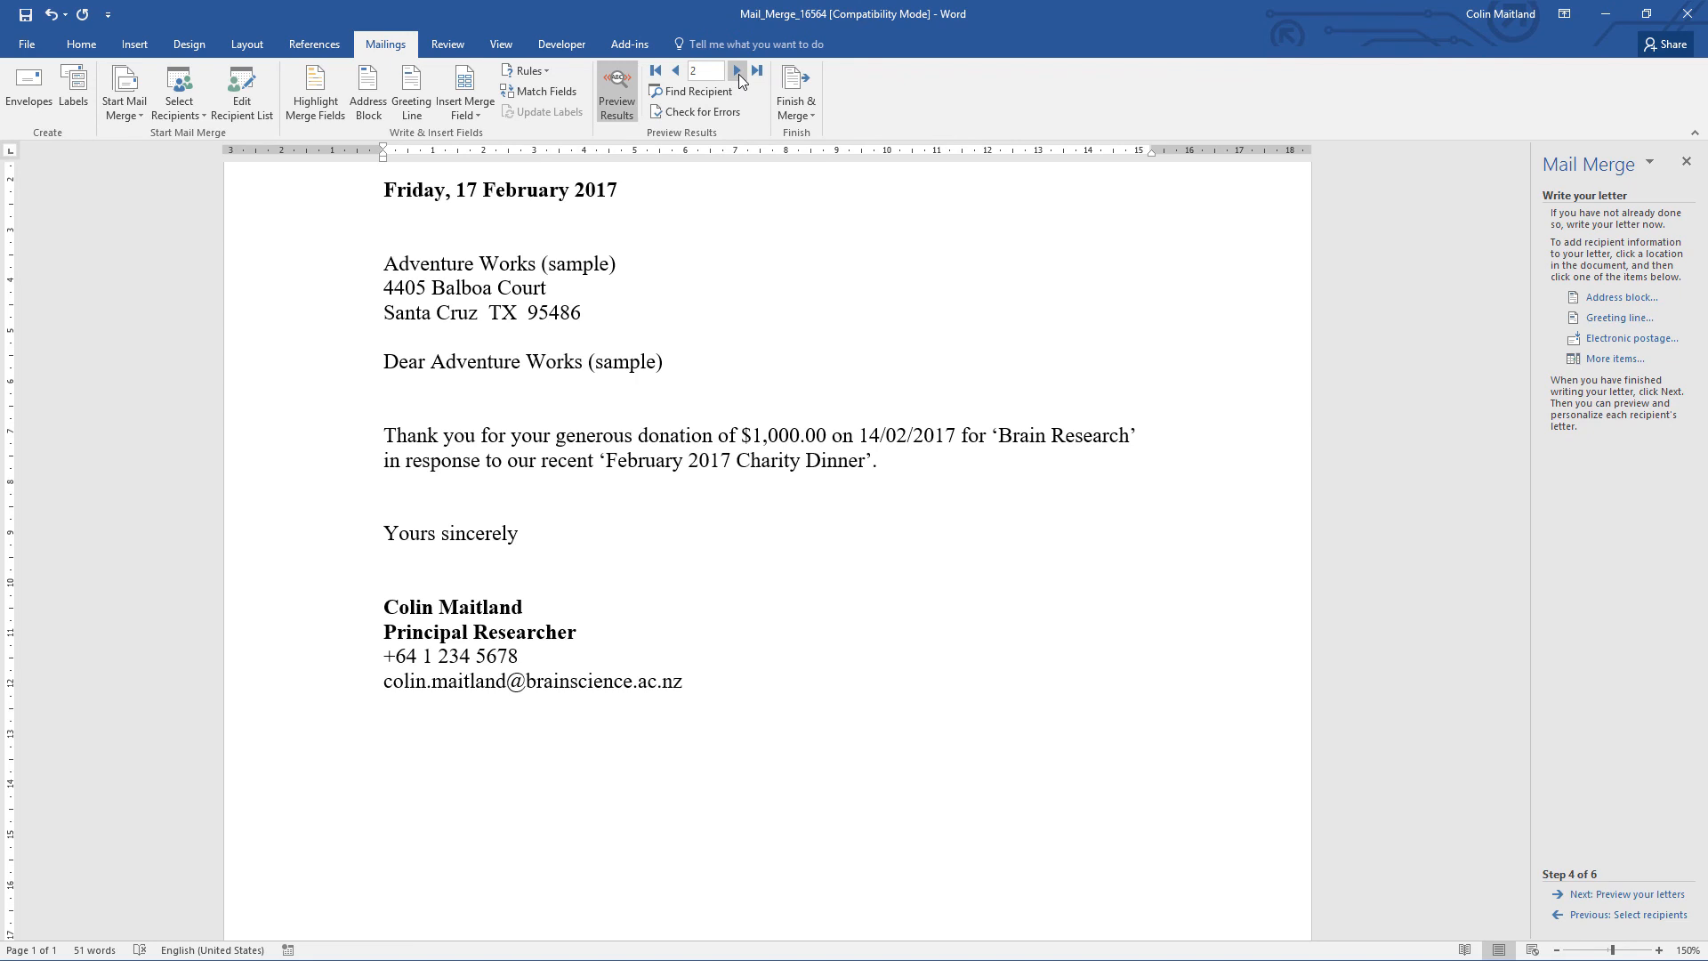
pyautogui.click(310, 92)
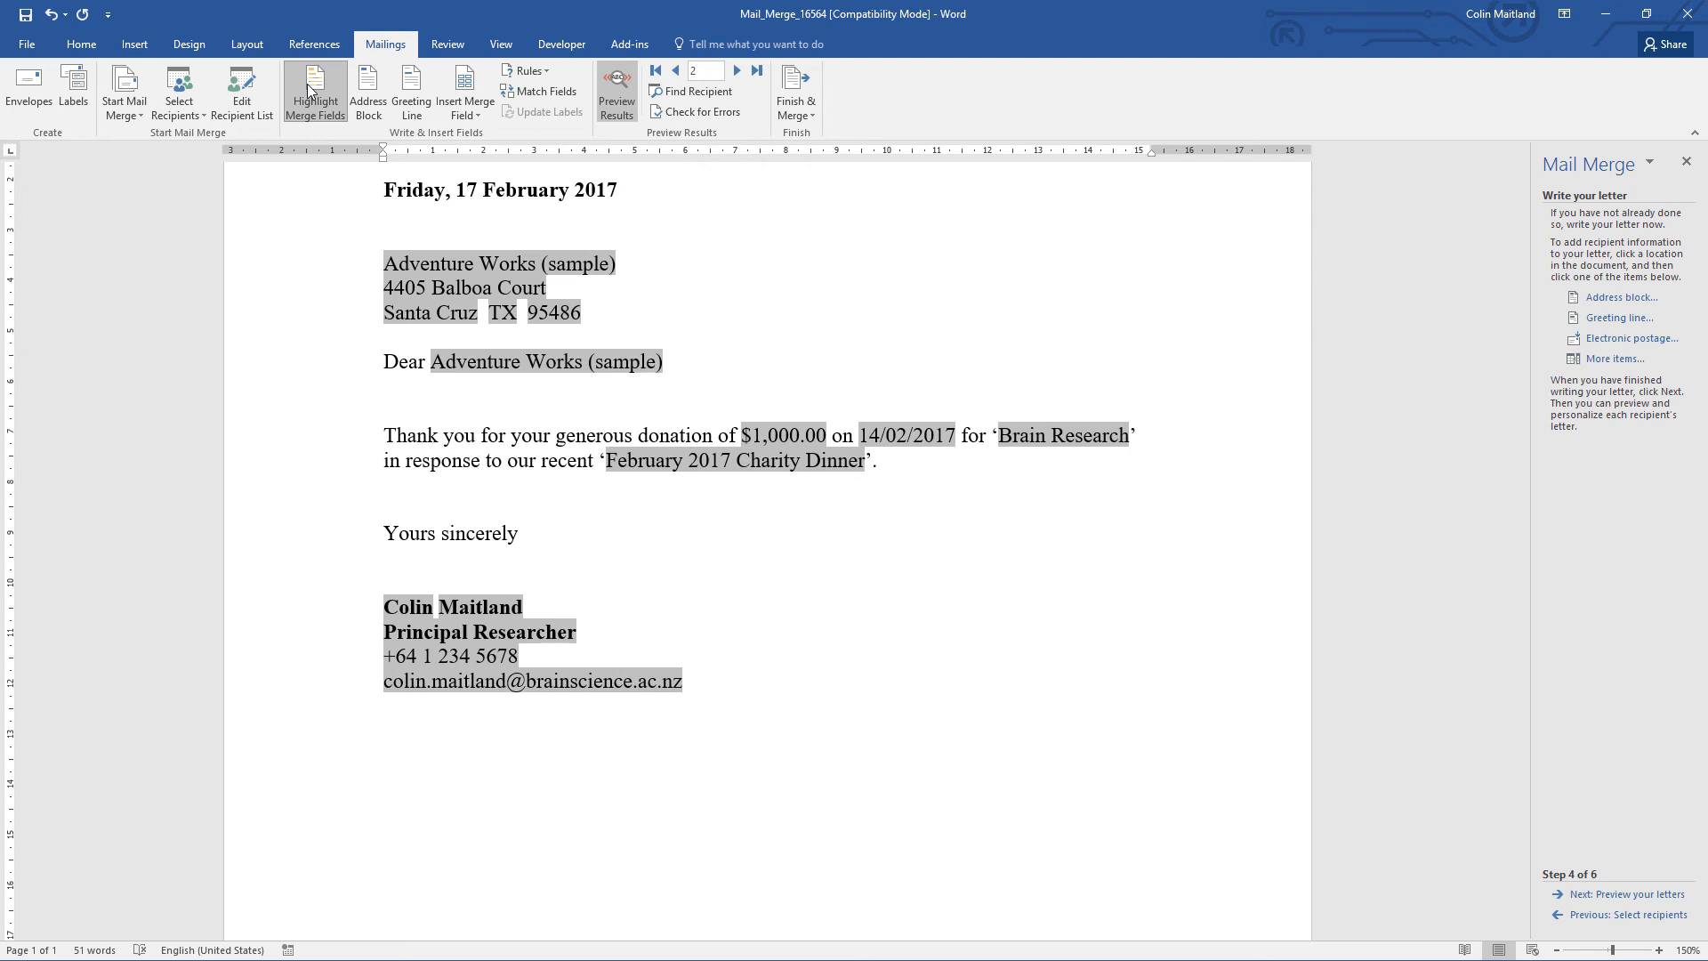
pyautogui.click(311, 89)
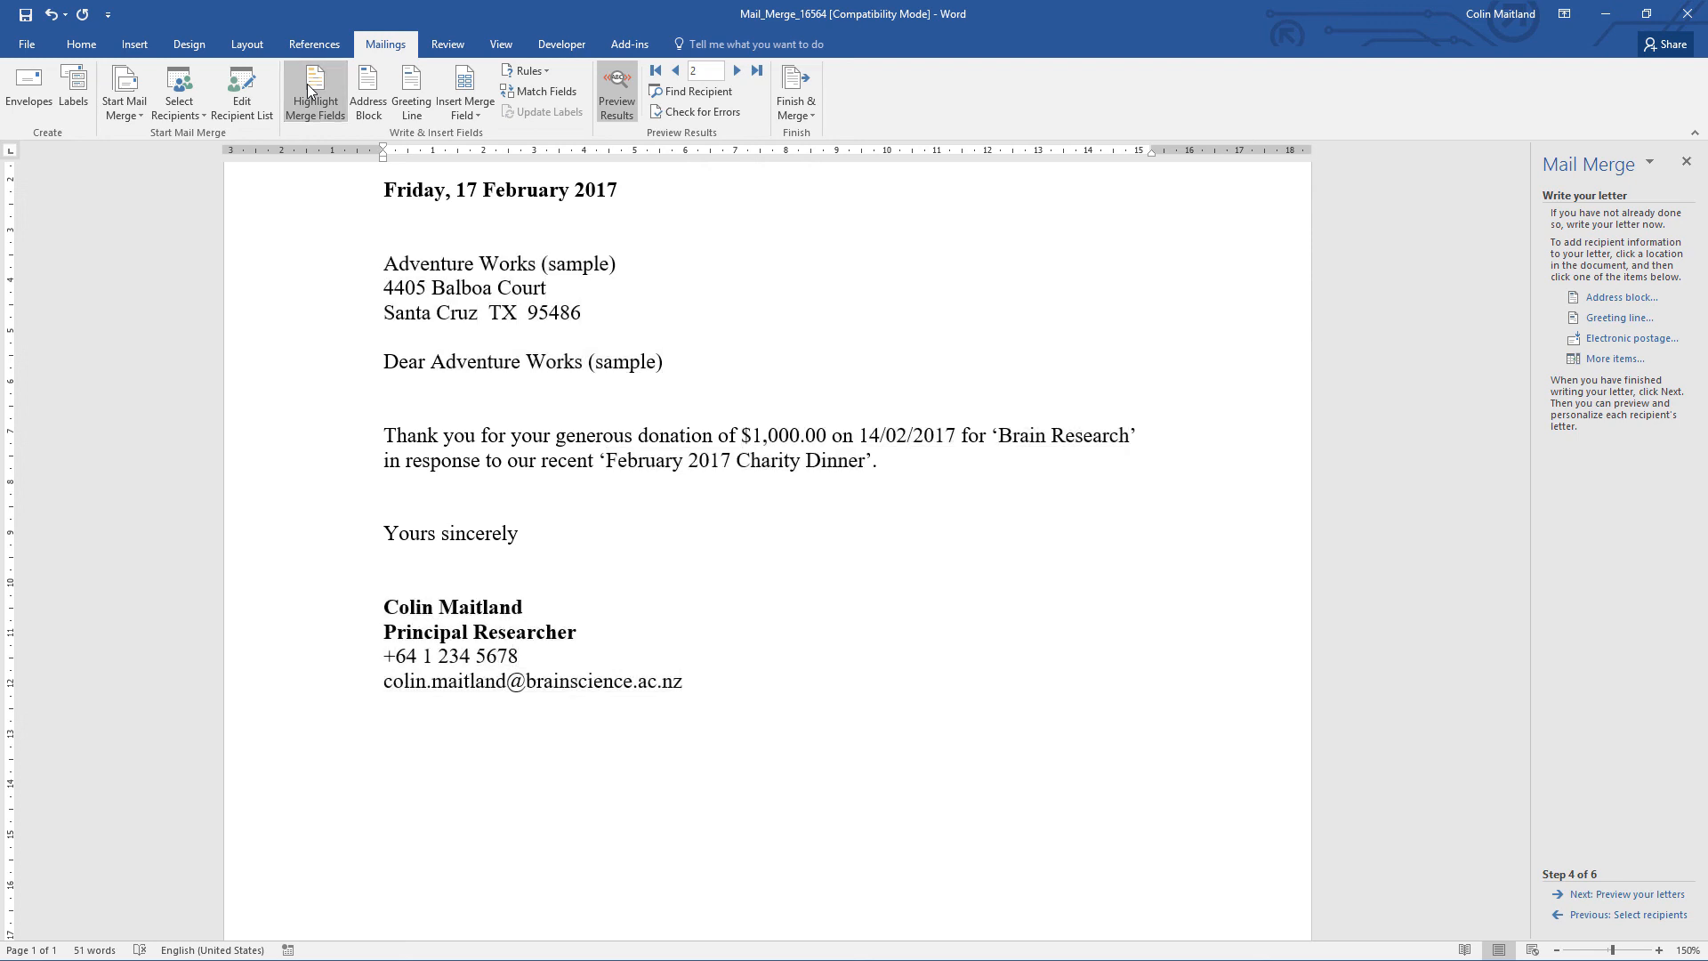
# - Close the merged letter without saving, and close the Mail Merge dialog and the Advanced Find window
pyautogui.click(1687, 24)
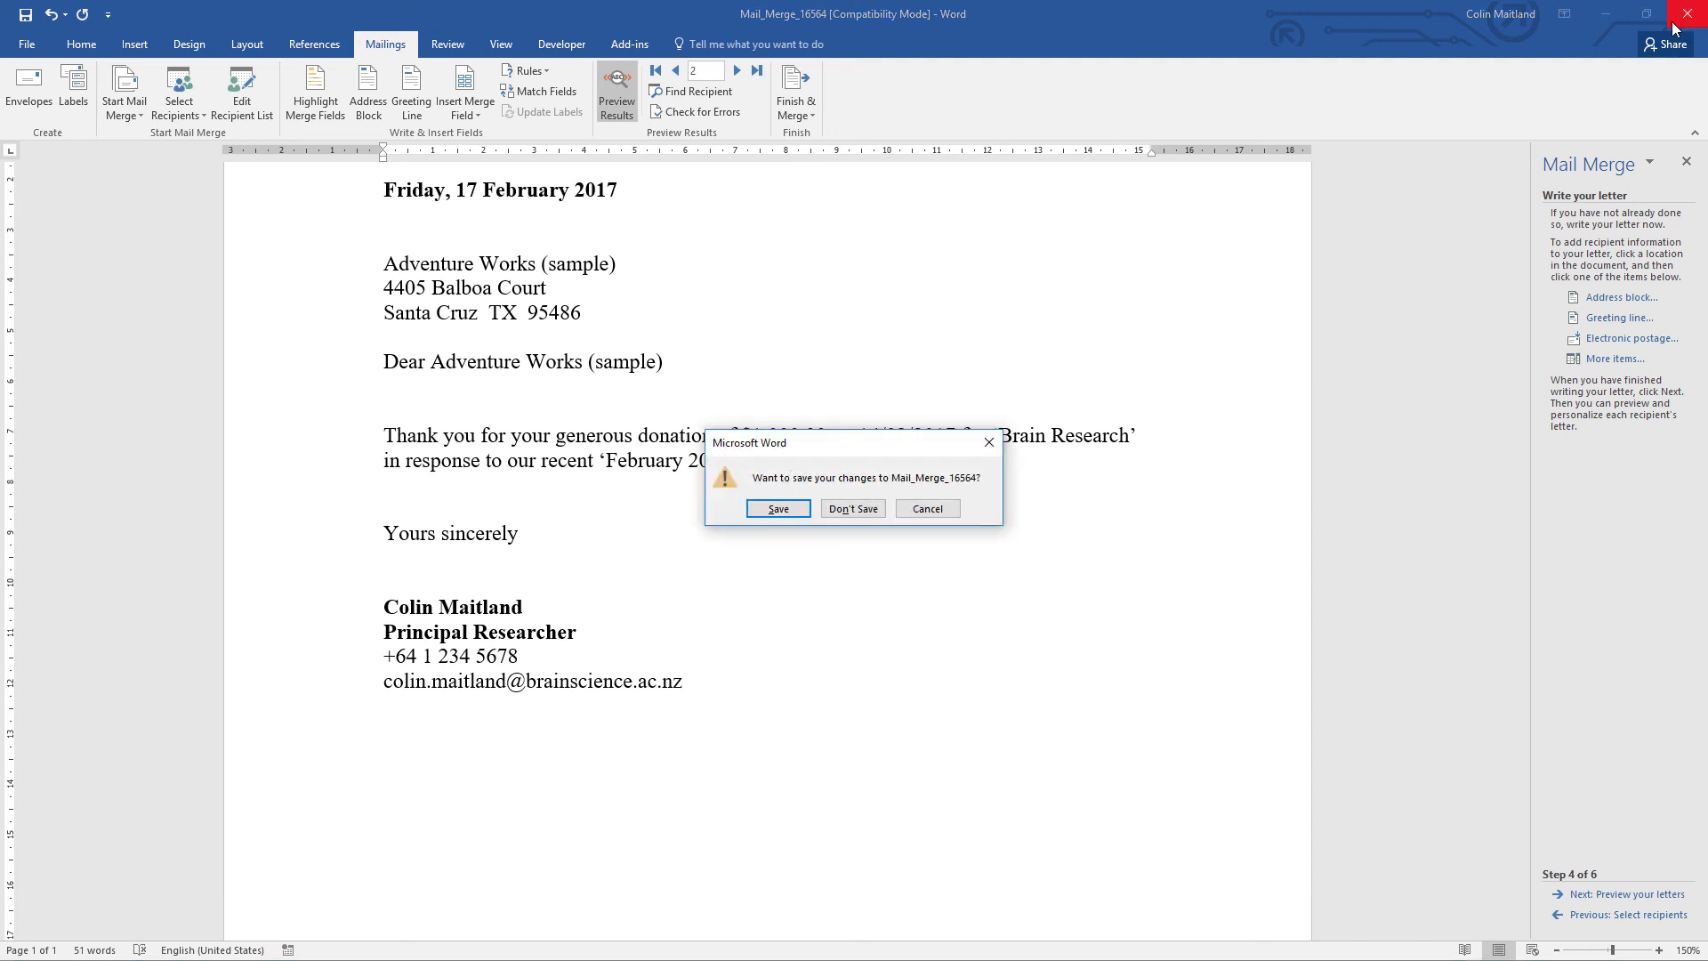
pyautogui.click(859, 508)
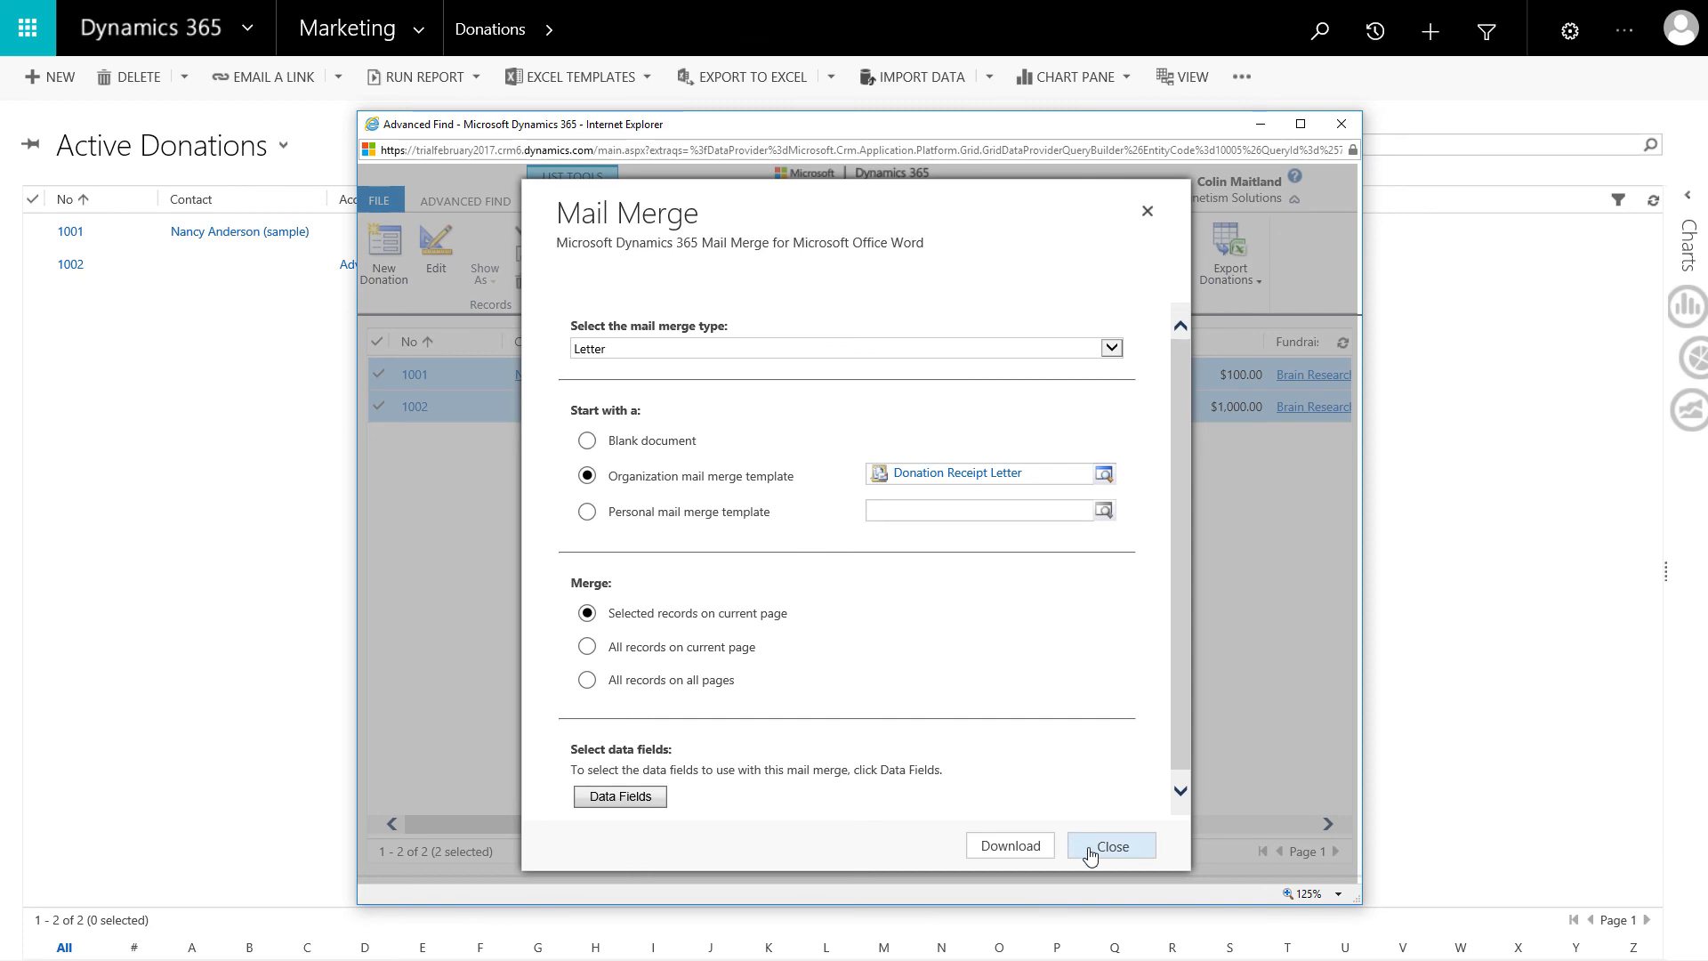
pyautogui.click(1079, 845)
pyautogui.click(1343, 124)
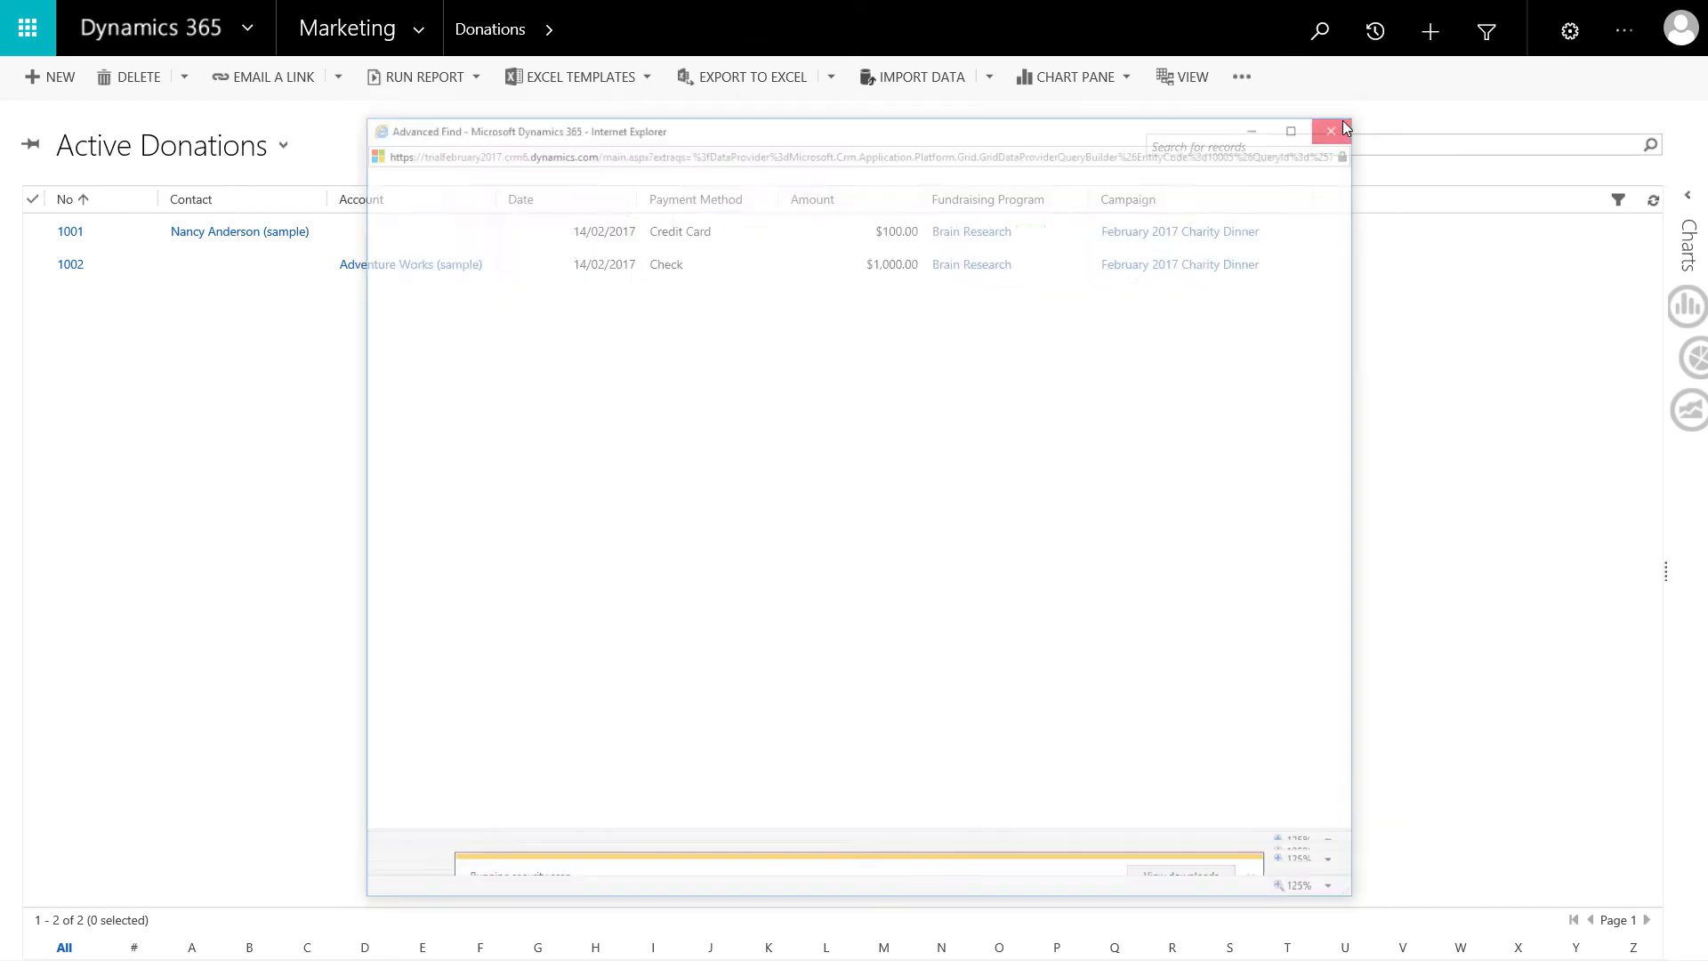